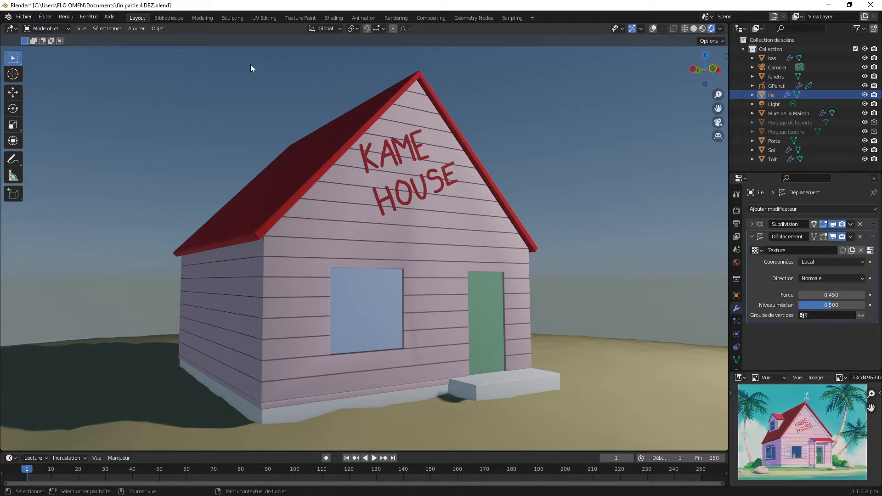
- Duplicate the Layout workspace
{"action": "left_click", "coordinate": [139, 18]}
{"action": "right_click", "coordinate": [137, 21]}
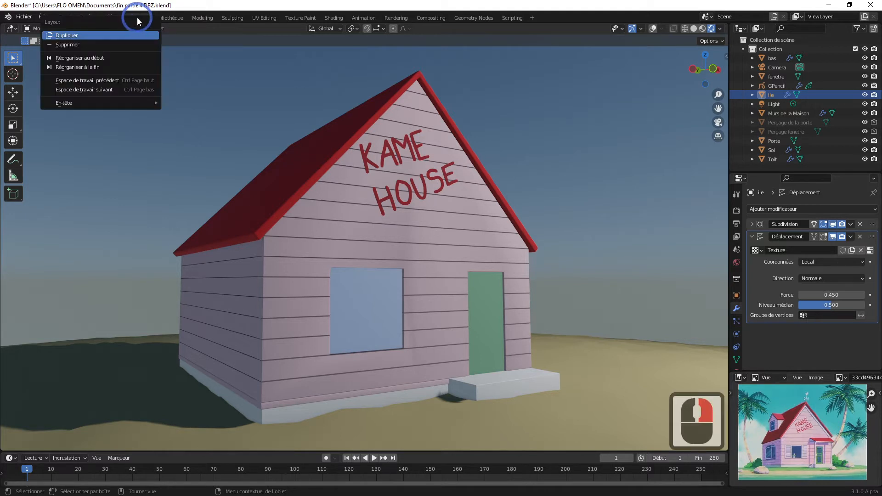
{"action": "left_click", "coordinate": [78, 35]}
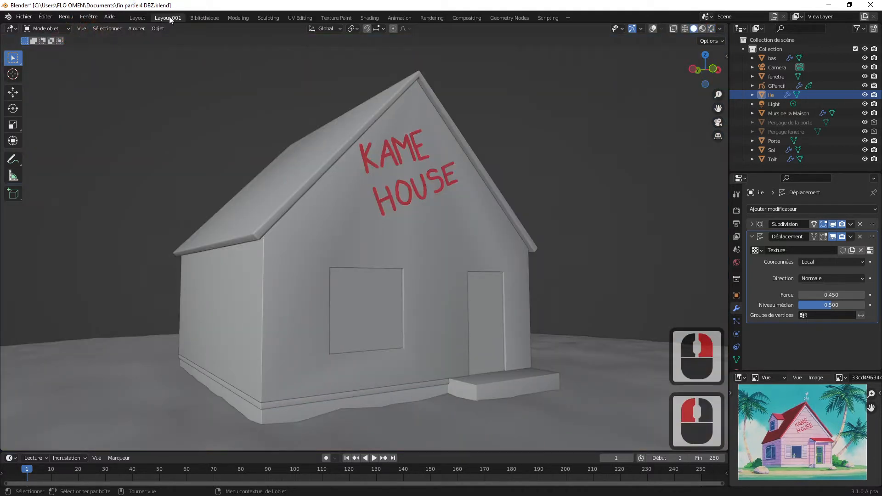
- Set the duplicated workspace's 3D viewport to rendered shading and compare it with the original Layout workspace
{"action": "left_click", "coordinate": [139, 18]}
{"action": "left_click", "coordinate": [165, 18]}
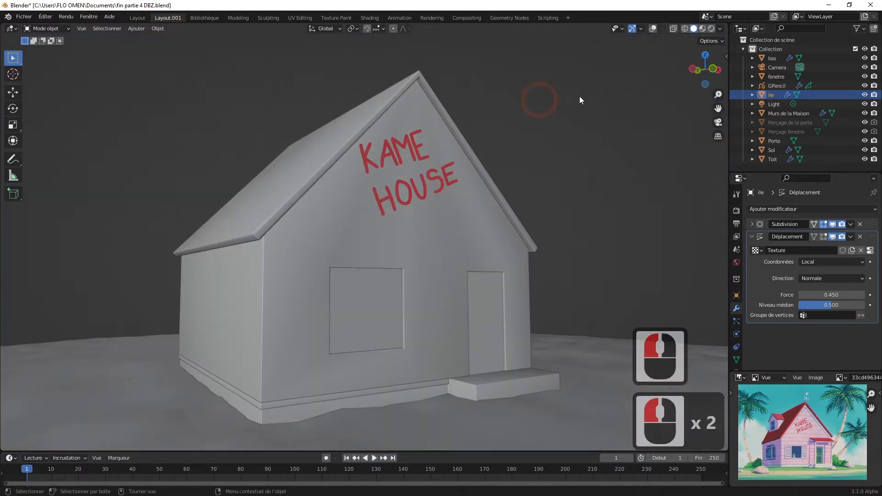
{"action": "left_click", "coordinate": [712, 29]}
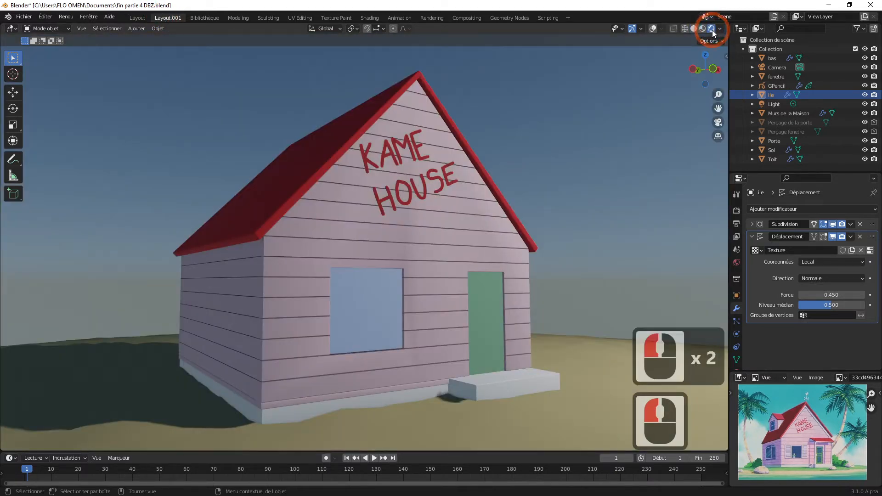
{"action": "left_click", "coordinate": [139, 17]}
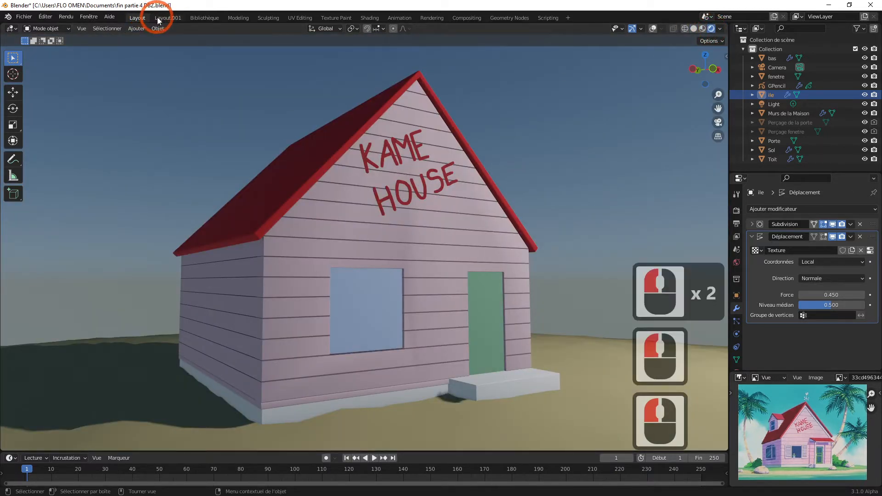
{"action": "left_click", "coordinate": [158, 18]}
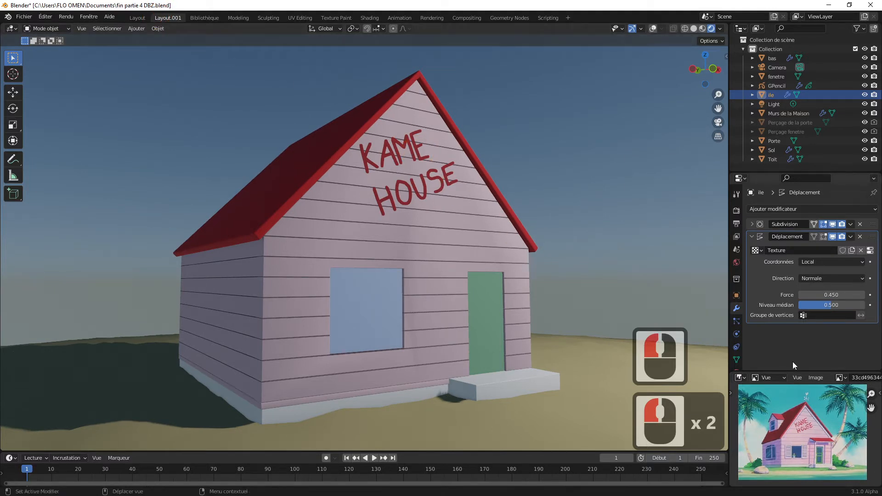
- Enlarge the reference image editor in height and width and zoom in on its Kame House image
{"action": "left_click_drag", "start_coordinate": [770, 372], "coordinate": [776, 335]}
{"action": "left_click", "coordinate": [688, 352]}
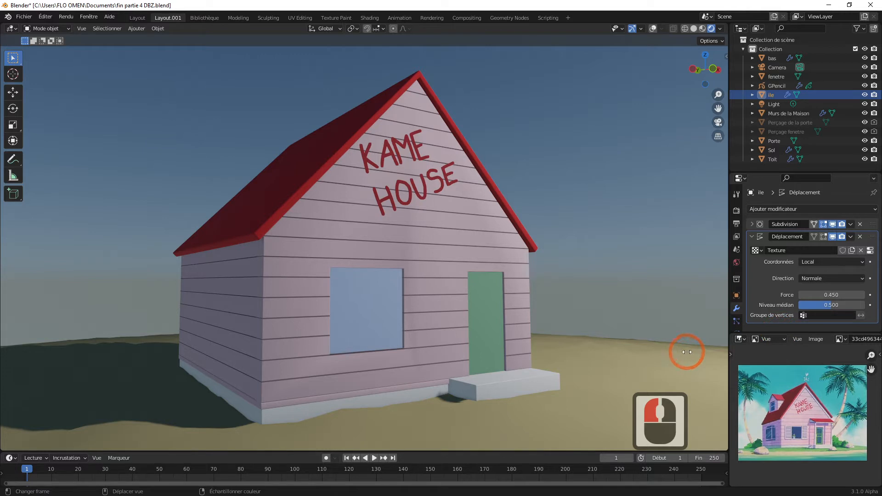
{"action": "left_click_drag", "start_coordinate": [731, 372], "coordinate": [674, 367]}
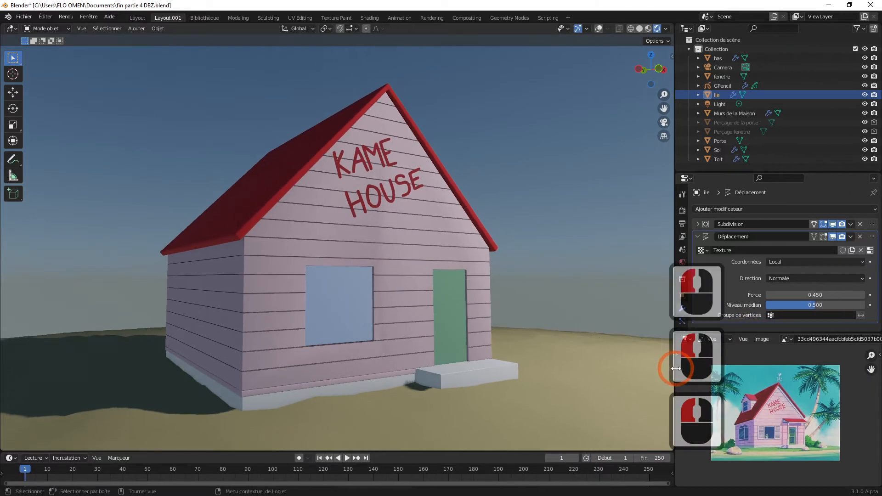
{"action": "scroll", "coordinate": [680, 477], "scroll_direction": "up", "scroll_amount": 3}
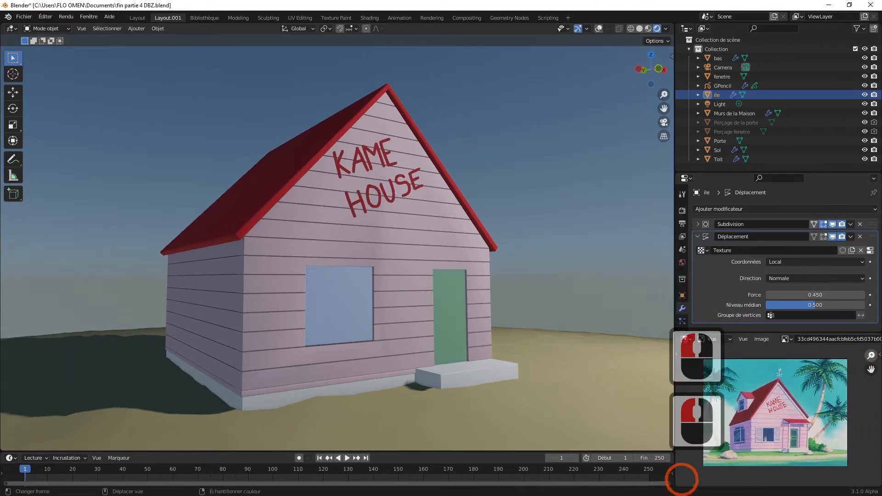
{"action": "left_click_drag", "start_coordinate": [872, 355], "coordinate": [871, 351]}
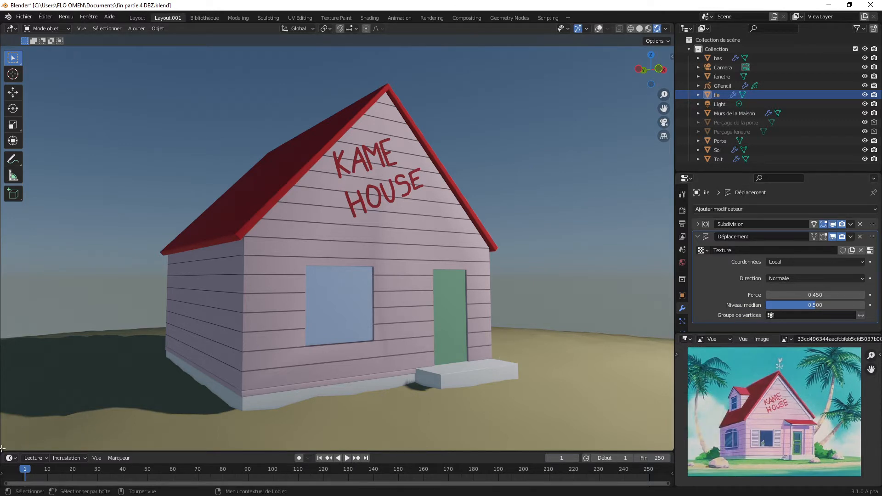
- Split a column with two stacked areas off the 3D viewport and turn both into image editors
{"action": "left_click_drag", "start_coordinate": [6, 449], "coordinate": [149, 210]}
{"action": "left_click", "coordinate": [13, 216]}
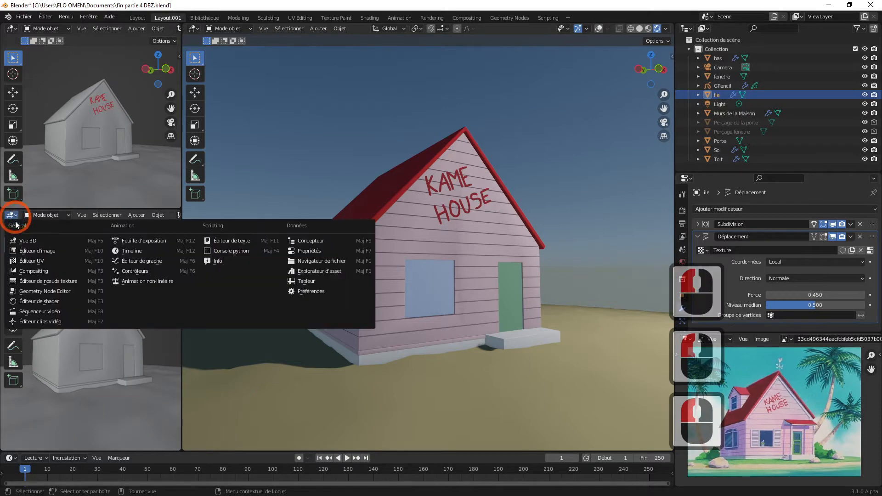
{"action": "left_click", "coordinate": [40, 250]}
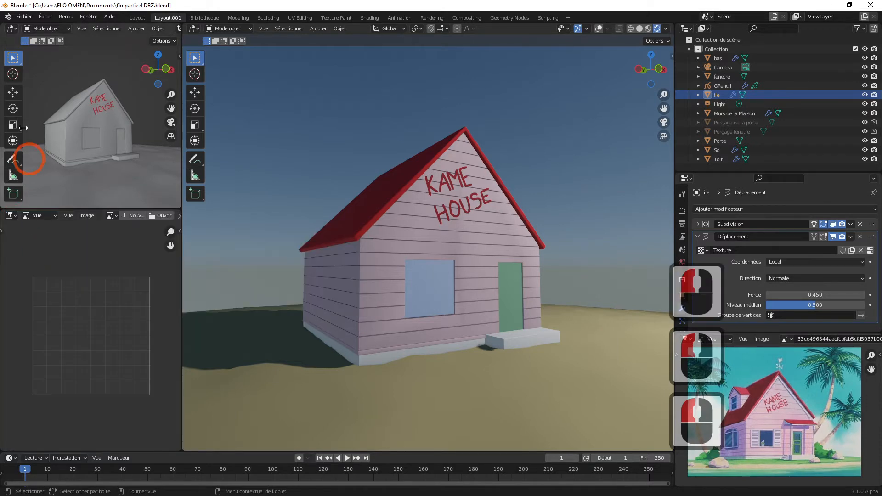
{"action": "left_click", "coordinate": [14, 30]}
{"action": "left_click", "coordinate": [39, 66]}
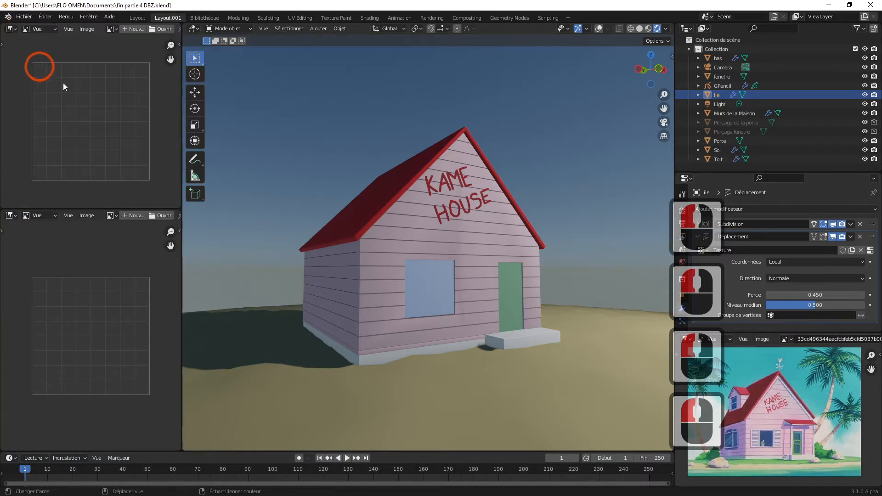
- Switch to File Explorer, open the Images > DBZ folder and load kamehouse-600x452.png into the lower of the two new image editors
{"action": "key", "text": "super"}
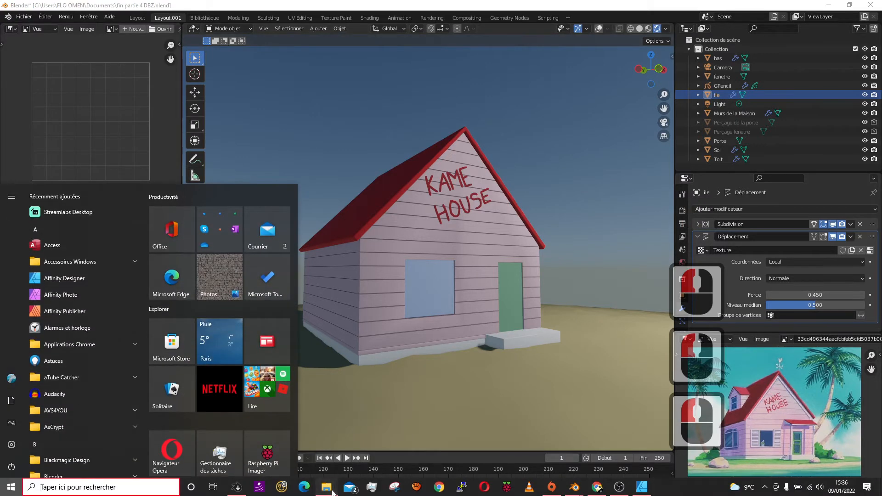
{"action": "left_click", "coordinate": [327, 487]}
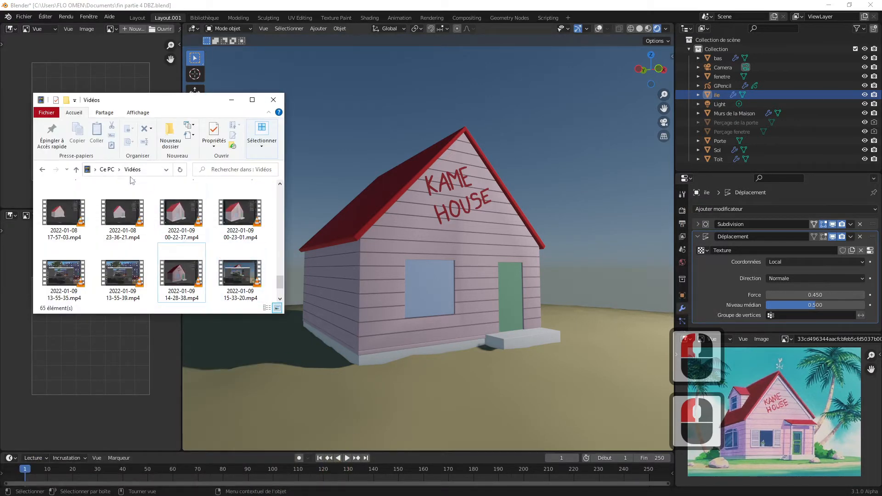
{"action": "left_click", "coordinate": [110, 170]}
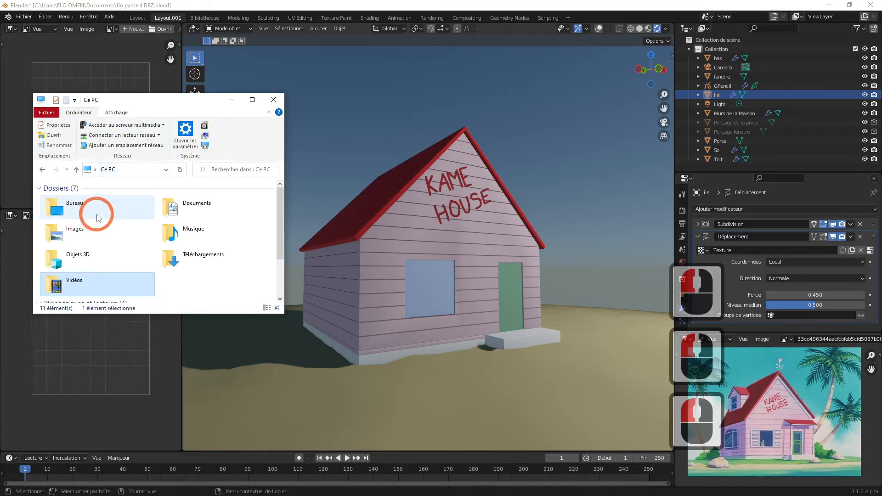
{"action": "double_click", "coordinate": [89, 230]}
{"action": "double_click", "coordinate": [89, 231]}
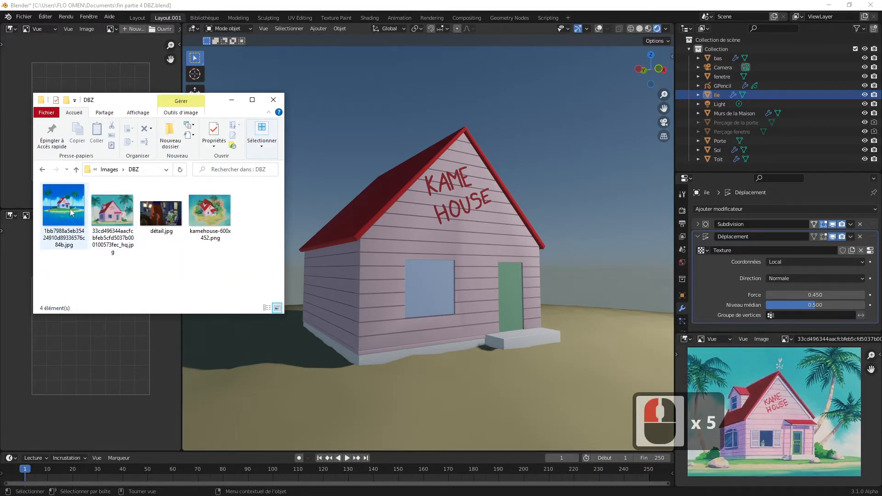
{"action": "left_click_drag", "start_coordinate": [201, 216], "coordinate": [102, 363]}
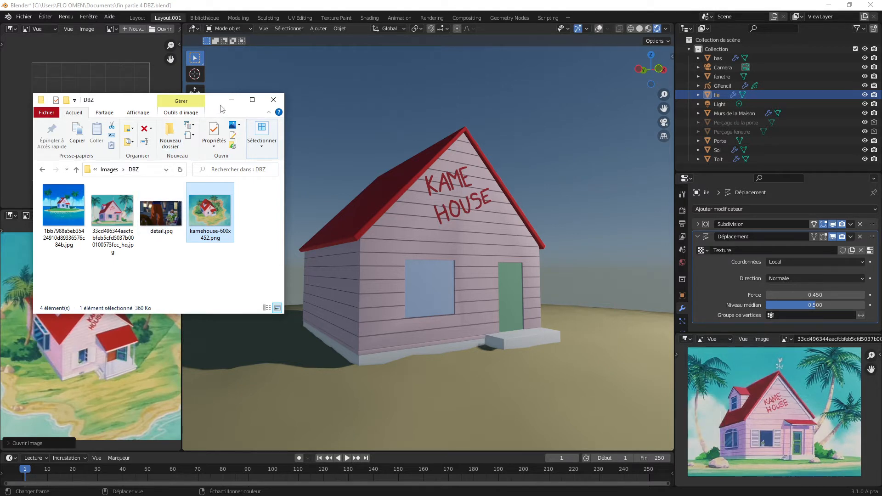
- Load détail.jpg into the upper empty image editor and enlarge that editor to frame the zoomed-out picture
{"action": "left_click_drag", "start_coordinate": [220, 103], "coordinate": [370, 119]}
{"action": "left_click_drag", "start_coordinate": [317, 223], "coordinate": [80, 118]}
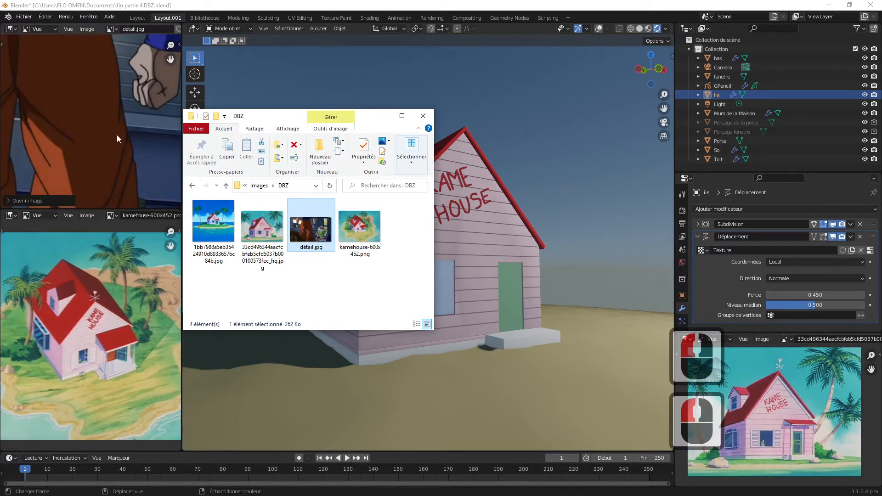
{"action": "left_click_drag", "start_coordinate": [171, 45], "coordinate": [171, 124]}
{"action": "left_click_drag", "start_coordinate": [171, 45], "coordinate": [171, 42]}
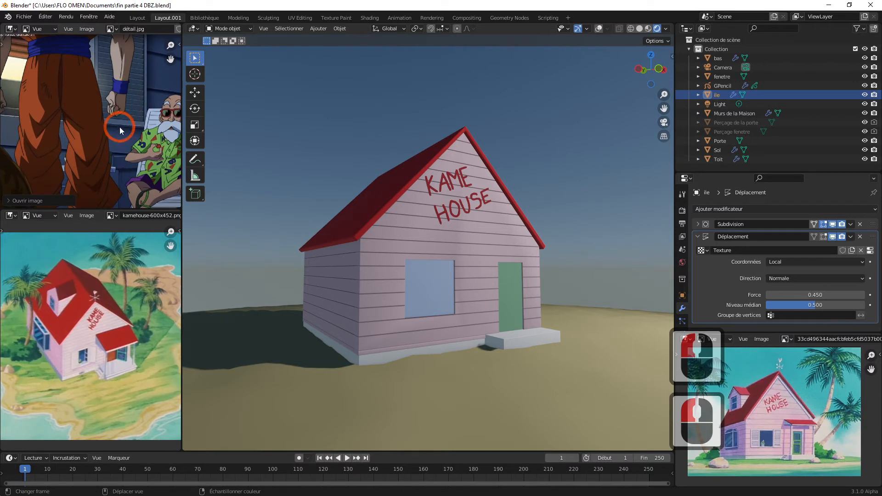
{"action": "left_click_drag", "start_coordinate": [131, 209], "coordinate": [122, 269]}
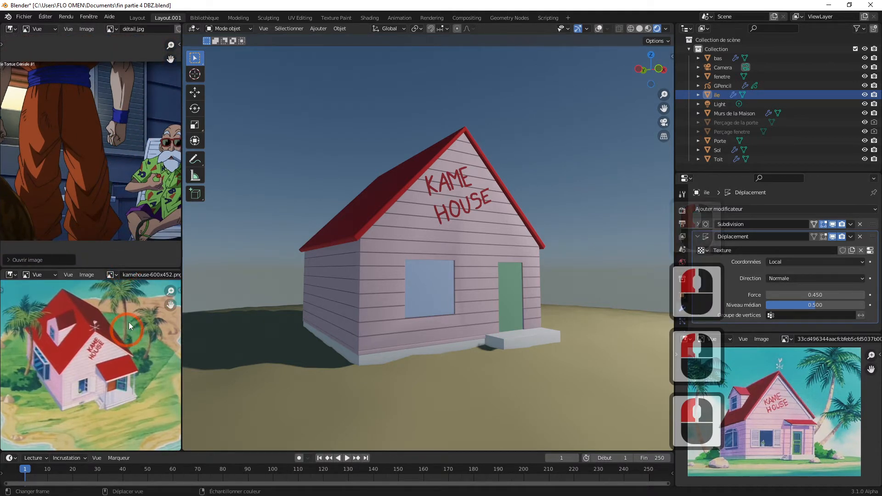
{"action": "left_click_drag", "start_coordinate": [182, 198], "coordinate": [262, 199]}
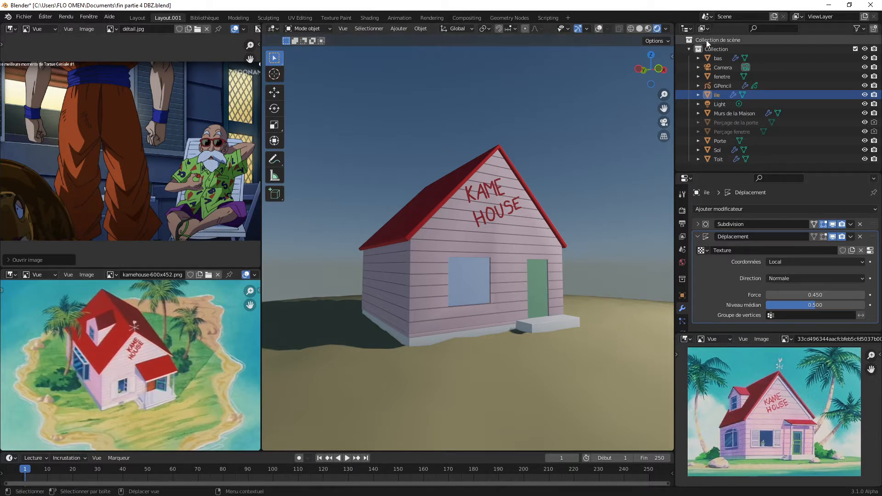
- Turn the outliner area into an image editor and load 1bb7988a5eb35424910d89336576c84b.jpg from the DBZ folder into it
{"action": "left_click", "coordinate": [686, 29]}
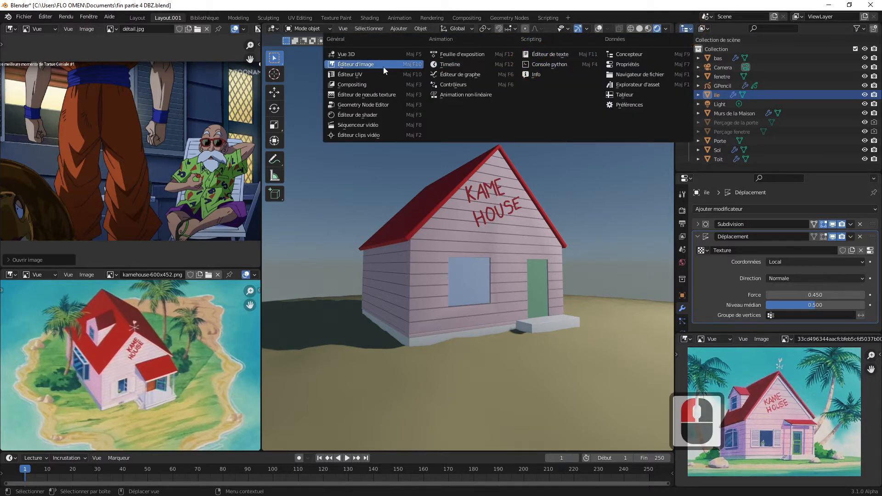
{"action": "left_click", "coordinate": [365, 67]}
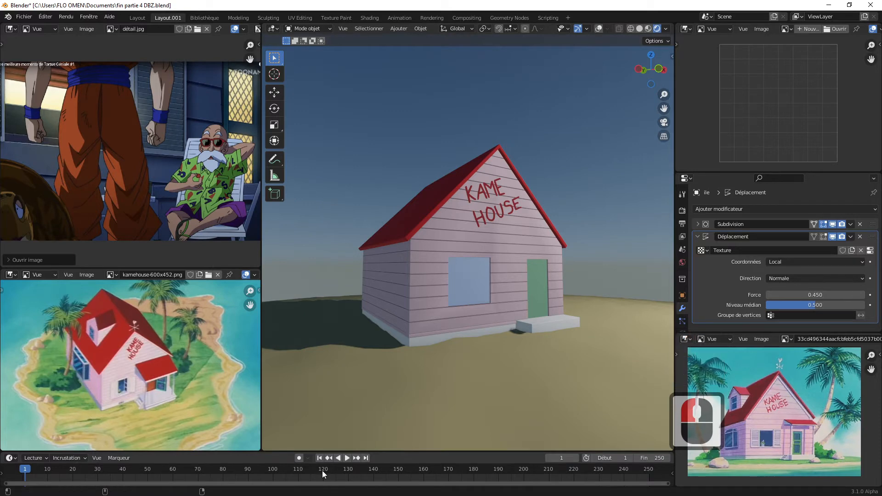
{"action": "key", "text": "super"}
{"action": "left_click", "coordinate": [327, 487]}
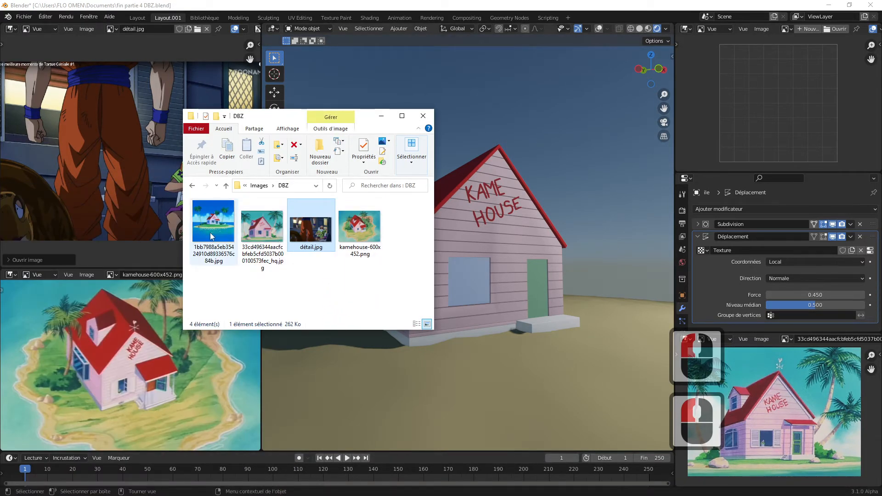
{"action": "left_click_drag", "start_coordinate": [213, 239], "coordinate": [748, 126]}
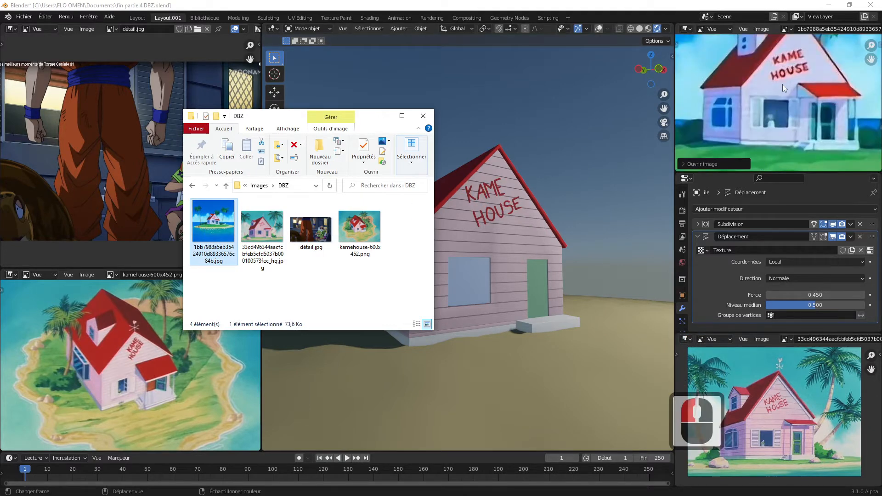
{"action": "left_click", "coordinate": [782, 87]}
{"action": "left_click", "coordinate": [793, 108]}
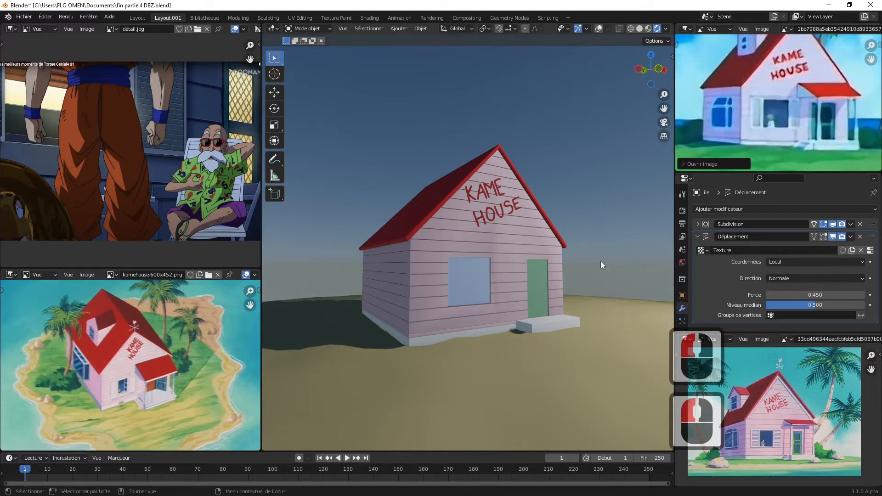
- Narrow the two-image reference column and show the viewport overlays with the house base selected
{"action": "left_click", "coordinate": [545, 325]}
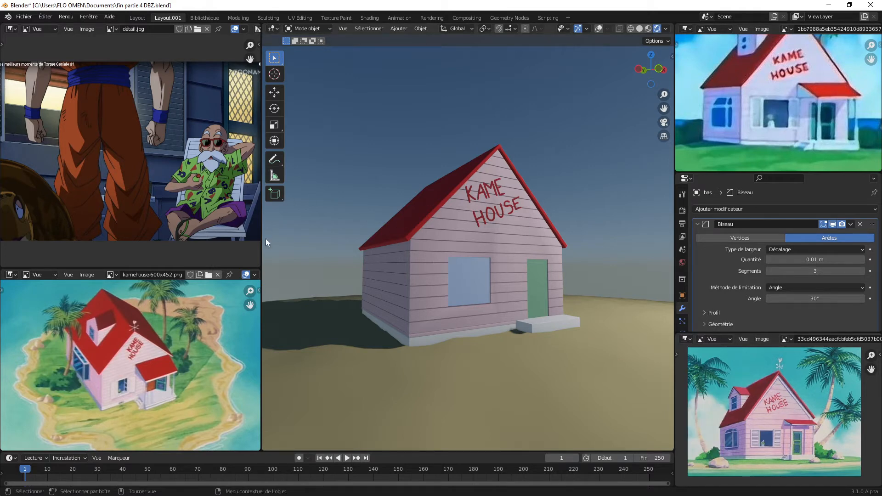
{"action": "left_click_drag", "start_coordinate": [262, 239], "coordinate": [181, 239]}
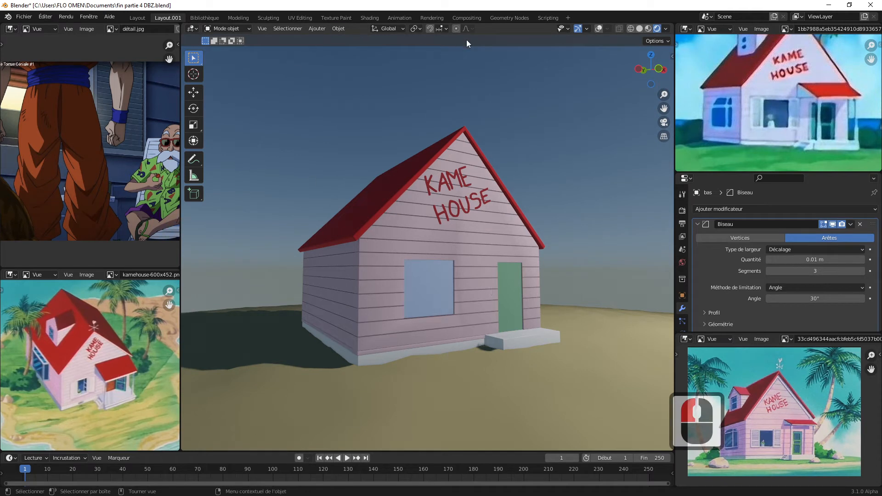
{"action": "left_click", "coordinate": [599, 28]}
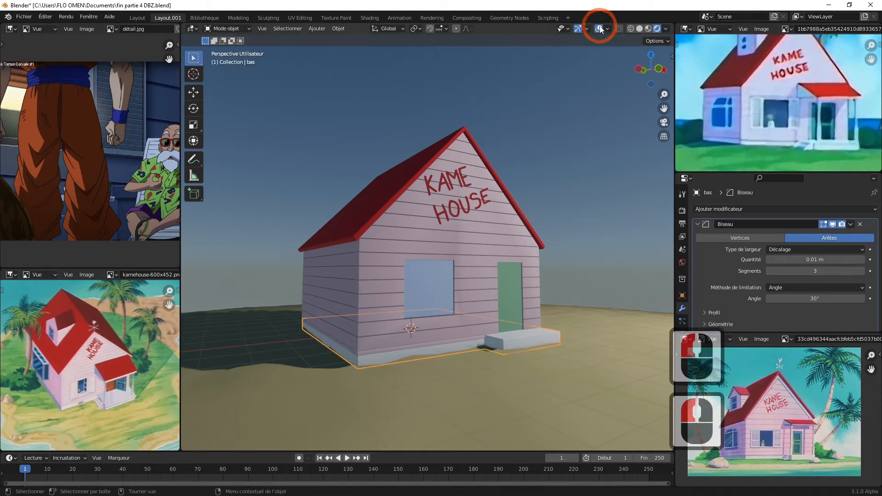
{"action": "left_click", "coordinate": [524, 345]}
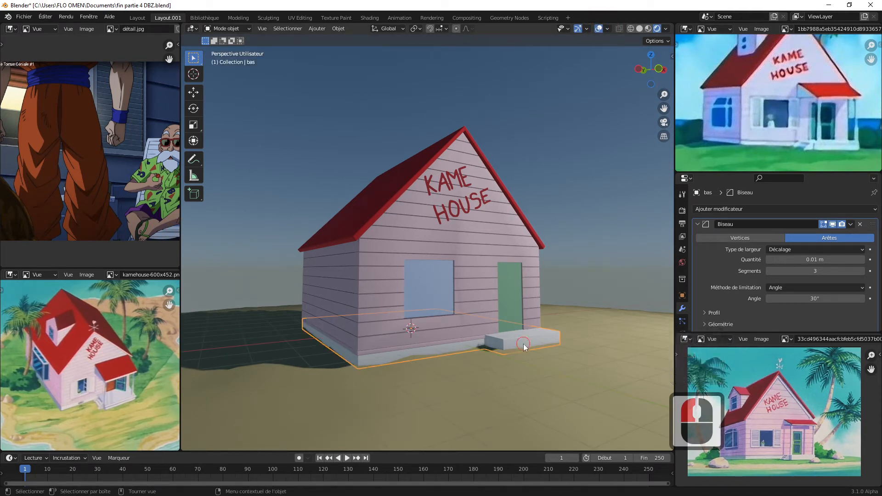
{"action": "left_click", "coordinate": [523, 342]}
{"action": "left_click", "coordinate": [507, 340]}
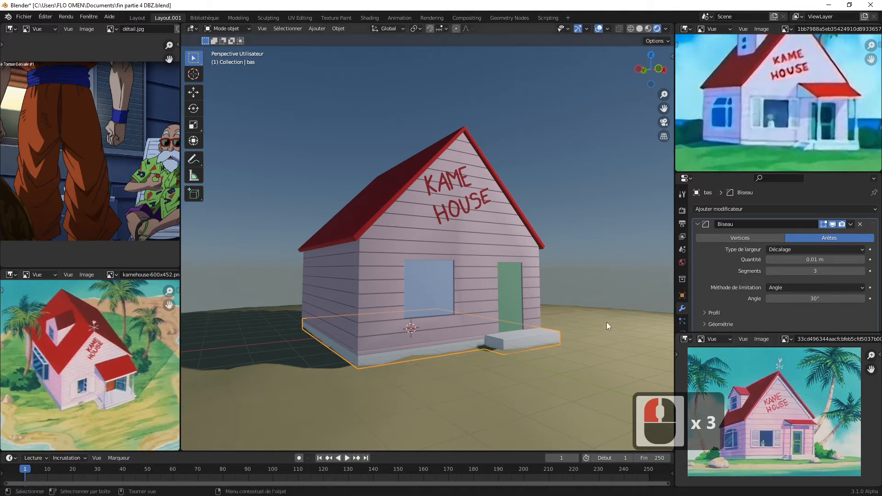
- Select the house walls in a closer view of the front facade
{"action": "left_click_drag", "start_coordinate": [664, 94], "coordinate": [655, 132]}
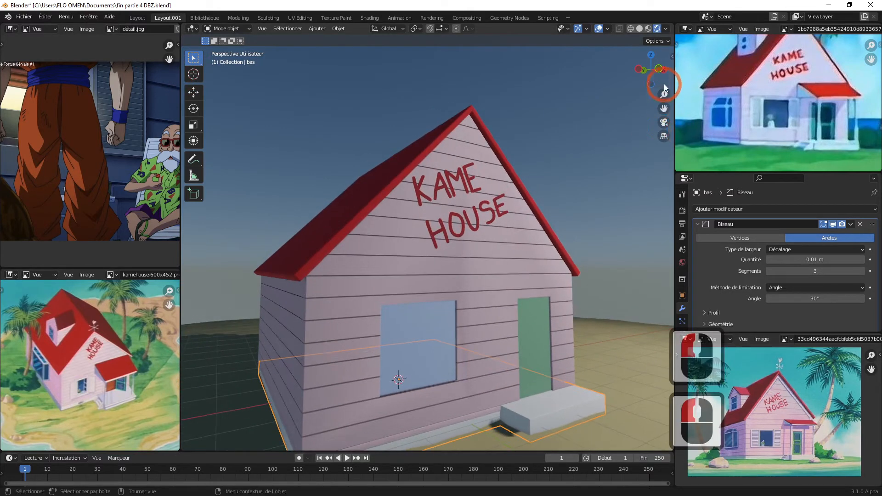
{"action": "left_click_drag", "start_coordinate": [659, 84], "coordinate": [646, 95]}
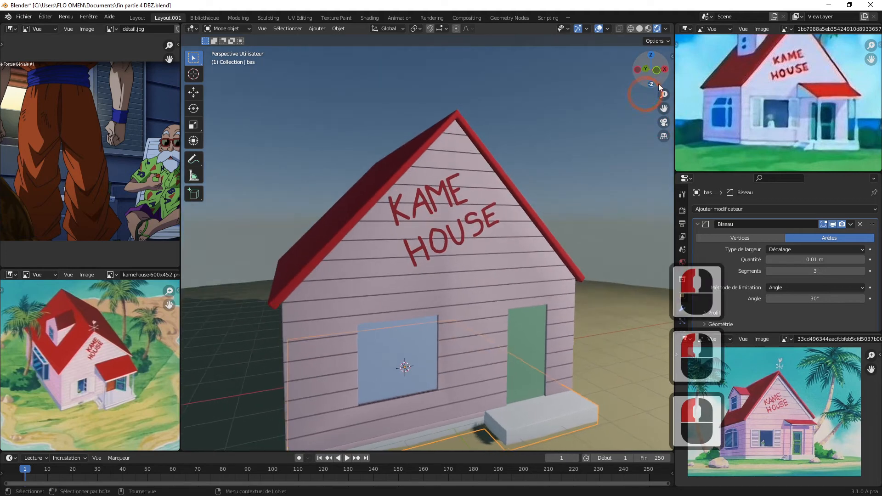
{"action": "left_click", "coordinate": [450, 161]}
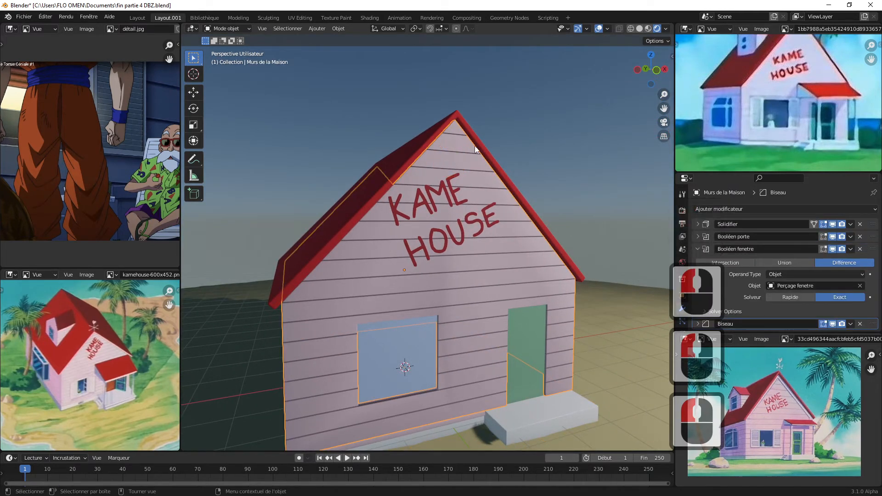
- Raise the two ridge vertices of the house walls along Z in Edit Mode with X-ray on, then return to Object Mode
{"action": "key", "text": "Tab"}
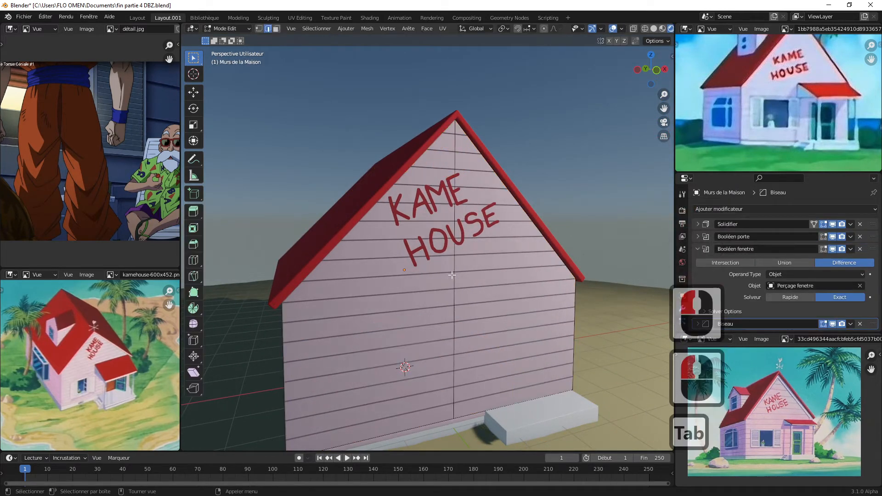
{"action": "left_click", "coordinate": [260, 29]}
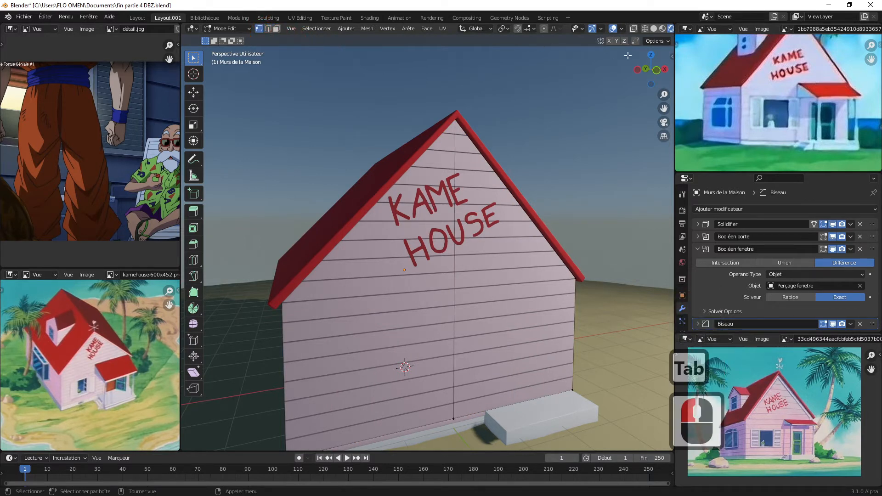
{"action": "left_click", "coordinate": [634, 30]}
{"action": "left_click", "coordinate": [635, 30]}
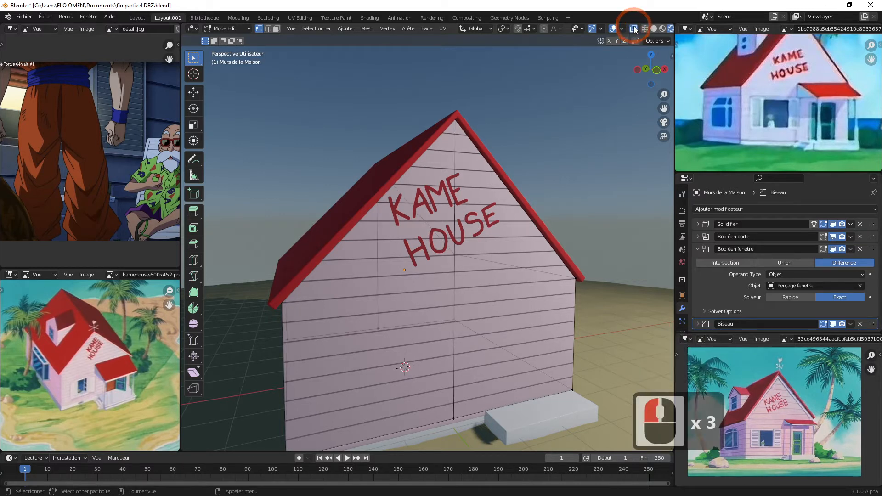
{"action": "left_click_drag", "start_coordinate": [347, 109], "coordinate": [493, 168]}
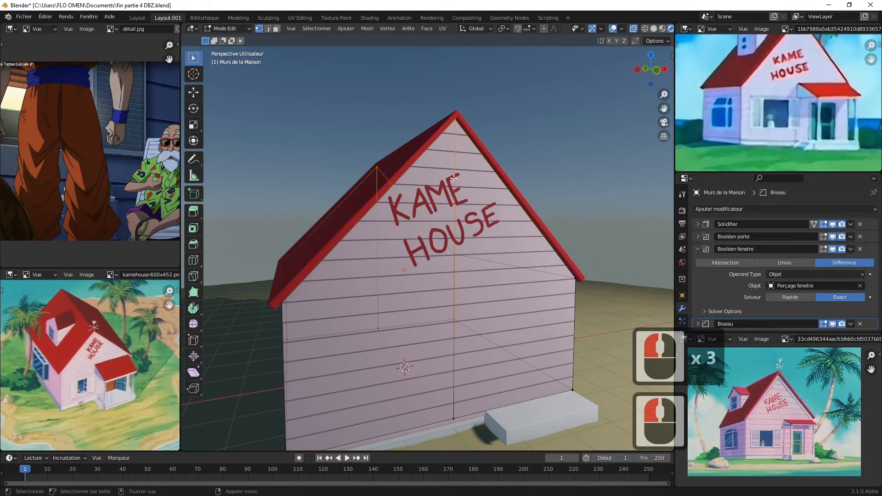
{"action": "key", "text": "g"}
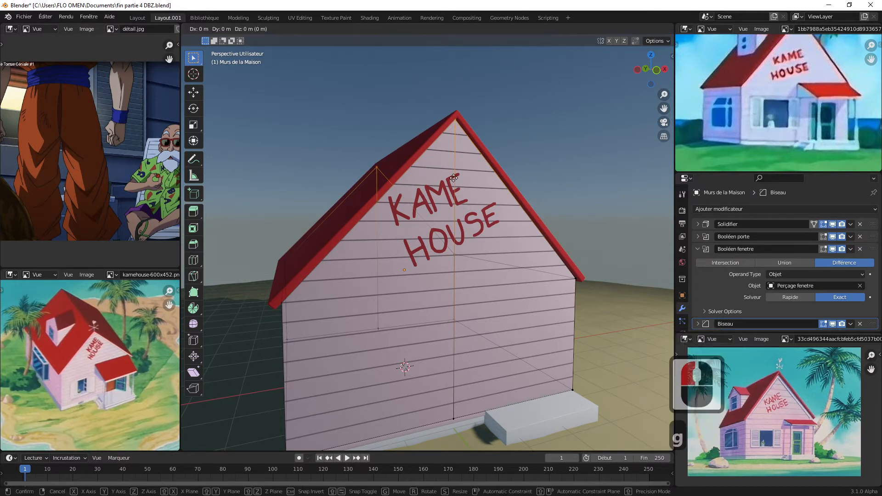
{"action": "key", "text": "z"}
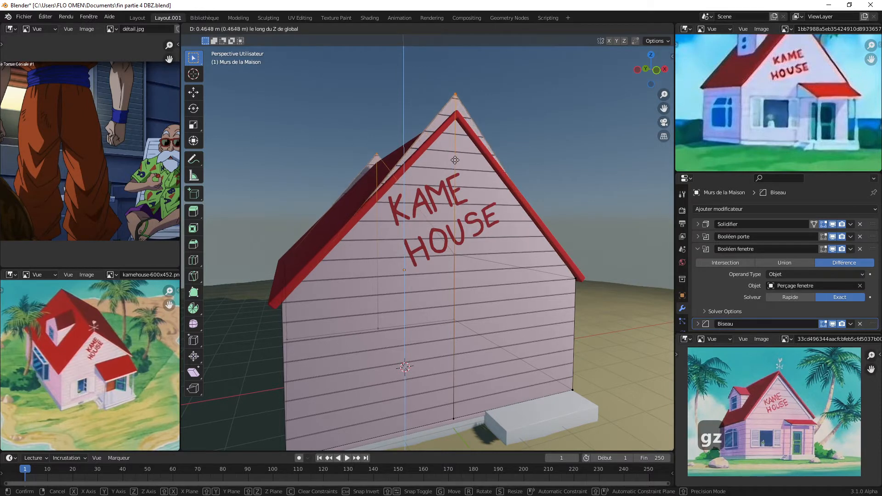
{"action": "left_click", "coordinate": [454, 160]}
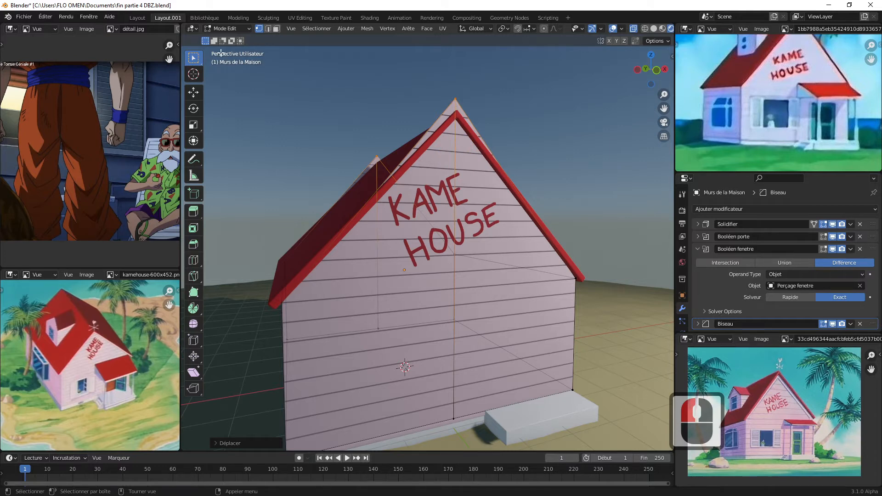
{"action": "left_click", "coordinate": [226, 28]}
{"action": "left_click", "coordinate": [253, 39]}
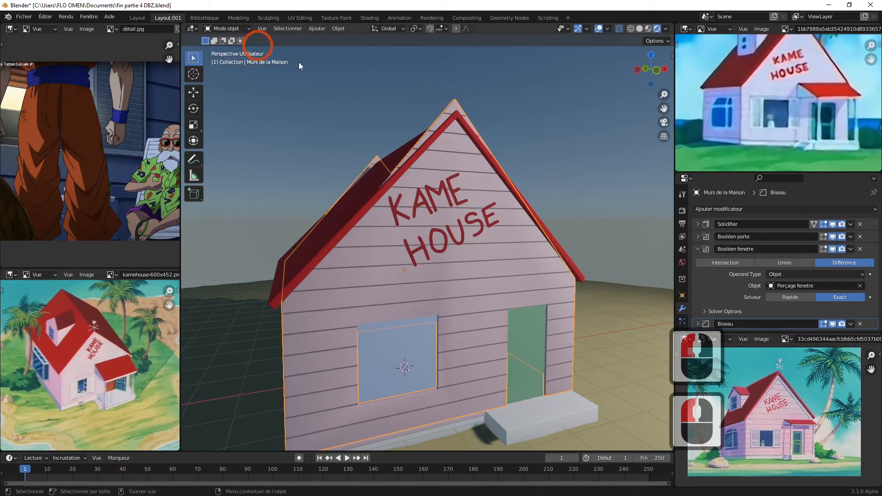
- Raise the ridge vertices of the roof about 0.36 m along Z in Edit Mode so it covers the heightened walls
{"action": "left_click", "coordinate": [458, 115]}
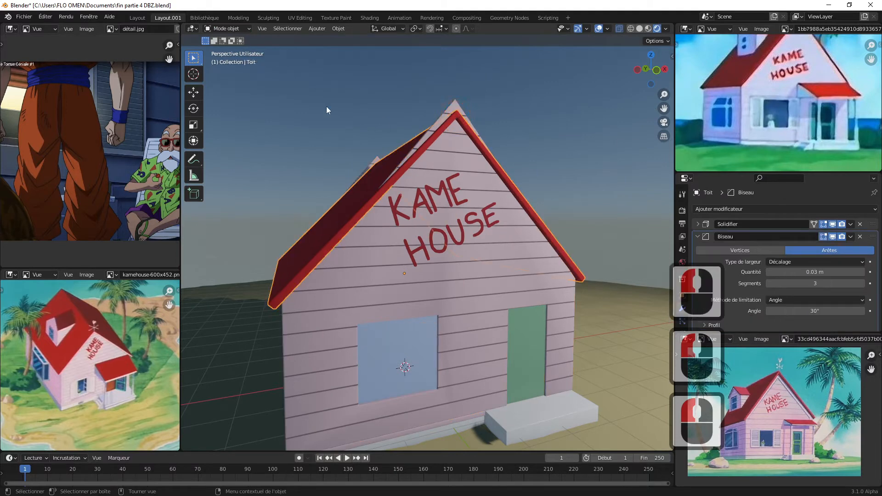
{"action": "left_click", "coordinate": [226, 29]}
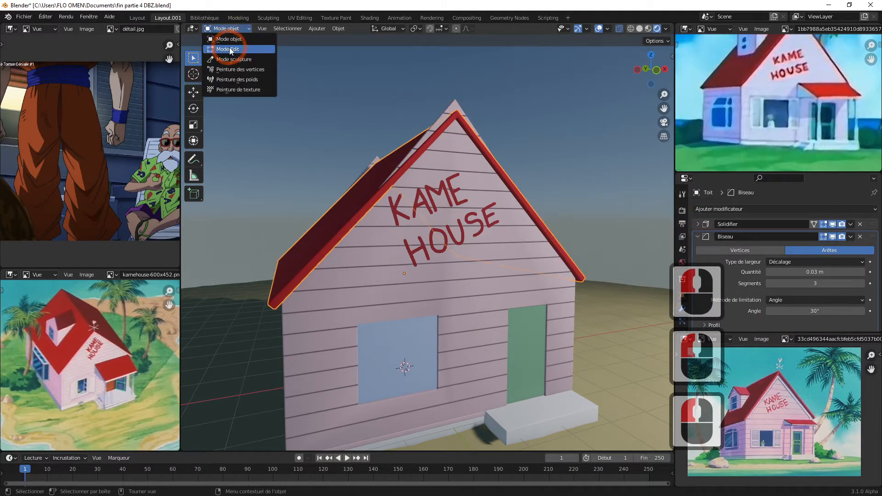
{"action": "left_click", "coordinate": [231, 50]}
{"action": "left_click_drag", "start_coordinate": [343, 118], "coordinate": [502, 172]}
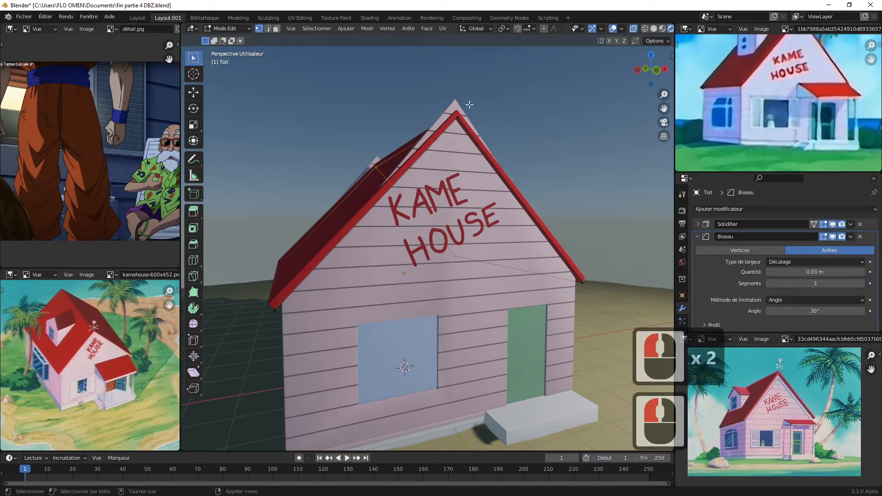
{"action": "left_click_drag", "start_coordinate": [471, 88], "coordinate": [363, 174]}
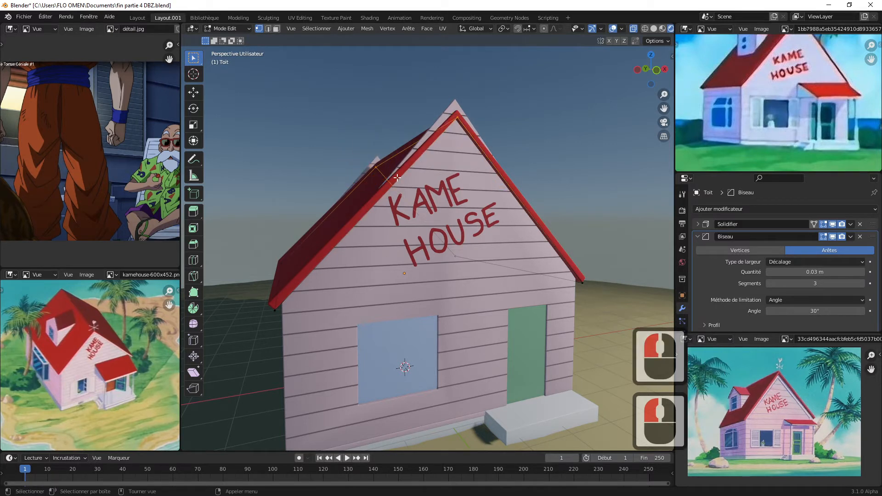
{"action": "key", "text": "g"}
{"action": "key", "text": "z"}
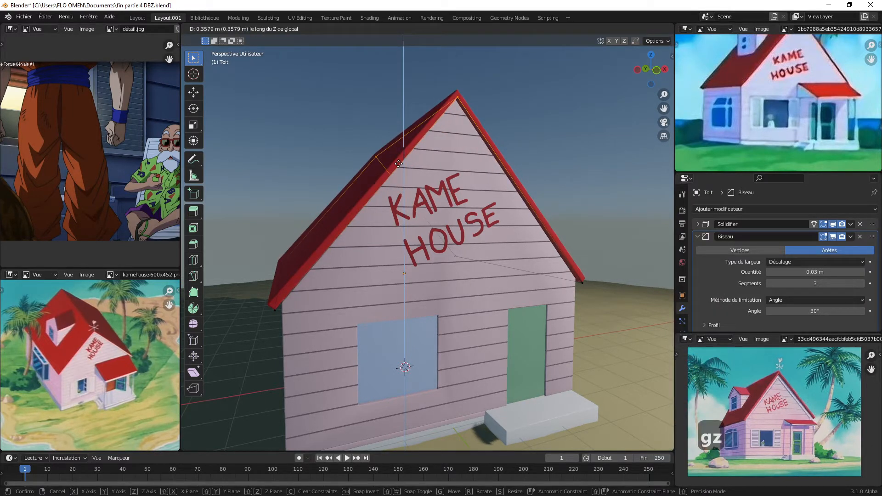
{"action": "left_click", "coordinate": [399, 164]}
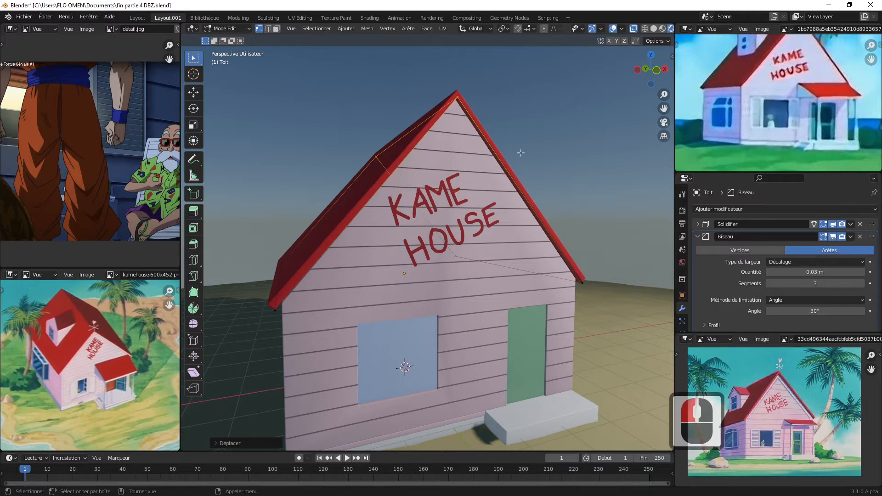
{"action": "left_click", "coordinate": [557, 142]}
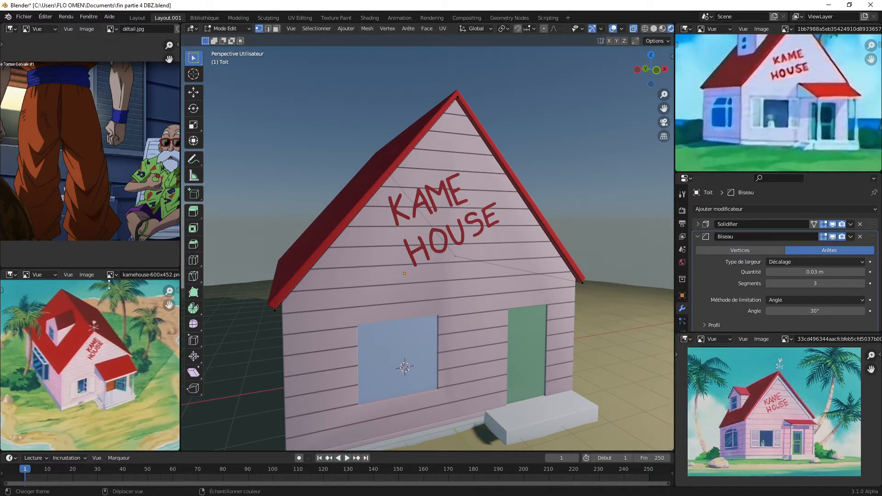
- Show the house in front orthographic view and frame the window and door closely in the 33cd496344 reference picture
{"action": "key", "text": "KP_1"}
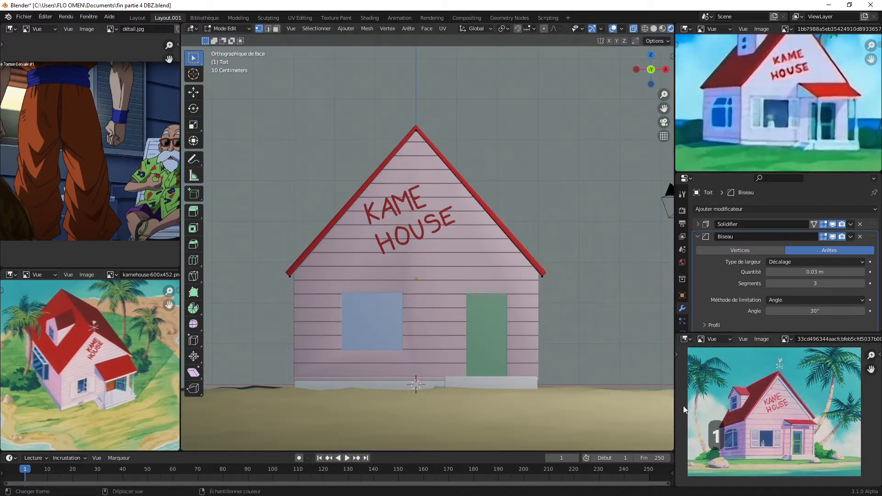
{"action": "left_click_drag", "start_coordinate": [872, 356], "coordinate": [871, 220]}
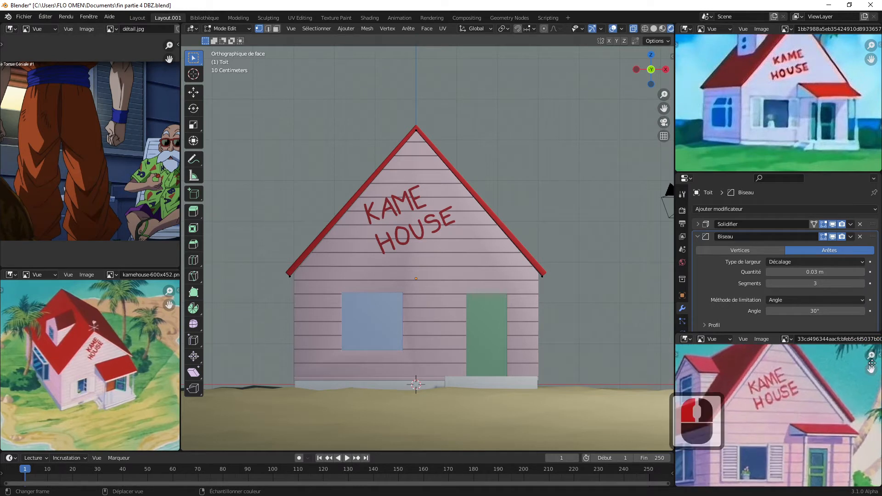
{"action": "left_click_drag", "start_coordinate": [872, 363], "coordinate": [872, 305]}
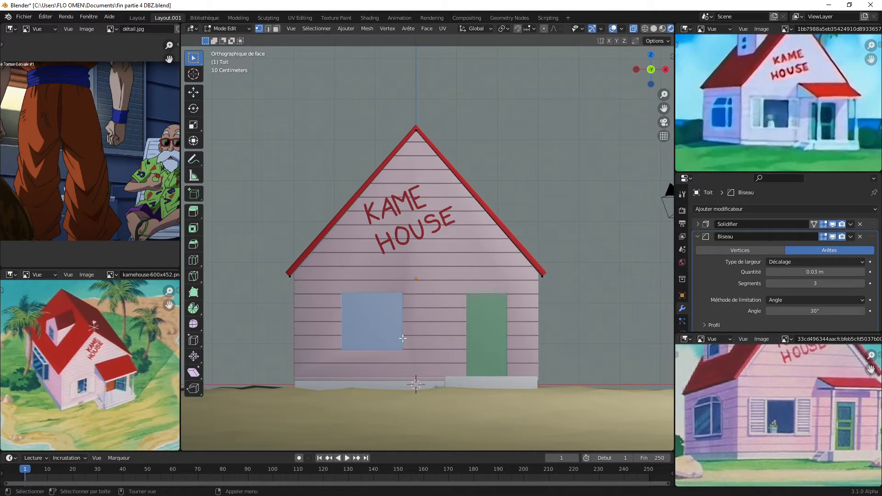
- Examine the front window of the modelled house up close in the front view
{"action": "left_click_drag", "start_coordinate": [664, 94], "coordinate": [664, 73]}
{"action": "left_click_drag", "start_coordinate": [664, 108], "coordinate": [224, 420]}
{"action": "scroll", "coordinate": [665, 100], "scroll_direction": "up", "scroll_amount": 2}
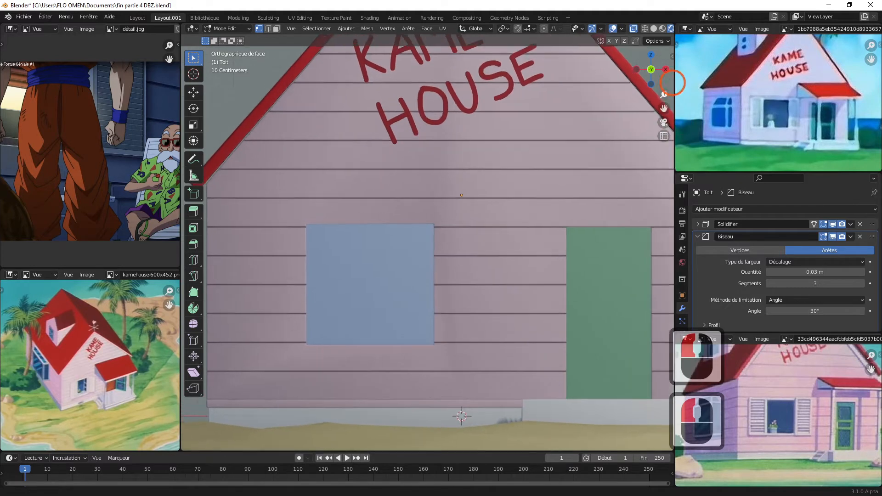
{"action": "left_click_drag", "start_coordinate": [666, 107], "coordinate": [186, 94]}
{"action": "left_click_drag", "start_coordinate": [664, 95], "coordinate": [604, 165]}
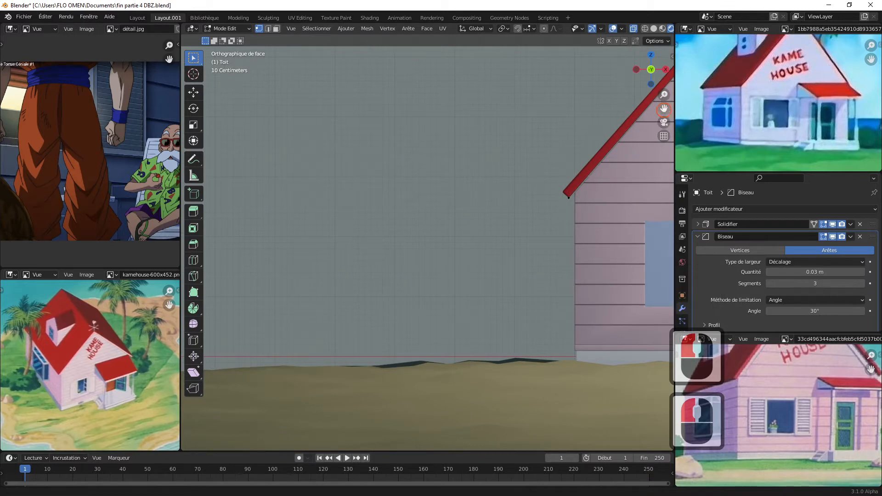
{"action": "left_click_drag", "start_coordinate": [665, 109], "coordinate": [384, 113]}
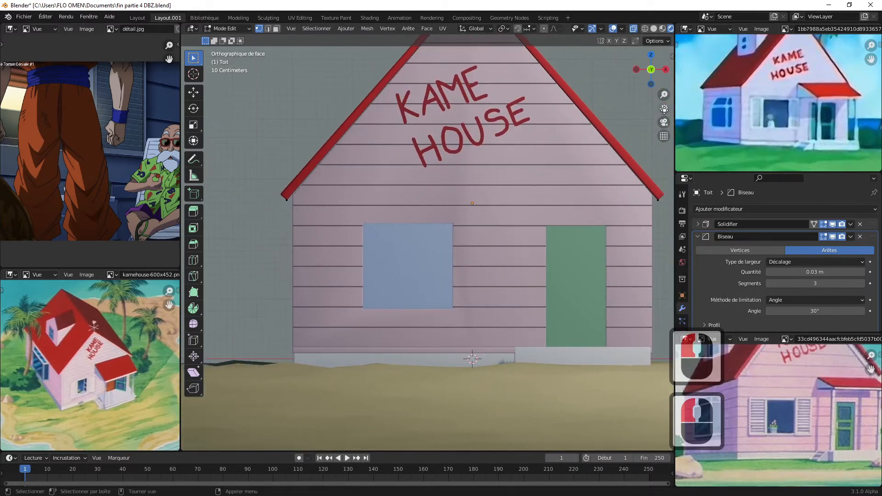
{"action": "left_click_drag", "start_coordinate": [664, 95], "coordinate": [213, 445]}
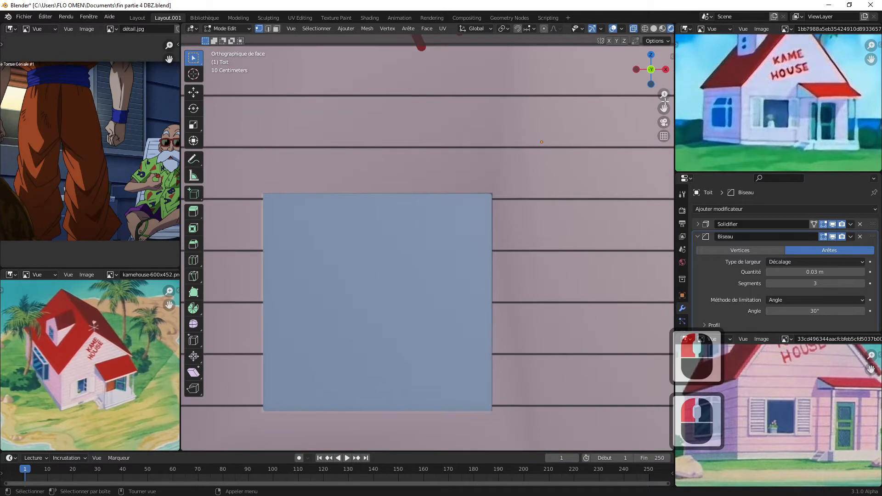
{"action": "left_click_drag", "start_coordinate": [665, 108], "coordinate": [187, 74]}
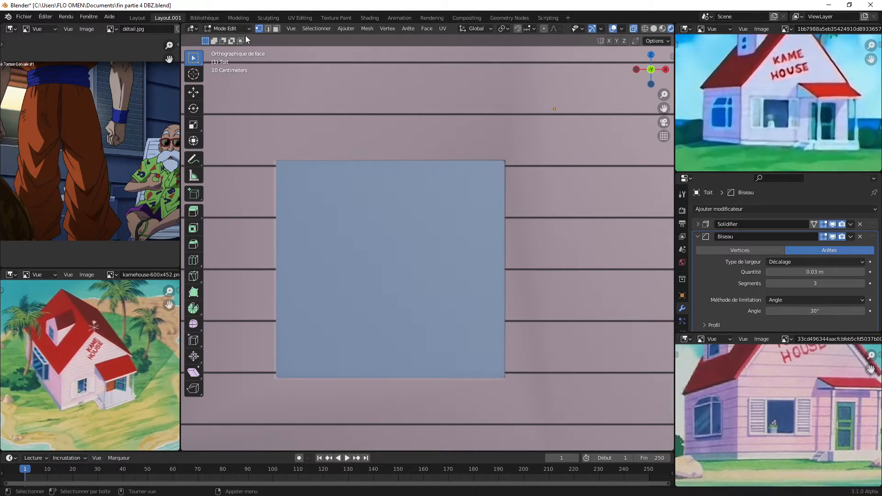
- Return to Object Mode, select the house walls and collapse the settings of their Booléen fenetre modifier
{"action": "left_click", "coordinate": [230, 29]}
{"action": "left_click", "coordinate": [225, 40]}
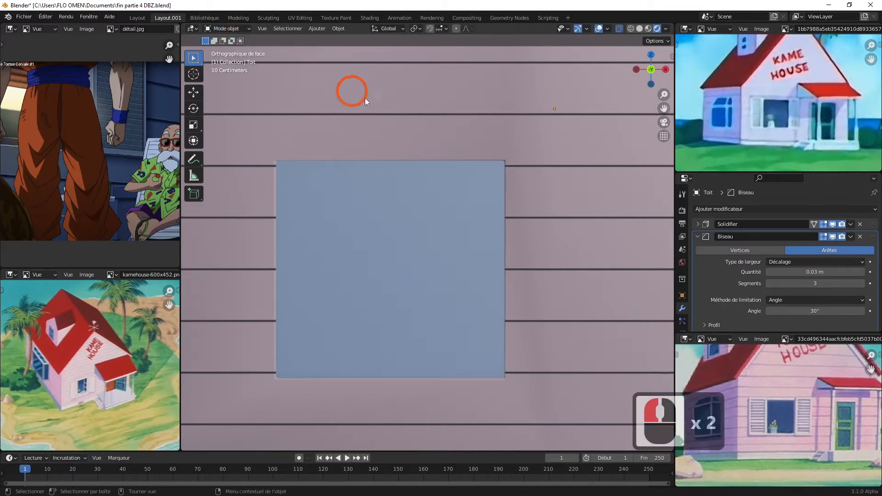
{"action": "left_click", "coordinate": [374, 103]}
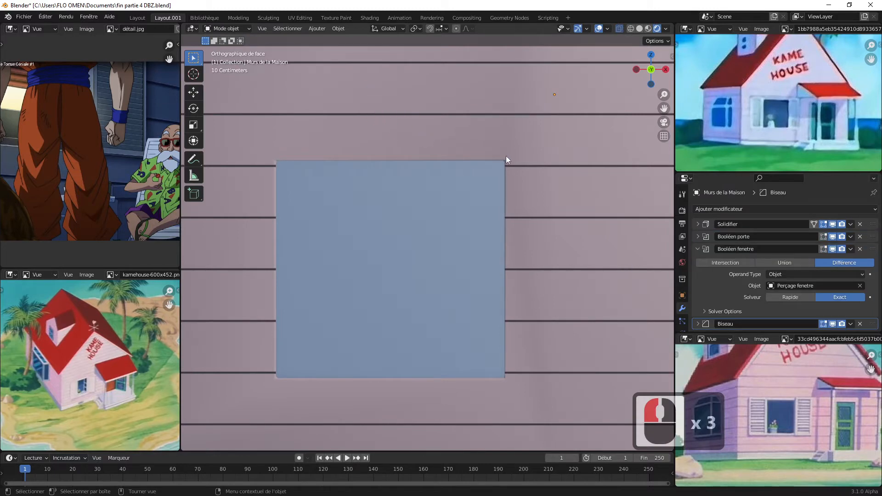
{"action": "left_click_drag", "start_coordinate": [666, 92], "coordinate": [665, 135]}
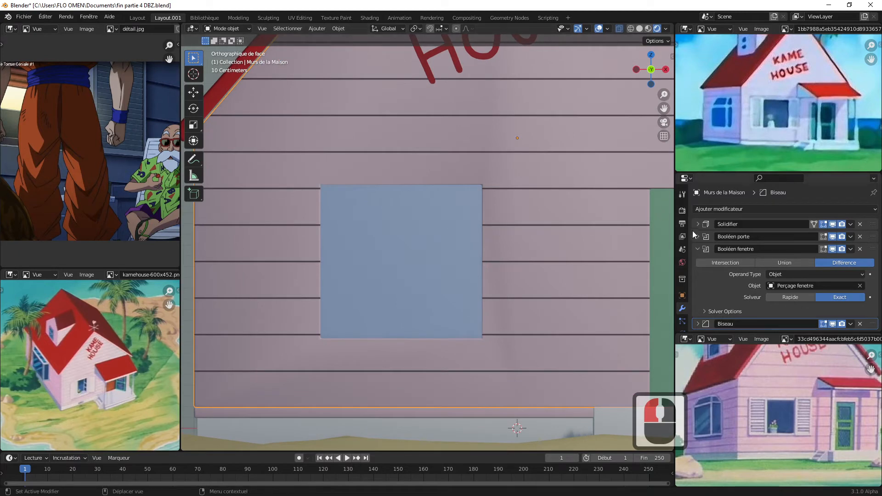
{"action": "left_click", "coordinate": [699, 250]}
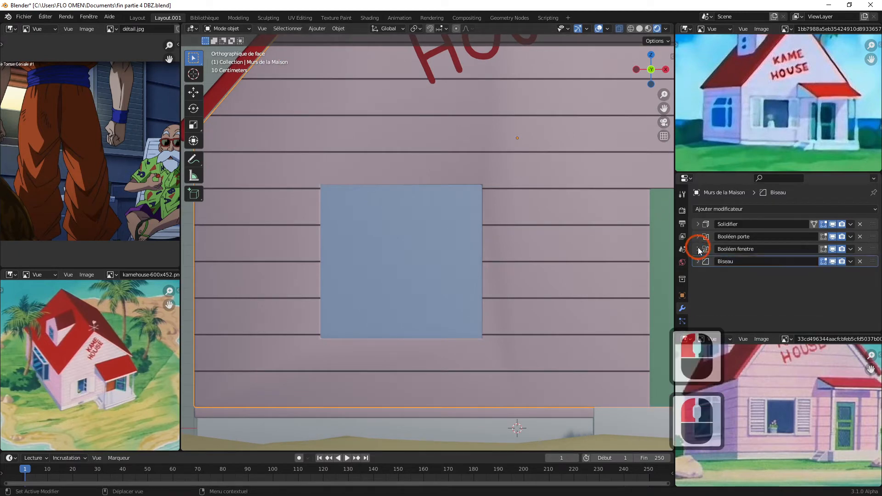
- Switch to the Layout workspace, frame the window in front view and select the Perçage fenetre object
{"action": "left_click", "coordinate": [143, 17]}
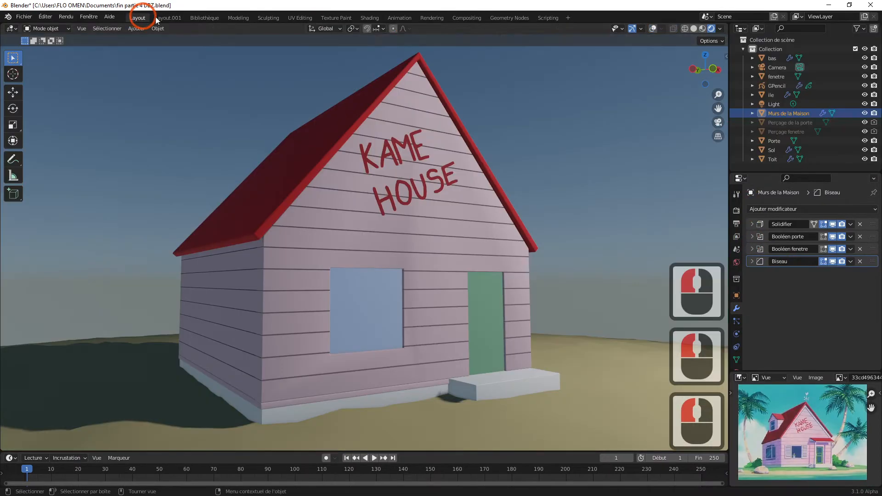
{"action": "key", "text": "KP_1"}
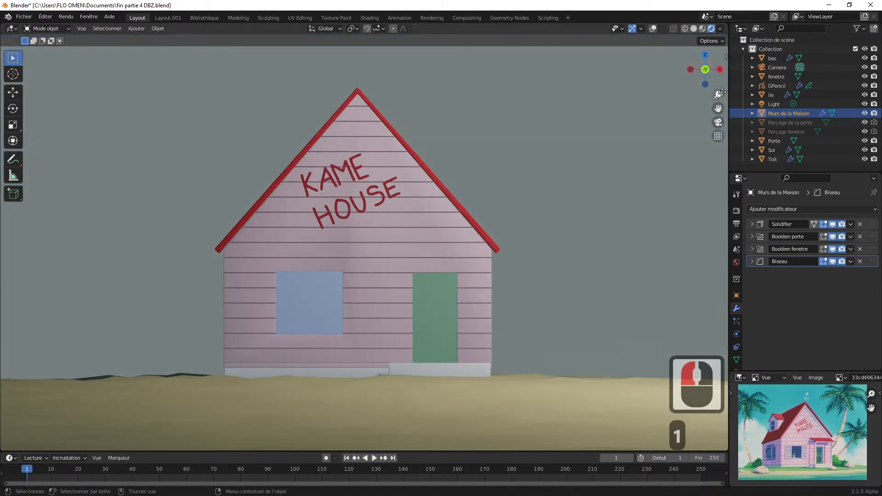
{"action": "left_click_drag", "start_coordinate": [721, 92], "coordinate": [107, 397]}
{"action": "left_click_drag", "start_coordinate": [720, 95], "coordinate": [21, 57]}
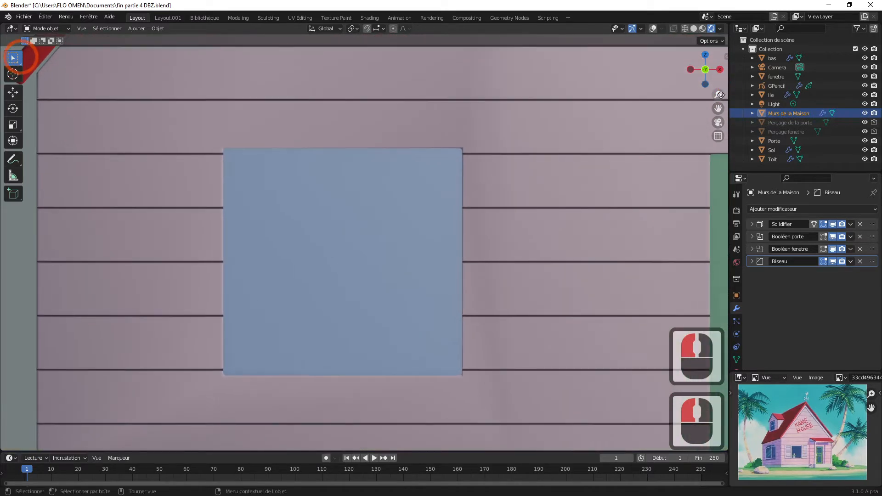
{"action": "left_click", "coordinate": [520, 180]}
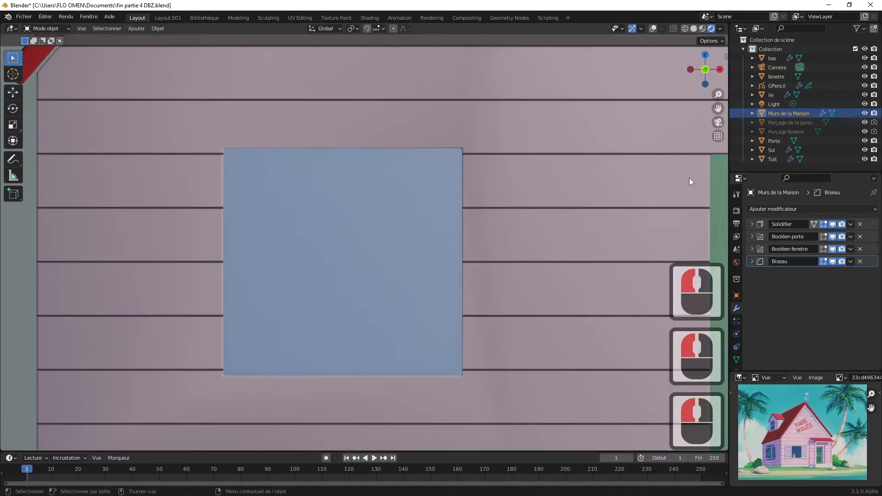
{"action": "left_click", "coordinate": [786, 132]}
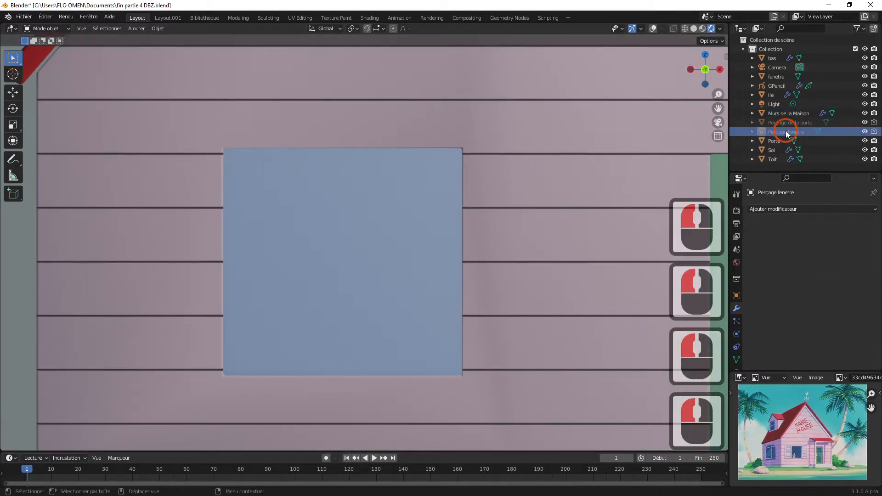
- Try to bring back the Perçage fenetre object by toggling its render and viewport visibility
{"action": "left_click", "coordinate": [874, 131]}
{"action": "left_click", "coordinate": [874, 132]}
{"action": "left_click", "coordinate": [874, 132]}
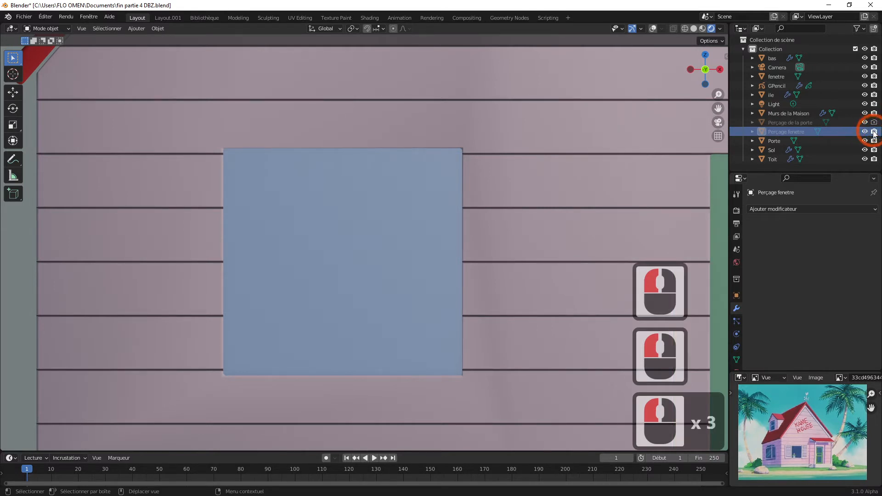
{"action": "left_click", "coordinate": [865, 132]}
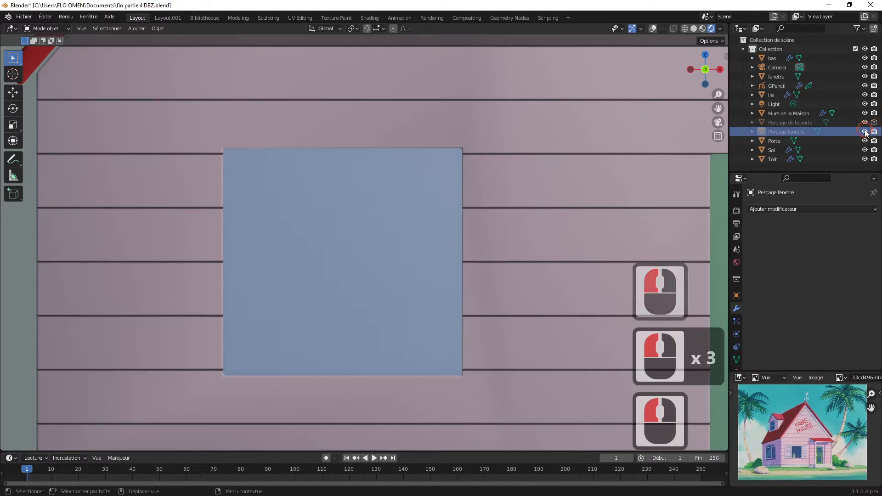
{"action": "left_click", "coordinate": [866, 133]}
{"action": "left_click", "coordinate": [866, 132]}
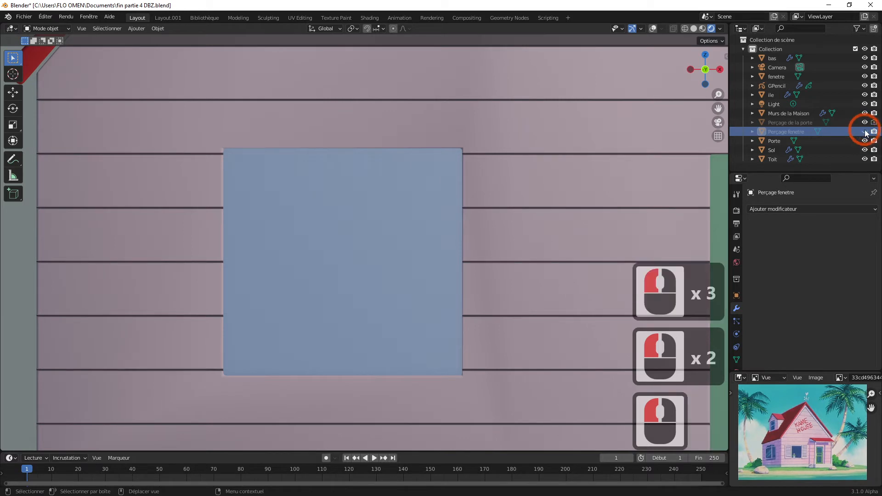
- Turn on the viewport overlays, then enable the Perçage fenetre object in viewports and unhide it
{"action": "left_click", "coordinate": [653, 29]}
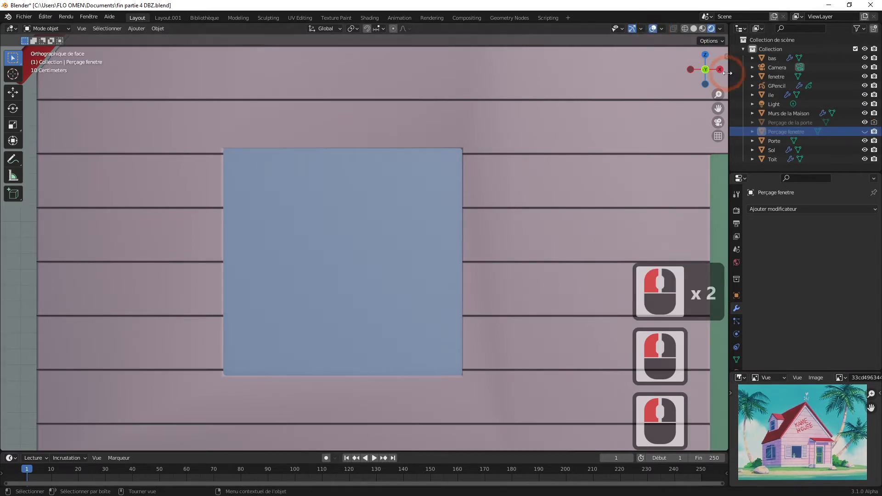
{"action": "left_click_drag", "start_coordinate": [719, 94], "coordinate": [705, 180]}
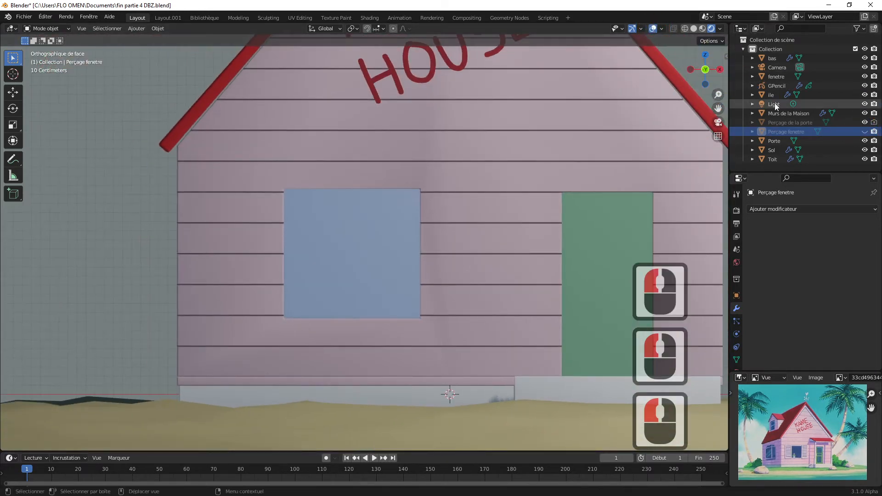
{"action": "left_click", "coordinate": [736, 296]}
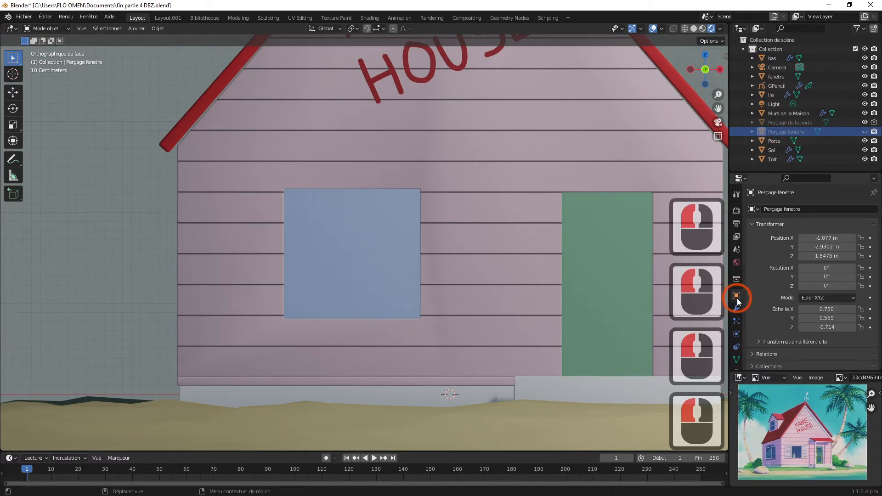
{"action": "scroll", "coordinate": [855, 275], "scroll_direction": "down", "scroll_amount": 5}
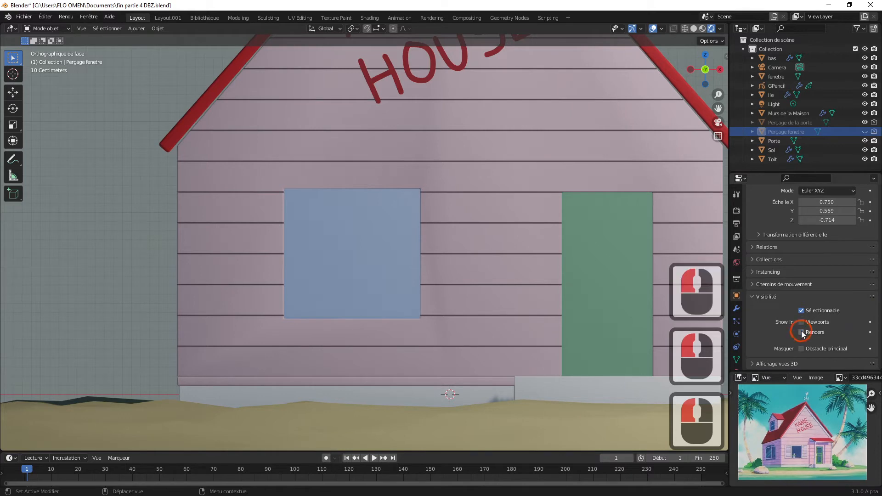
{"action": "left_click", "coordinate": [802, 322]}
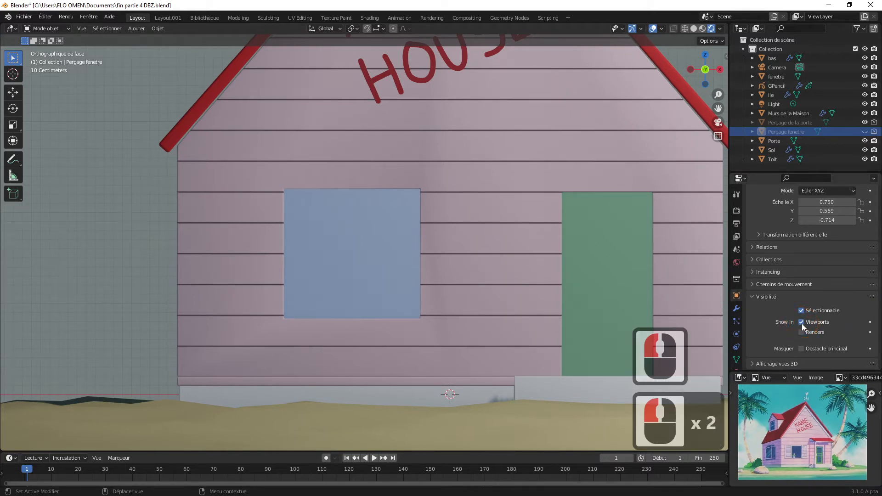
{"action": "left_click_drag", "start_coordinate": [715, 80], "coordinate": [703, 74]}
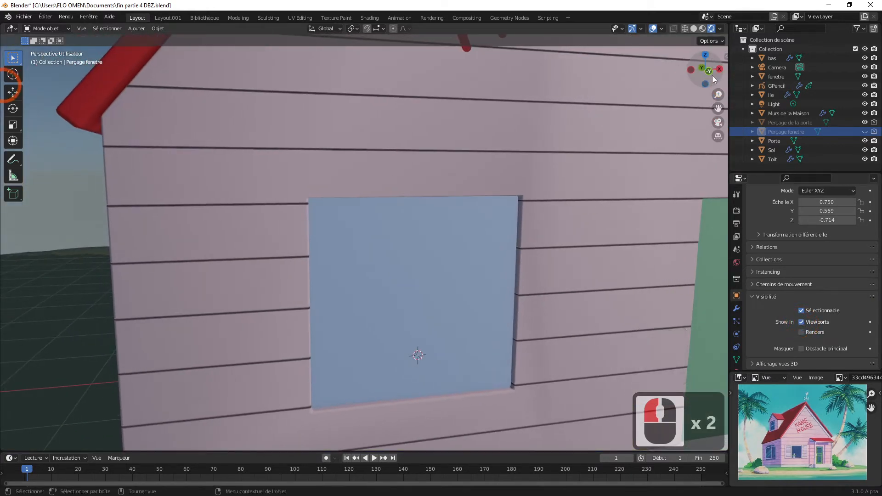
{"action": "left_click", "coordinate": [865, 132]}
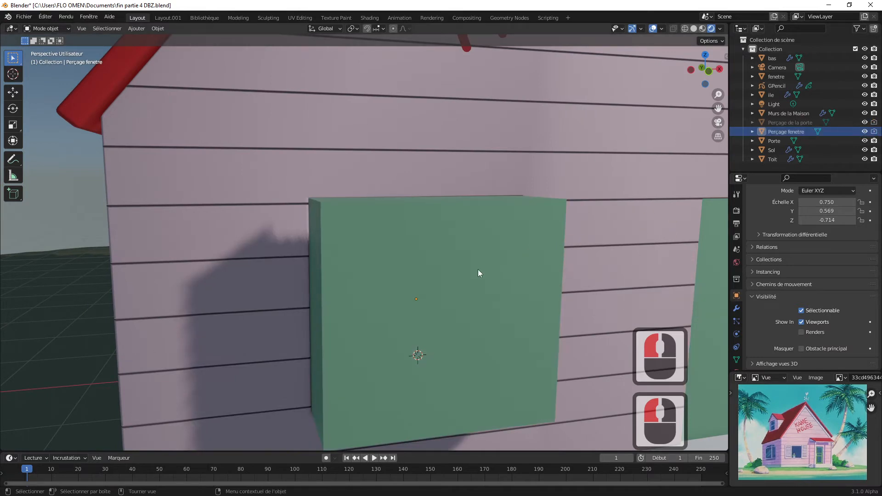
- Scale the Perçage fenetre block vertically by about 0.95 in front view to align its edges with the plank lines
{"action": "left_click", "coordinate": [466, 270]}
{"action": "key", "text": "KP_1"}
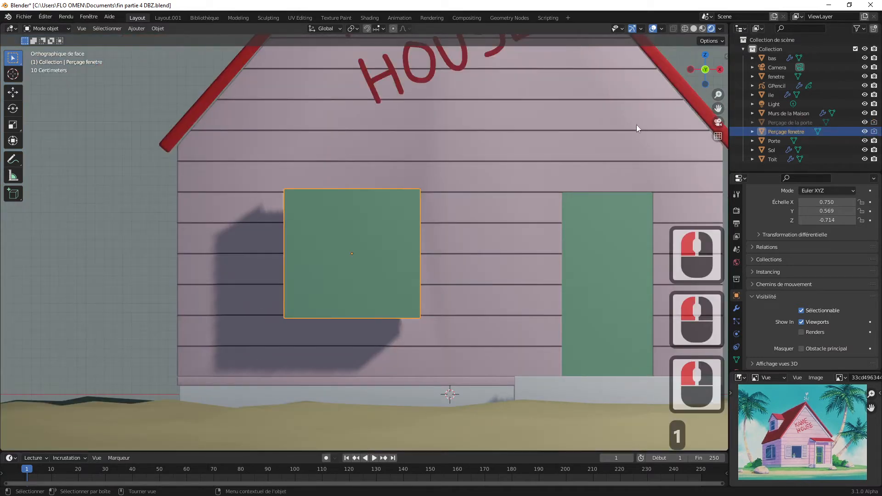
{"action": "left_click_drag", "start_coordinate": [719, 95], "coordinate": [22, 58]}
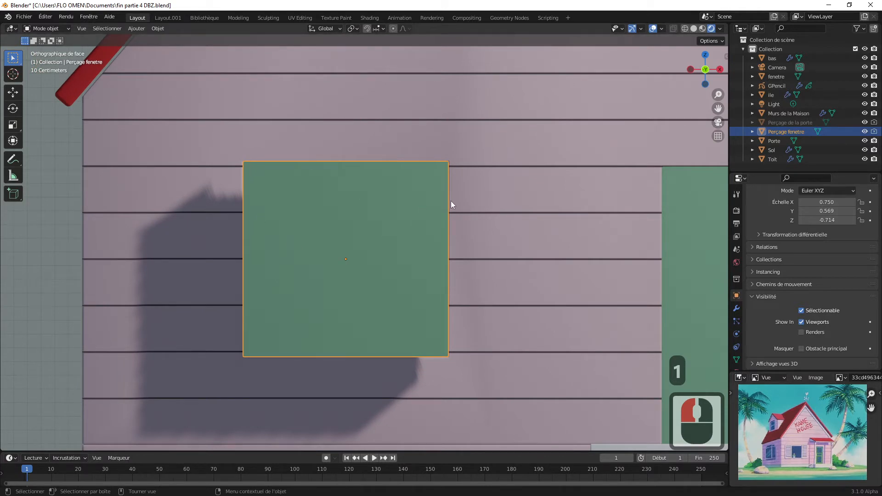
{"action": "key", "text": "s"}
{"action": "key", "text": "z"}
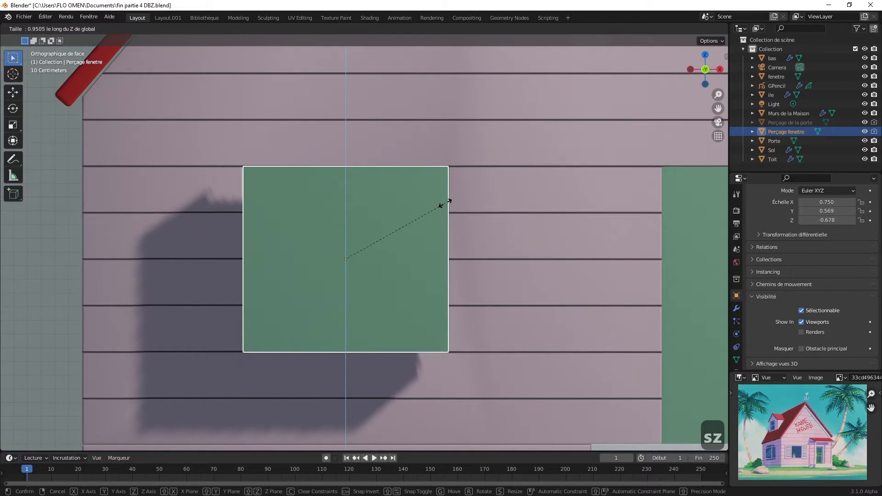
{"action": "left_click", "coordinate": [445, 203]}
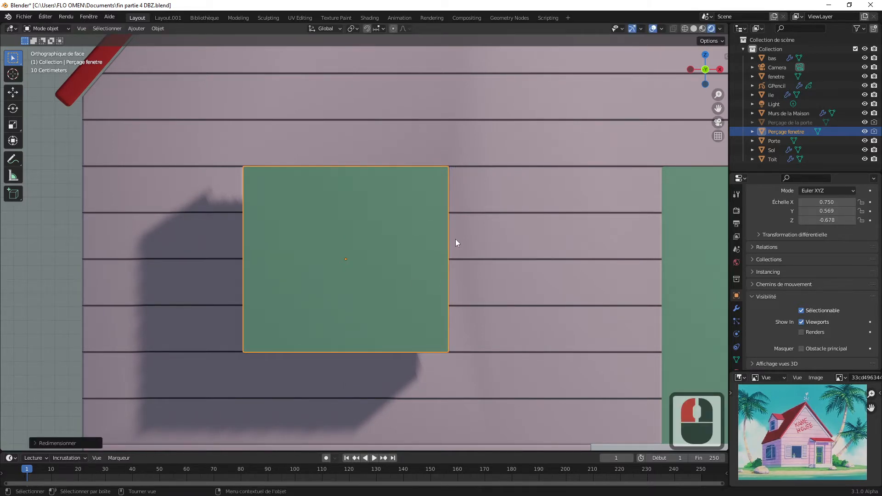
- Hide the Perçage fenetre block to check the opening, then show it again with viewports and renders both enabled
{"action": "left_click", "coordinate": [865, 132]}
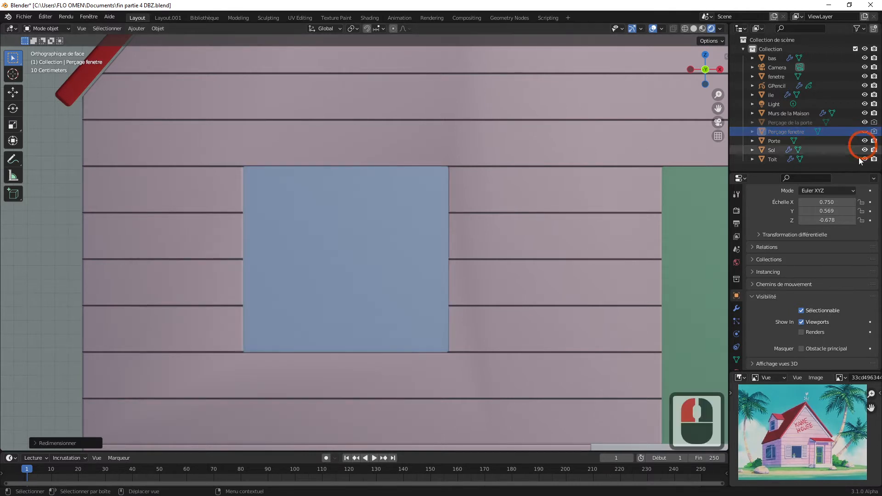
{"action": "left_click", "coordinate": [802, 323]}
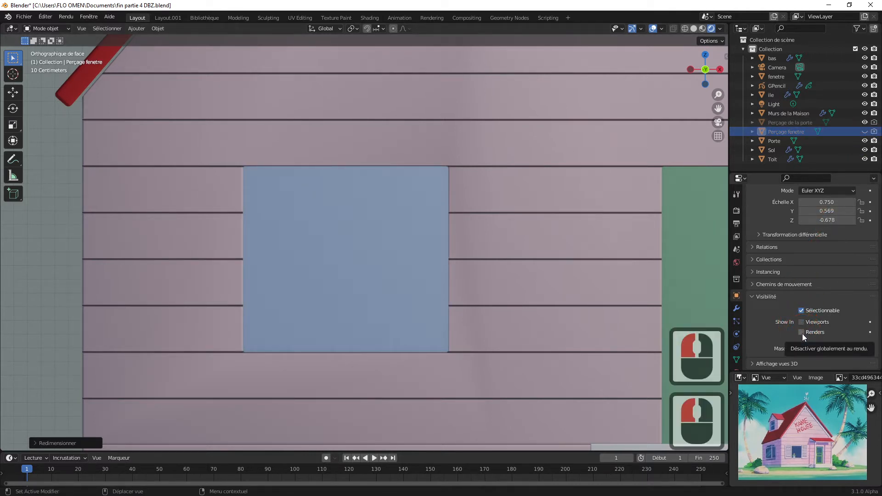
{"action": "left_click", "coordinate": [802, 332]}
{"action": "left_click", "coordinate": [802, 332]}
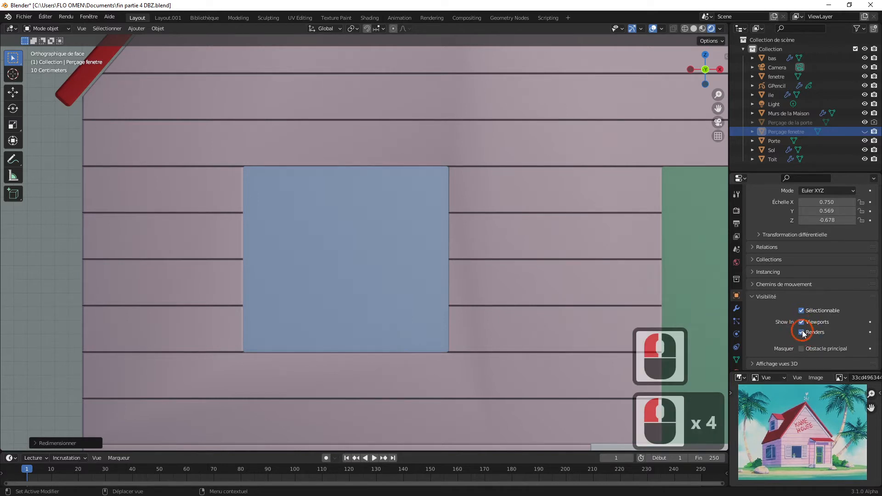
{"action": "left_click", "coordinate": [865, 132]}
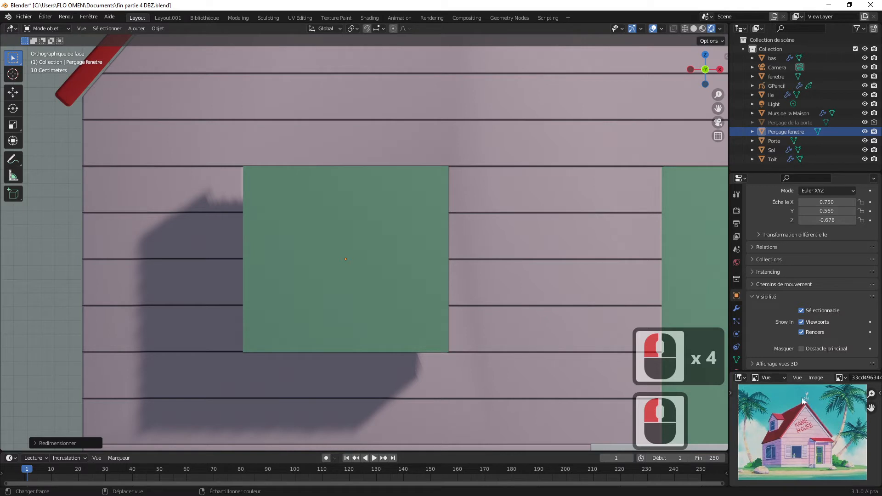
- Frame the front window in the reference picture and duplicate the Perçage fenetre block in place
{"action": "scroll", "coordinate": [802, 425], "scroll_direction": "up", "scroll_amount": 6}
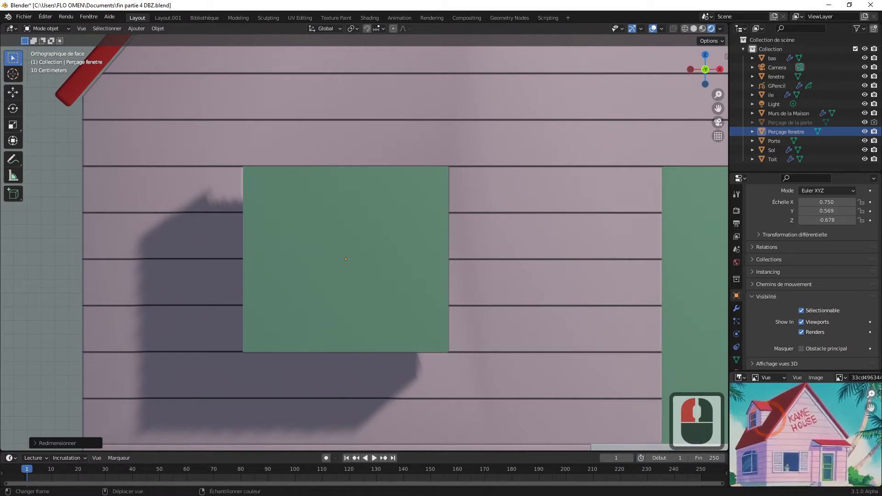
{"action": "left_click_drag", "start_coordinate": [871, 394], "coordinate": [739, 476]}
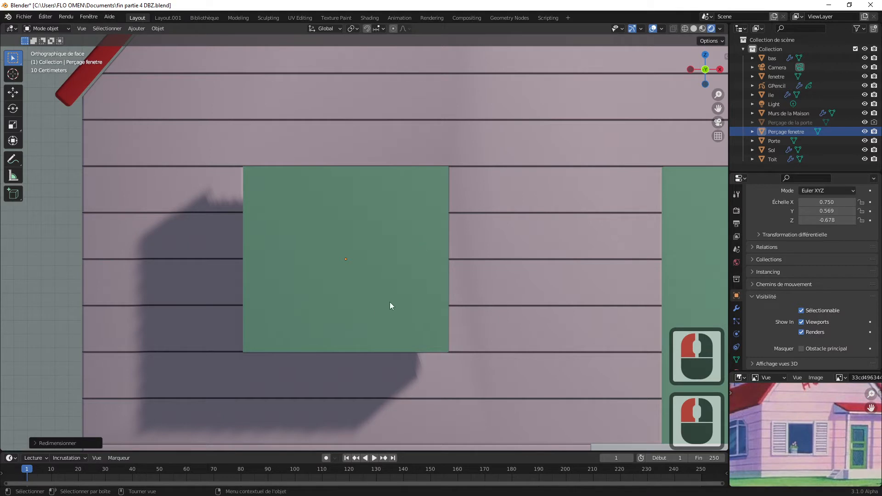
{"action": "left_click", "coordinate": [389, 234]}
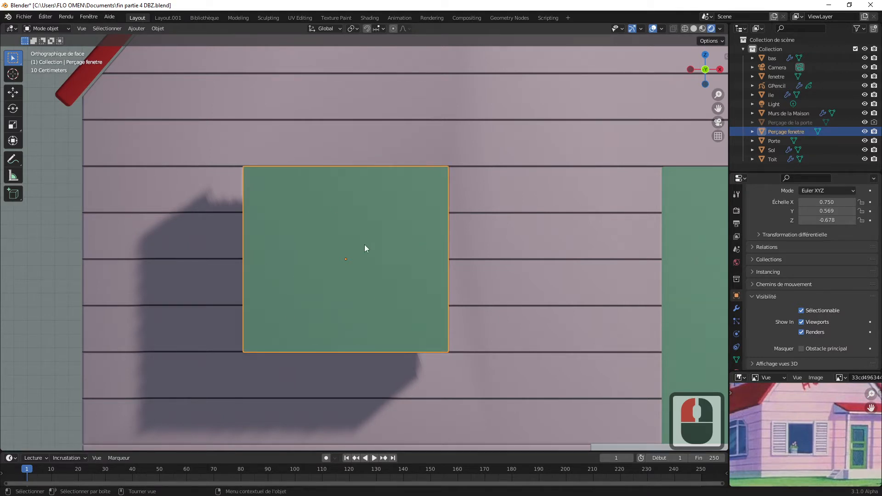
{"action": "key", "text": "shift+d"}
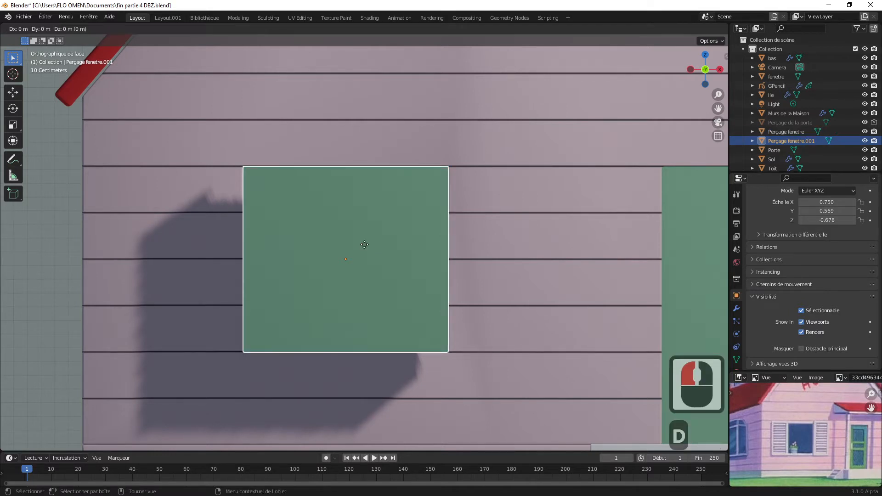
{"action": "left_click", "coordinate": [365, 245]}
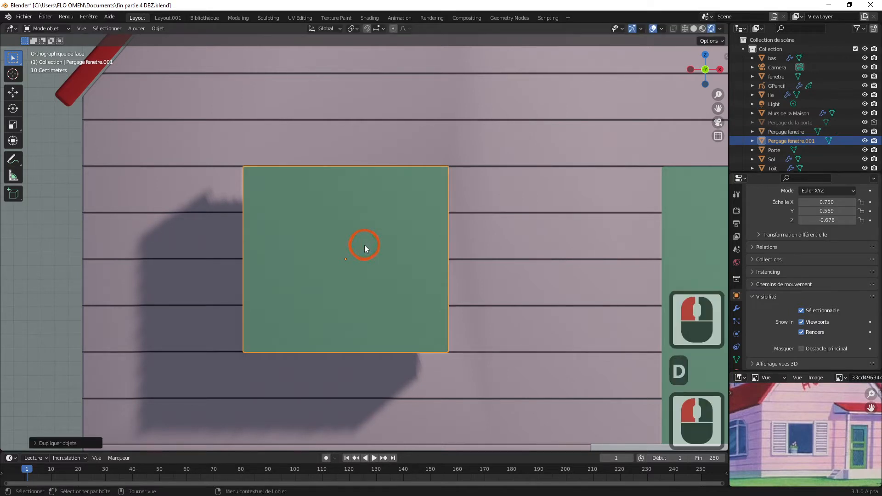
- Hide the original Perçage fenetre object and disable it in both viewports and renders
{"action": "left_click", "coordinate": [788, 133]}
{"action": "left_click", "coordinate": [790, 142]}
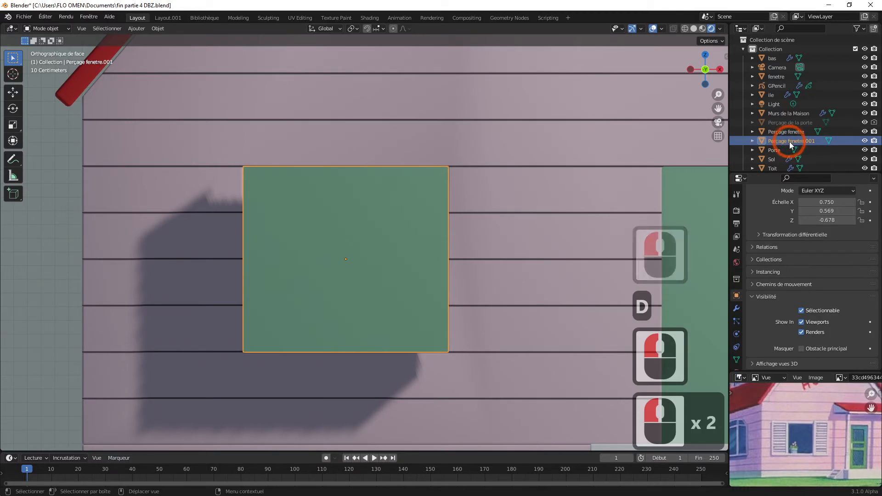
{"action": "left_click", "coordinate": [795, 132]}
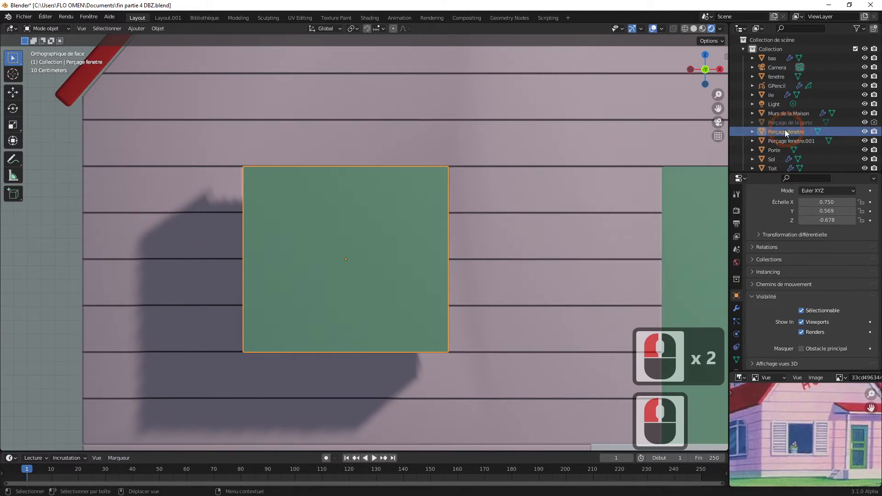
{"action": "left_click", "coordinate": [865, 132]}
{"action": "left_click", "coordinate": [874, 132]}
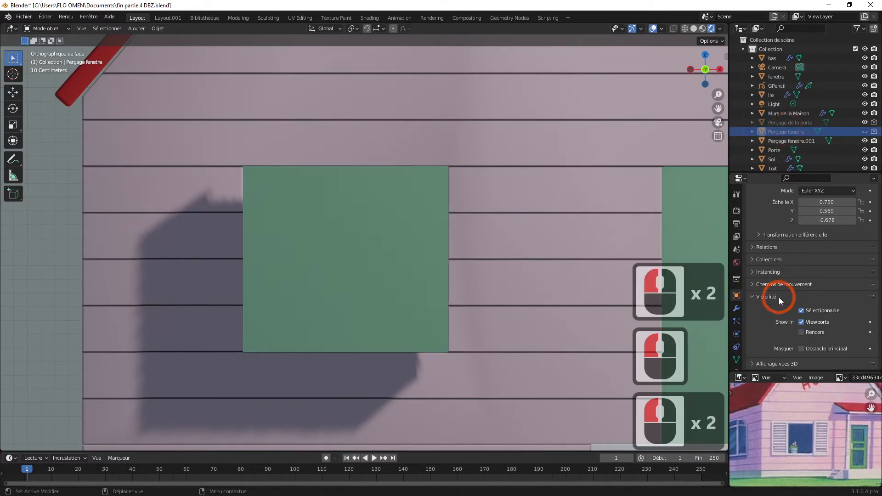
{"action": "left_click", "coordinate": [802, 323]}
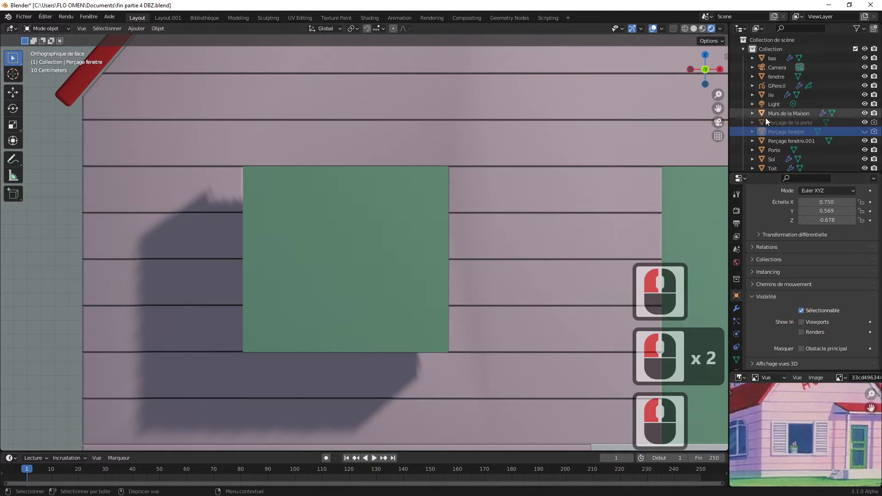
- Rename the duplicated block "cadre de fenetre" and scale it up uniformly by about 1.12
{"action": "left_click", "coordinate": [785, 141]}
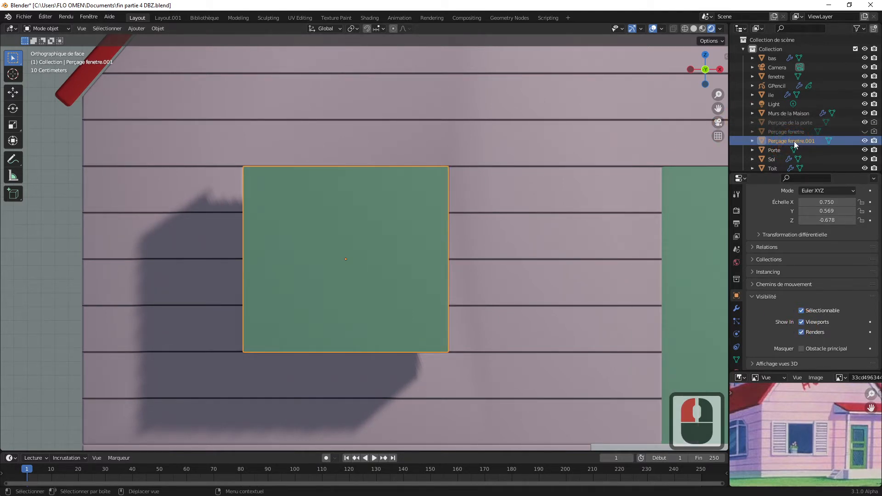
{"action": "double_click", "coordinate": [794, 141]}
{"action": "type", "text": "cadr"}
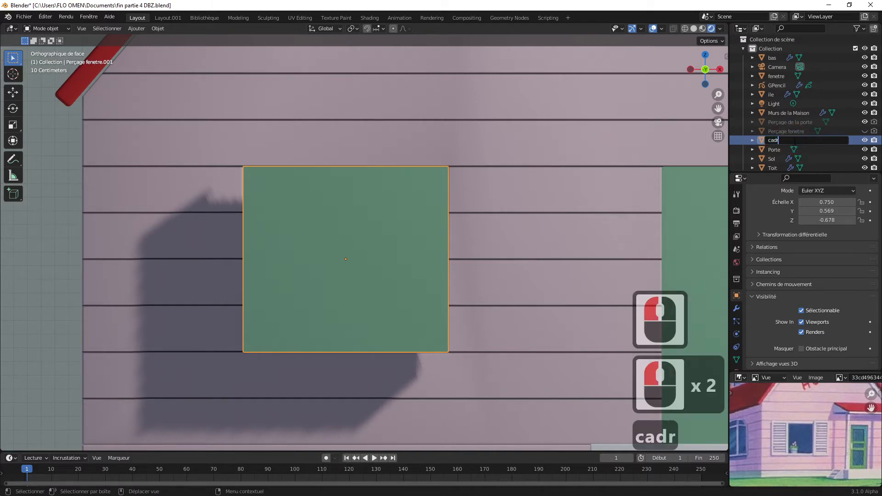
{"action": "type", "text": "e de fenetre"}
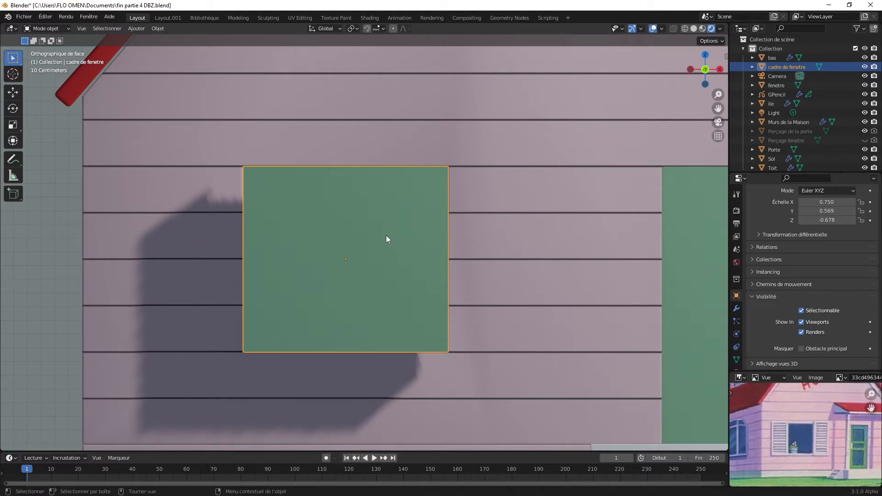
{"action": "key", "text": "s"}
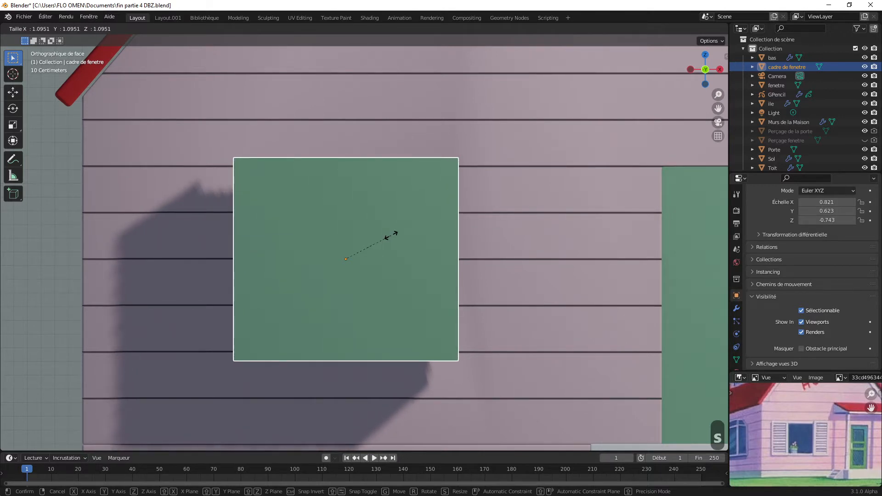
{"action": "left_click", "coordinate": [391, 236]}
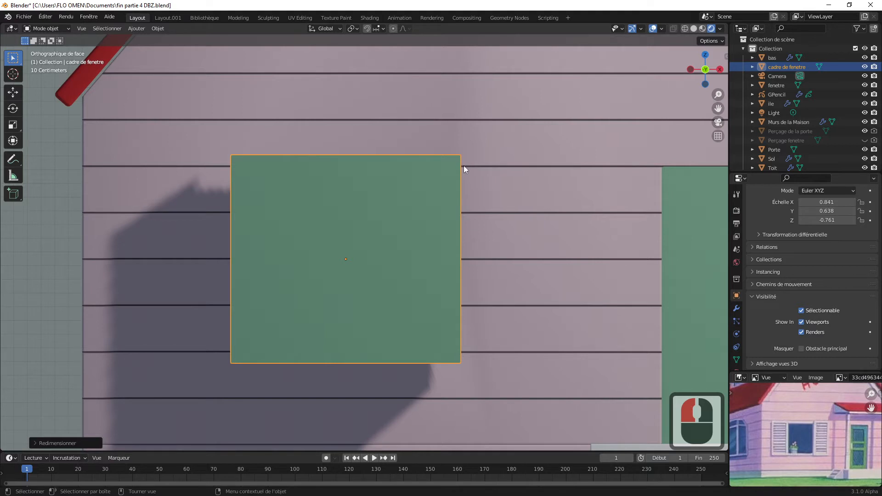
- Try to turn on X-ray display in the viewport
{"action": "left_click", "coordinate": [674, 28]}
{"action": "left_click", "coordinate": [674, 28]}
{"action": "left_click", "coordinate": [675, 28]}
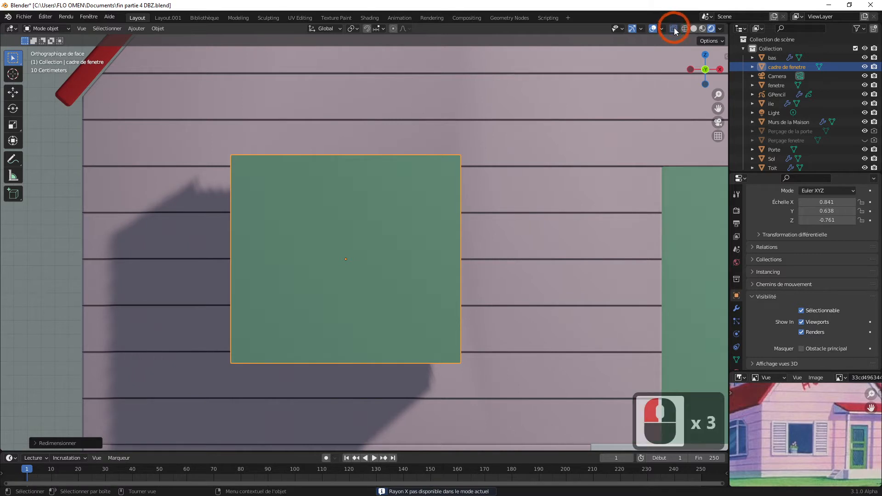
{"action": "left_click", "coordinate": [674, 29]}
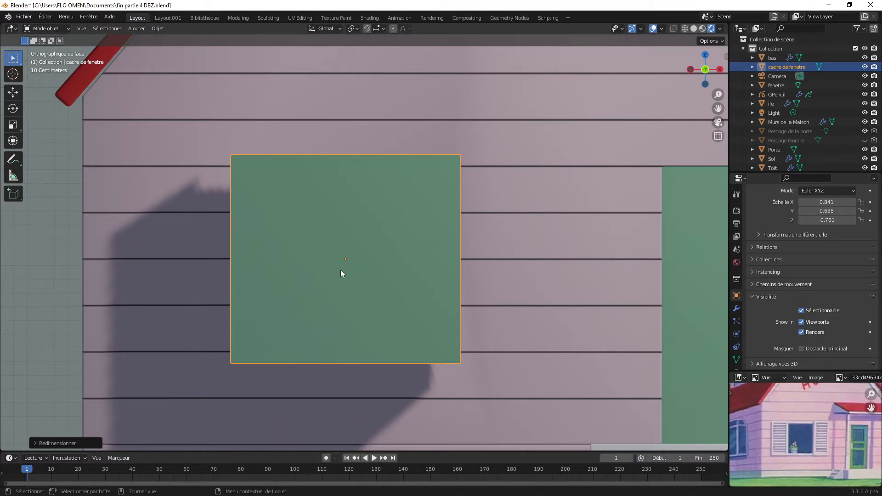
- Duplicate the cadre de fenetre block in place and scale the copy down uniformly by about 0.87
{"action": "left_click", "coordinate": [342, 244]}
{"action": "key", "text": "shift+d"}
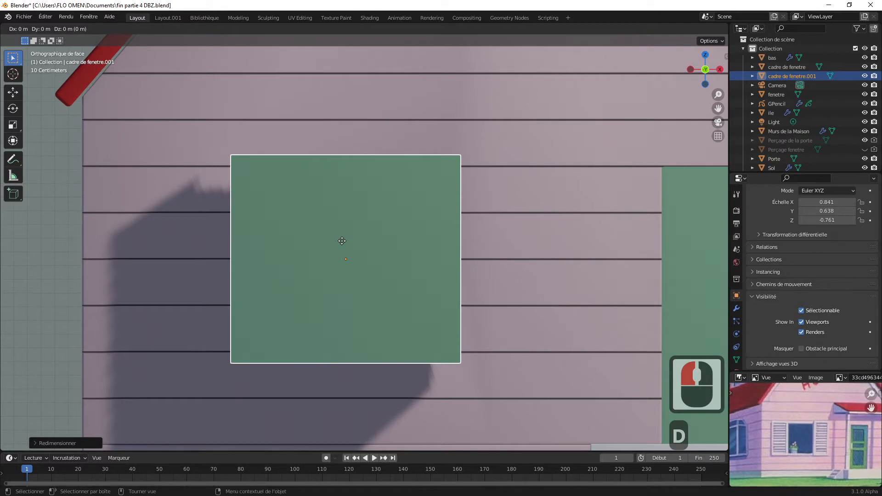
{"action": "left_click", "coordinate": [342, 241]}
{"action": "key", "text": "s"}
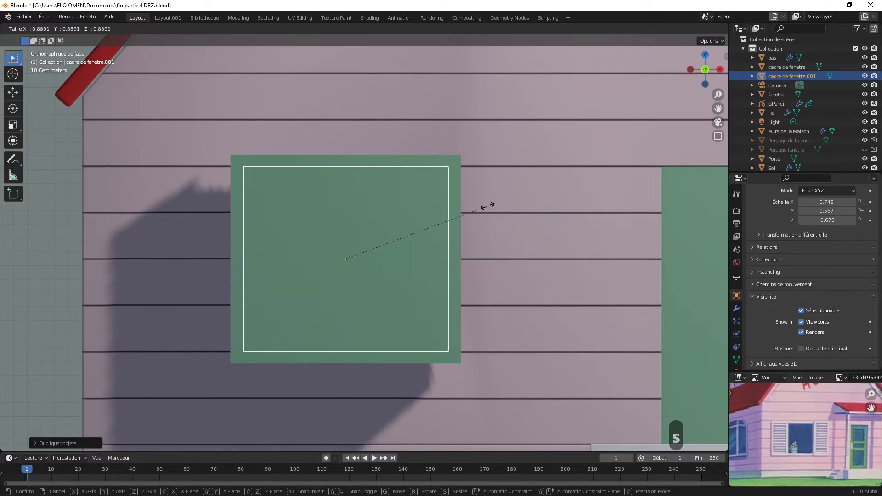
{"action": "left_click", "coordinate": [485, 207]}
- Try to scale the larger cadre de fenetre block along the X axis
{"action": "left_click_drag", "start_coordinate": [712, 79], "coordinate": [656, 157]}
{"action": "left_click_drag", "start_coordinate": [719, 111], "coordinate": [527, 232]}
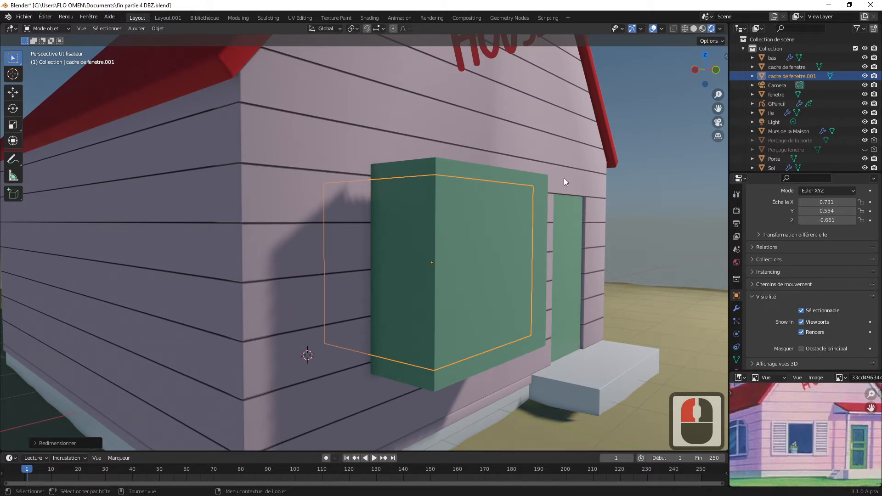
{"action": "left_click", "coordinate": [451, 168]}
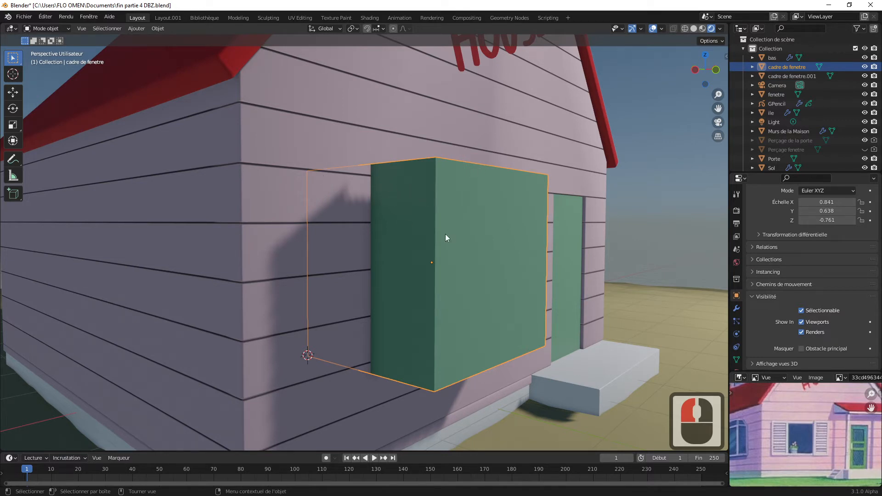
{"action": "key", "text": "s"}
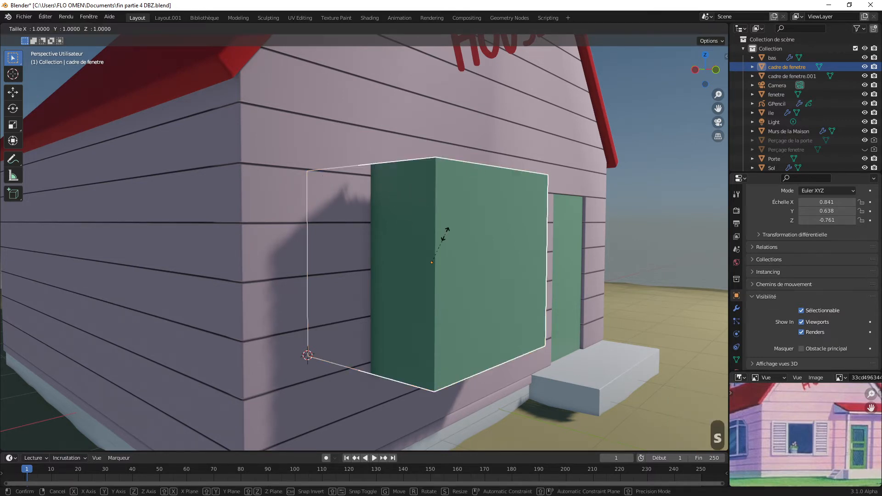
{"action": "key", "text": "x"}
{"action": "left_click", "coordinate": [431, 237]}
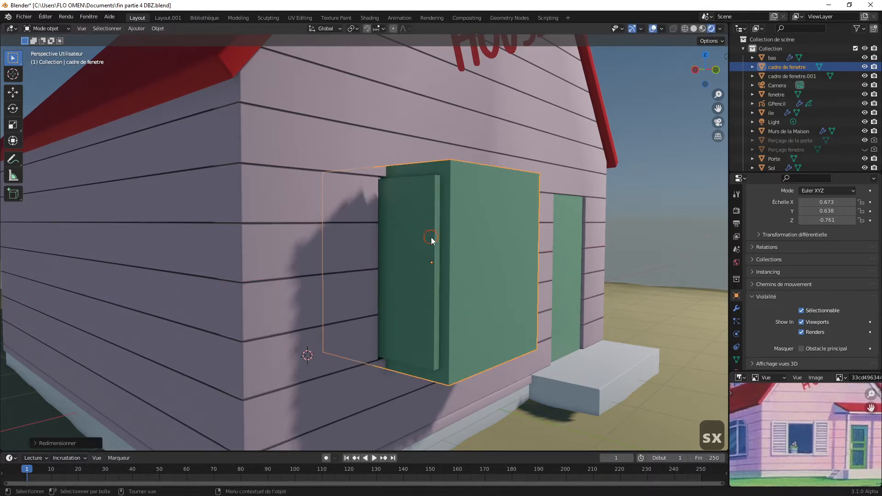
{"action": "key", "text": "ctrl+z"}
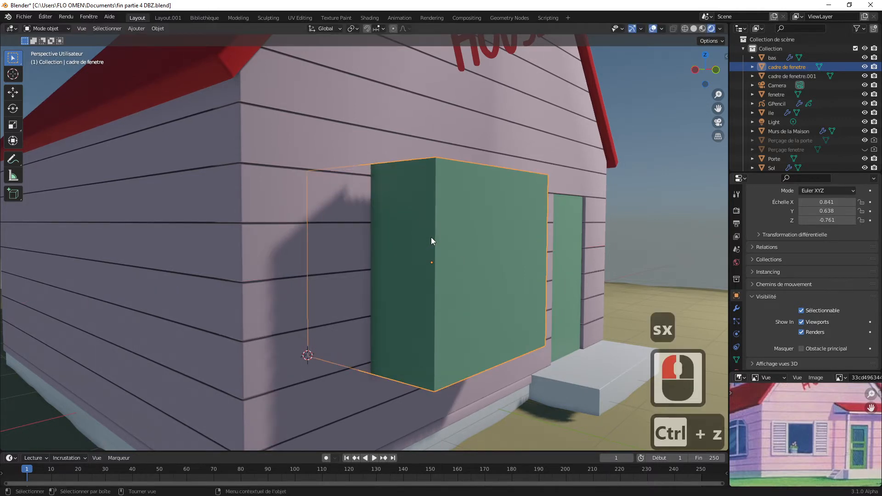
- Flatten the larger cadre de fenetre block by scaling it along the Y axis by about 0.20
{"action": "key", "text": "s"}
{"action": "key", "text": "y"}
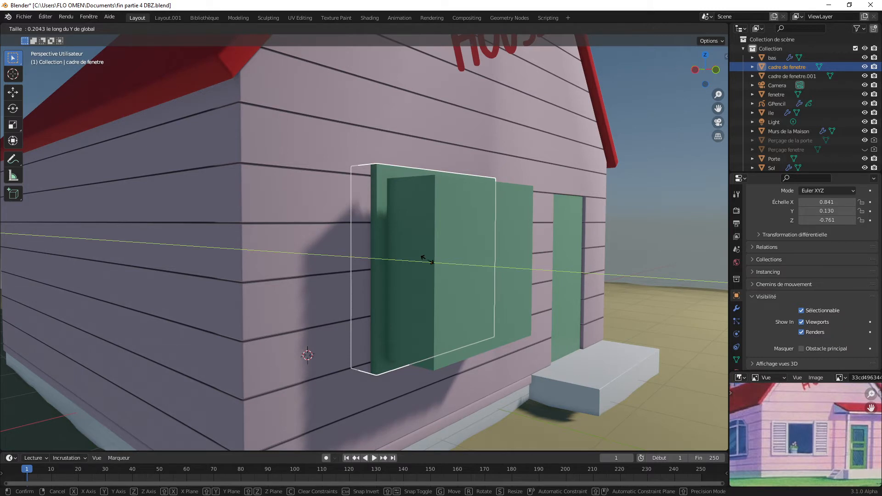
{"action": "left_click", "coordinate": [428, 260]}
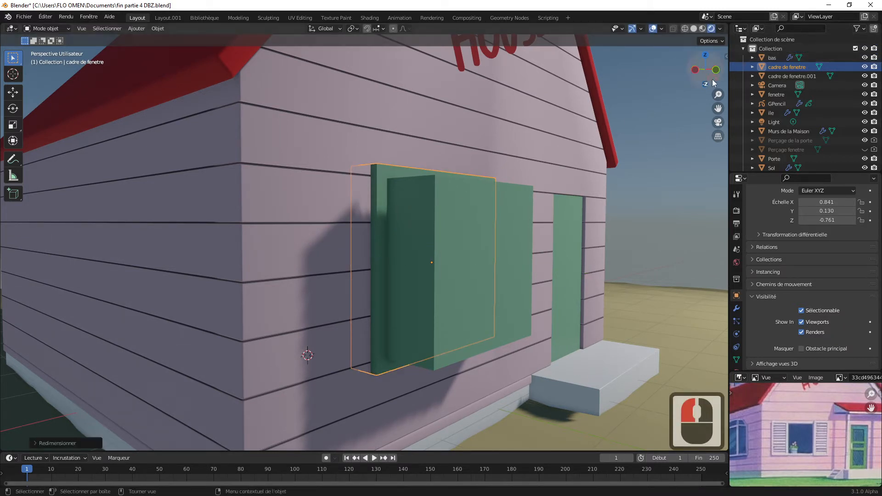
- Add a Boolean Difference modifier to cadre de fenetre, with the smaller block cadre de fenetre.001 as its cutting object
{"action": "mouse_move", "coordinate": [712, 83]}
{"action": "left_mouse_down"}
{"action": "mouse_move", "coordinate": [664, 96]}
{"action": "mouse_move", "coordinate": [632, 95]}
{"action": "mouse_move", "coordinate": [625, 82]}
{"action": "mouse_move", "coordinate": [712, 80]}
{"action": "left_mouse_up"}
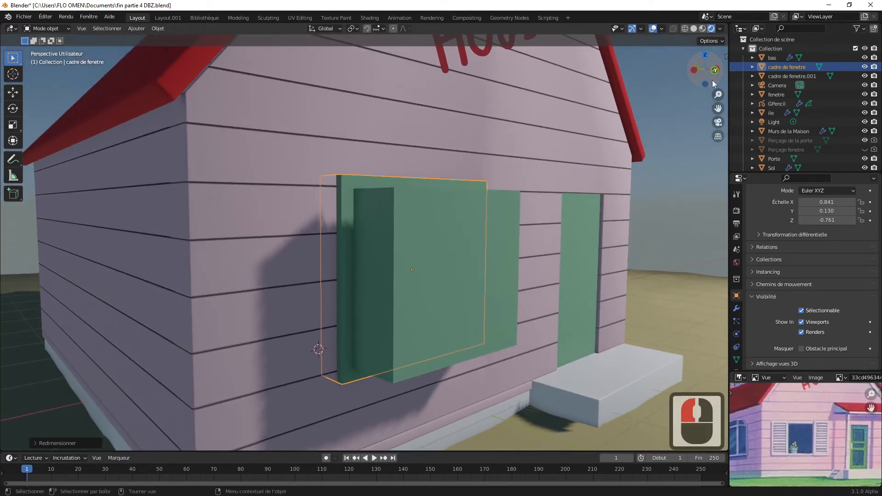
{"action": "left_click", "coordinate": [470, 260]}
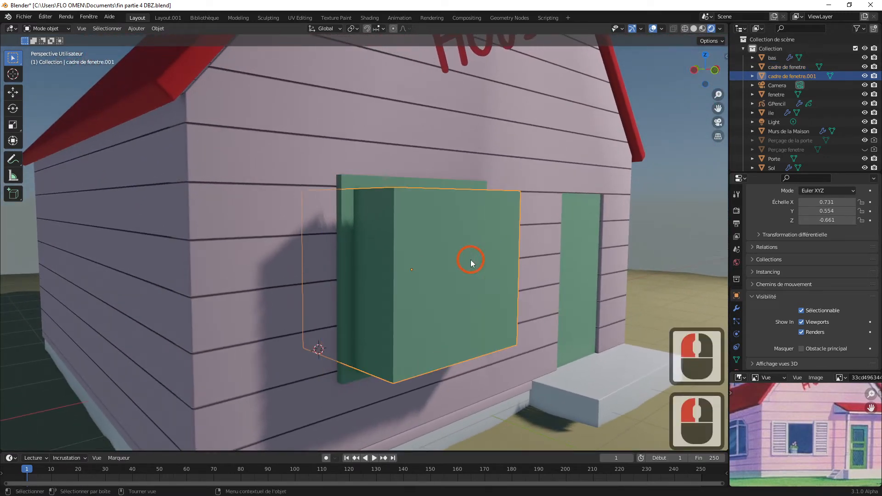
{"action": "left_click", "coordinate": [353, 184]}
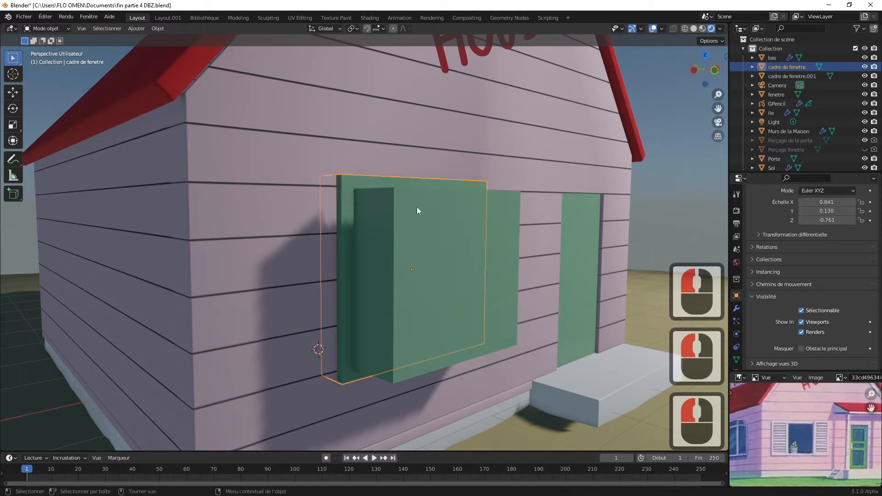
{"action": "left_click", "coordinate": [737, 308]}
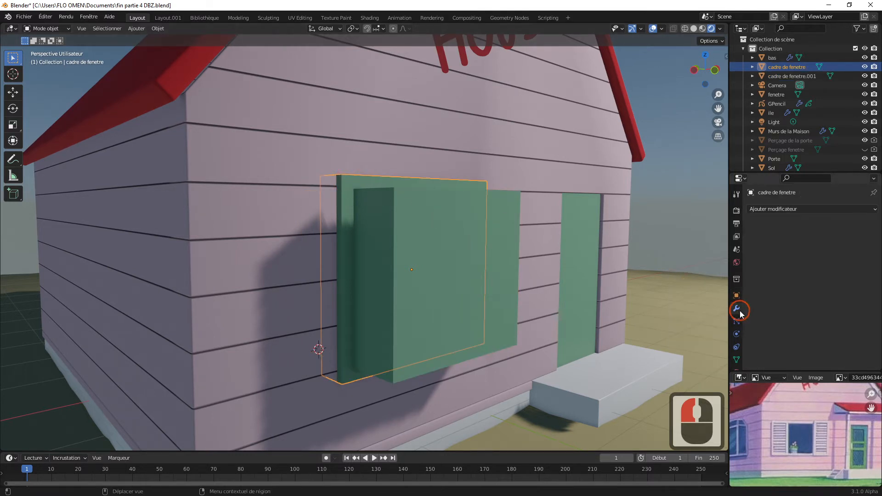
{"action": "left_click", "coordinate": [819, 209]}
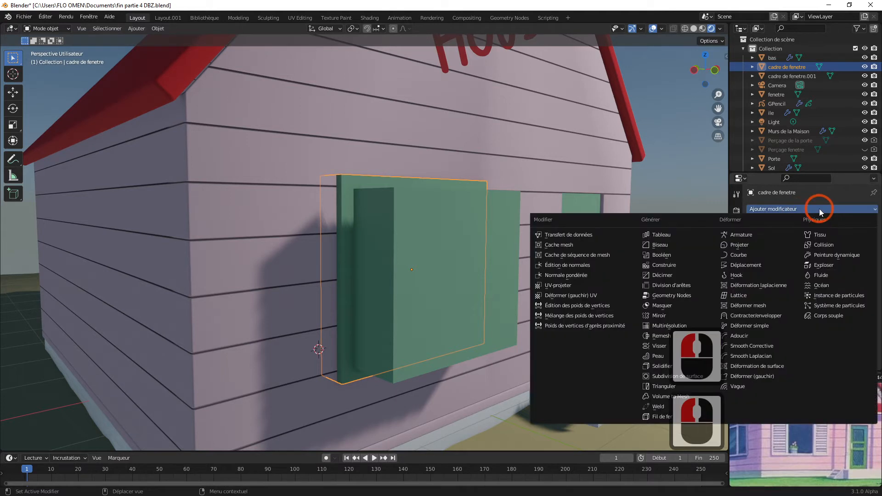
{"action": "left_click", "coordinate": [662, 255]}
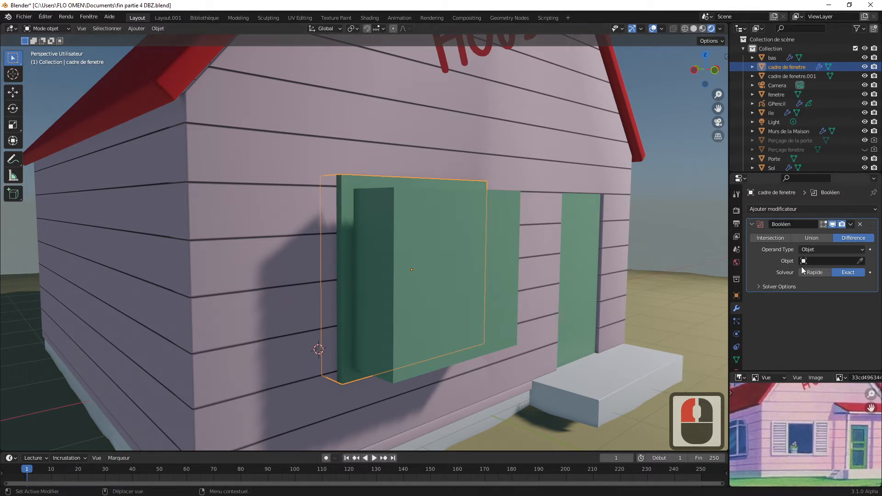
{"action": "left_click", "coordinate": [861, 261]}
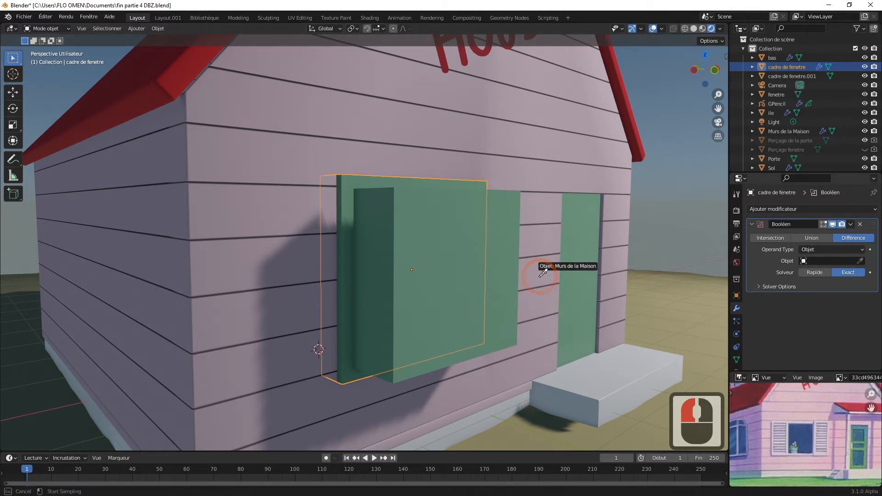
{"action": "left_click", "coordinate": [496, 249]}
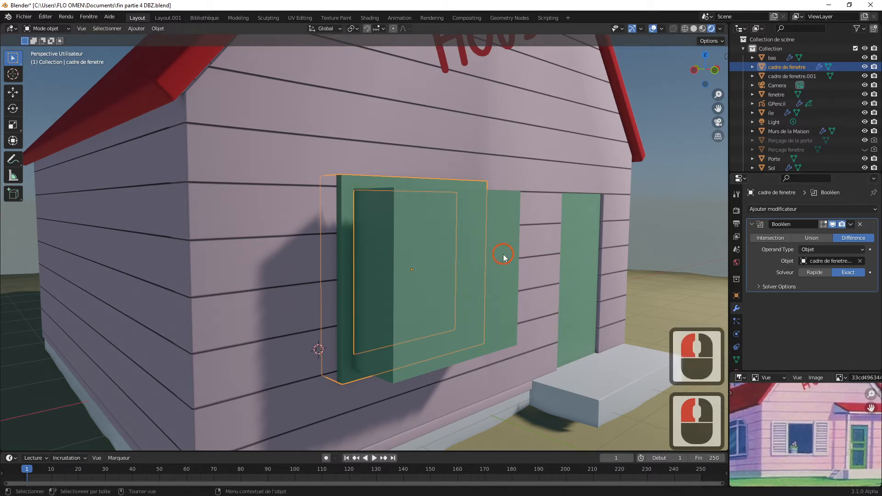
- Rename the smaller cutting block "perçage fcadre fen^etre"
{"action": "left_click", "coordinate": [503, 254]}
{"action": "double_click", "coordinate": [789, 76]}
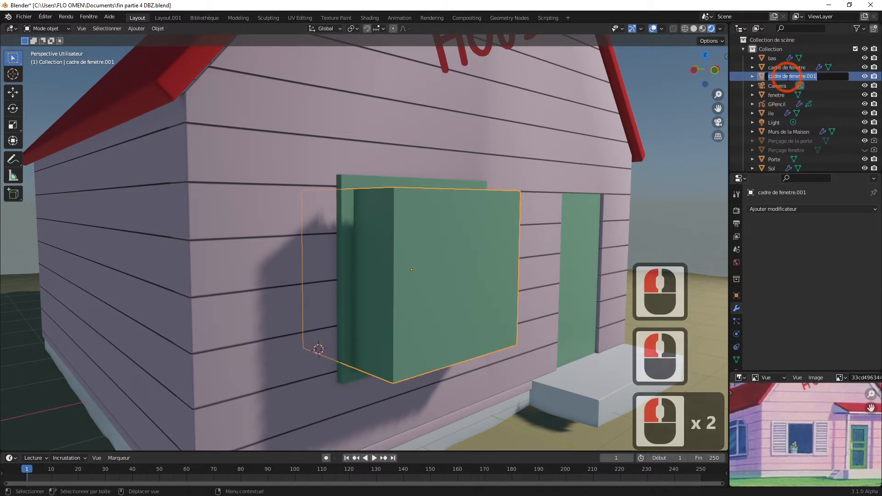
{"action": "type", "text": "perça"}
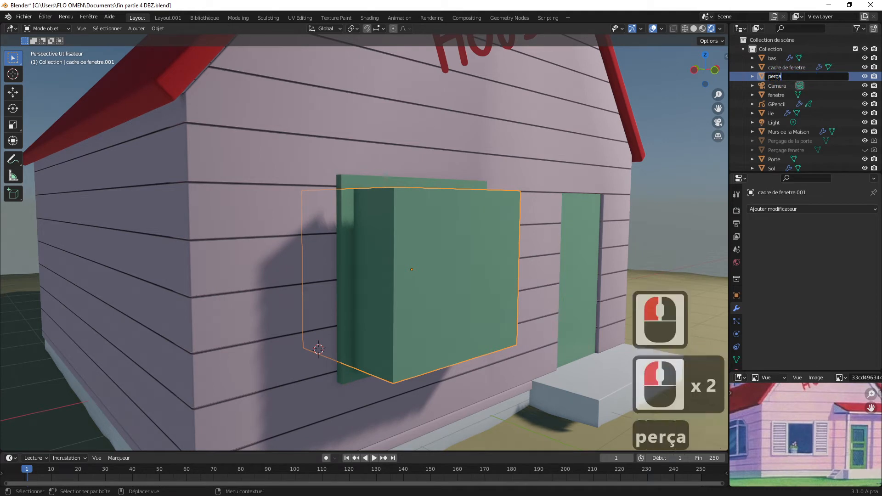
{"action": "type", "text": "ge fe"}
{"action": "key", "text": "BackSpace"}
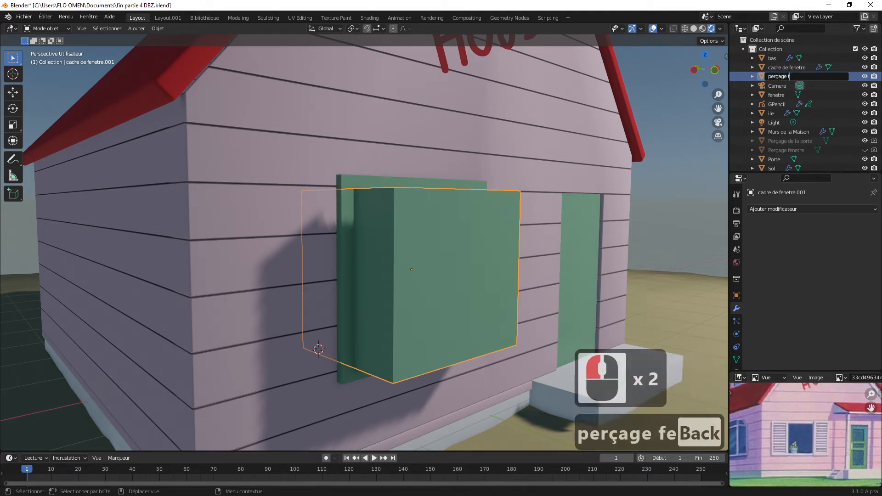
{"action": "type", "text": "cadre f"}
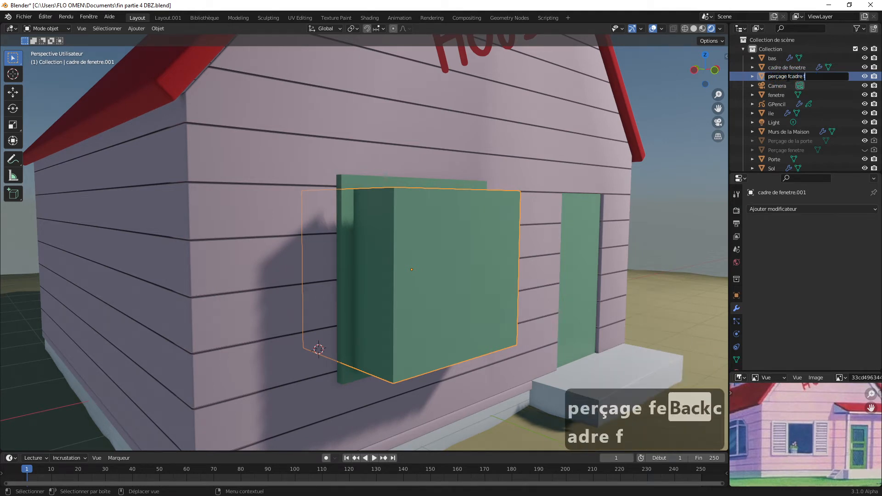
{"action": "type", "text": "en^etre"}
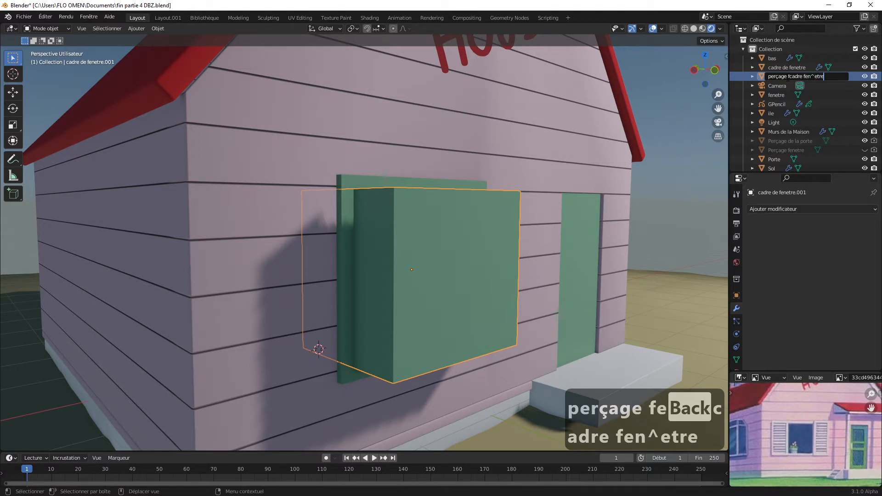
{"action": "left_click", "coordinate": [800, 247]}
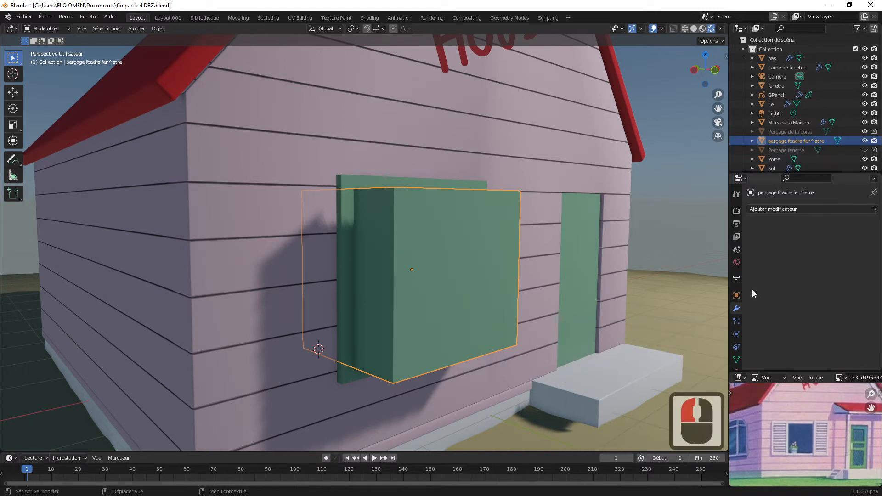
- Disable the perçage fcadre fen^etre block in viewports and renders, and hide it in the scene's object list
{"action": "left_click", "coordinate": [738, 296]}
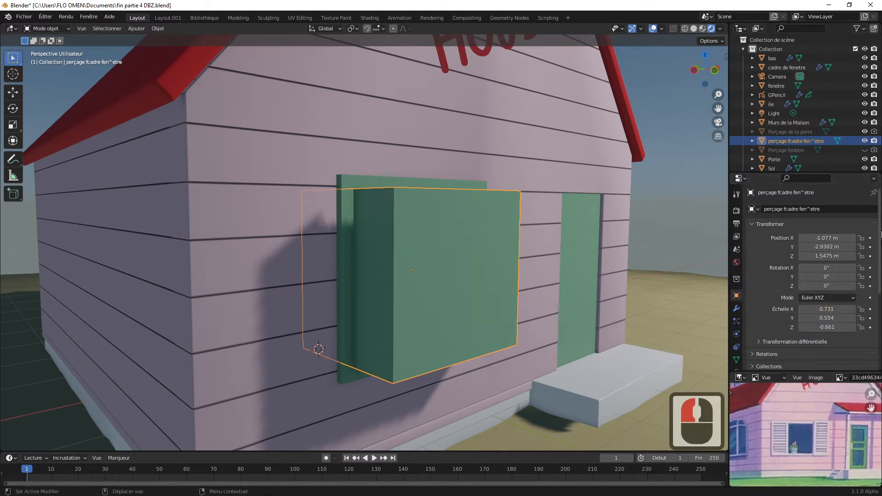
{"action": "left_click_drag", "start_coordinate": [881, 229], "coordinate": [881, 294]}
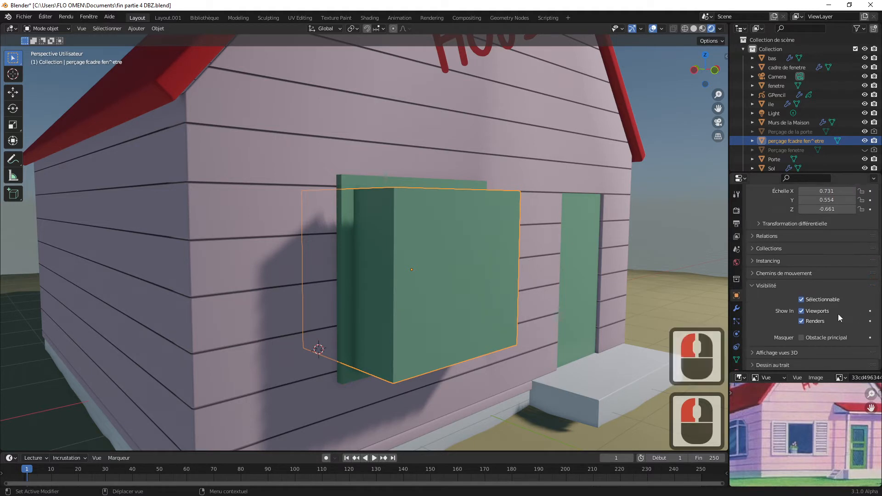
{"action": "left_click", "coordinate": [802, 311]}
{"action": "left_click", "coordinate": [802, 321]}
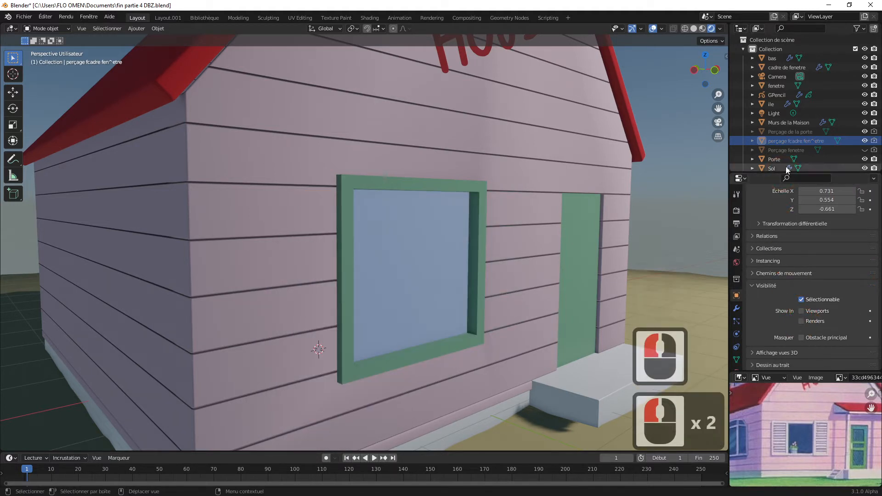
{"action": "left_click", "coordinate": [881, 129]}
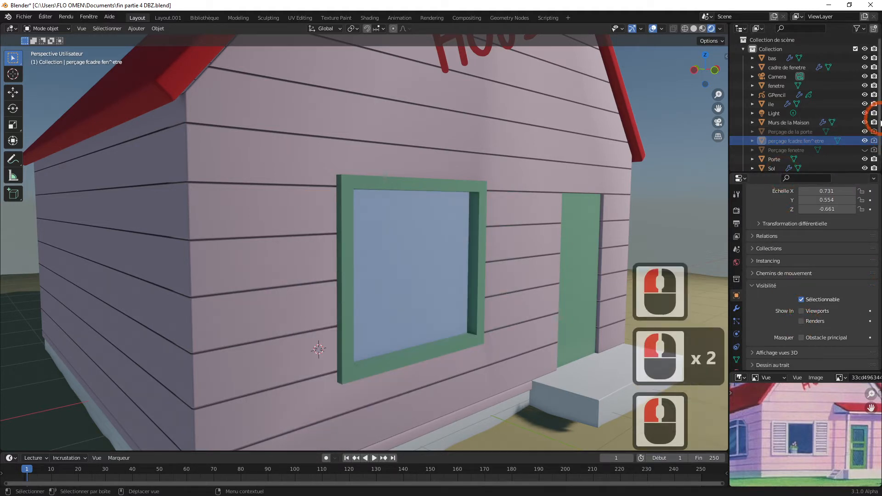
{"action": "left_click", "coordinate": [808, 139]}
{"action": "left_click", "coordinate": [864, 141]}
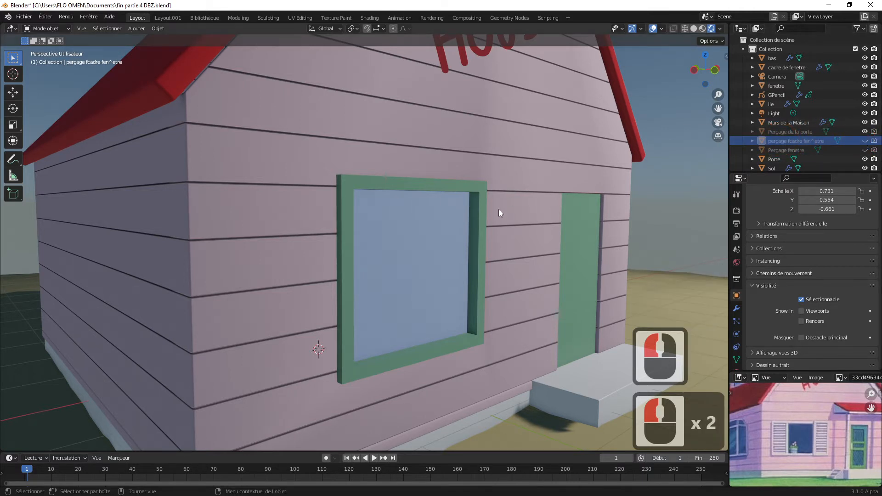
- Make a separate copy of the porte material for the cadre de fenetre window frame
{"action": "left_click", "coordinate": [481, 198]}
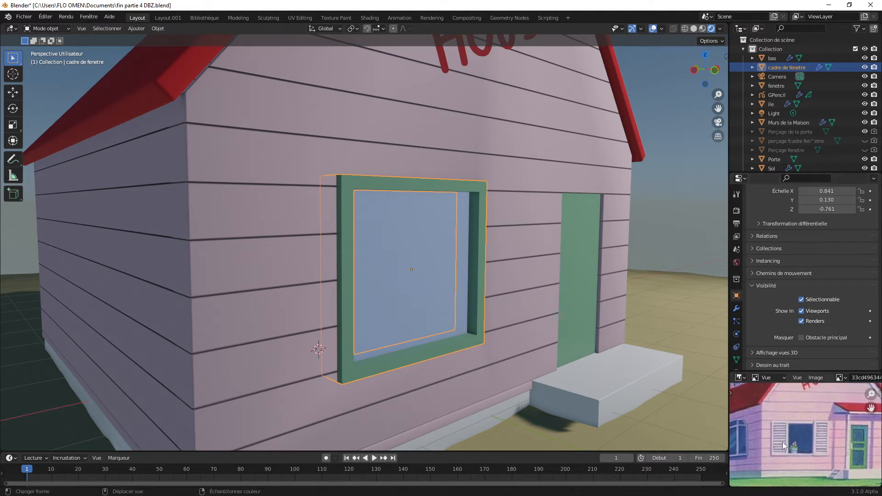
{"action": "left_click_drag", "start_coordinate": [818, 371], "coordinate": [815, 399]}
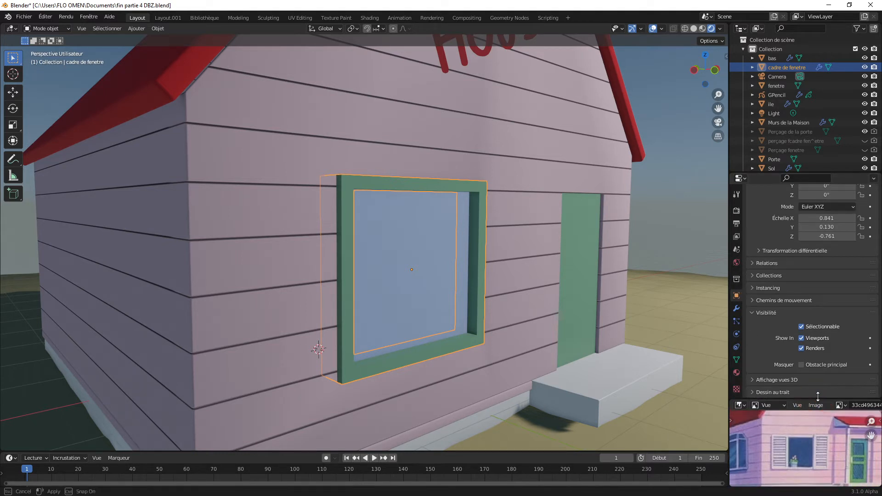
{"action": "left_click", "coordinate": [737, 373]}
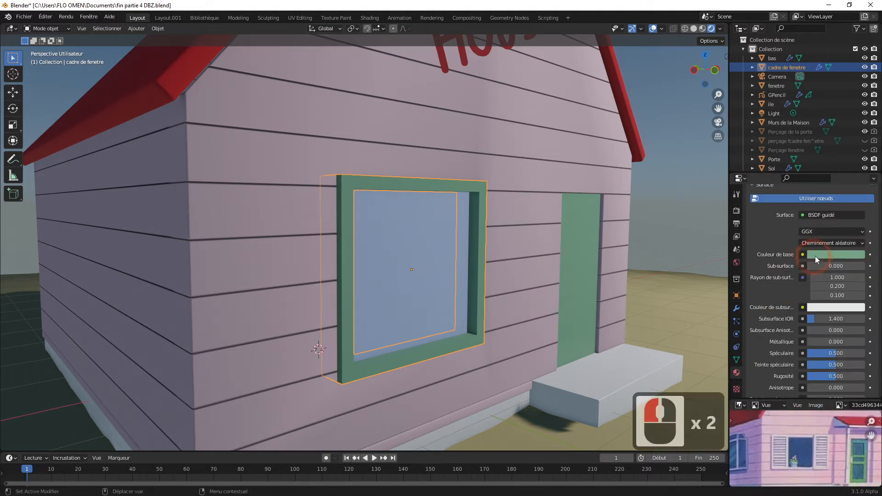
{"action": "left_click_drag", "start_coordinate": [881, 238], "coordinate": [880, 204]}
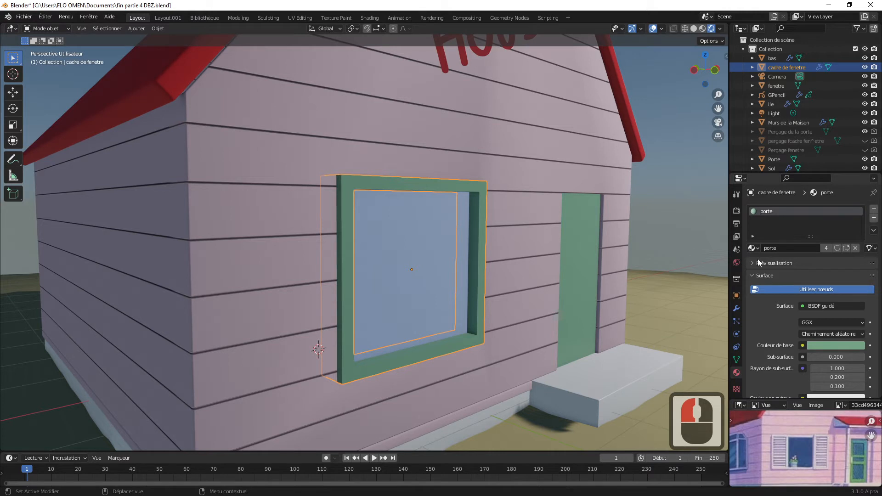
{"action": "left_click", "coordinate": [847, 248]}
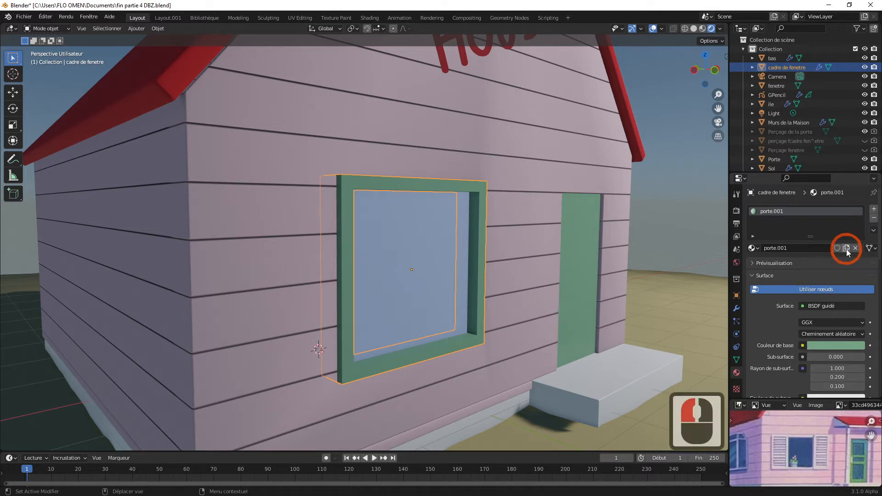
- Rename the window frame's copied material "cadre fenetre"
{"action": "left_click", "coordinate": [779, 249]}
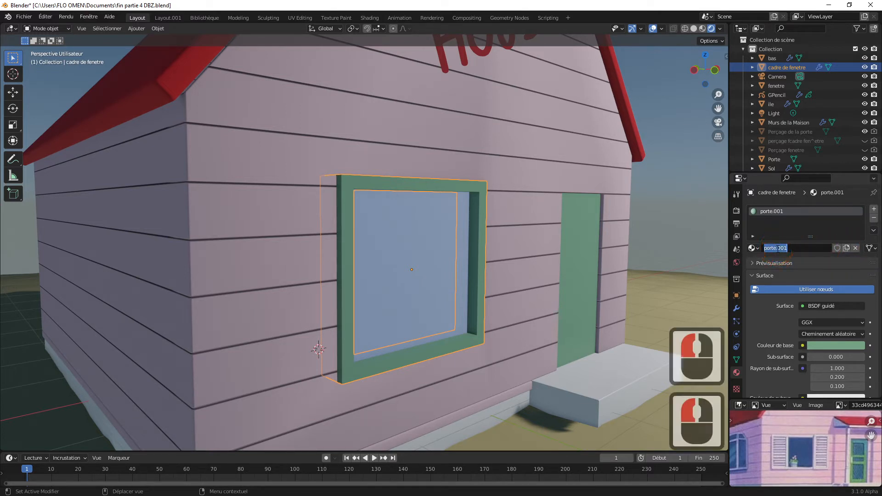
{"action": "type", "text": "cadr"}
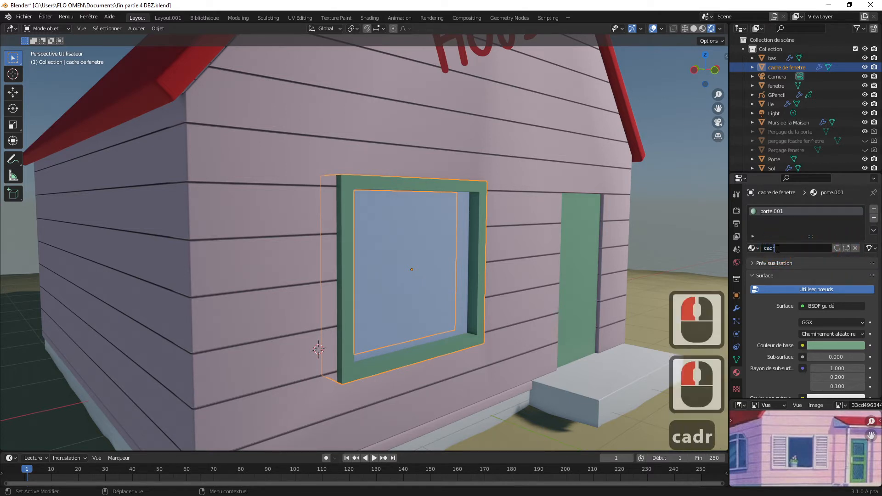
{"action": "type", "text": "e fen"}
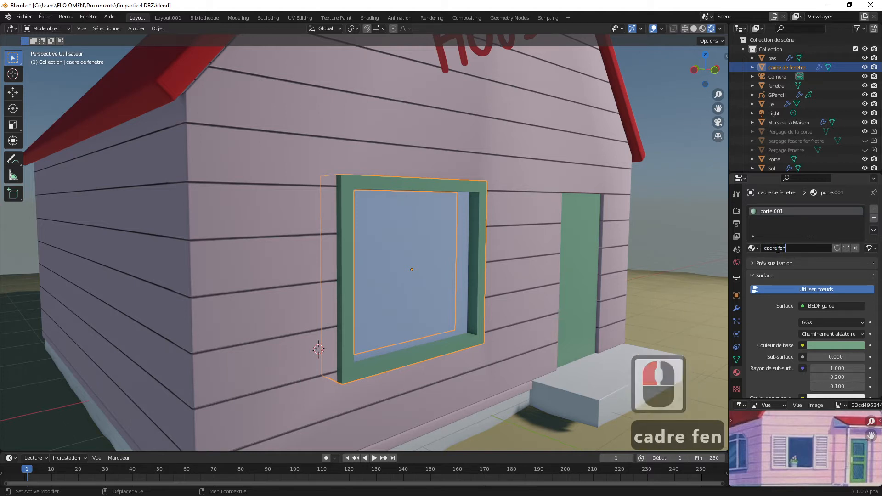
{"action": "type", "text": "^etre"}
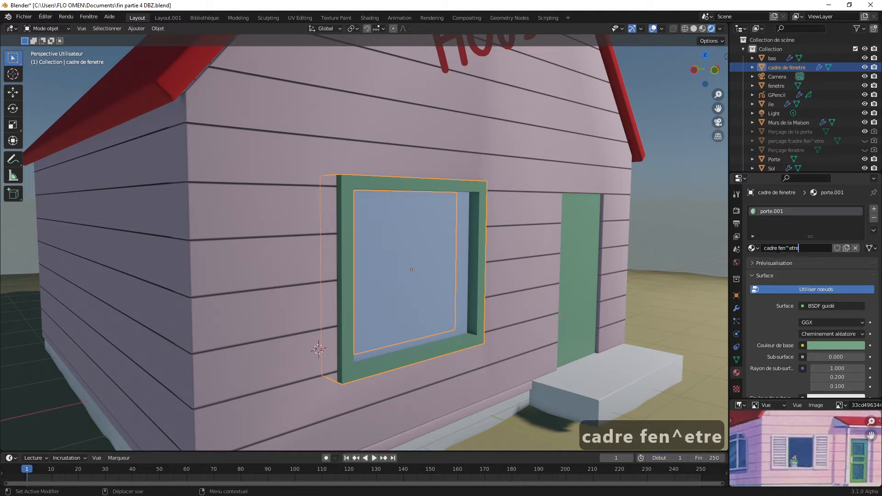
{"action": "key", "text": "BackSpace"}
{"action": "key", "text": "BackSpace"}
{"action": "key", "text": "BackSpace"}
{"action": "key", "text": "BackSpace"}
{"action": "key", "text": "BackSpace"}
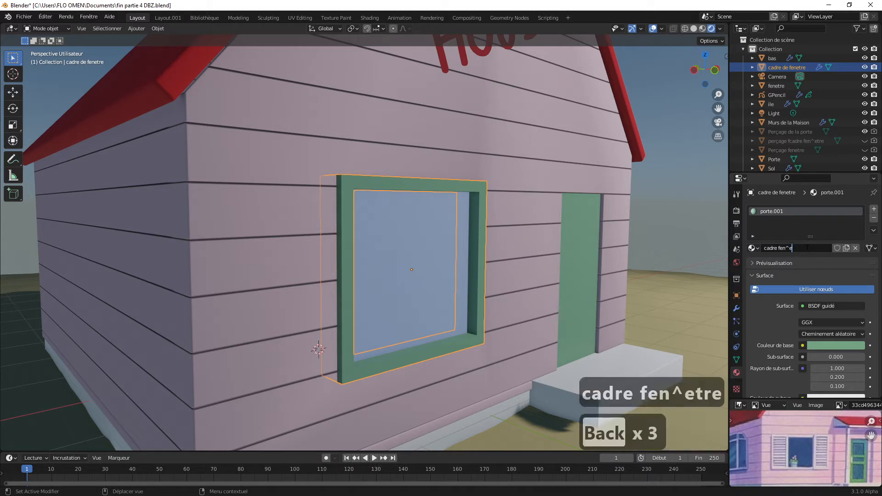
{"action": "type", "text": "etre"}
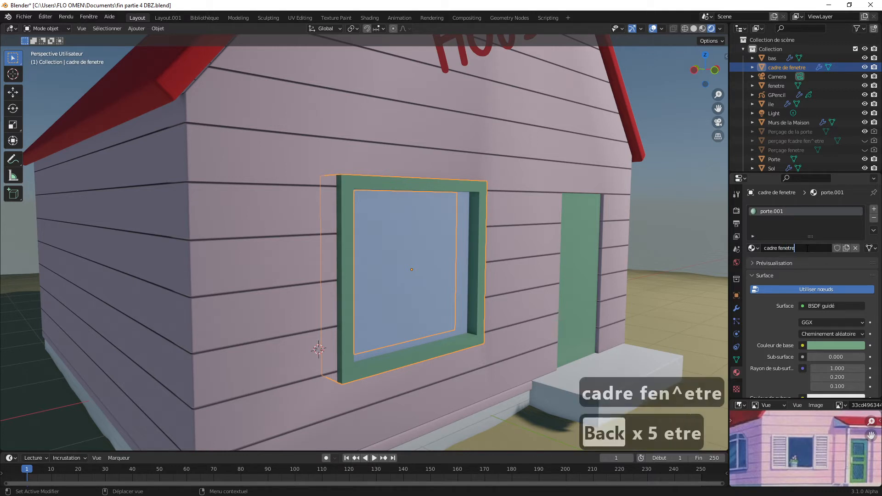
{"action": "left_click", "coordinate": [810, 230]}
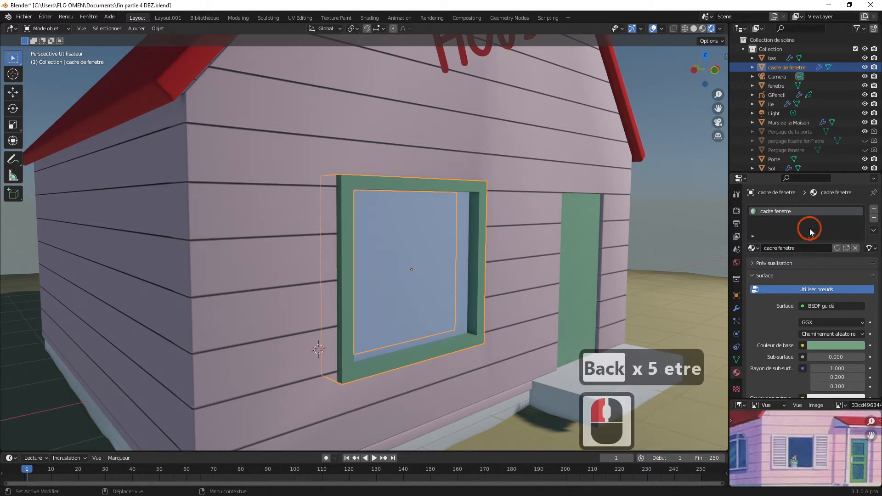
- Change the base colour of the cadre fenetre material to white
{"action": "left_click", "coordinate": [832, 344]}
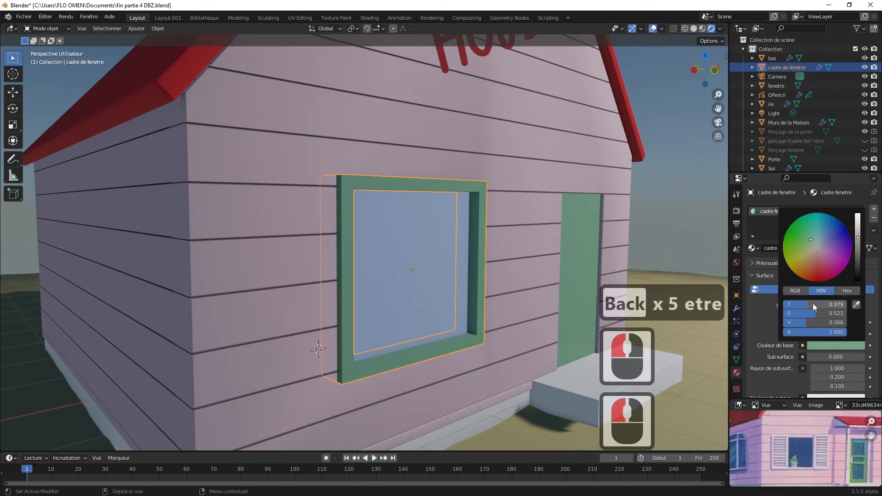
{"action": "left_click_drag", "start_coordinate": [813, 303], "coordinate": [754, 317]}
{"action": "left_click_drag", "start_coordinate": [810, 320], "coordinate": [848, 322]}
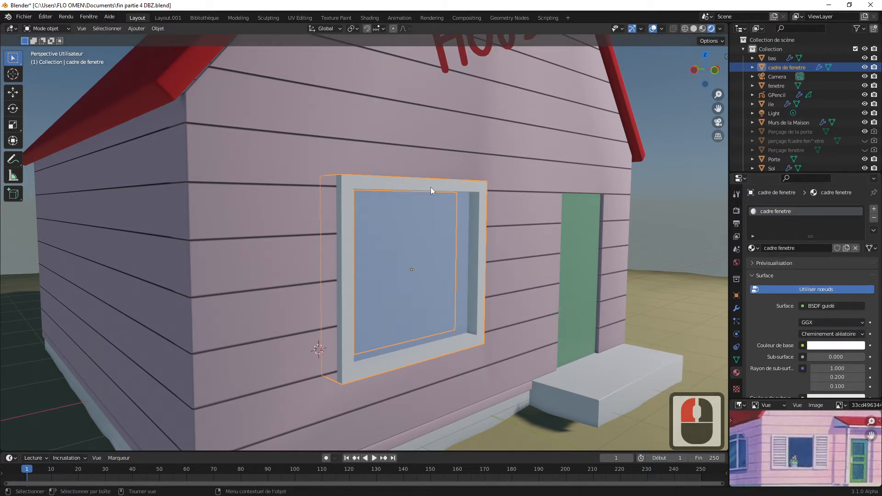
- Display the cadre de fenetre frame's transform values and apply its scale
{"action": "left_click_drag", "start_coordinate": [718, 95], "coordinate": [694, 131]}
{"action": "left_click", "coordinate": [726, 56]}
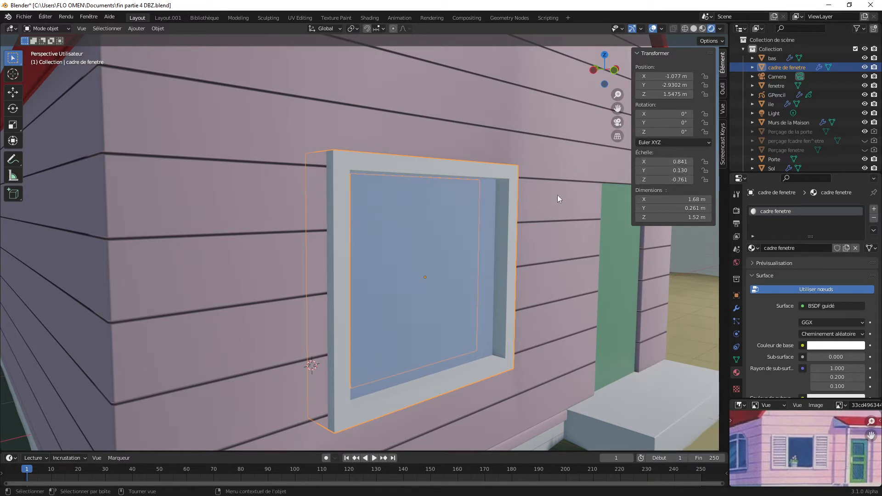
{"action": "key", "text": "ctrl+a"}
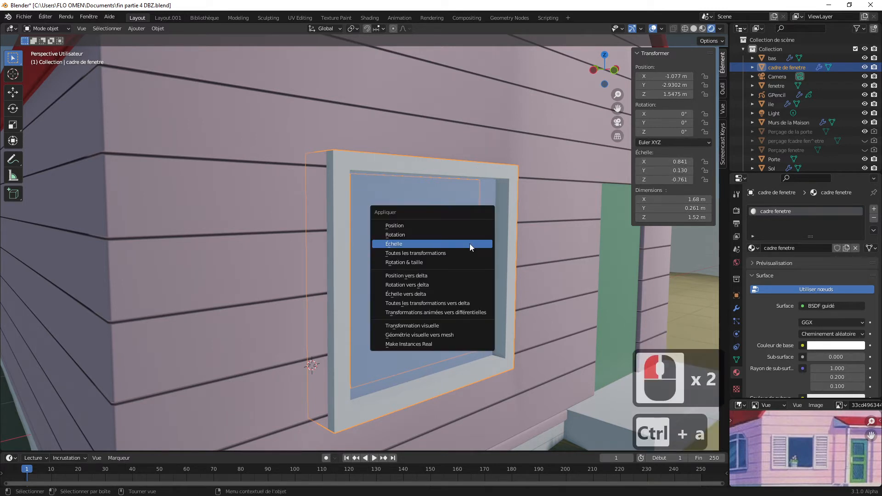
{"action": "left_click", "coordinate": [441, 244]}
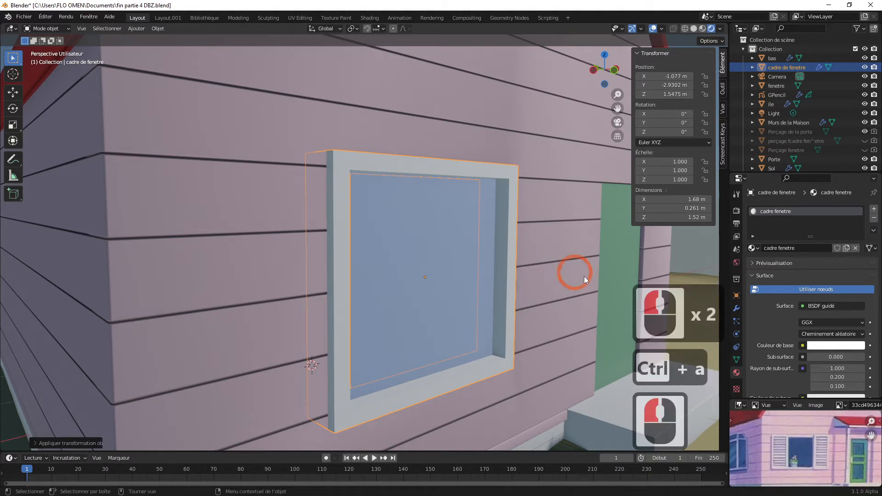
- Add a Bevel (Biseau) modifier to the cadre de fenetre frame, below its collapsed Boolean modifier
{"action": "left_click", "coordinate": [737, 309]}
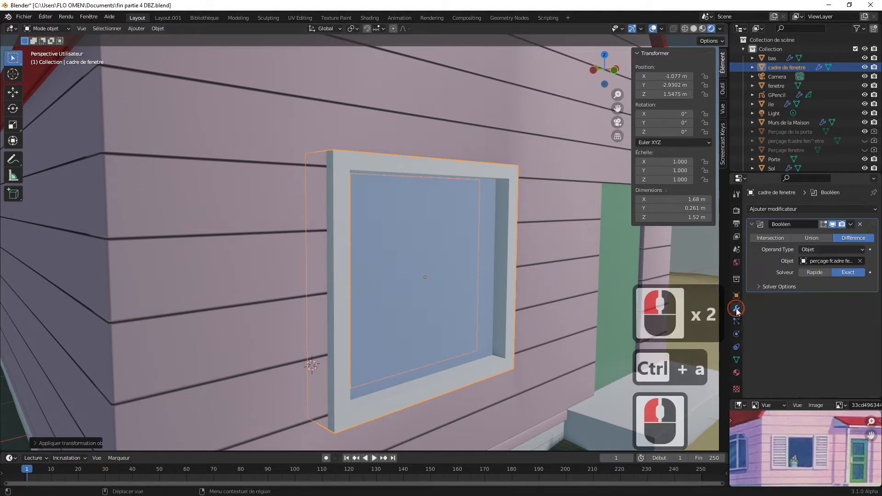
{"action": "left_click", "coordinate": [753, 224]}
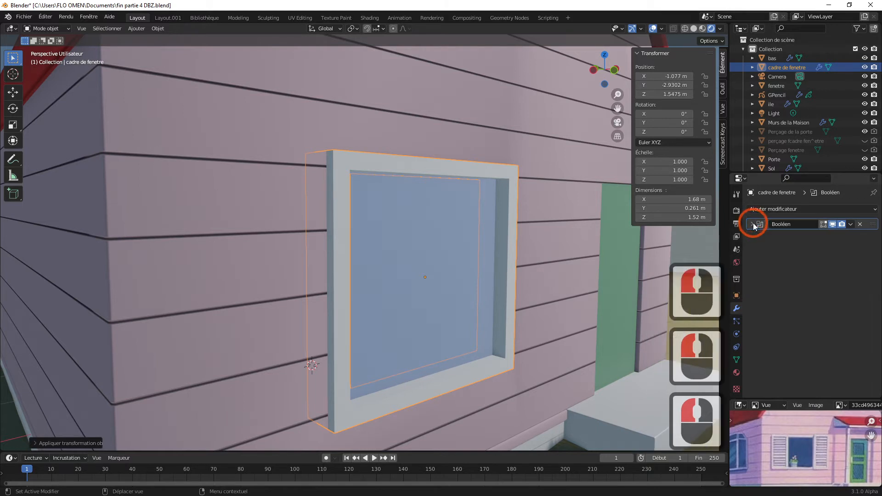
{"action": "left_click", "coordinate": [795, 211]}
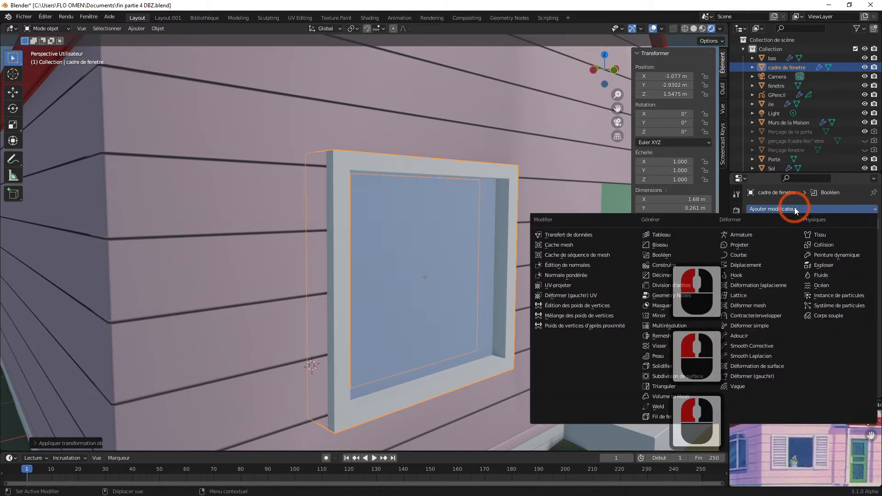
{"action": "left_click", "coordinate": [796, 210]}
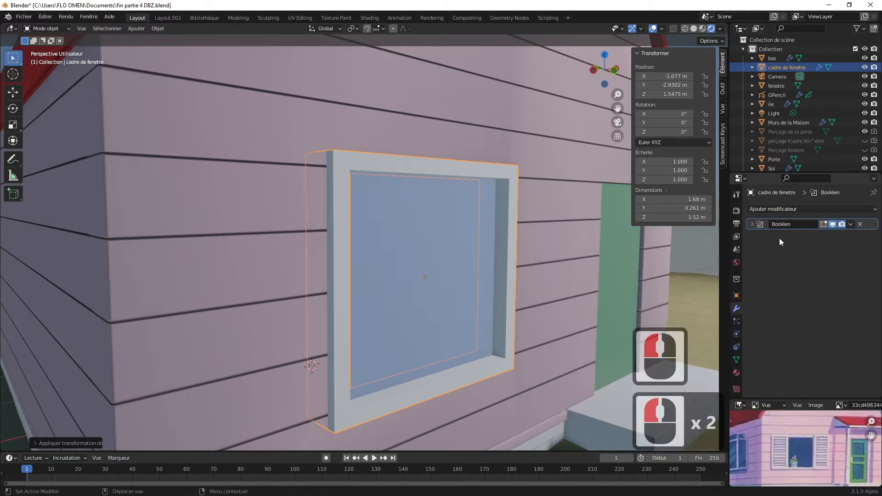
{"action": "left_click", "coordinate": [795, 210]}
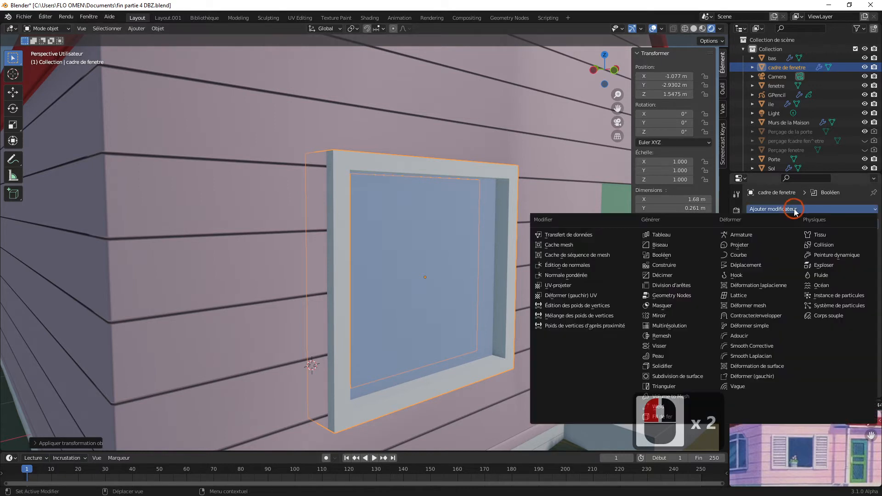
{"action": "left_click", "coordinate": [660, 244]}
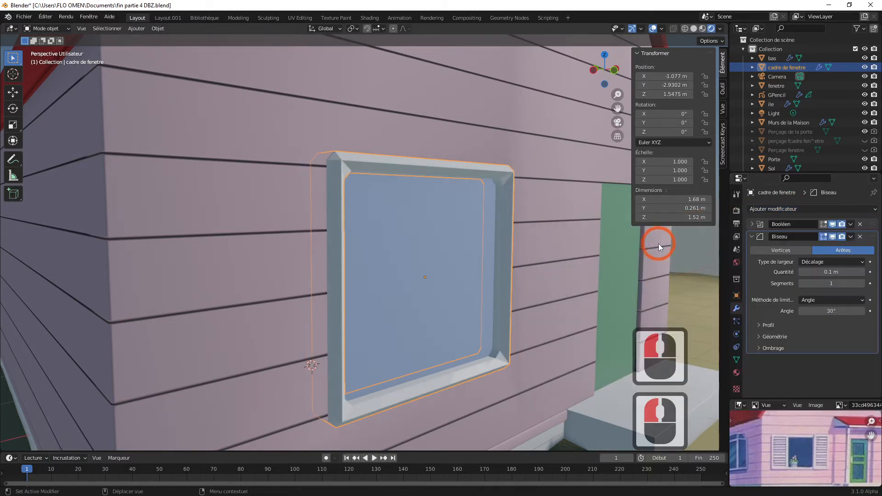
- Set the frame's bevel amount to 0.01 m and its segments to 3
{"action": "left_click", "coordinate": [828, 272]}
{"action": "left_click", "coordinate": [814, 272]}
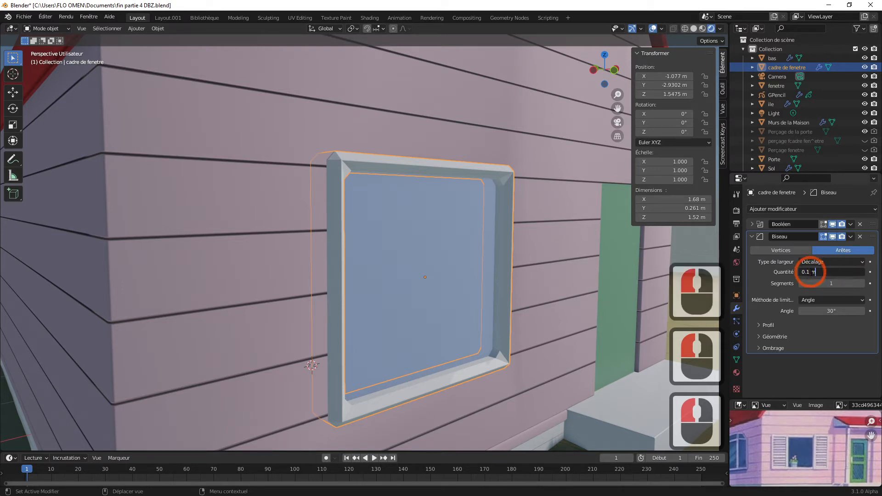
{"action": "left_click", "coordinate": [823, 276]}
{"action": "type", "text": "0"}
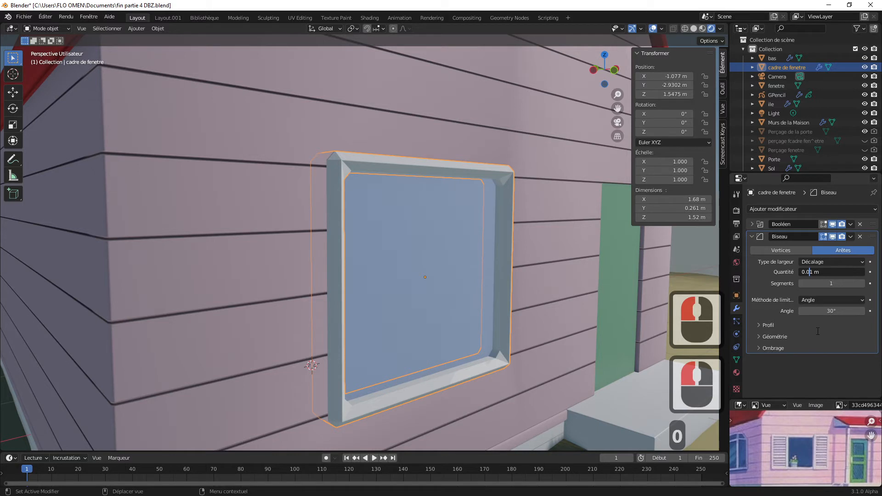
{"action": "left_click", "coordinate": [824, 376]}
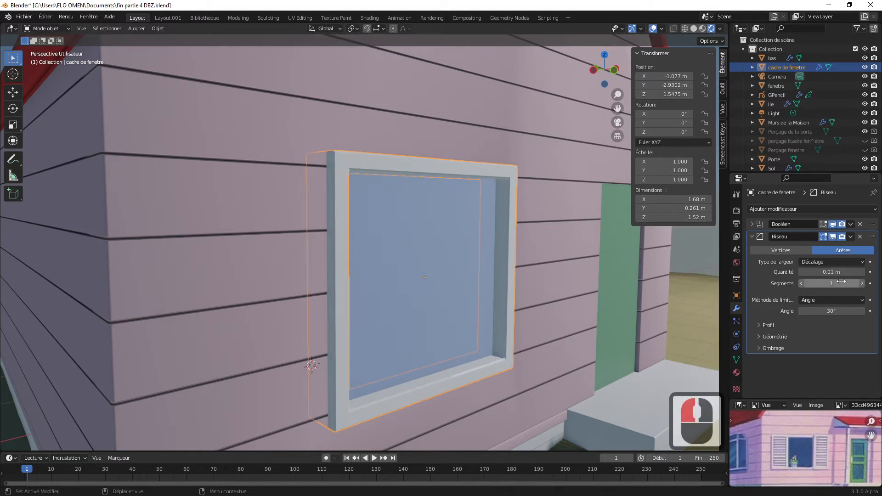
{"action": "left_click", "coordinate": [863, 284]}
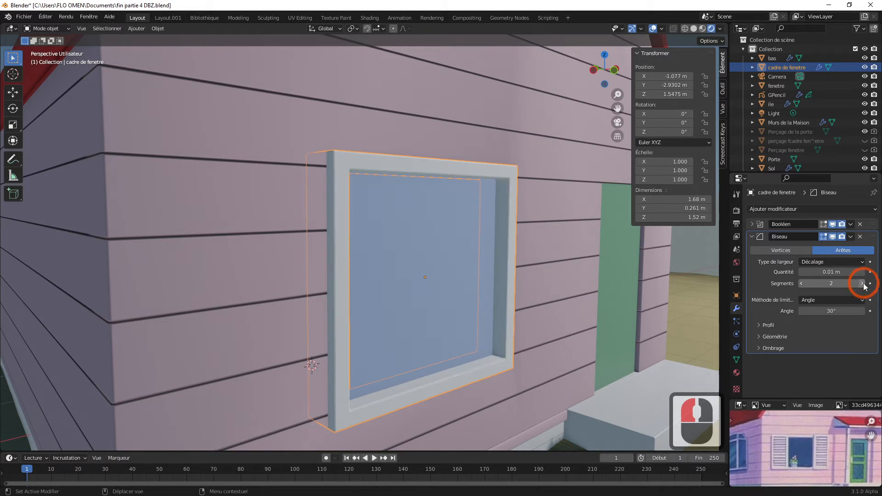
{"action": "left_click", "coordinate": [863, 284]}
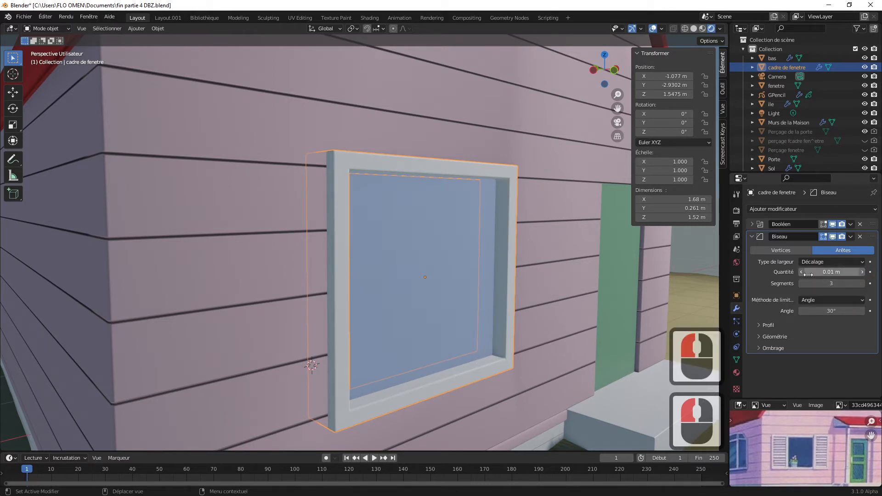
- Apply smooth shading (Ombrage lissé) to the cadre de fenetre frame and deselect it
{"action": "right_click", "coordinate": [508, 186]}
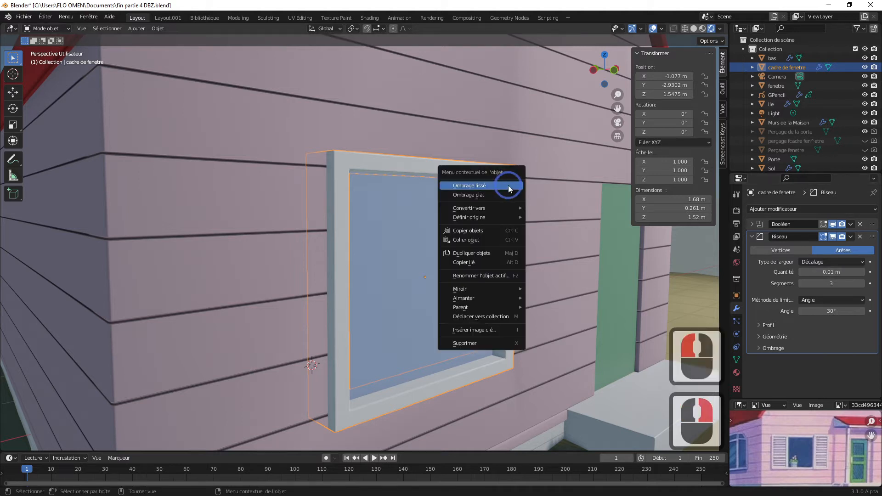
{"action": "left_click", "coordinate": [502, 186]}
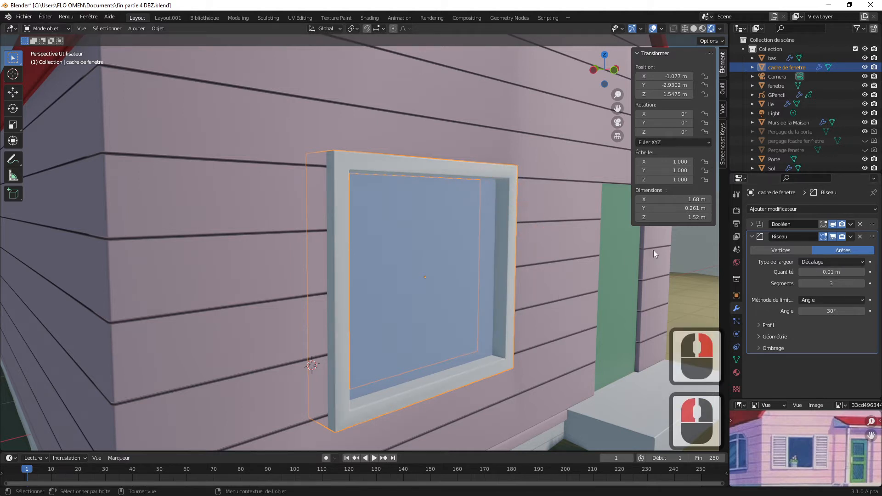
{"action": "left_click", "coordinate": [688, 241]}
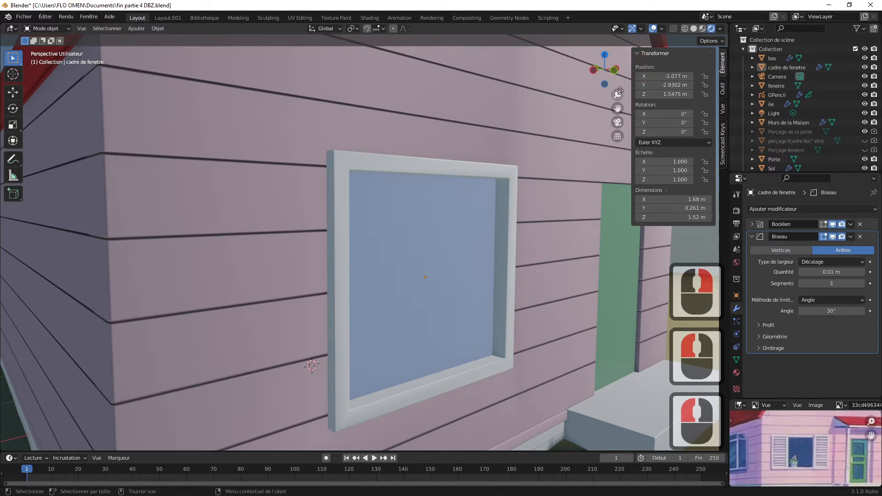
- Scale the cadre de fenetre frame along Y to about 0.7 to thin its depth, and deselect it
{"action": "left_click_drag", "start_coordinate": [618, 90], "coordinate": [643, 60]}
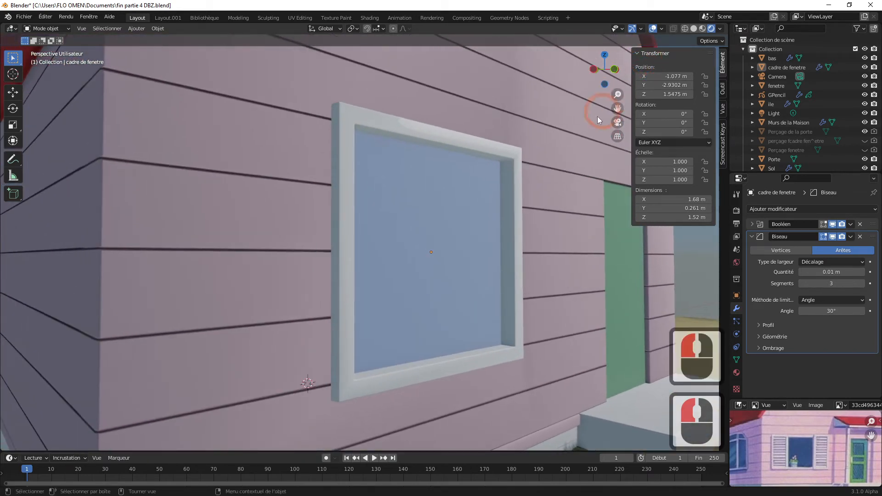
{"action": "left_click", "coordinate": [516, 162]}
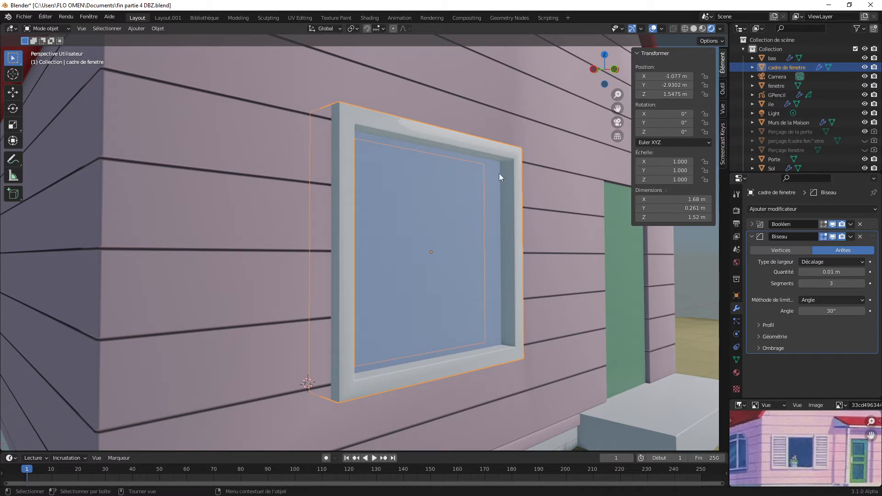
{"action": "key", "text": "s"}
{"action": "key", "text": "y"}
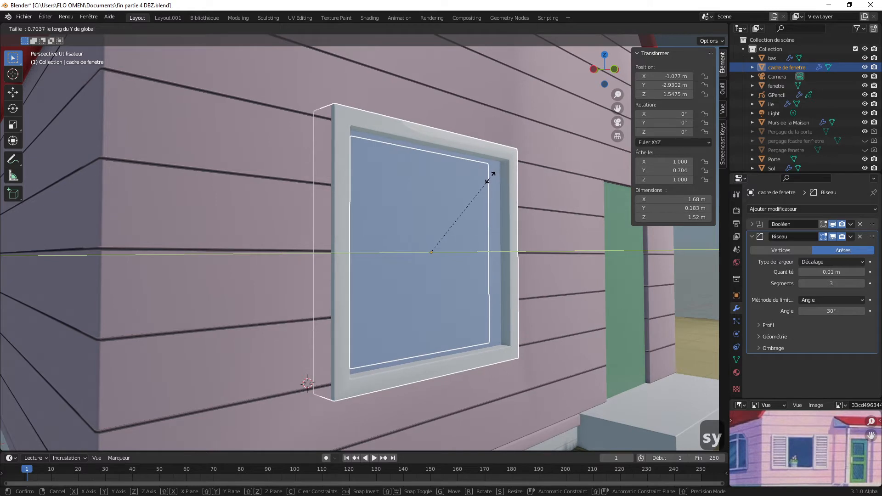
{"action": "left_click", "coordinate": [489, 177]}
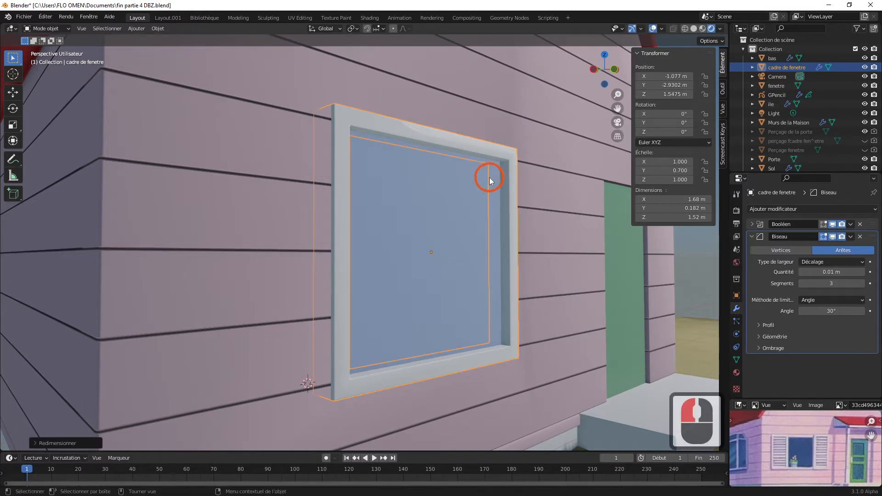
{"action": "left_click", "coordinate": [690, 261]}
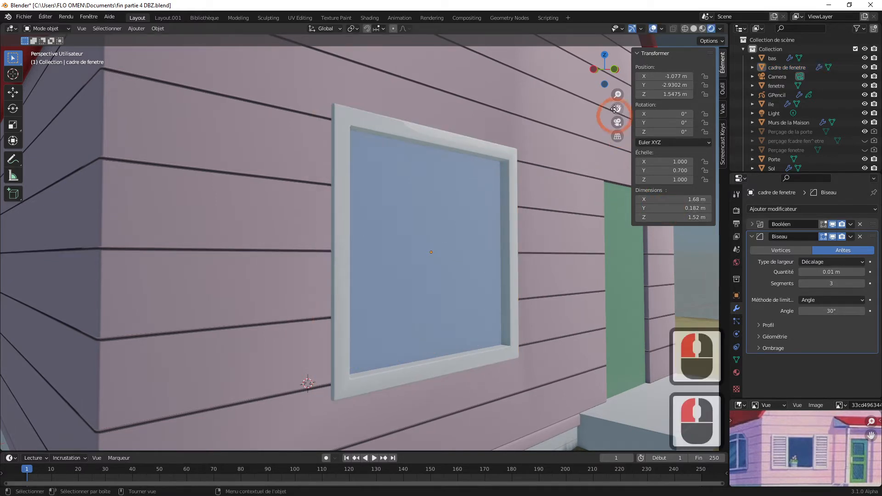
- Select the fenetre glass pane inside the frame and hide it in the viewport
{"action": "left_click_drag", "start_coordinate": [617, 94], "coordinate": [574, 112]}
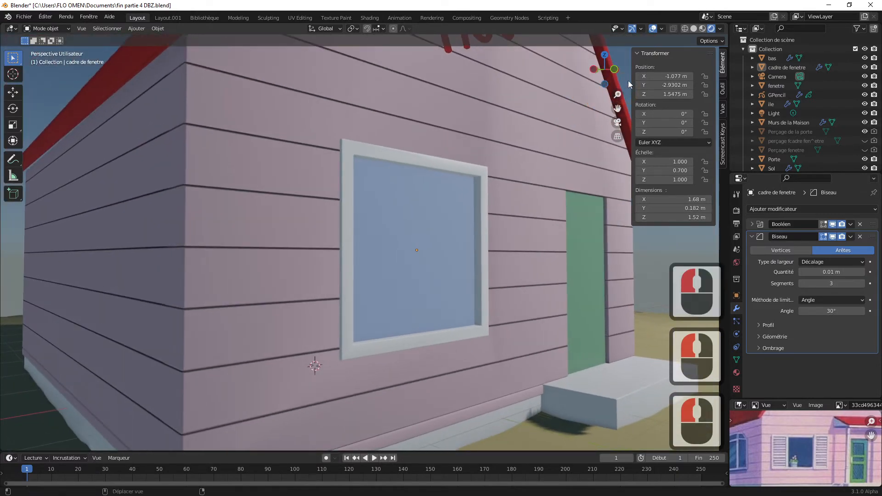
{"action": "left_click_drag", "start_coordinate": [610, 81], "coordinate": [547, 89]}
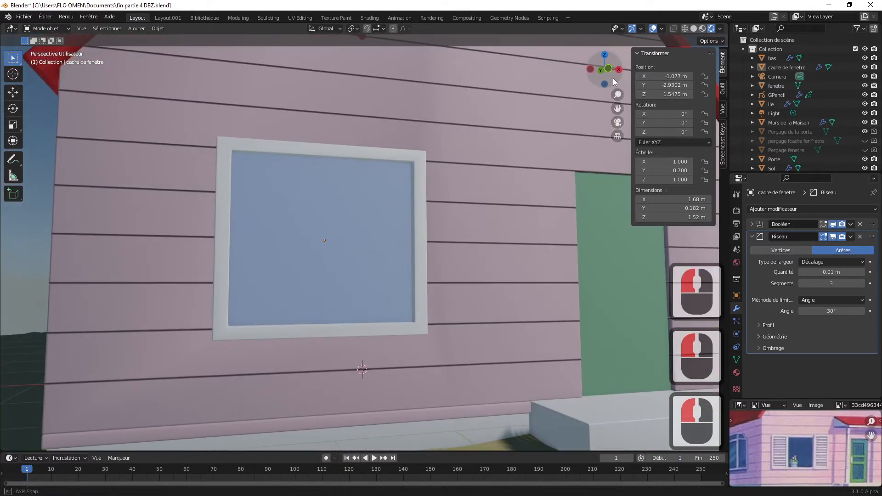
{"action": "double_click", "coordinate": [363, 233]}
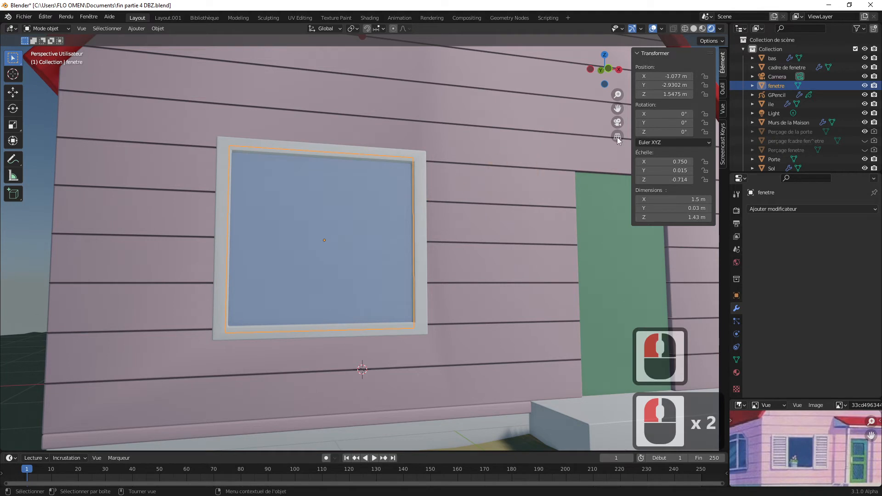
{"action": "left_click", "coordinate": [865, 85]}
{"action": "left_click", "coordinate": [865, 85]}
{"action": "left_click", "coordinate": [865, 86]}
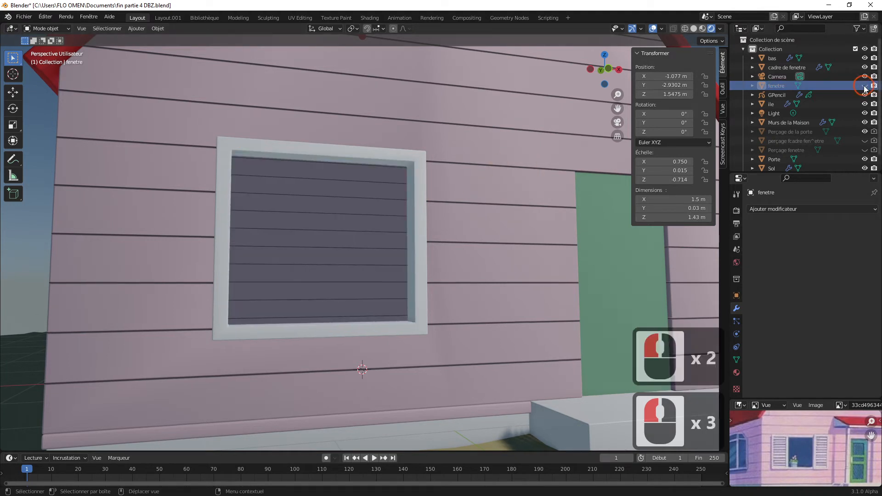
- Toggle the fenetre glass pane's visibility to inspect the opening behind it from another angle, and leave the pane shown
{"action": "left_click", "coordinate": [865, 85]}
{"action": "left_click", "coordinate": [864, 86]}
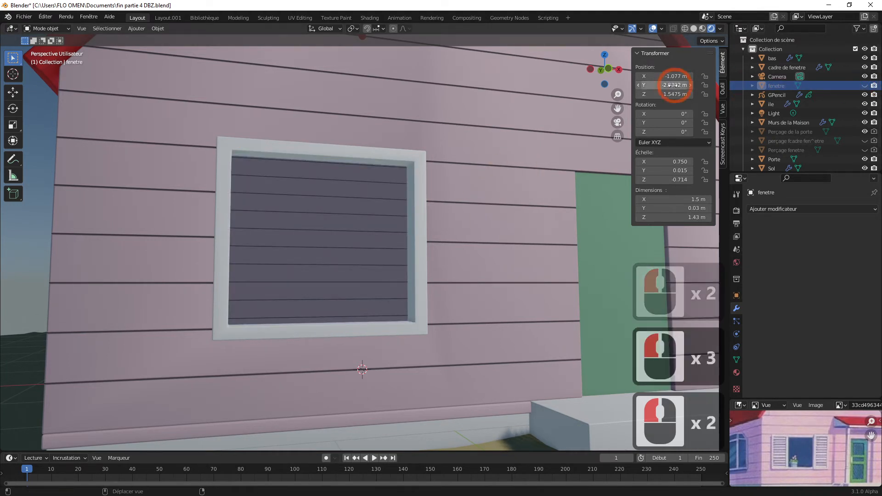
{"action": "left_click_drag", "start_coordinate": [608, 73], "coordinate": [726, 92]}
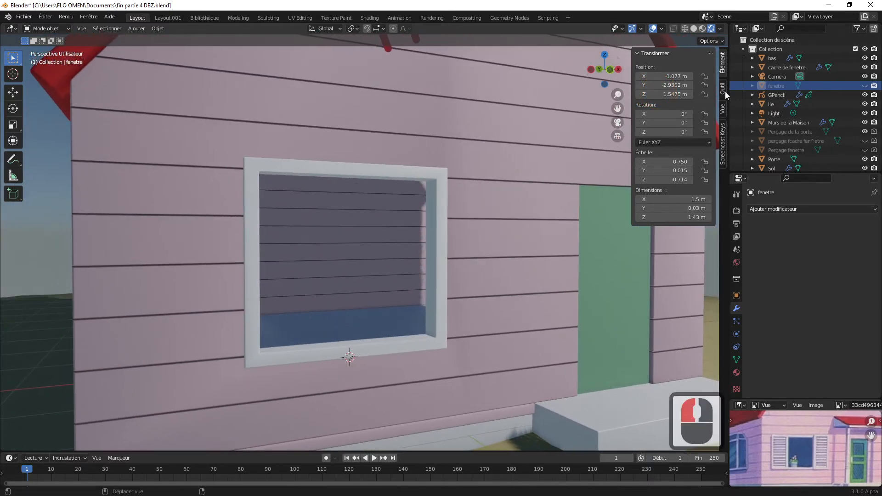
{"action": "left_click", "coordinate": [865, 85]}
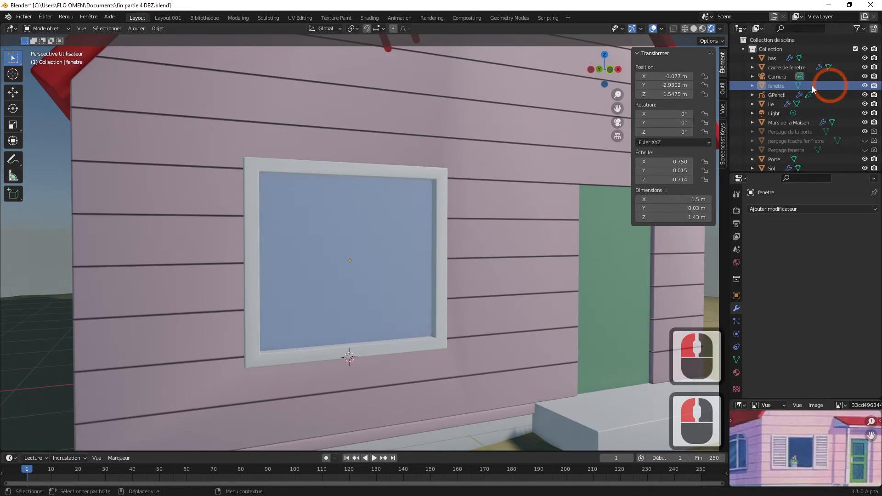
- Rename the fenetre glass pane as vitre de fenetre
{"action": "double_click", "coordinate": [773, 84]}
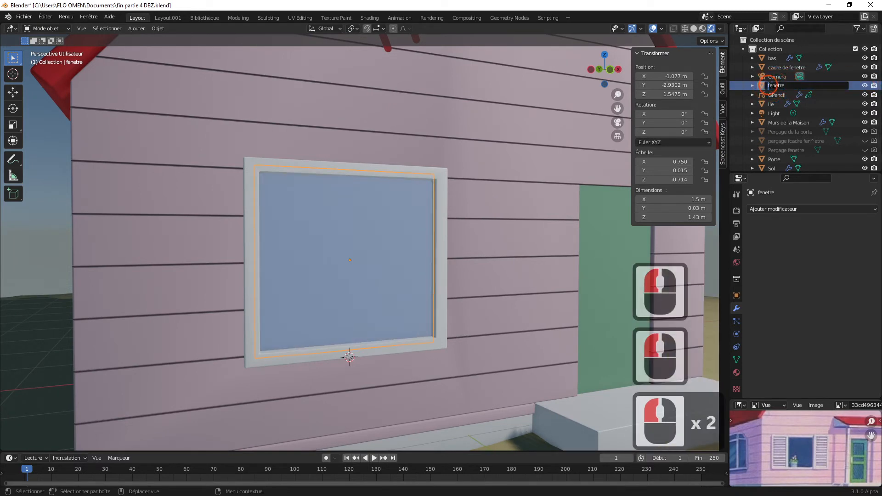
{"action": "left_click", "coordinate": [768, 85]}
{"action": "type", "text": "vitre"}
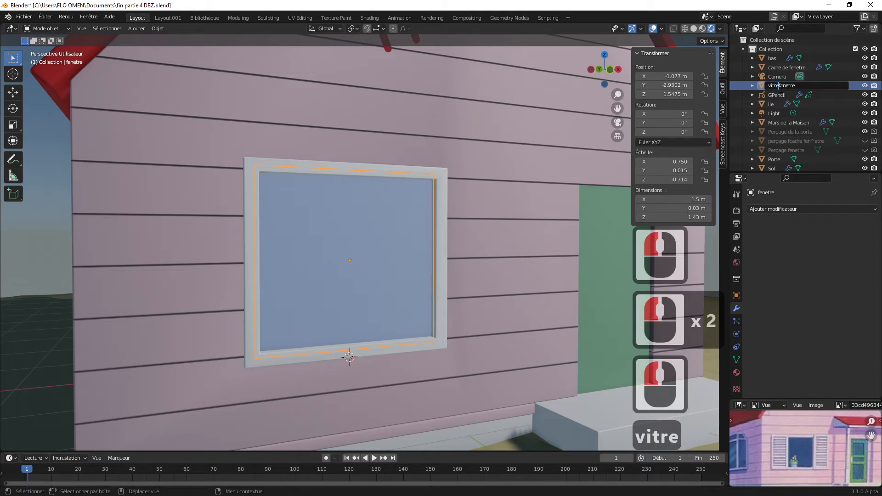
{"action": "type", "text": " de"}
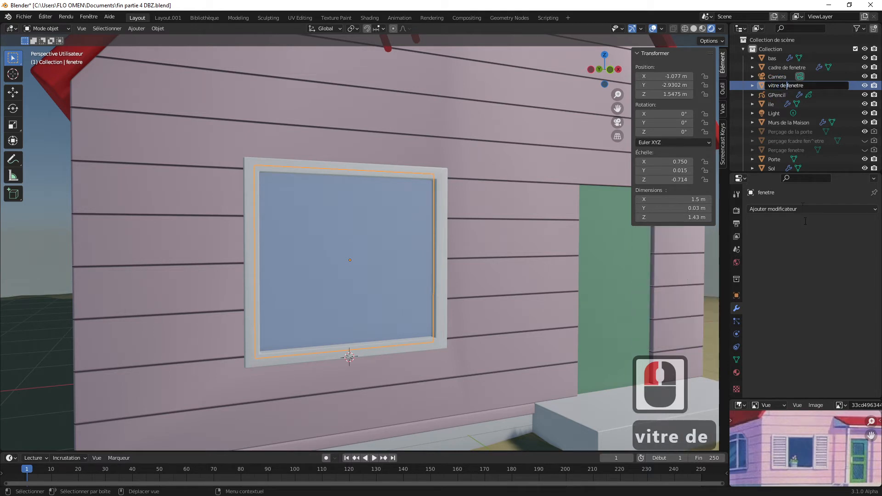
{"action": "left_click", "coordinate": [807, 237]}
- Enlarge the outliner so that its whole object list fits without scrolling
{"action": "left_click", "coordinate": [442, 220]}
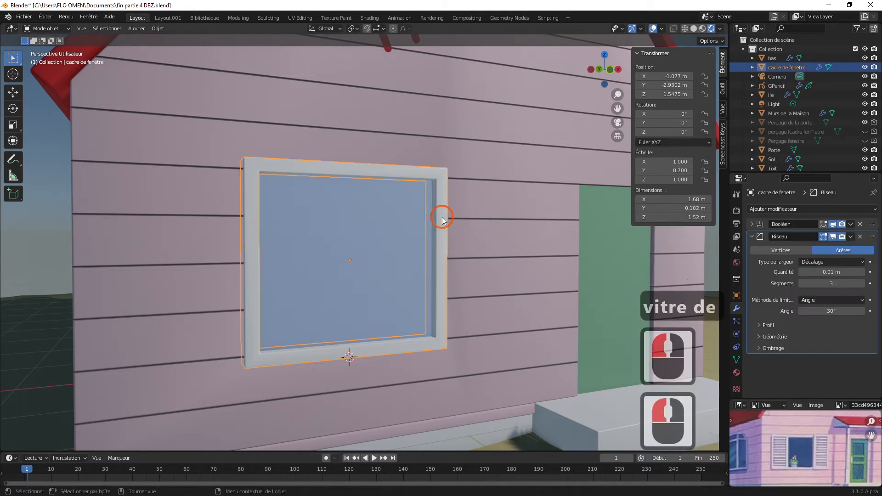
{"action": "left_click", "coordinate": [390, 232]}
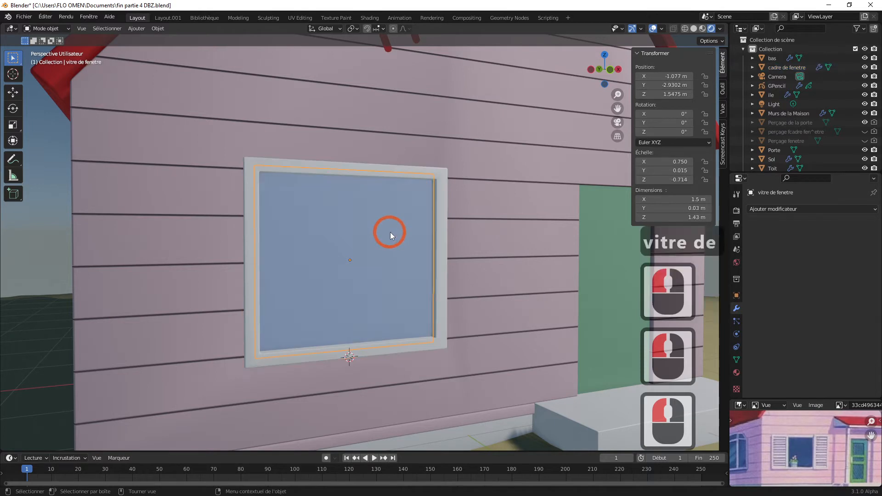
{"action": "left_click", "coordinate": [436, 230]}
{"action": "left_click_drag", "start_coordinate": [751, 175], "coordinate": [753, 214]}
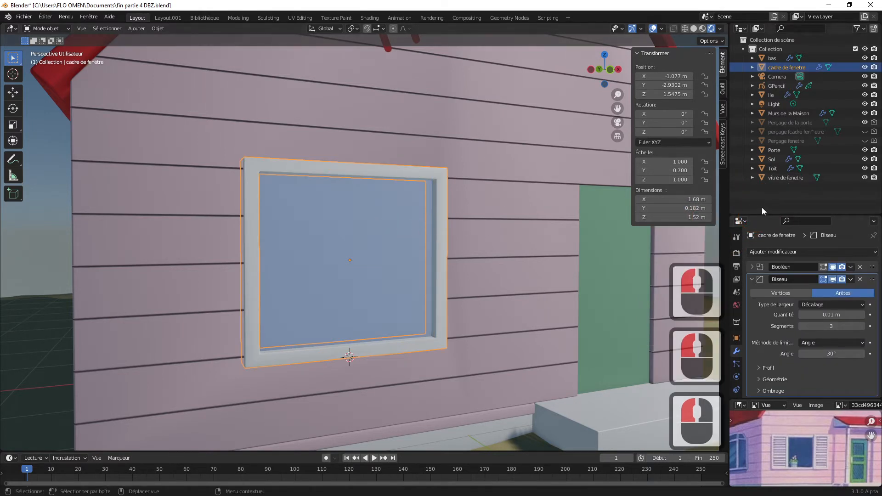
{"action": "left_click", "coordinate": [765, 207]}
- Select the vitre de fenetre pane and the cadre de fenetre frame together, with the frame as the active object
{"action": "left_click", "coordinate": [782, 179]}
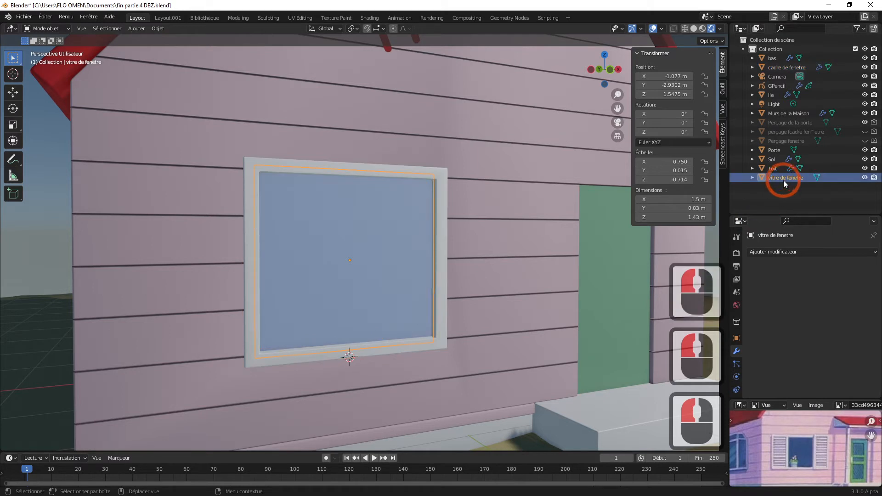
{"action": "left_click", "coordinate": [787, 67], "text": "shift"}
{"action": "left_click", "coordinate": [787, 67]}
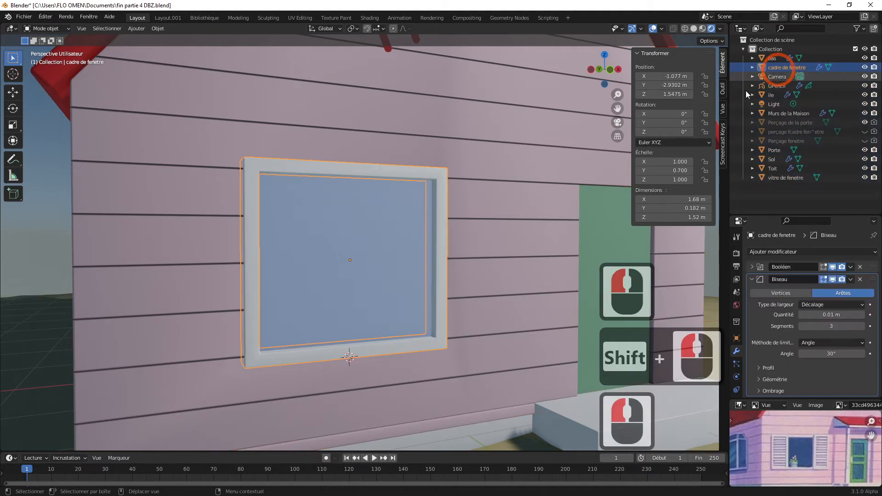
{"action": "left_click", "coordinate": [385, 238]}
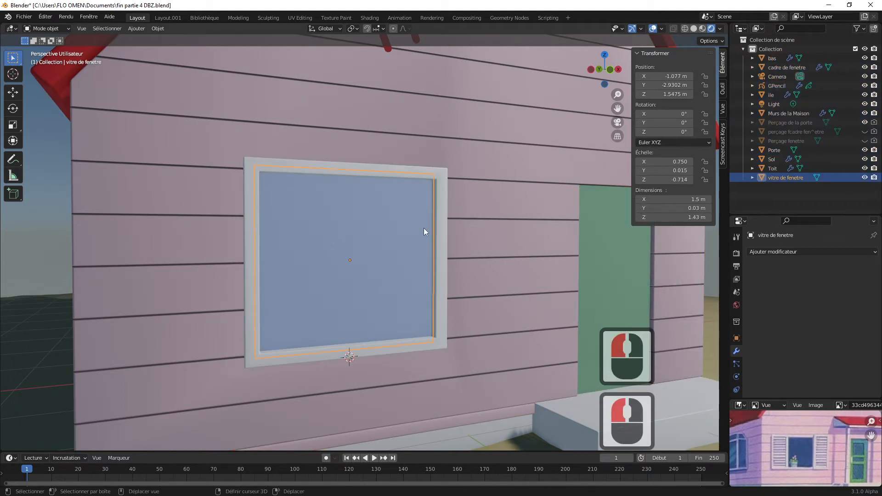
{"action": "left_click", "coordinate": [439, 228], "text": "shift"}
{"action": "left_click", "coordinate": [440, 228], "text": "shift"}
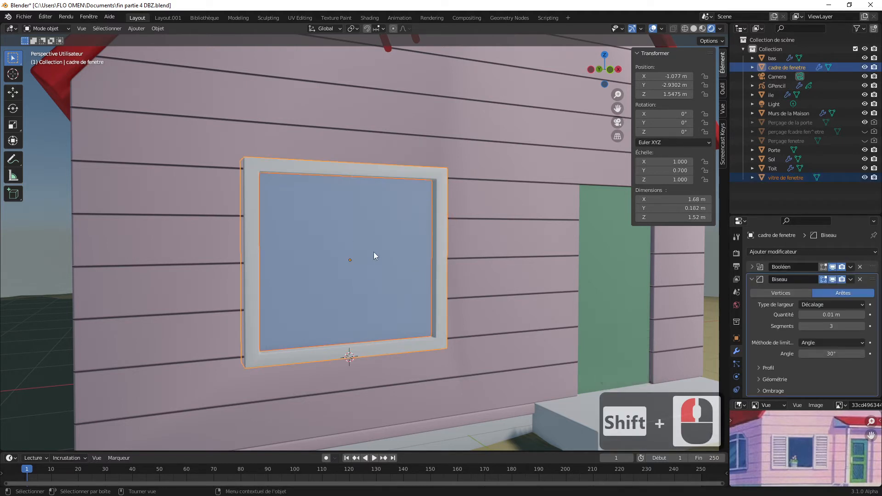
- Move the selected window frame and glass pane to a new collection named Fenetre principal
{"action": "right_click", "coordinate": [373, 231]}
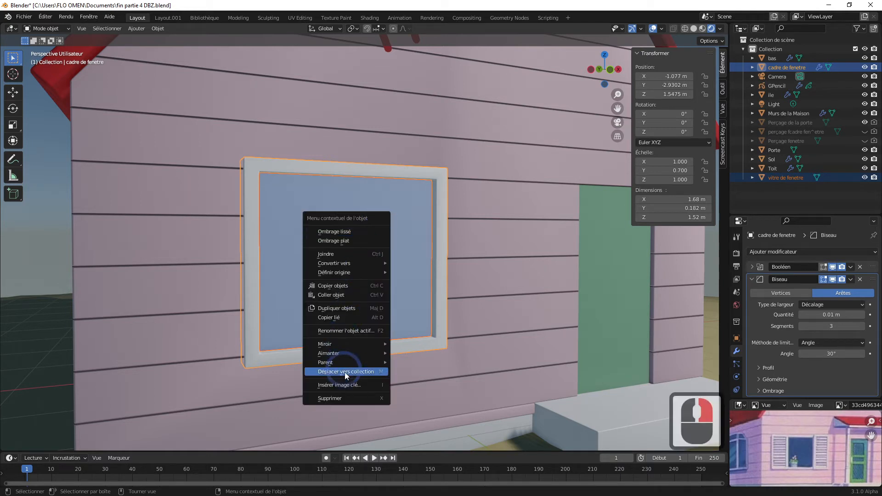
{"action": "left_click", "coordinate": [357, 372]}
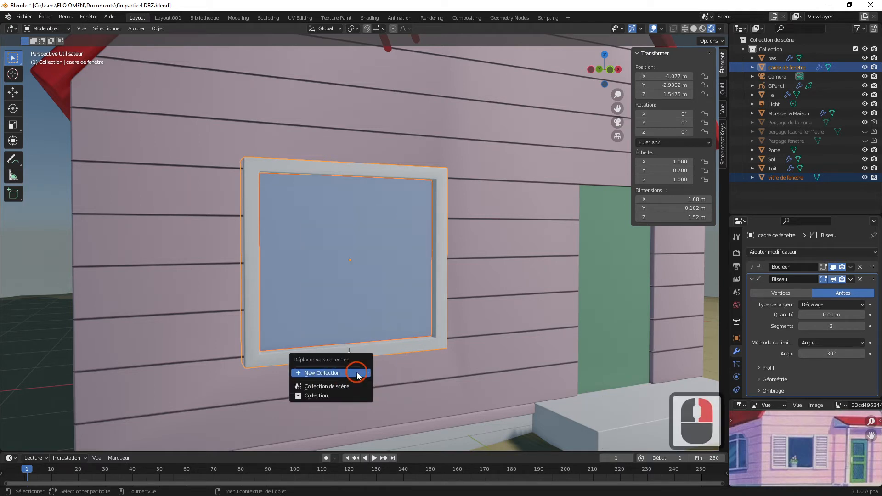
{"action": "left_click", "coordinate": [325, 375]}
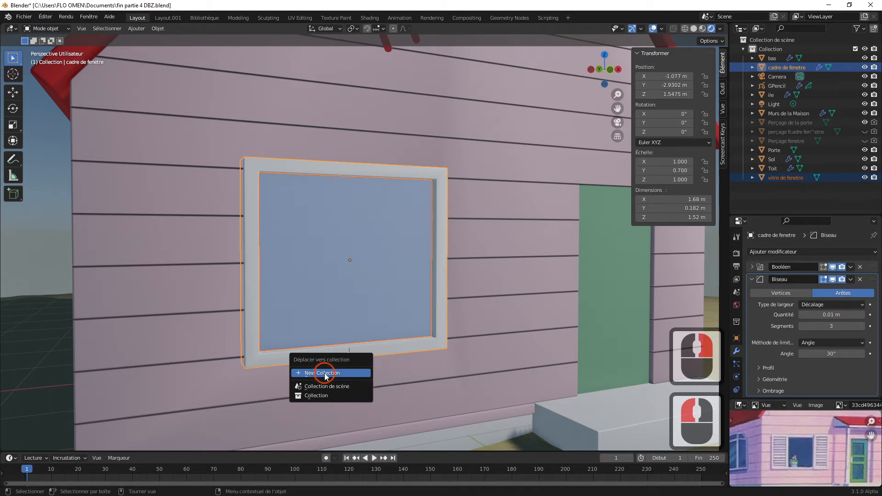
{"action": "type", "text": "F"}
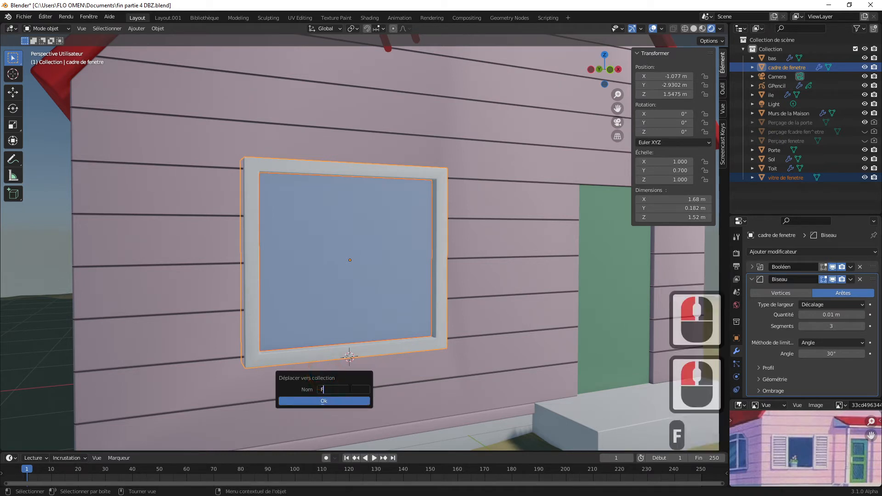
{"action": "type", "text": "en^etre pro"}
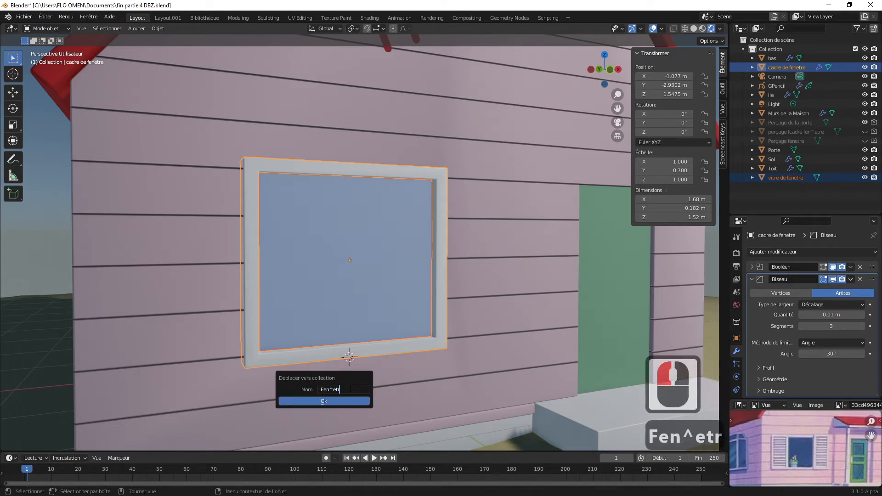
{"action": "key", "text": "BackSpace"}
{"action": "key", "text": "BackSpace"}
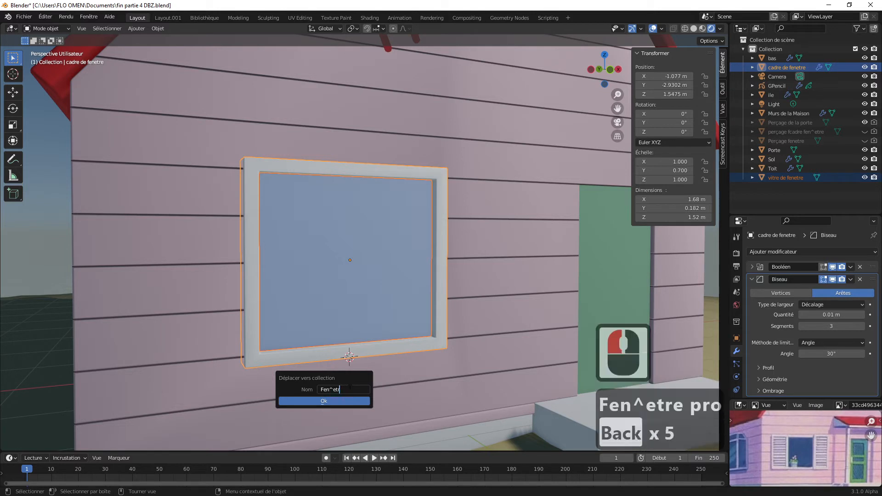
{"action": "key", "text": "BackSpace"}
{"action": "type", "text": "etre principal"}
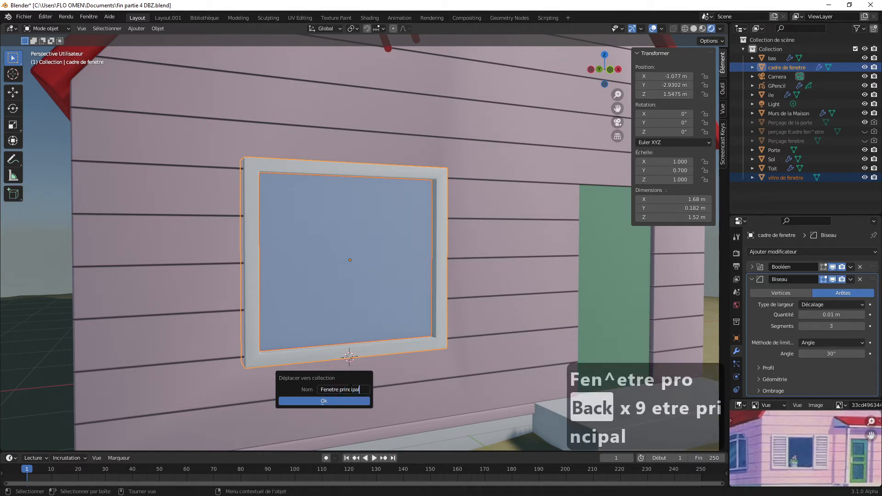
{"action": "left_click", "coordinate": [342, 401]}
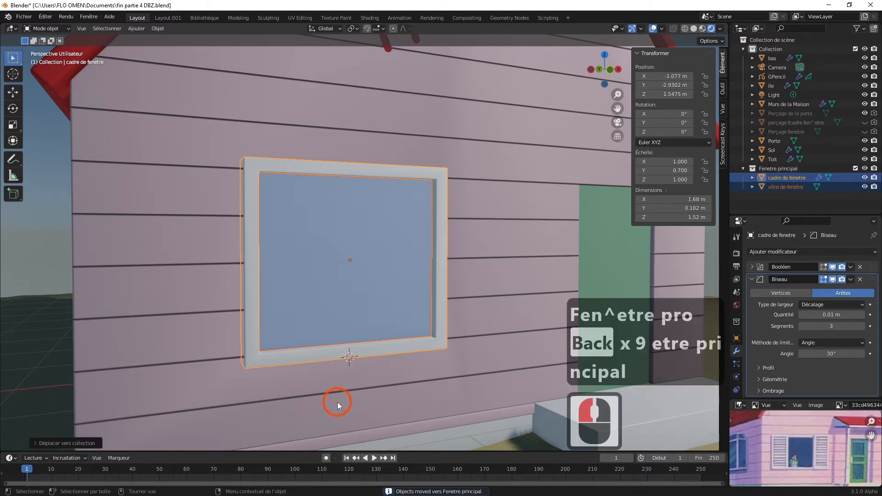
- Move the two window cutter objects, for the frame and for the wall opening, into the Fenetre principal collection
{"action": "left_click", "coordinate": [781, 169]}
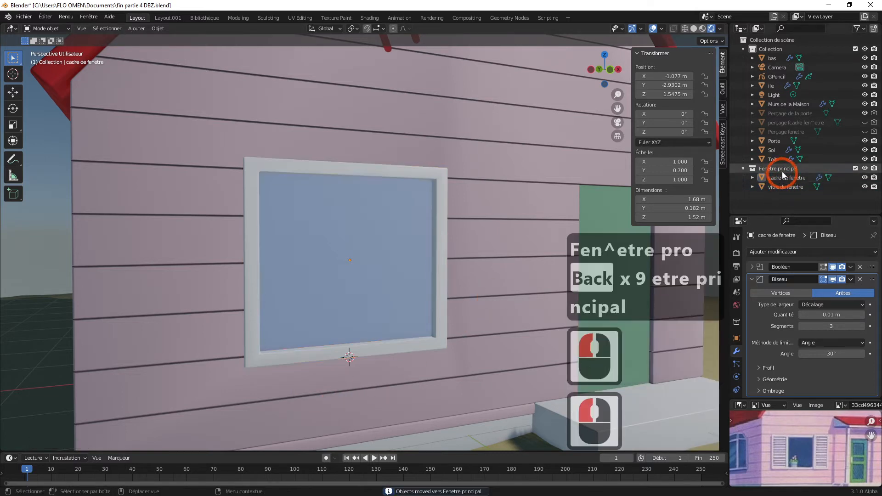
{"action": "left_click", "coordinate": [782, 170]}
{"action": "left_click", "coordinate": [804, 123]}
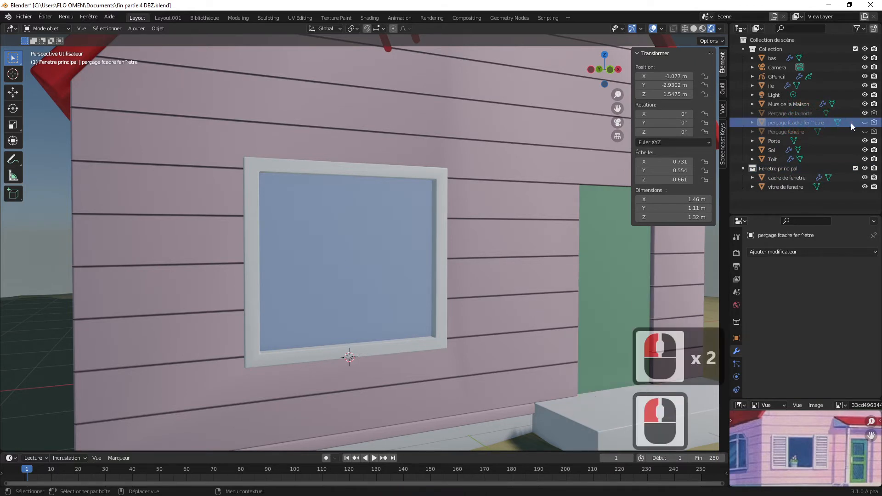
{"action": "left_click_drag", "start_coordinate": [785, 124], "coordinate": [783, 169]}
{"action": "left_click_drag", "start_coordinate": [786, 122], "coordinate": [779, 162]}
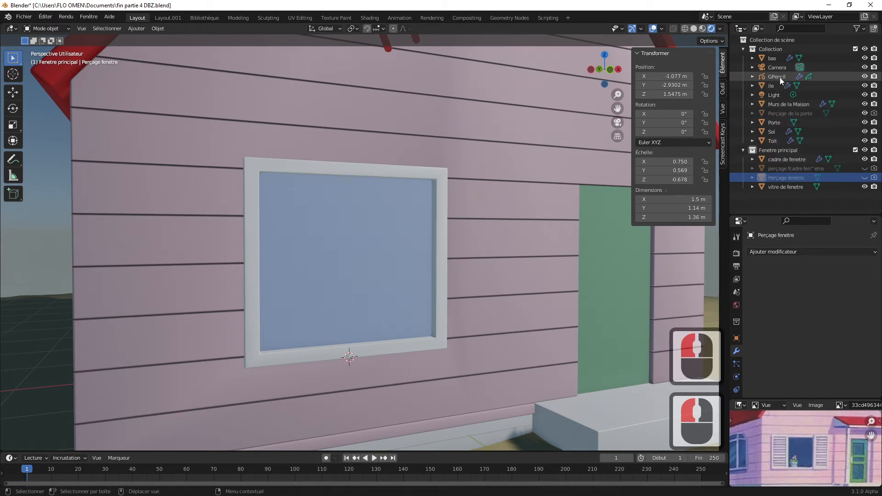
{"action": "left_click", "coordinate": [787, 200]}
- Toggle the visibility of the Fenetre principal collection to check its contents, leaving it shown and nothing selected
{"action": "left_click", "coordinate": [768, 149]}
{"action": "left_click", "coordinate": [816, 150]}
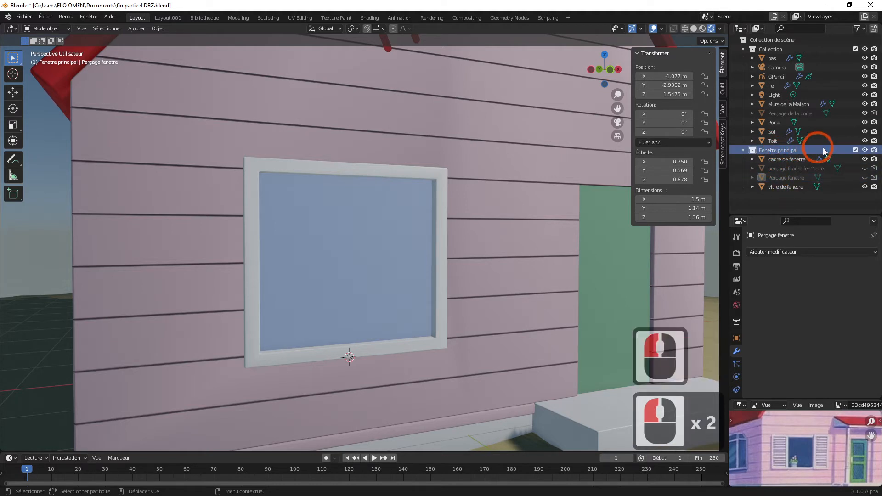
{"action": "left_click", "coordinate": [866, 150]}
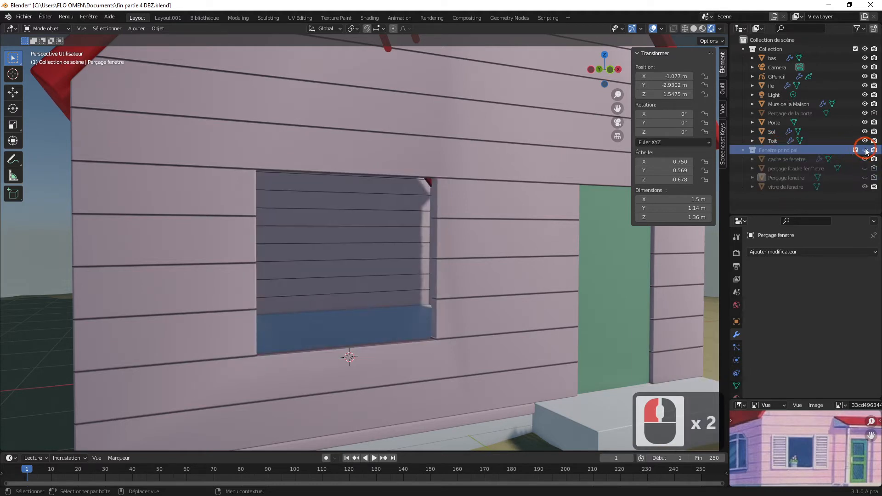
{"action": "left_click", "coordinate": [866, 150]}
{"action": "left_click", "coordinate": [865, 151]}
{"action": "left_click", "coordinate": [866, 150]}
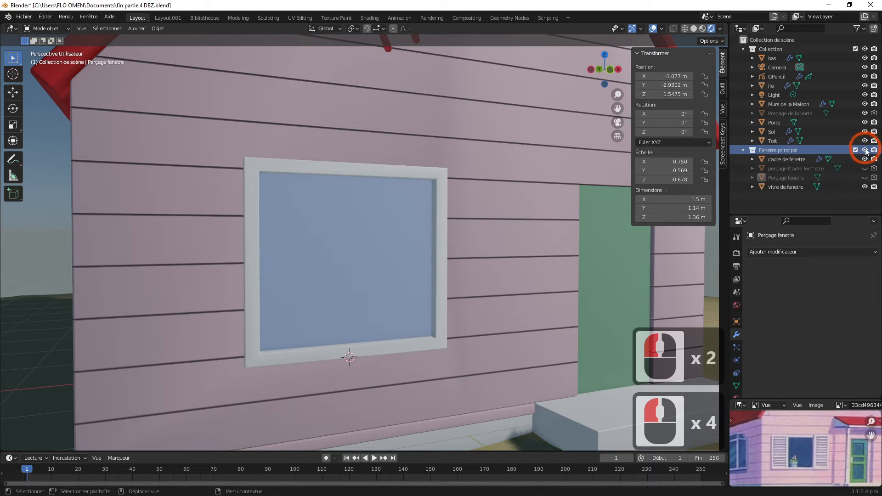
{"action": "left_click", "coordinate": [776, 202]}
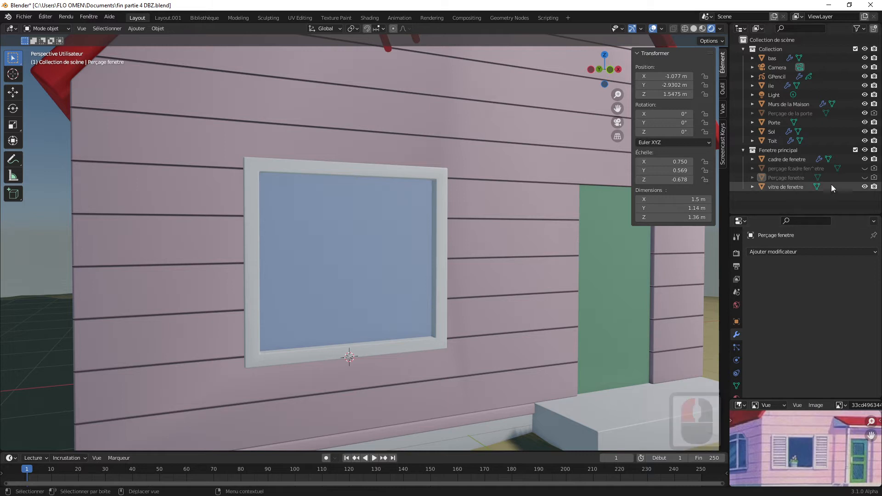
- Hide the vitre de fenetre glass pane in the viewport and in renders, and inspect the facade around the window and door
{"action": "left_click", "coordinate": [865, 187]}
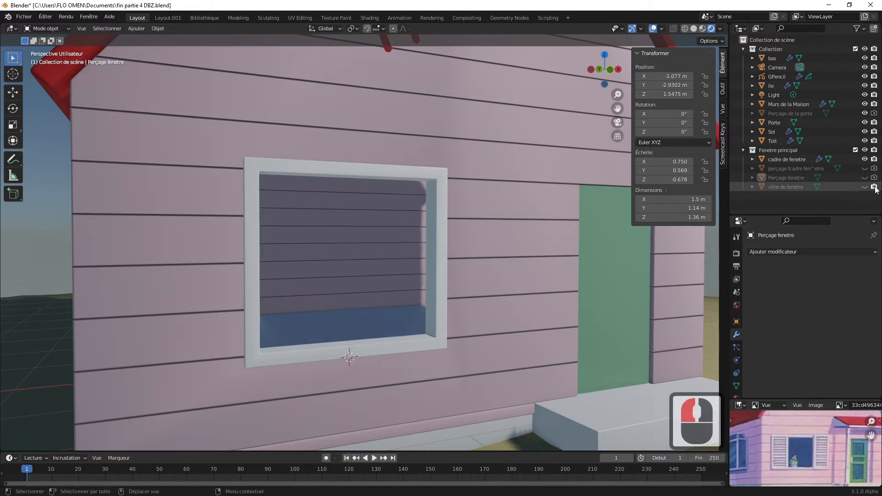
{"action": "left_click", "coordinate": [875, 187]}
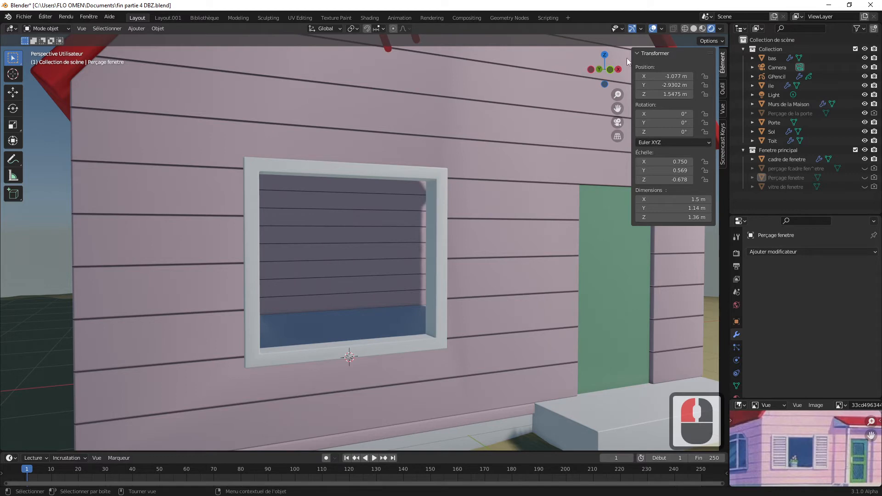
{"action": "left_click_drag", "start_coordinate": [612, 79], "coordinate": [524, 74]}
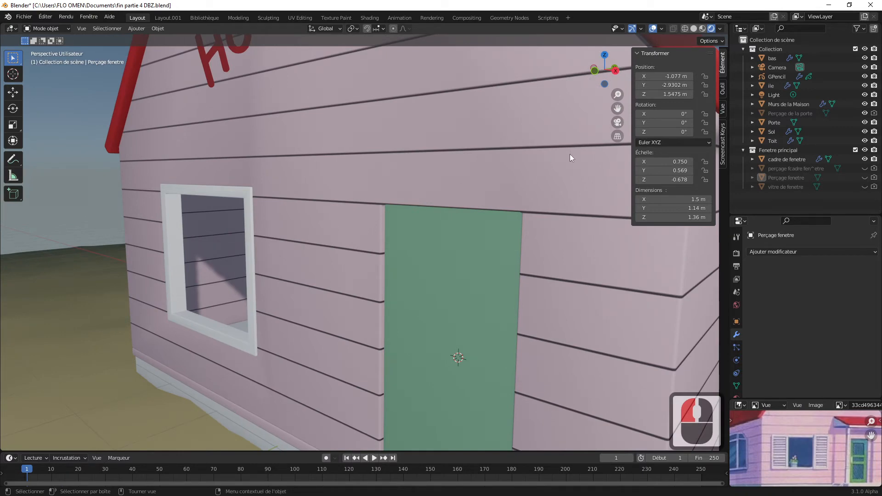
{"action": "left_click_drag", "start_coordinate": [611, 81], "coordinate": [618, 107]}
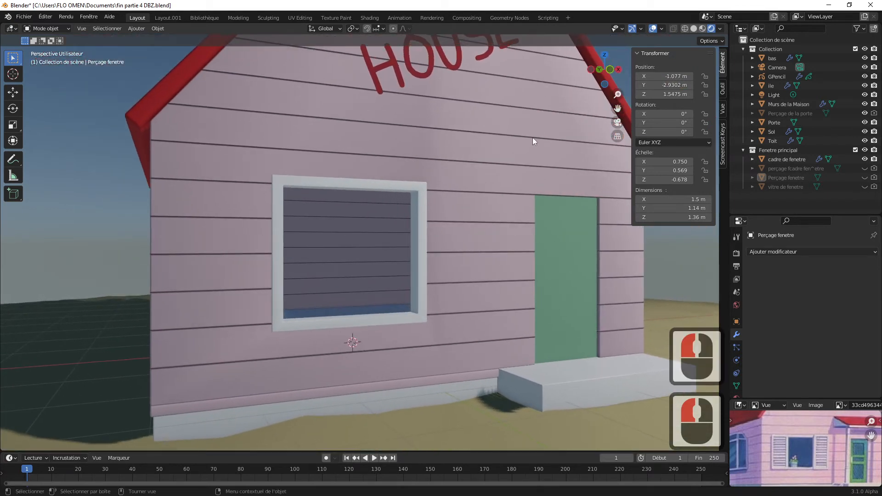
{"action": "left_click", "coordinate": [116, 204]}
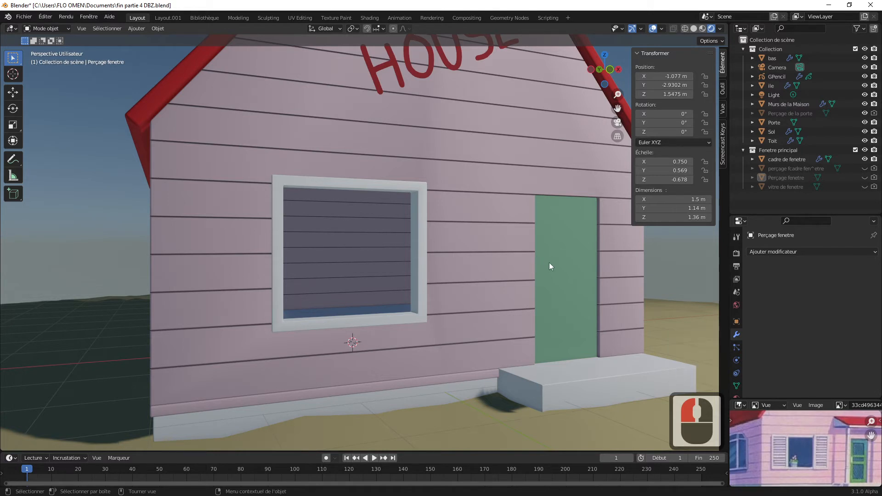
- Duplicate the green Porte door in place
{"action": "left_click", "coordinate": [567, 262]}
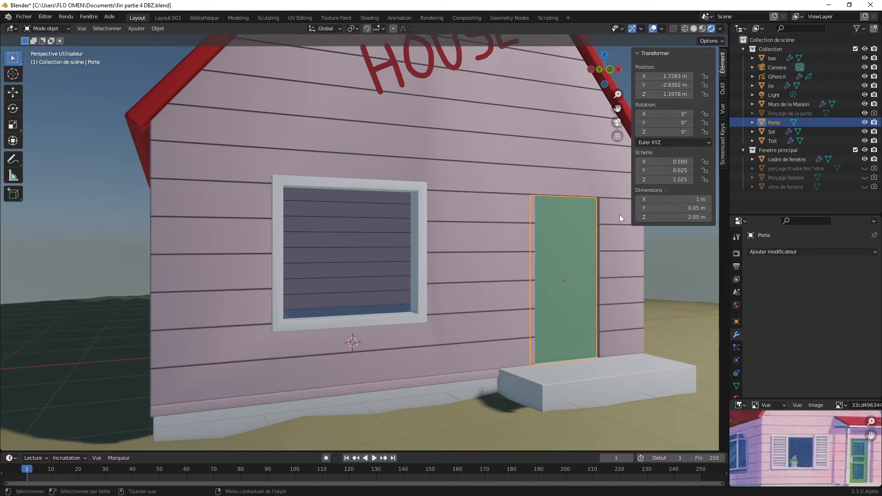
{"action": "key", "text": "shift+d"}
{"action": "left_click", "coordinate": [566, 247]}
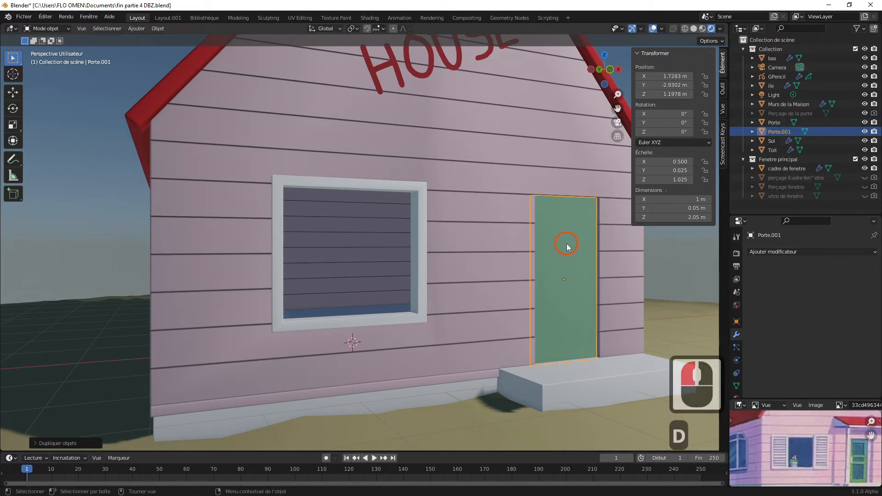
- Rename the duplicated door object as Volet de fenetre
{"action": "double_click", "coordinate": [777, 131]}
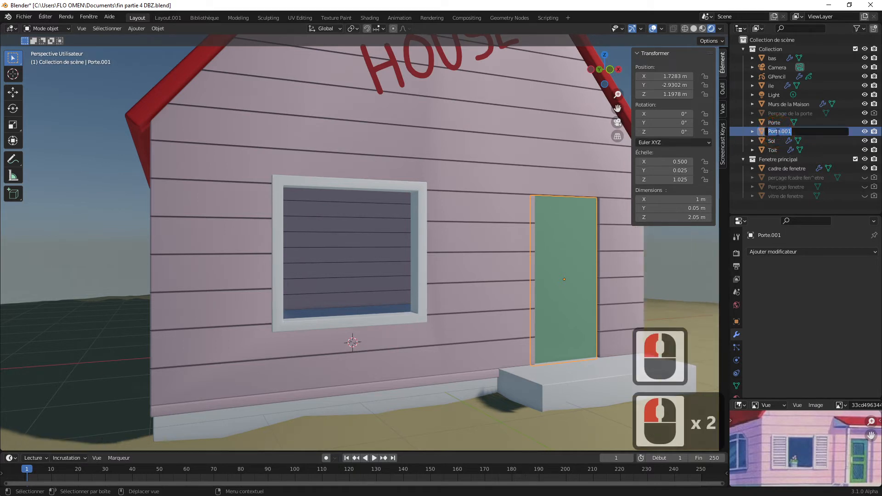
{"action": "type", "text": "Vole"}
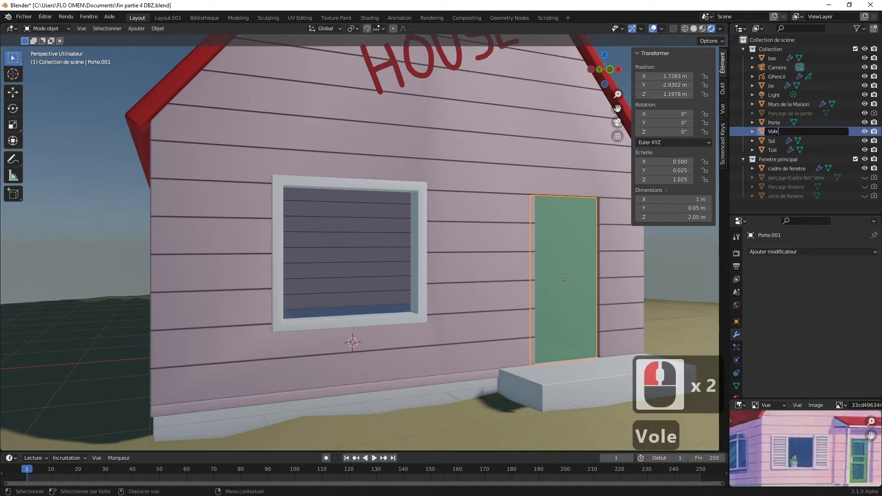
{"action": "type", "text": "t de fenetre"}
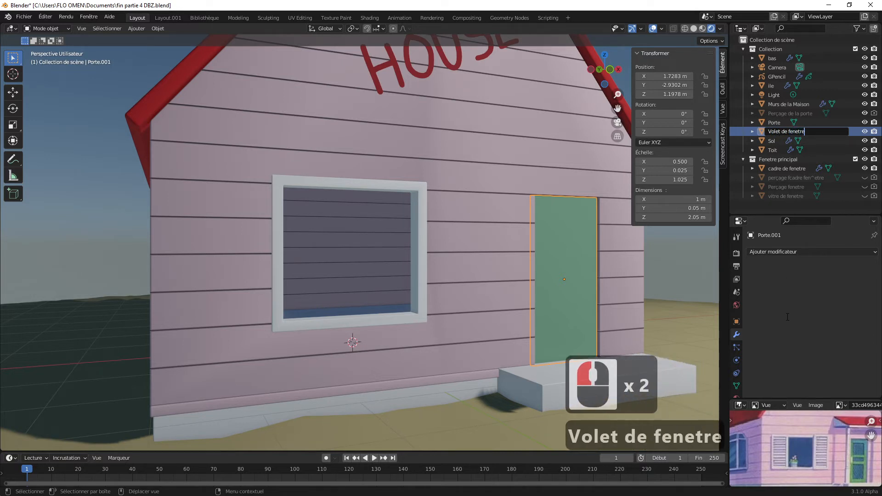
{"action": "left_click", "coordinate": [788, 211]}
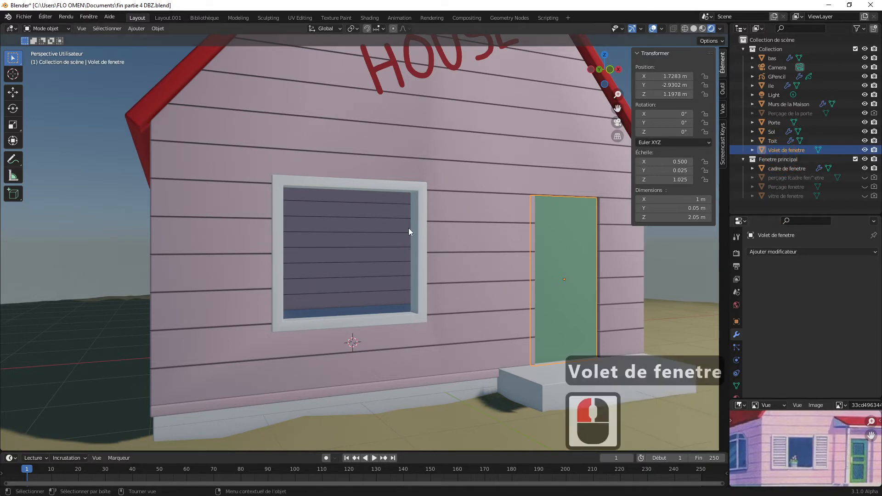
- Move the shutter in front of the window, to about X -0.83 m and Z 1.51 m, and scale its height to about 1.47 m
{"action": "left_click", "coordinate": [13, 93]}
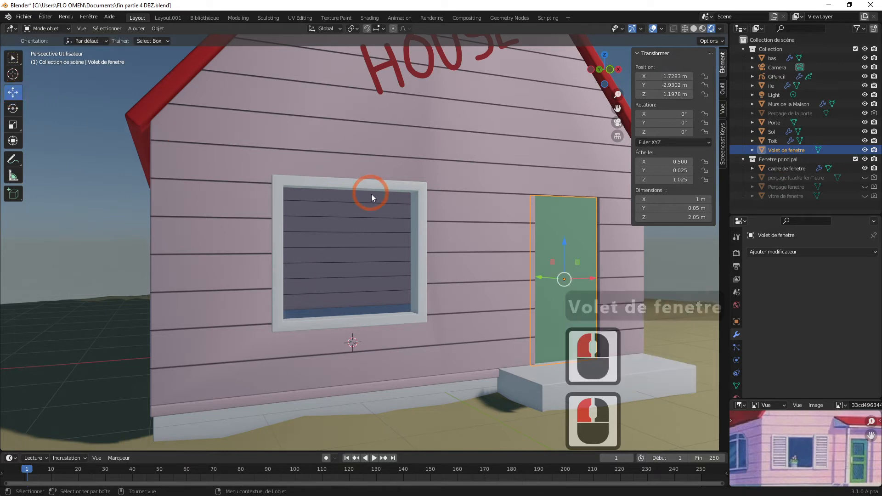
{"action": "left_click_drag", "start_coordinate": [564, 278], "coordinate": [388, 286]}
{"action": "left_click_drag", "start_coordinate": [378, 219], "coordinate": [382, 218]}
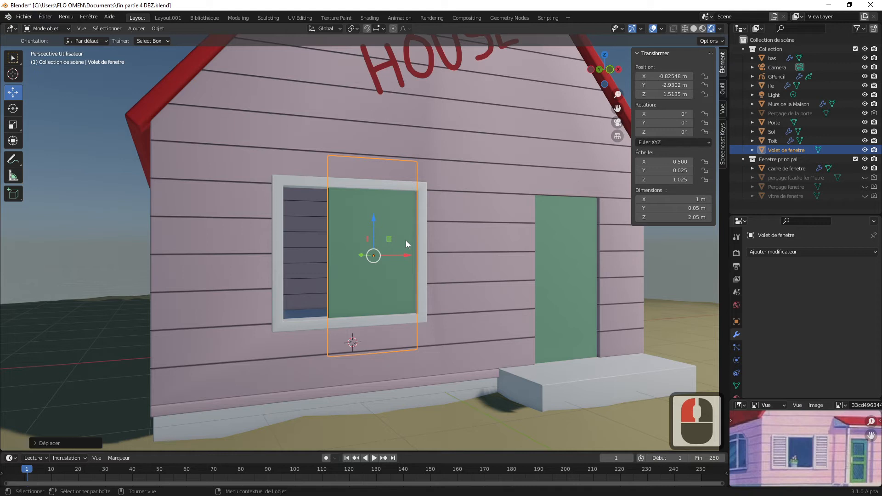
{"action": "key", "text": "s"}
{"action": "key", "text": "z"}
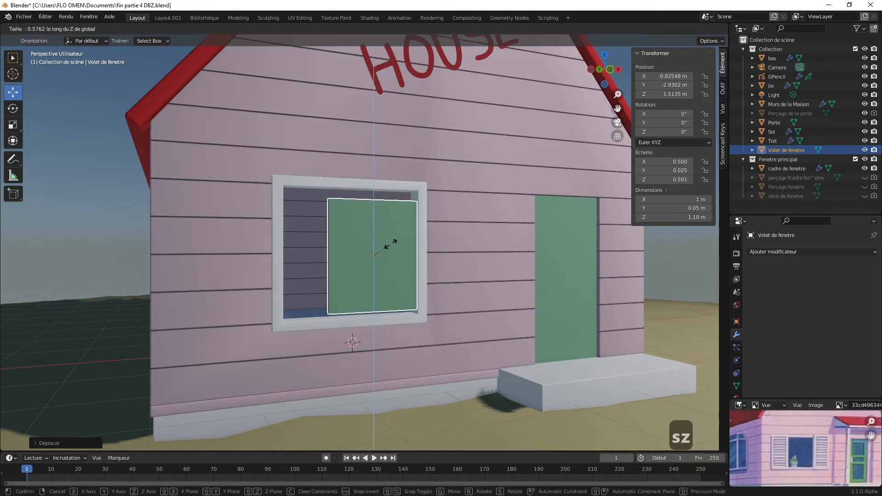
{"action": "left_click", "coordinate": [396, 243]}
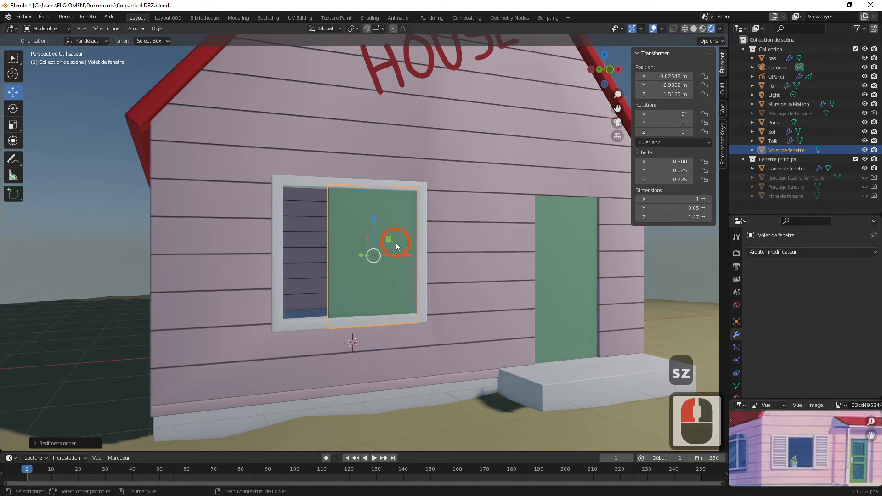
- In front view, raise the shutter to about Z 1.54 m and scale it uniformly to about 1.05 m by 1.54 m to match the frame height
{"action": "key", "text": "KP_1"}
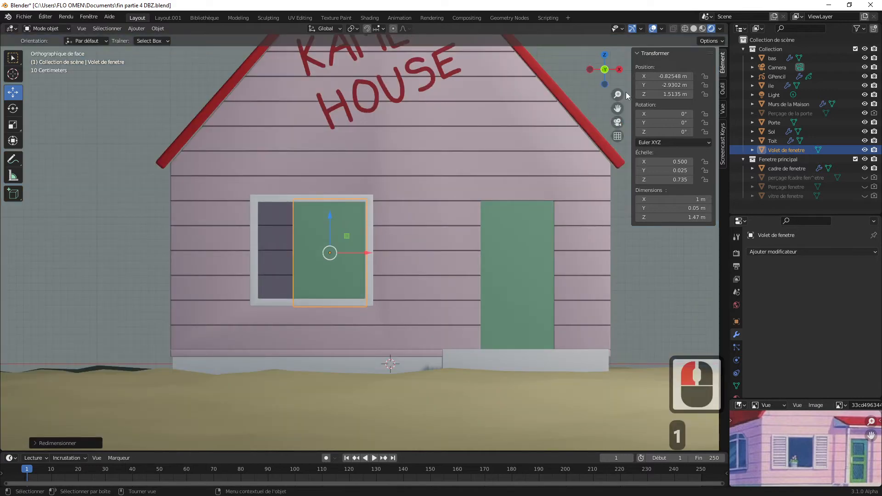
{"action": "left_click_drag", "start_coordinate": [618, 94], "coordinate": [670, 104]}
{"action": "left_click_drag", "start_coordinate": [335, 222], "coordinate": [334, 215]}
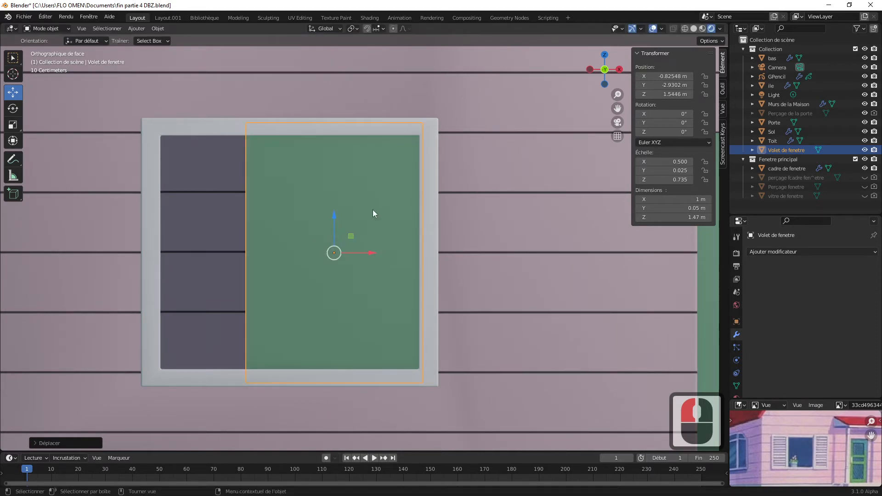
{"action": "key", "text": "s"}
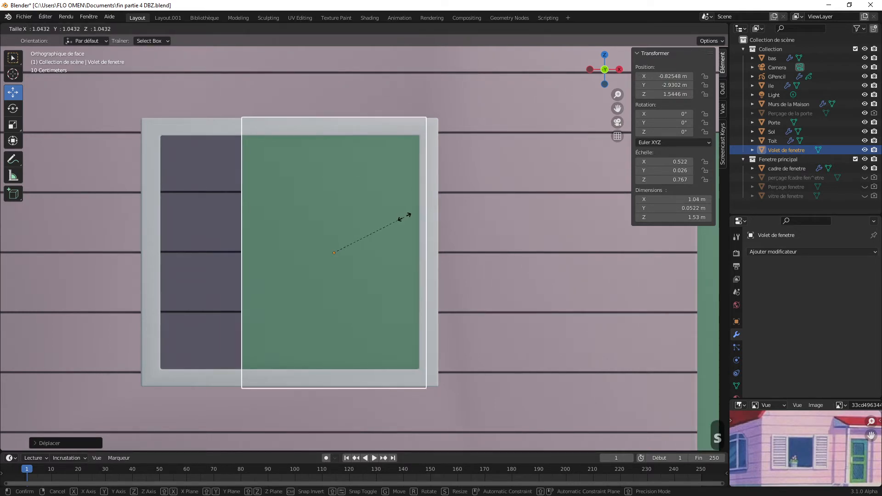
{"action": "left_click", "coordinate": [405, 217]}
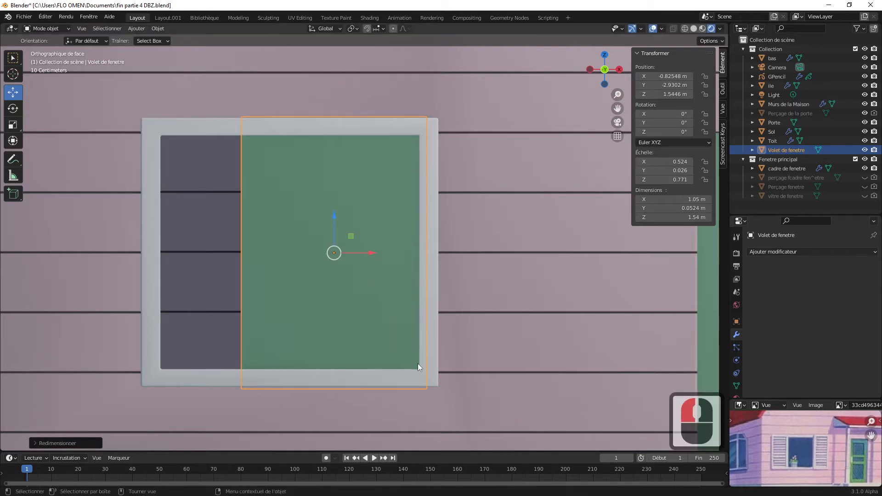
- Raise the window shutter slightly along Z to about 1.55 m to line it up with the window frame
{"action": "left_click_drag", "start_coordinate": [334, 212], "coordinate": [335, 211]}
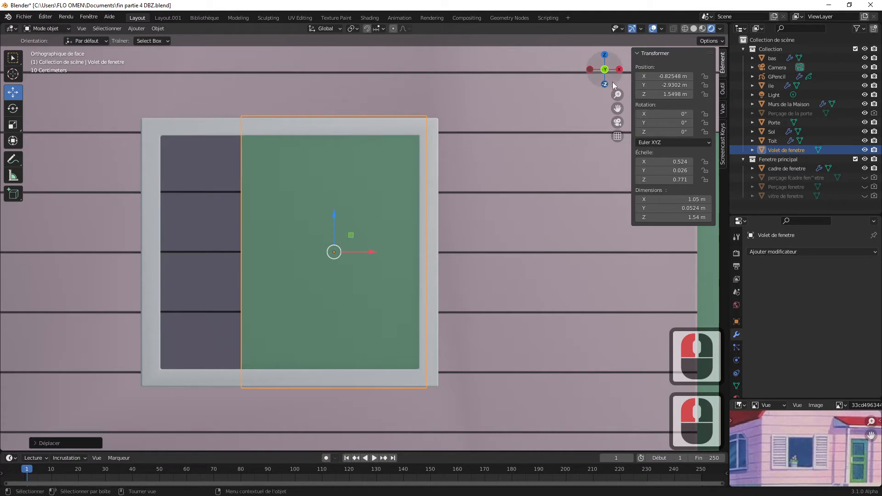
{"action": "left_click_drag", "start_coordinate": [613, 74], "coordinate": [614, 74]}
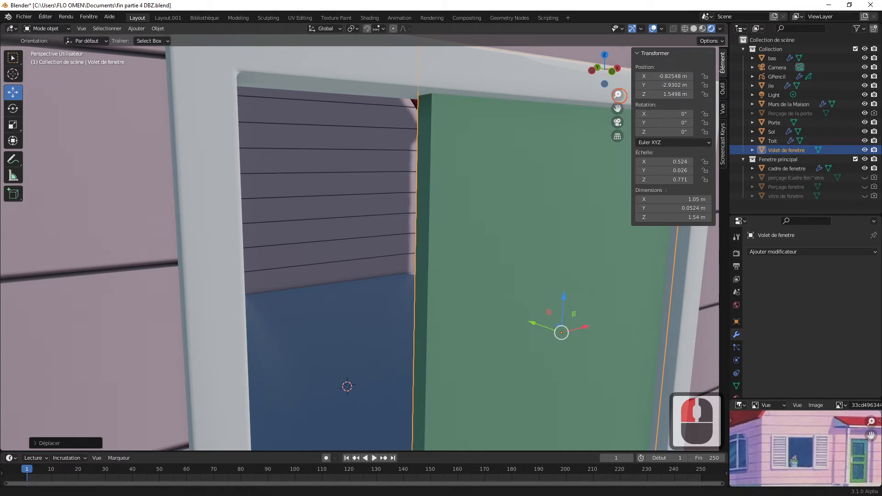
{"action": "left_click_drag", "start_coordinate": [619, 95], "coordinate": [604, 181]}
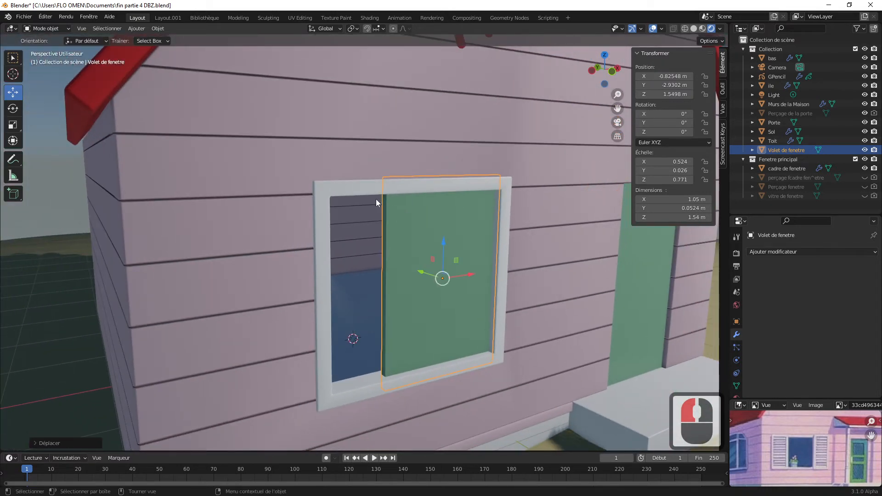
- Apply the scale of the window frame object (cadre de fenetre)
{"action": "left_click", "coordinate": [360, 190]}
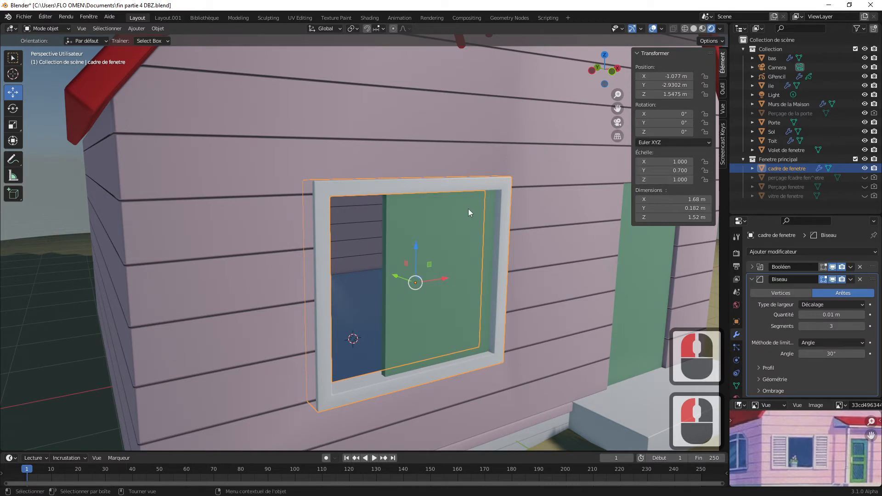
{"action": "key", "text": "ctrl+a"}
{"action": "left_click", "coordinate": [361, 190]}
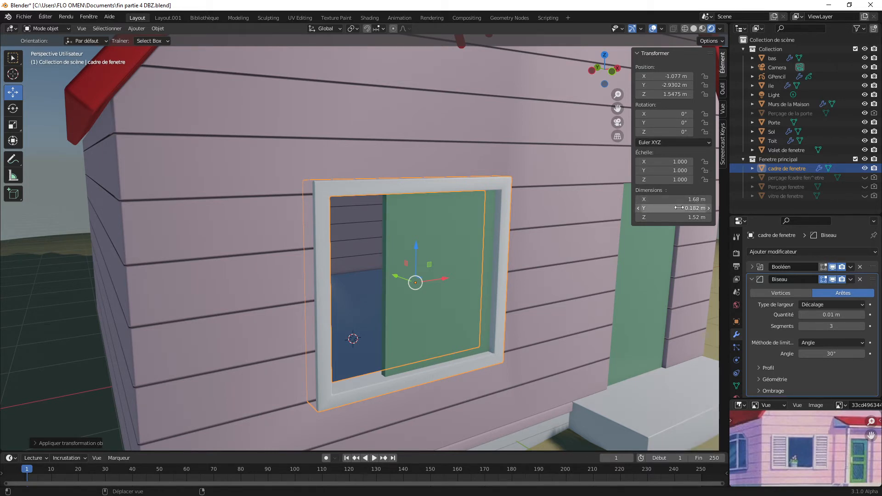
- Set the X dimension of the window shutter to 1.68/2 m, half the frame's width
{"action": "left_click", "coordinate": [465, 244]}
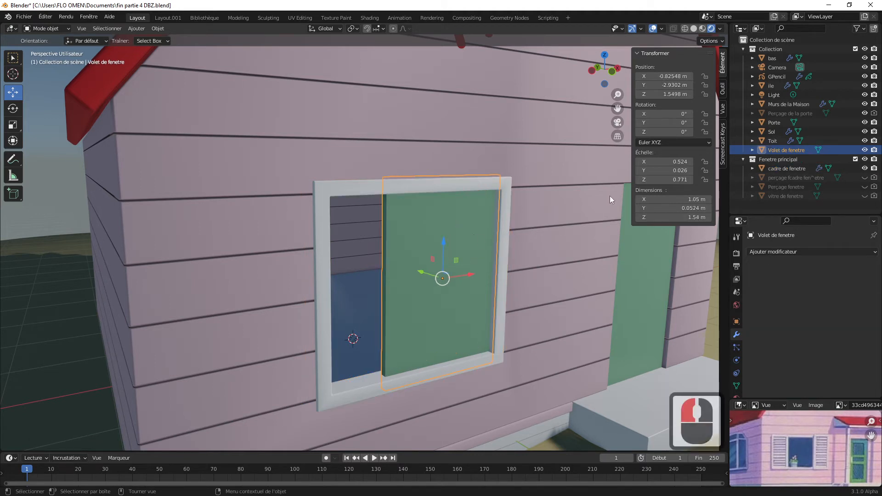
{"action": "double_click", "coordinate": [684, 196]}
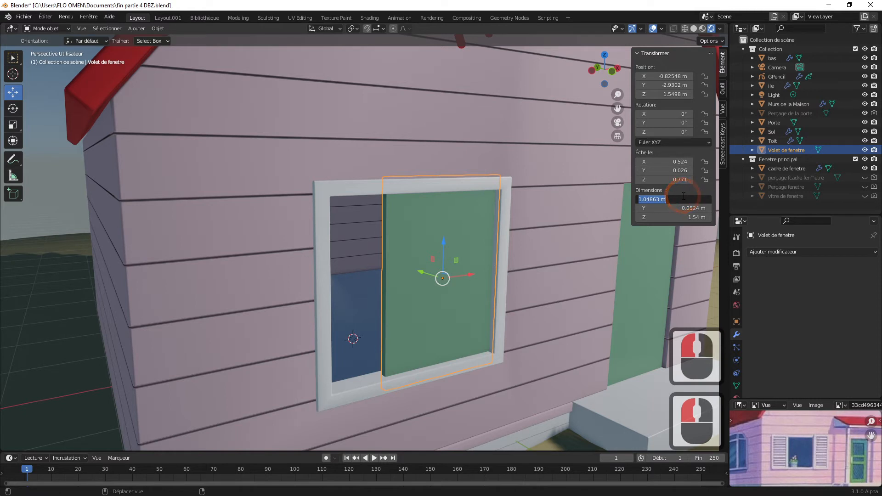
{"action": "type", "text": "1.6"}
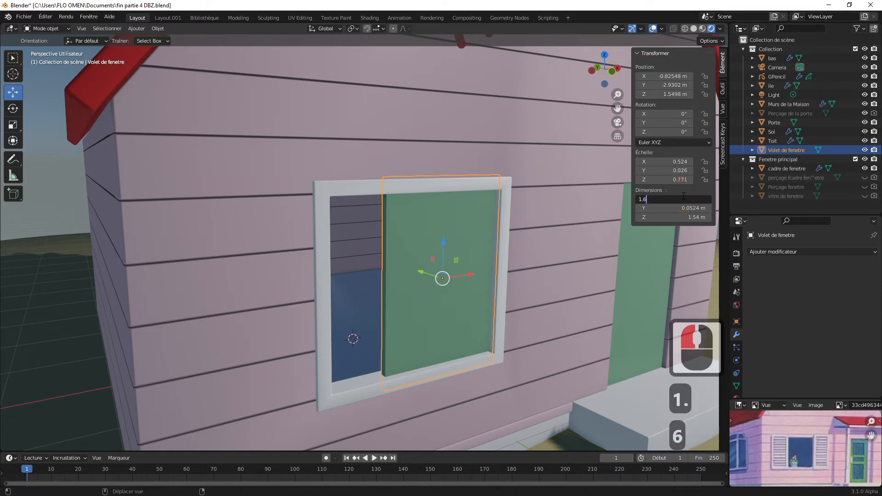
{"action": "type", "text": "8/2"}
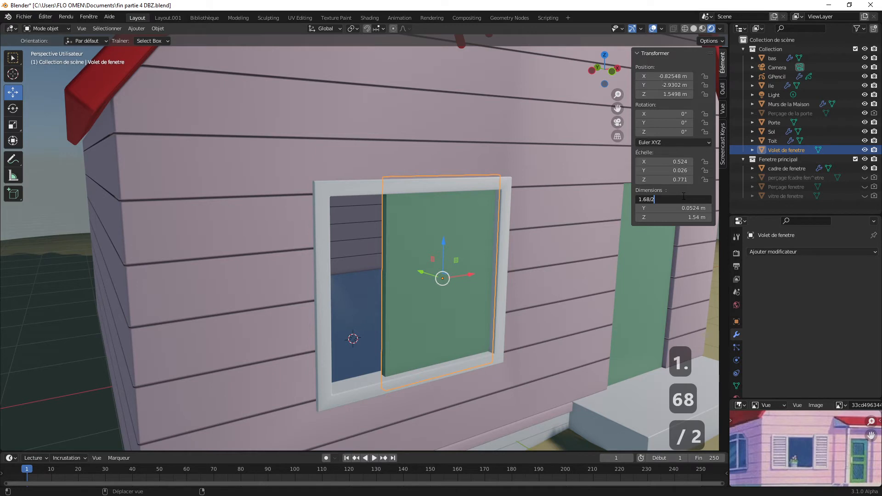
{"action": "key", "text": "Return"}
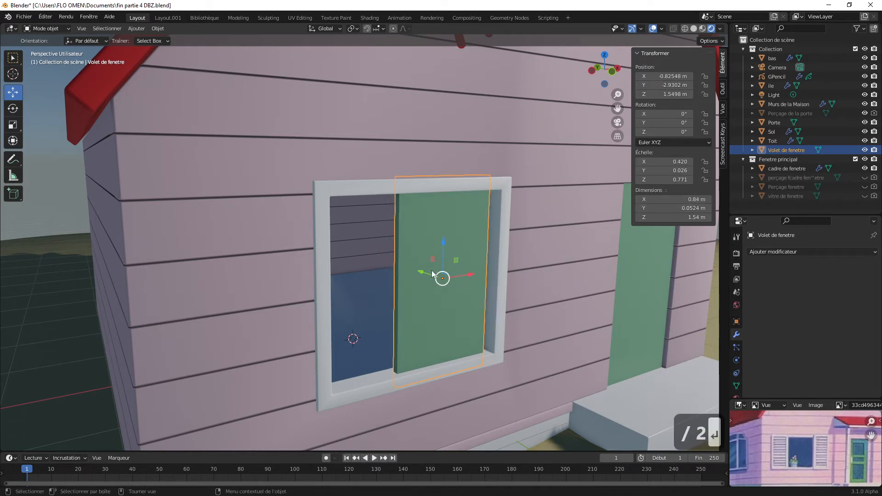
- Move the shutter in front of the wall to Y about -3.057 m and beside the window opening at X about 0.083 m
{"action": "left_click_drag", "start_coordinate": [422, 275], "coordinate": [437, 274]}
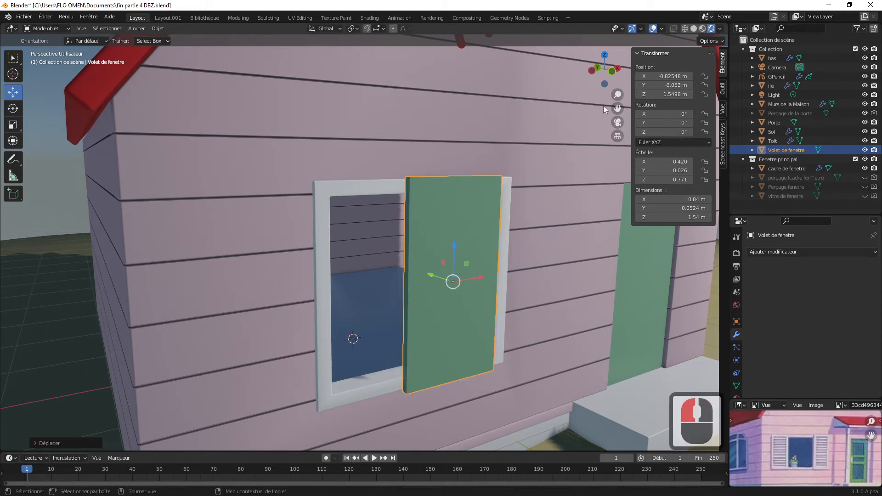
{"action": "left_click_drag", "start_coordinate": [618, 94], "coordinate": [653, 68]}
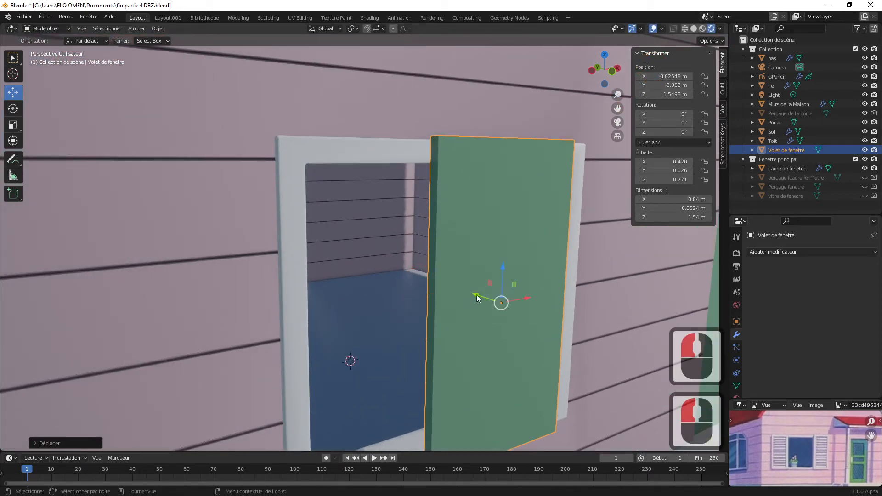
{"action": "left_click_drag", "start_coordinate": [477, 297], "coordinate": [478, 293]}
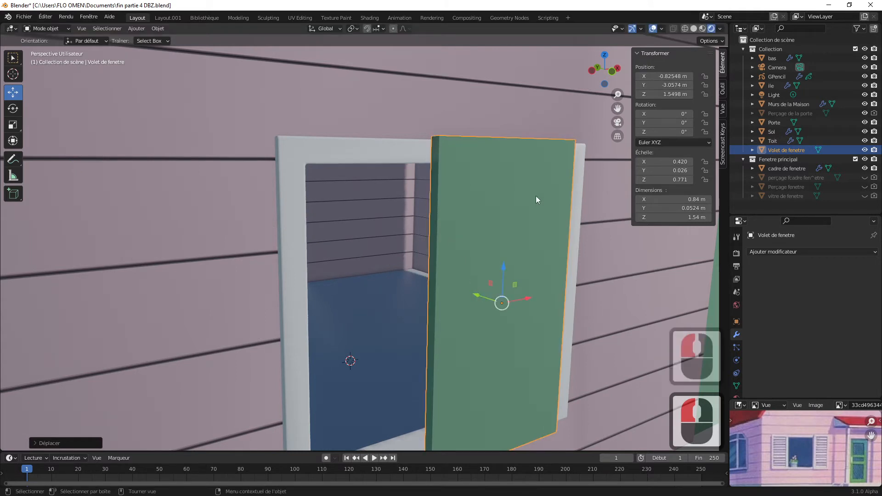
{"action": "key", "text": "1"}
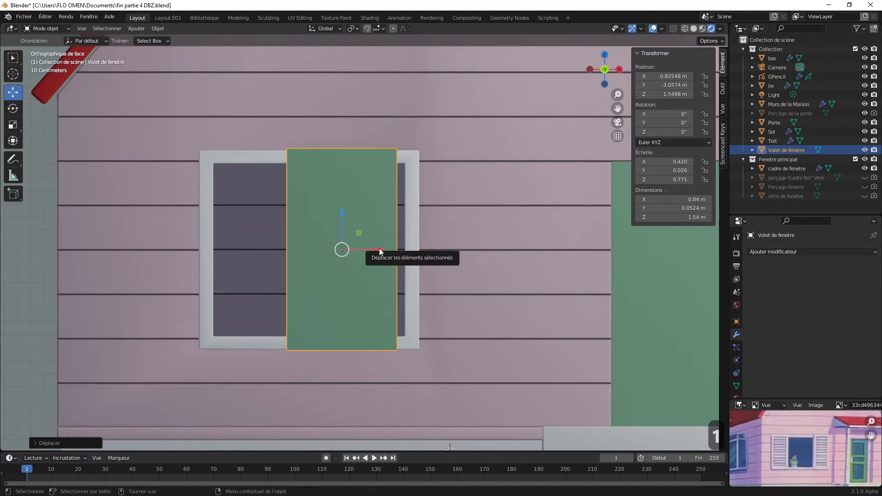
{"action": "left_click_drag", "start_coordinate": [379, 248], "coordinate": [501, 253]}
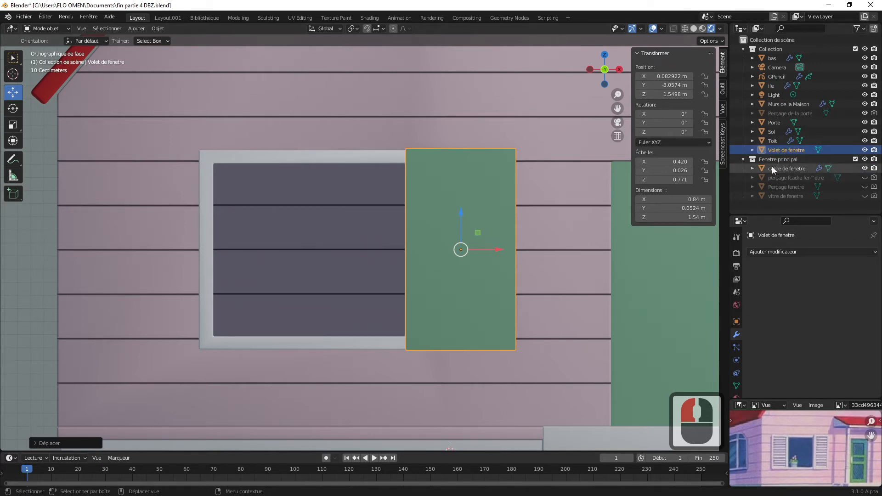
- Move the Volet de fenetre object into the Fenetre principal collection and keep it selected
{"action": "left_click_drag", "start_coordinate": [780, 151], "coordinate": [778, 161]}
{"action": "left_click", "coordinate": [782, 206]}
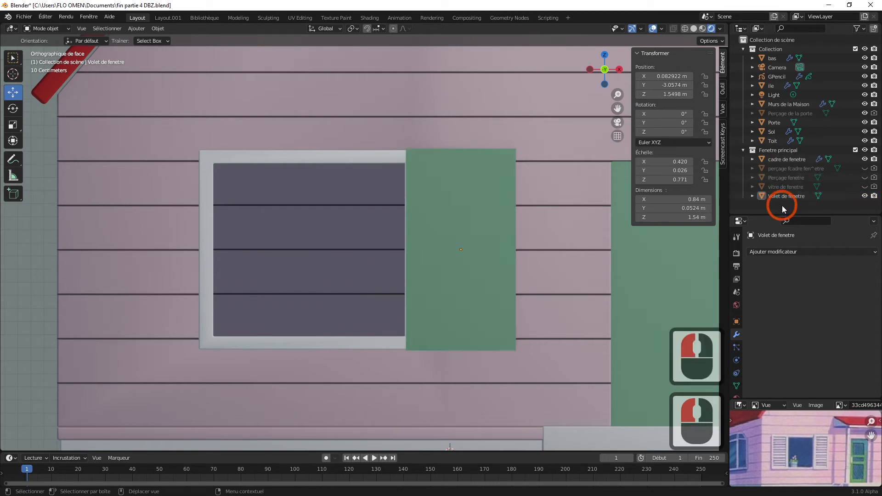
{"action": "left_click", "coordinate": [785, 197]}
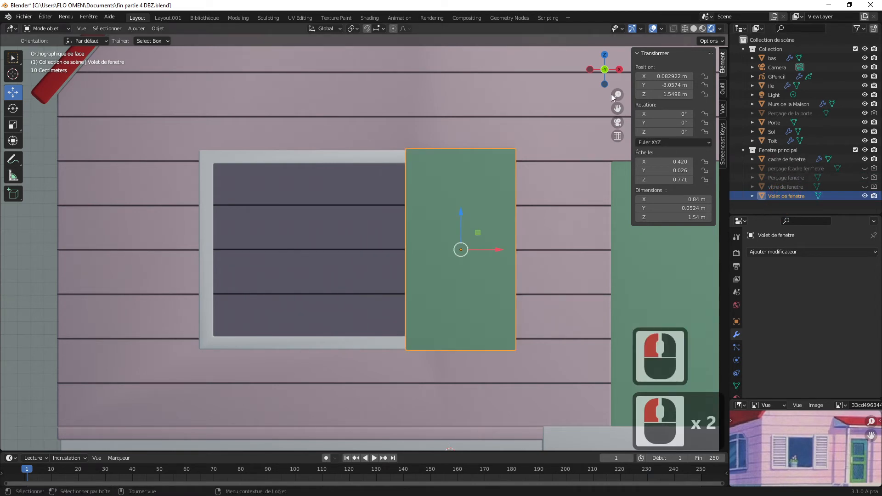
- Add a Mirror modifier to the shutter on the X axis, using cadre de fenetre as the mirror object
{"action": "left_click_drag", "start_coordinate": [618, 94], "coordinate": [619, 91]}
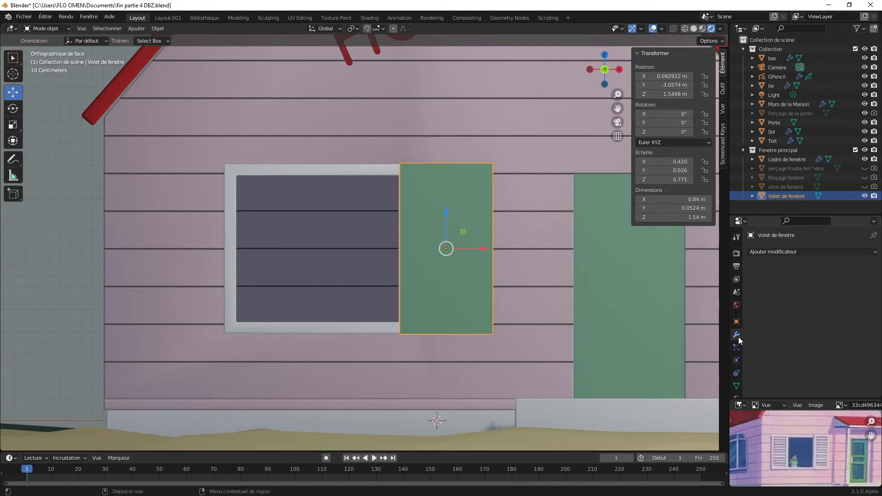
{"action": "left_click", "coordinate": [778, 252]}
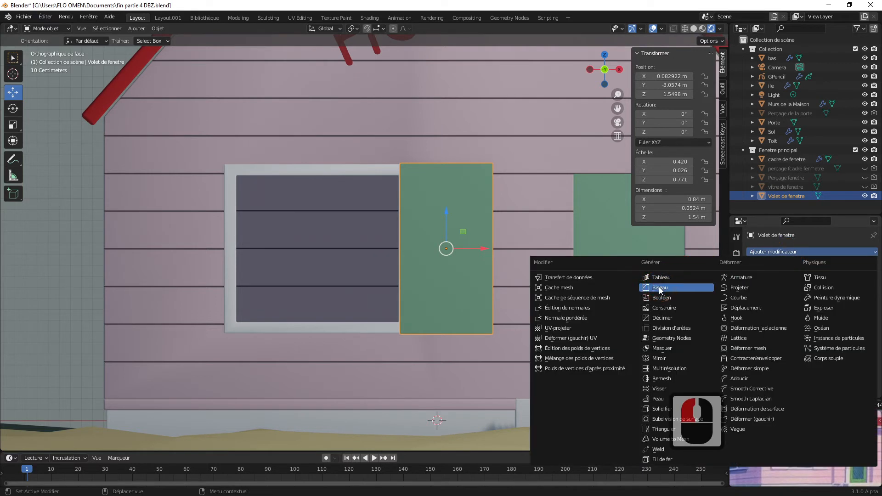
{"action": "left_click", "coordinate": [661, 358]}
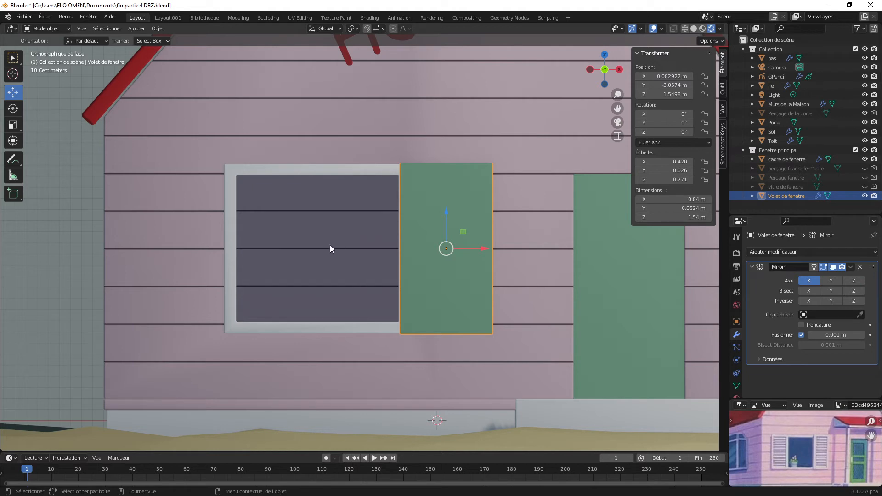
{"action": "left_click", "coordinate": [344, 174]}
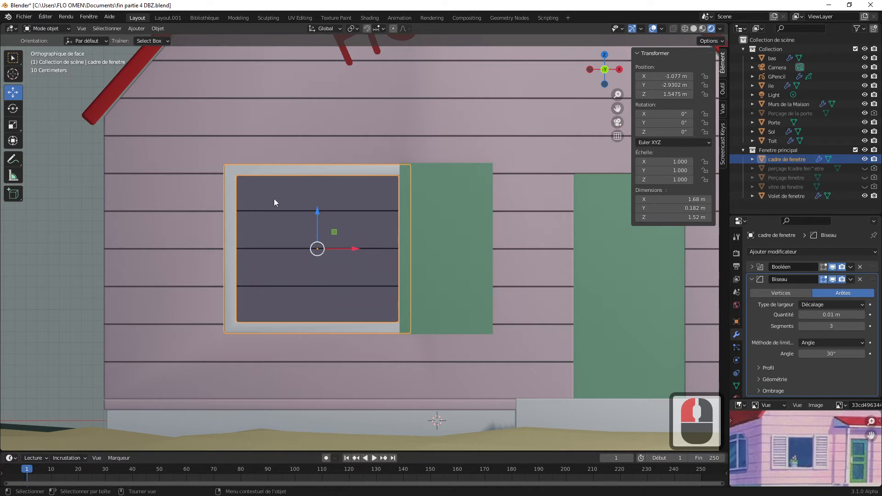
{"action": "left_click", "coordinate": [437, 207]}
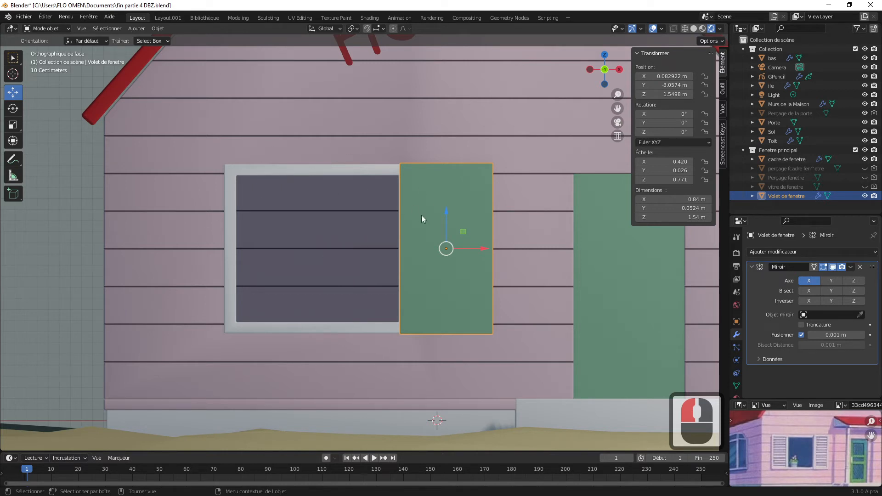
{"action": "left_click", "coordinate": [860, 315]}
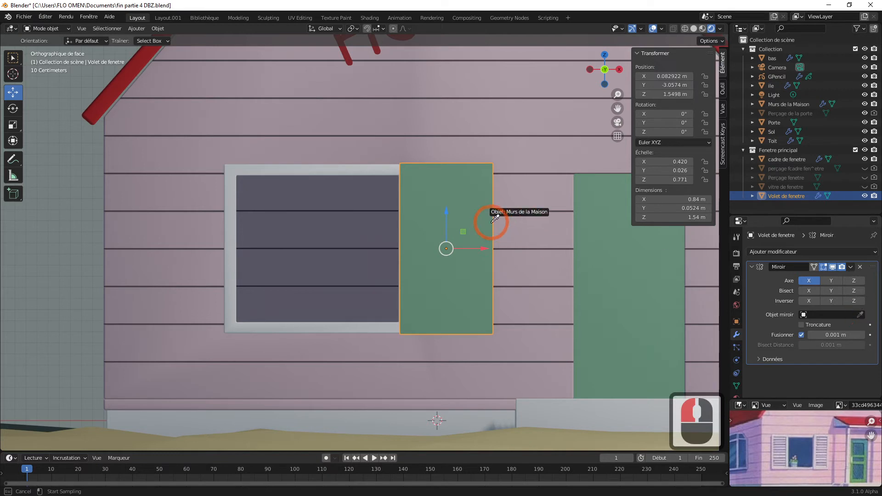
{"action": "left_click", "coordinate": [363, 172]}
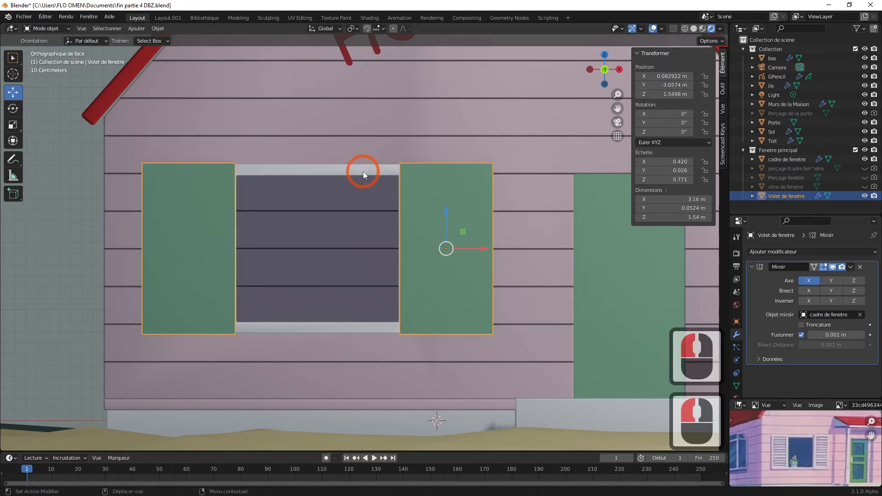
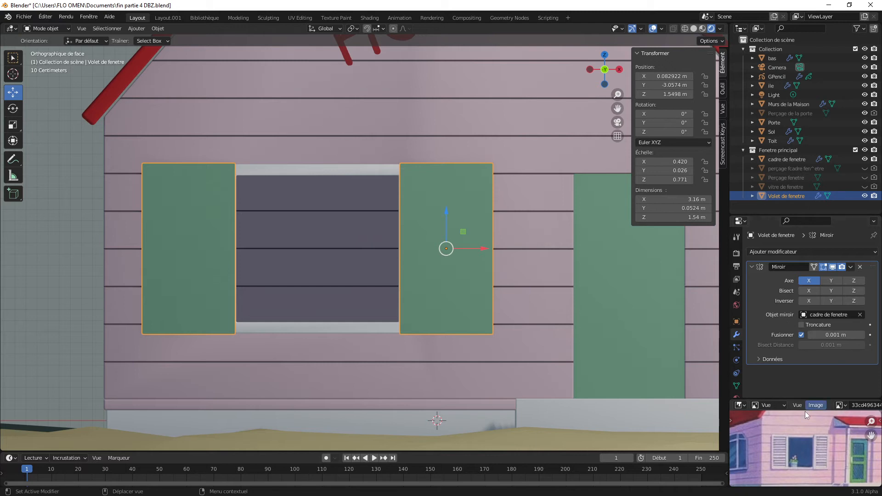
- Replace the shutter's material with the existing cadre fenetre material
{"action": "left_click_drag", "start_coordinate": [809, 396], "coordinate": [793, 424]}
{"action": "left_click", "coordinate": [737, 399]}
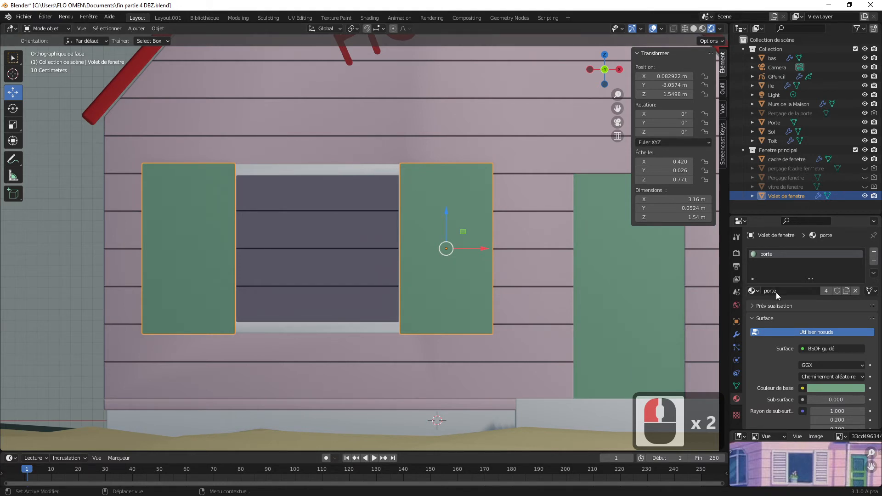
{"action": "left_click", "coordinate": [755, 291]}
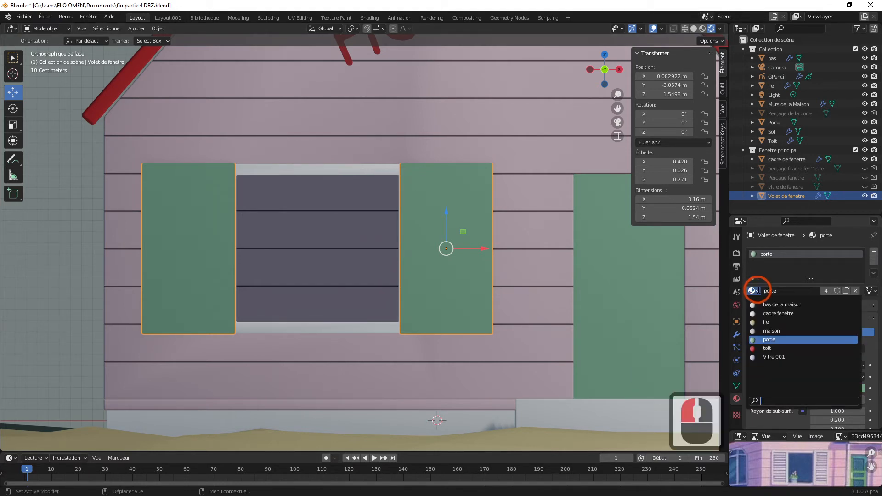
{"action": "left_click", "coordinate": [781, 313]}
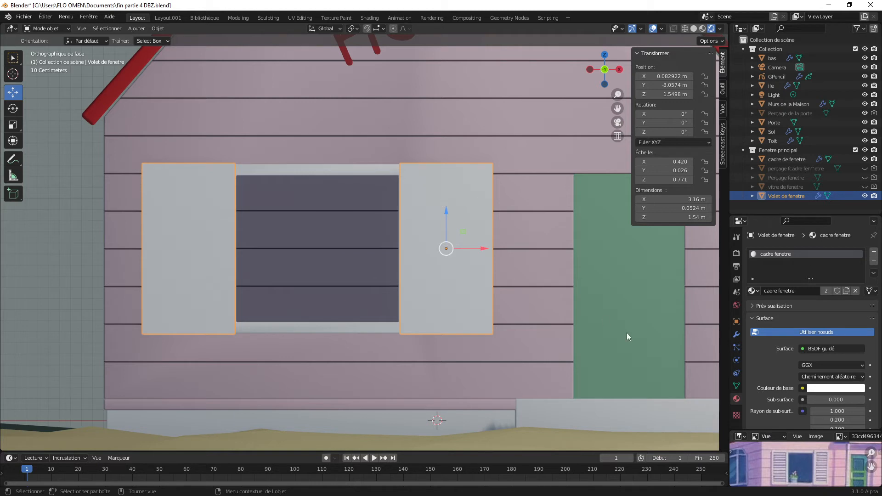
- Check the Kame House reference images, and duplicate the mirrored shutter object in place
{"action": "left_click", "coordinate": [167, 17]}
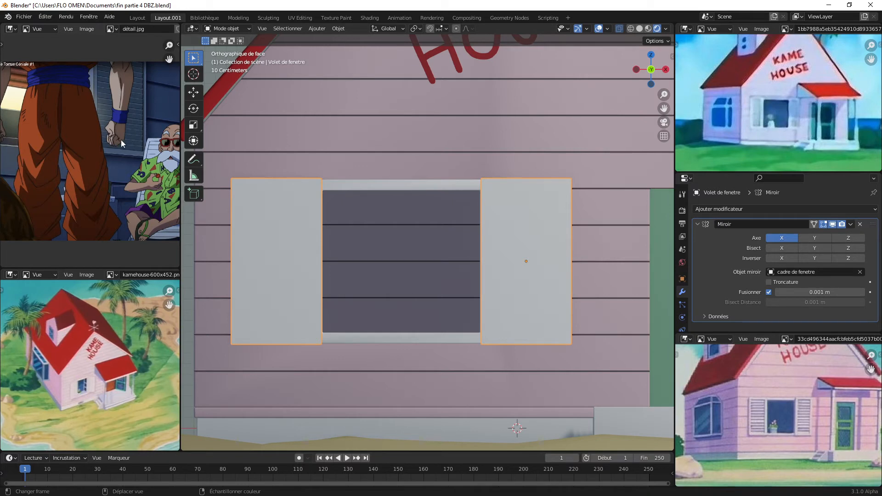
{"action": "left_click", "coordinate": [138, 18]}
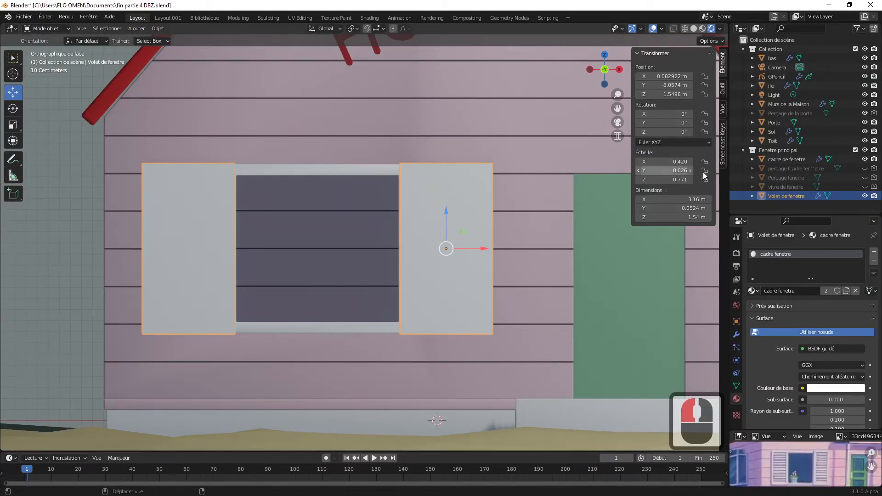
{"action": "left_click", "coordinate": [779, 197]}
{"action": "left_click", "coordinate": [783, 205]}
{"action": "left_click", "coordinate": [784, 196]}
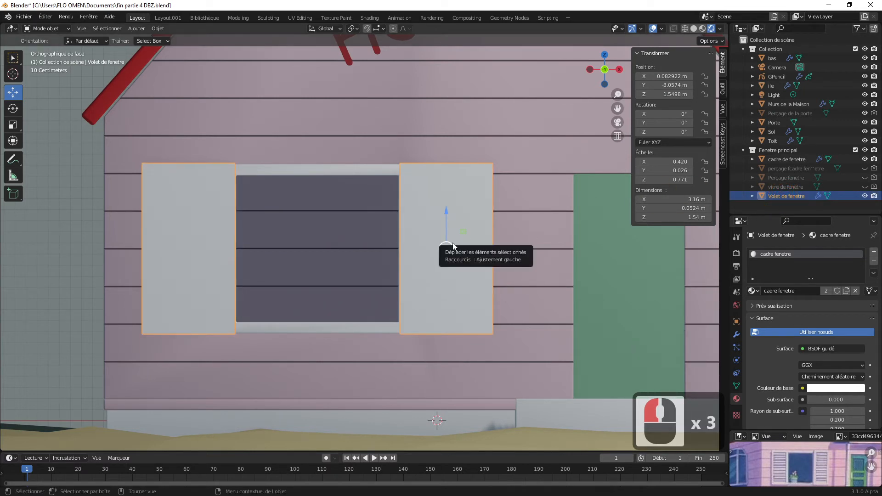
{"action": "key", "text": "shift+d"}
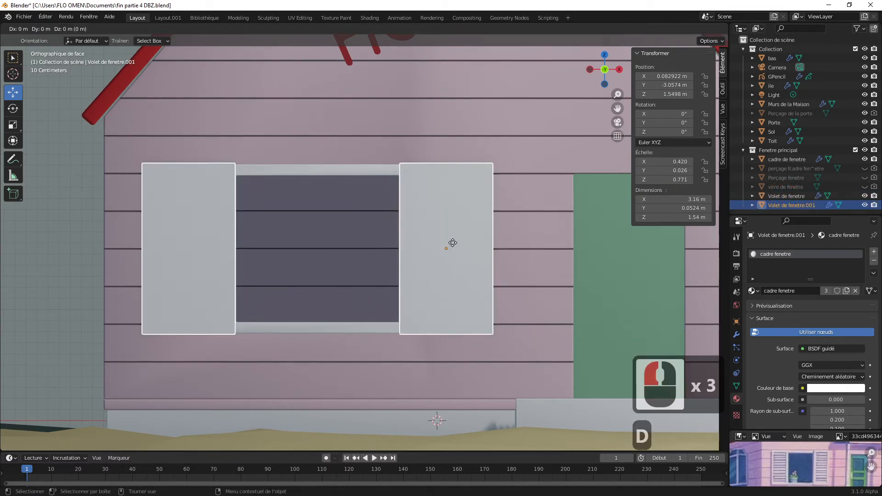
{"action": "left_click", "coordinate": [453, 243]}
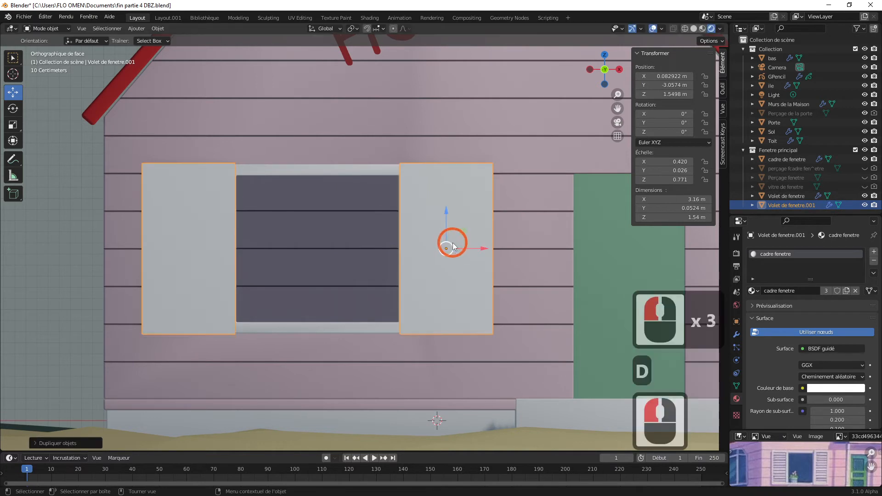
- Rename the duplicated shutter object as perç volet de fenetre and select it
{"action": "double_click", "coordinate": [792, 205]}
{"action": "type", "text": "per"}
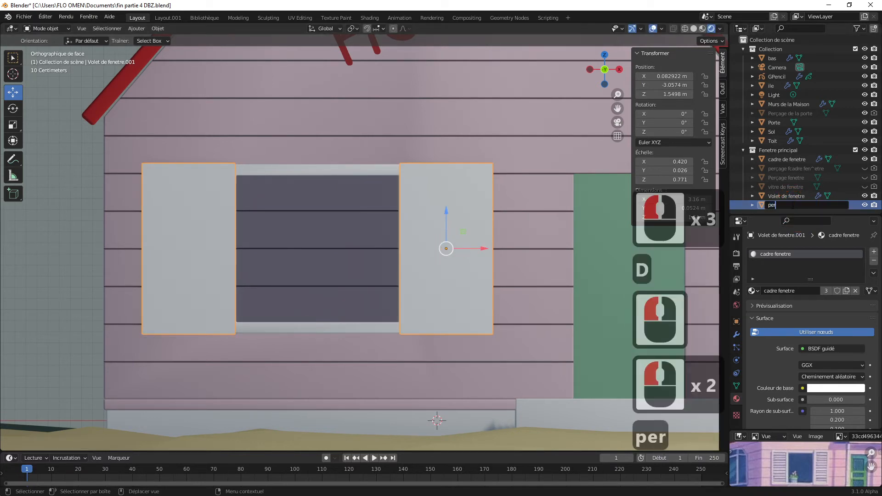
{"action": "type", "text": "ç"}
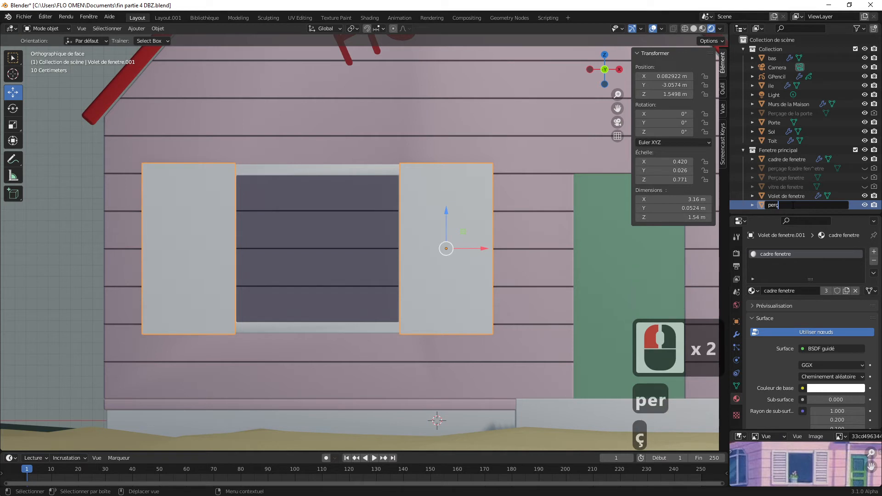
{"action": "type", "text": " volet de fenetre"}
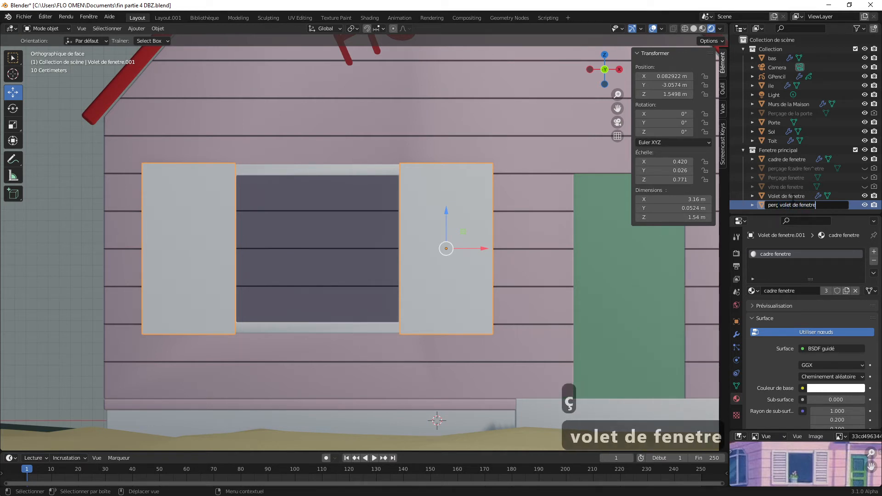
{"action": "left_click", "coordinate": [796, 199]}
{"action": "left_click", "coordinate": [790, 169]}
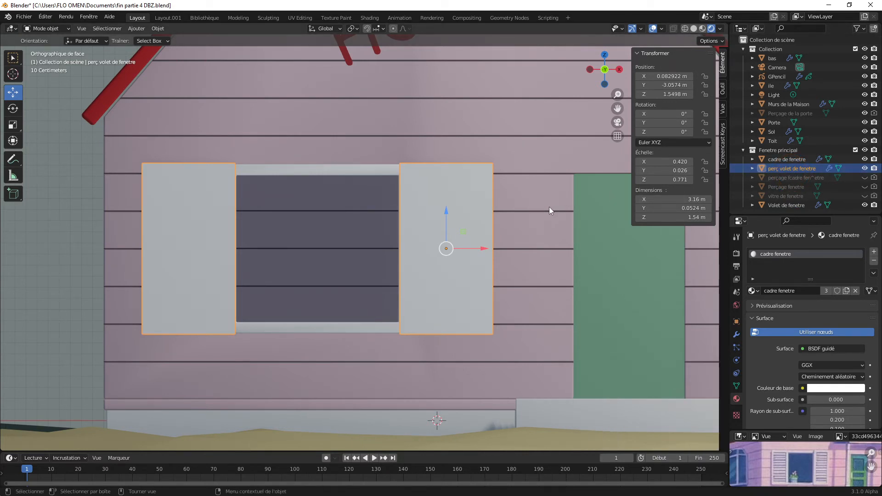
- Shrink perç volet de fenetre uniformly to an X scale of about 0.364, and stretch it along Z to about 1.42 m high
{"action": "key", "text": "s"}
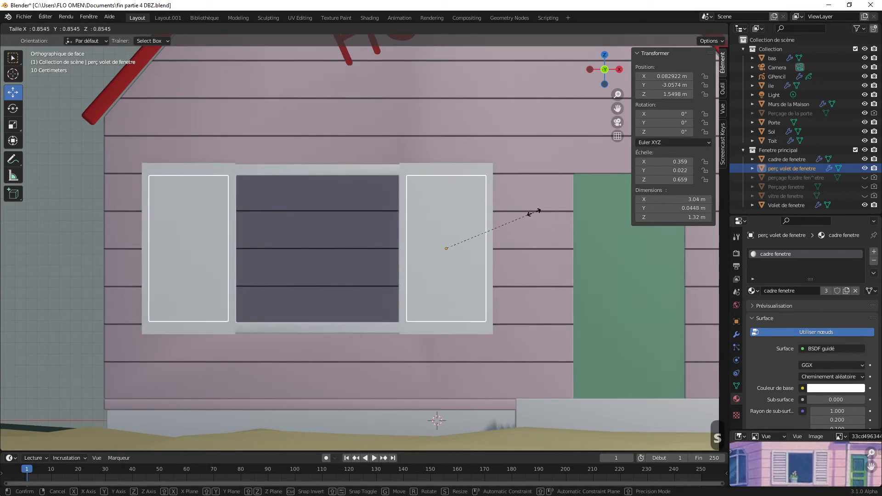
{"action": "left_click", "coordinate": [536, 212]}
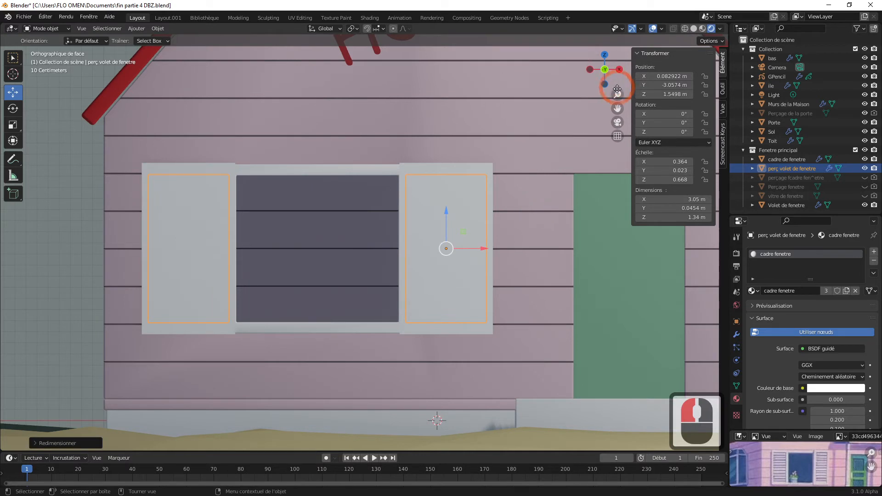
{"action": "left_click_drag", "start_coordinate": [618, 94], "coordinate": [644, 54]}
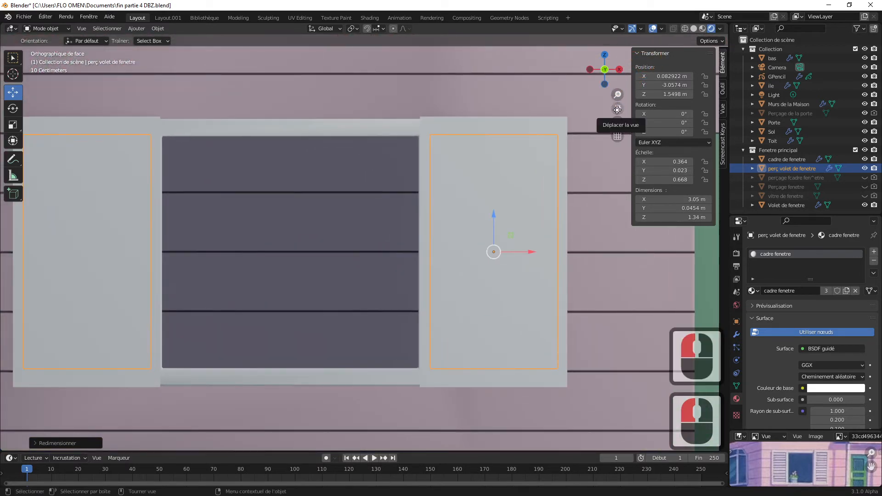
{"action": "left_click_drag", "start_coordinate": [619, 109], "coordinate": [530, 108]}
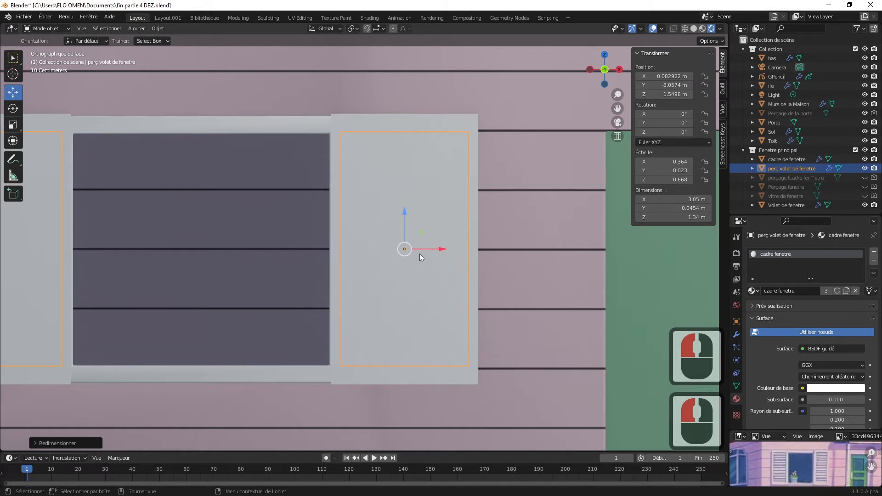
{"action": "key", "text": "s"}
{"action": "key", "text": "z"}
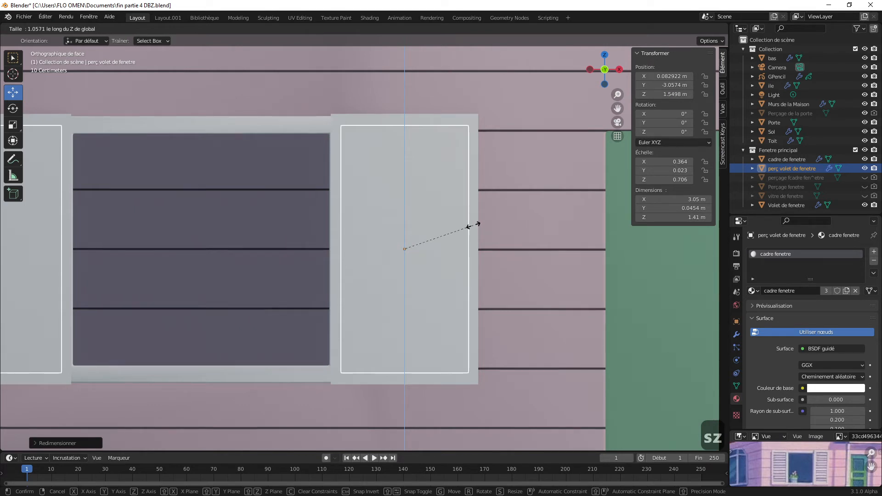
{"action": "left_click", "coordinate": [472, 224]}
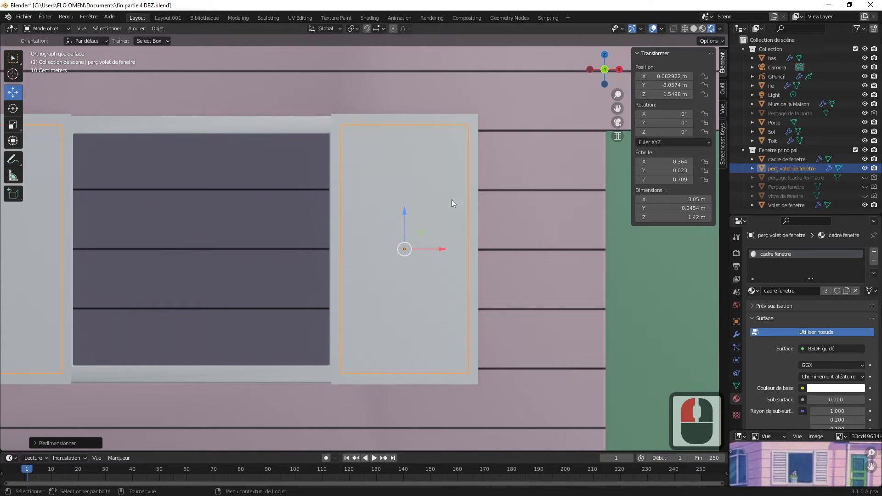
- Scale perç volet de fenetre along Y to about 0.158 m so it protrudes through the shutter's thickness
{"action": "left_click_drag", "start_coordinate": [618, 81], "coordinate": [603, 151]}
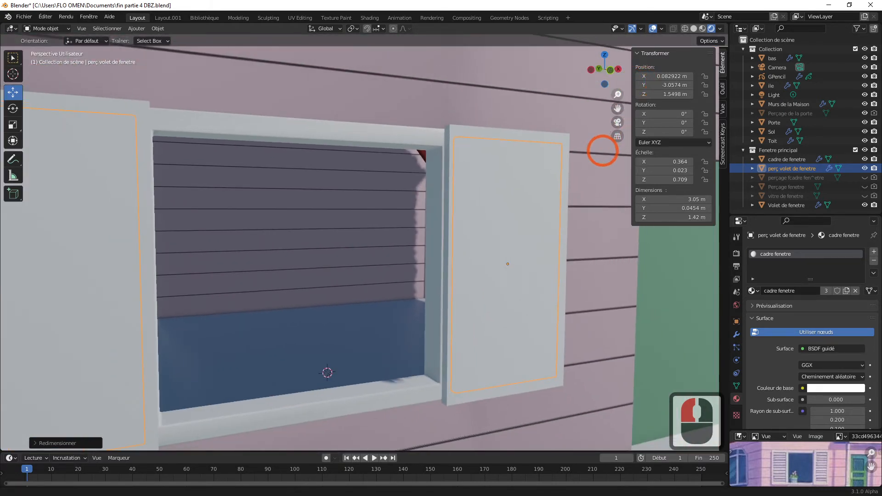
{"action": "left_click", "coordinate": [550, 150]}
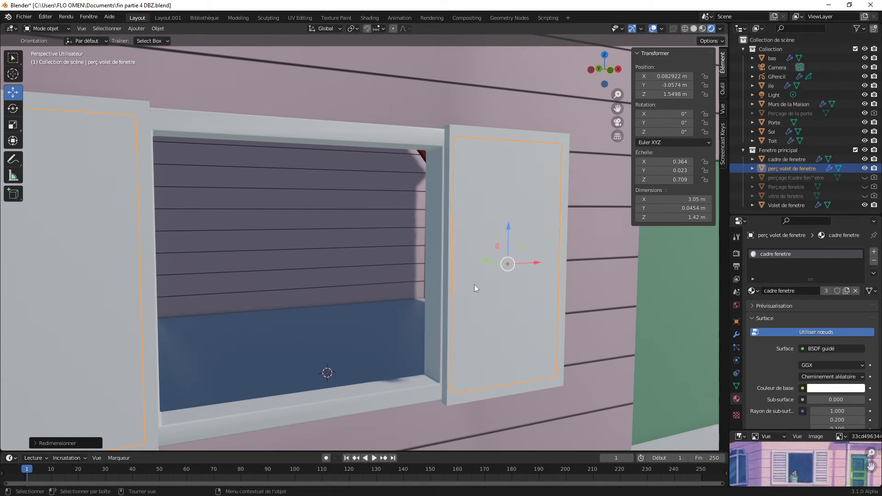
{"action": "key", "text": "s"}
{"action": "key", "text": "y"}
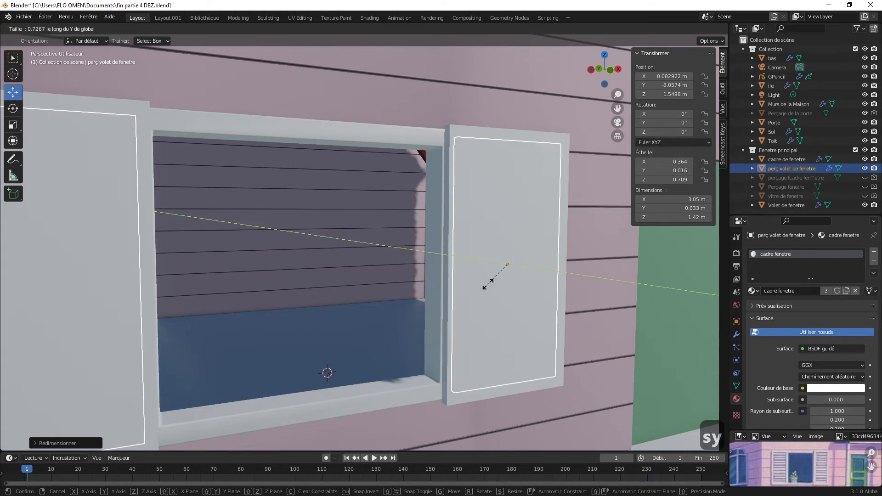
{"action": "left_click", "coordinate": [387, 328]}
{"action": "left_click", "coordinate": [486, 327]}
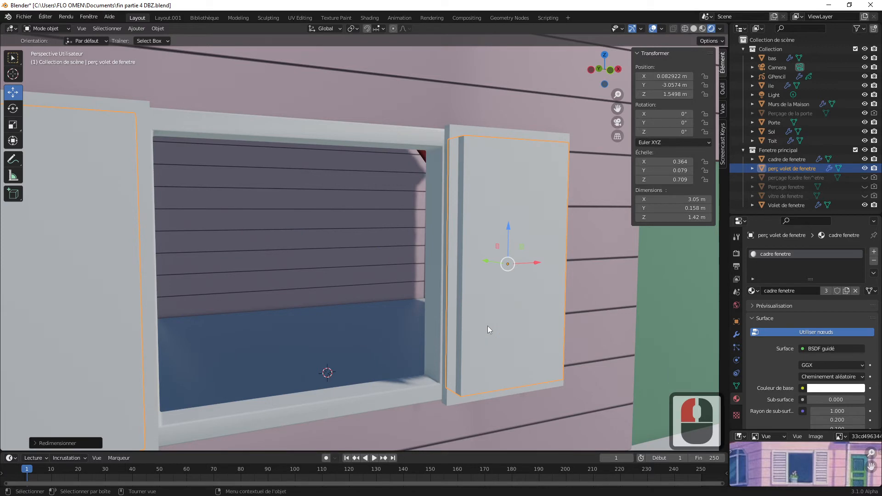
- Add a Boolean Difference modifier to Volet de fenetre, using perç volet de fenetre as the cutting object
{"action": "left_click", "coordinate": [456, 132]}
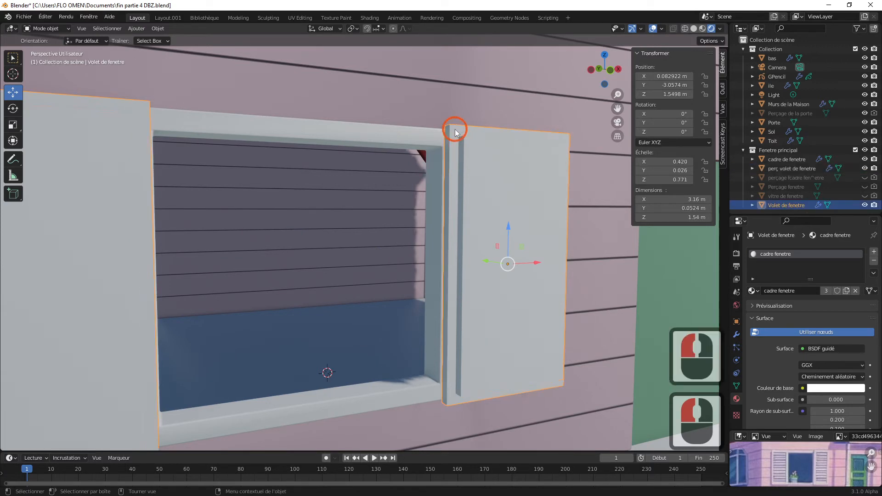
{"action": "left_click", "coordinate": [737, 335]}
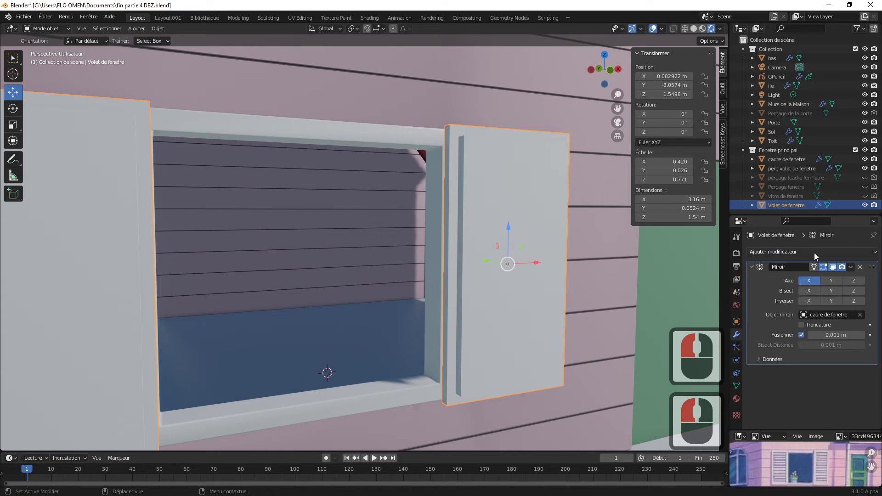
{"action": "left_click", "coordinate": [753, 267]}
{"action": "left_click", "coordinate": [769, 251]}
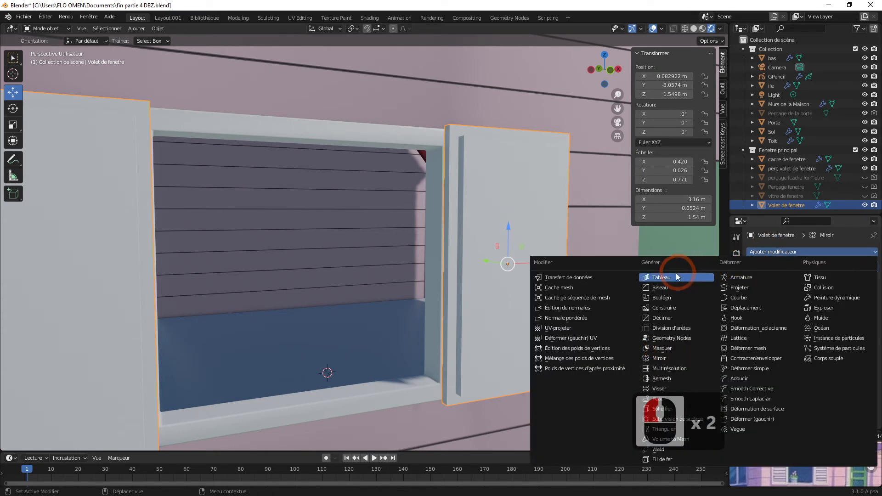
{"action": "left_click", "coordinate": [662, 298]}
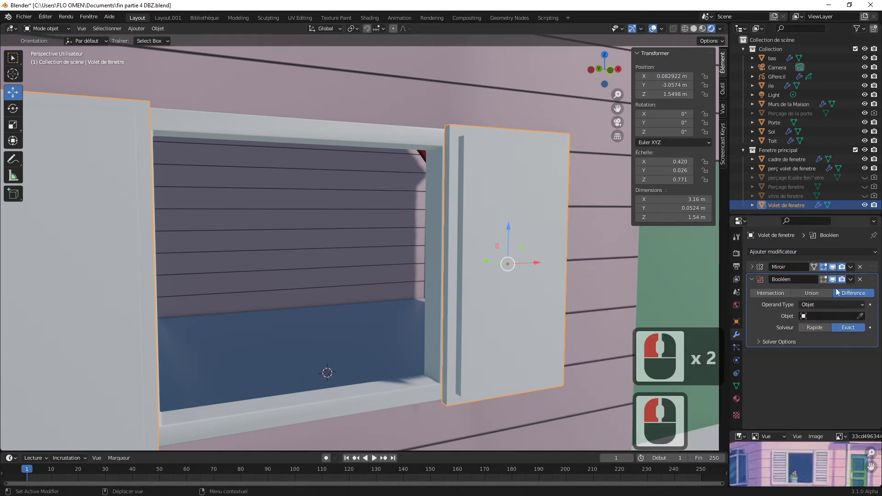
{"action": "left_click", "coordinate": [860, 316]}
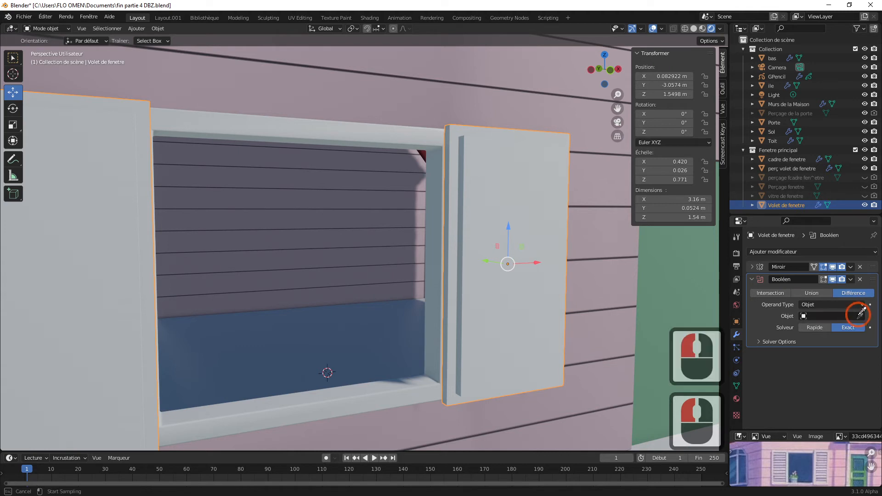
{"action": "left_click", "coordinate": [473, 150]}
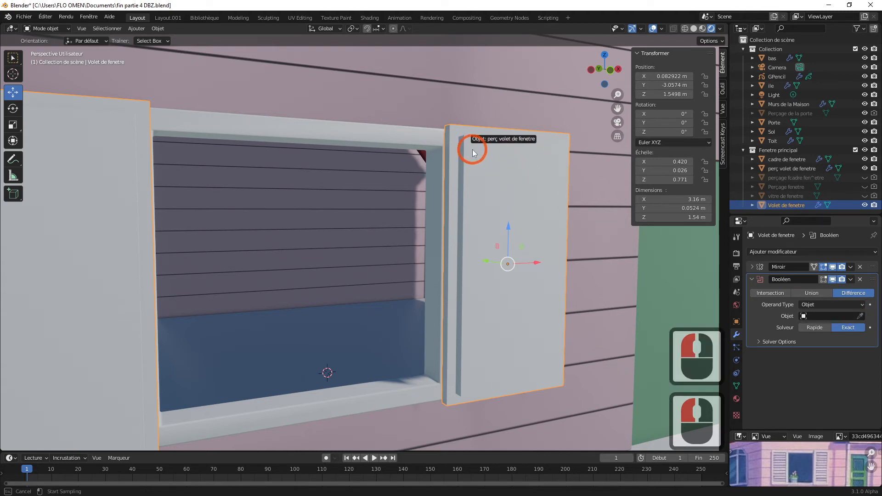
- Hide the perç volet de fenetre cutter in both the viewport and renders
{"action": "left_click", "coordinate": [523, 176]}
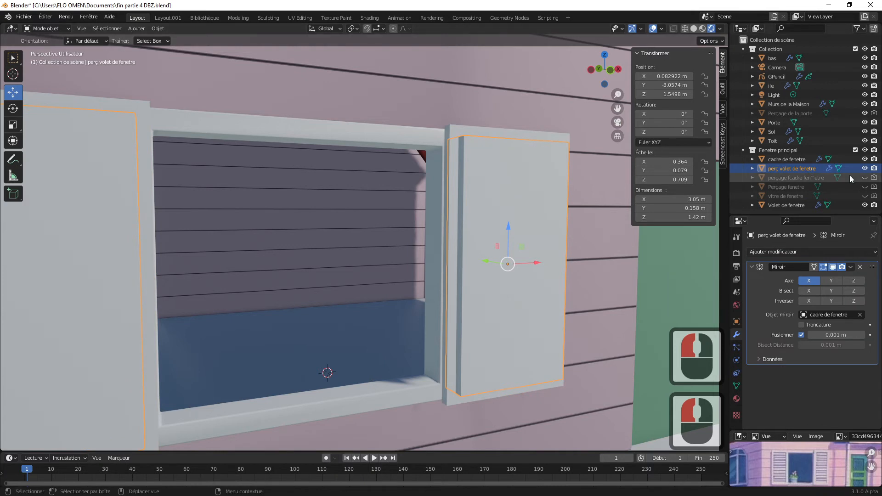
{"action": "left_click", "coordinate": [865, 168]}
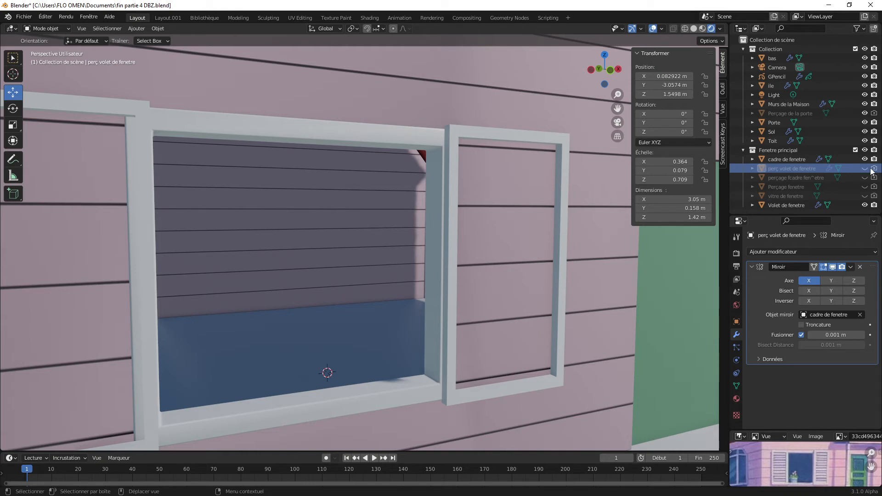
{"action": "left_click", "coordinate": [736, 322]}
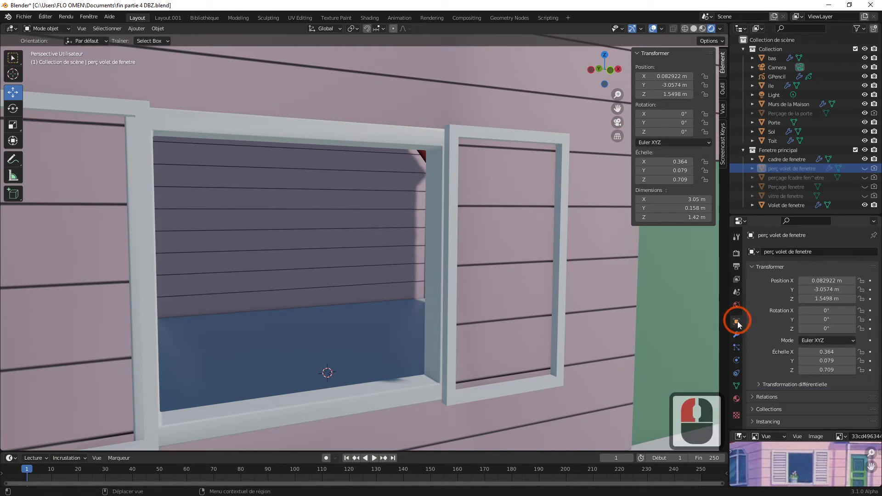
{"action": "left_click", "coordinate": [736, 321]}
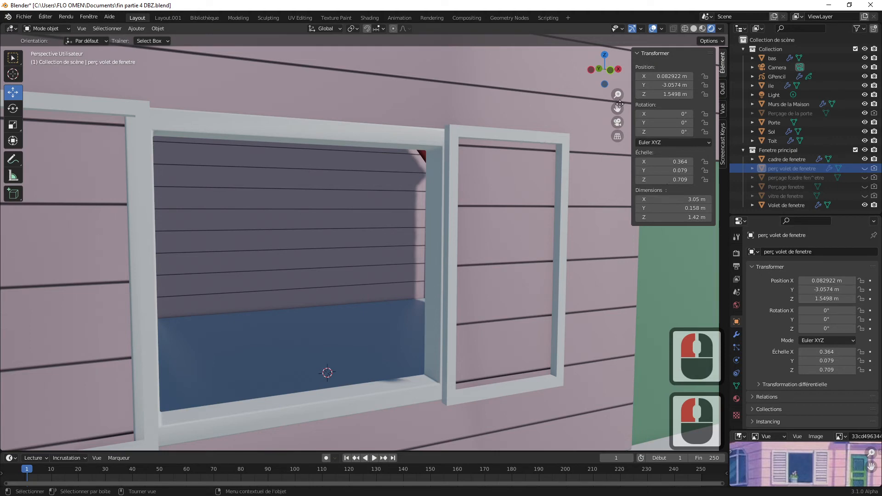
- Examine the hollowed shutter frames on the house facade and compare them with the Kame House reference images
{"action": "left_click_drag", "start_coordinate": [618, 94], "coordinate": [586, 173]}
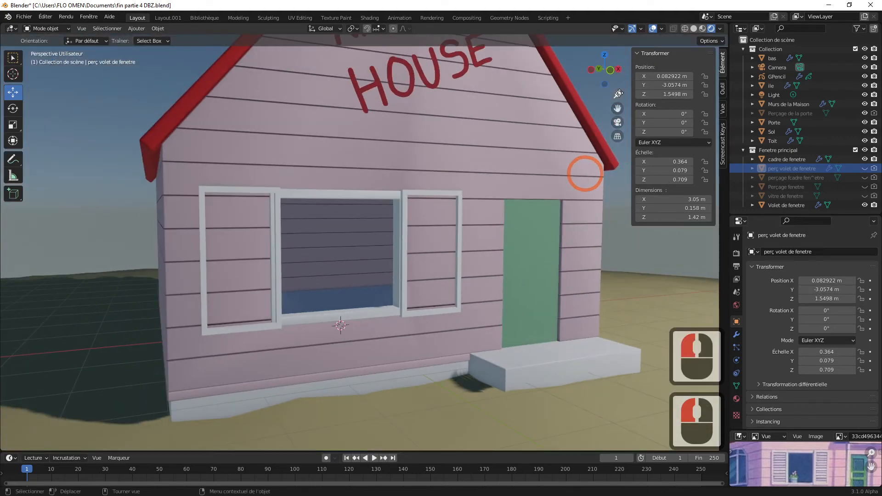
{"action": "left_click", "coordinate": [421, 206]}
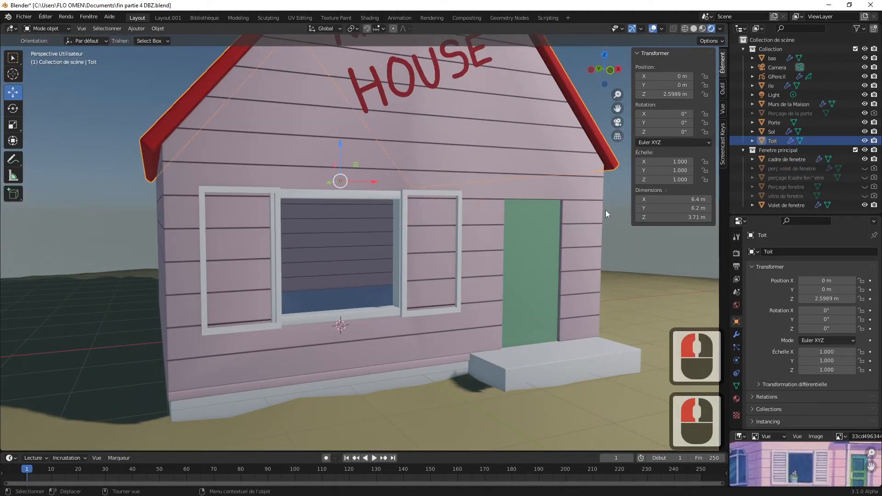
{"action": "left_click", "coordinate": [617, 225]}
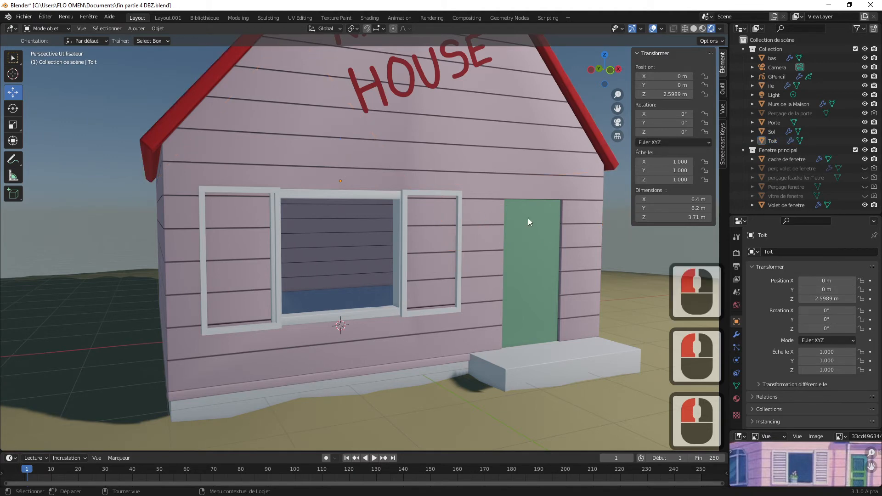
{"action": "left_click", "coordinate": [158, 18]}
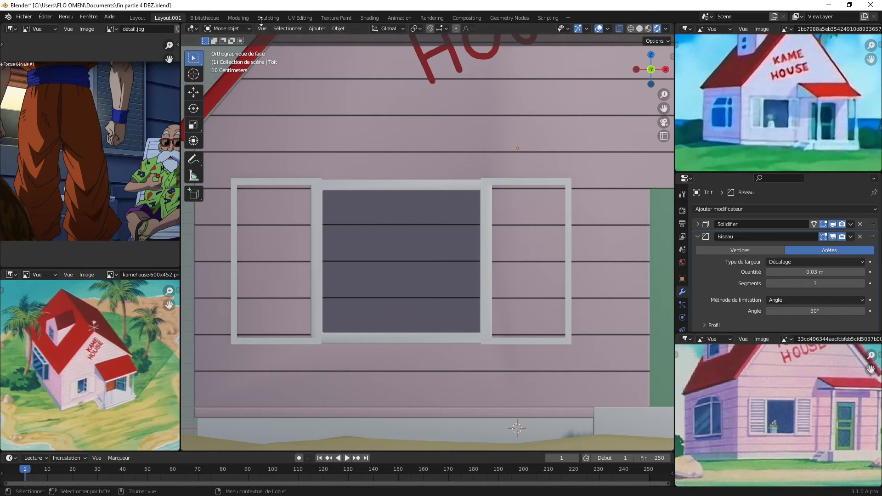
{"action": "left_click", "coordinate": [138, 18]}
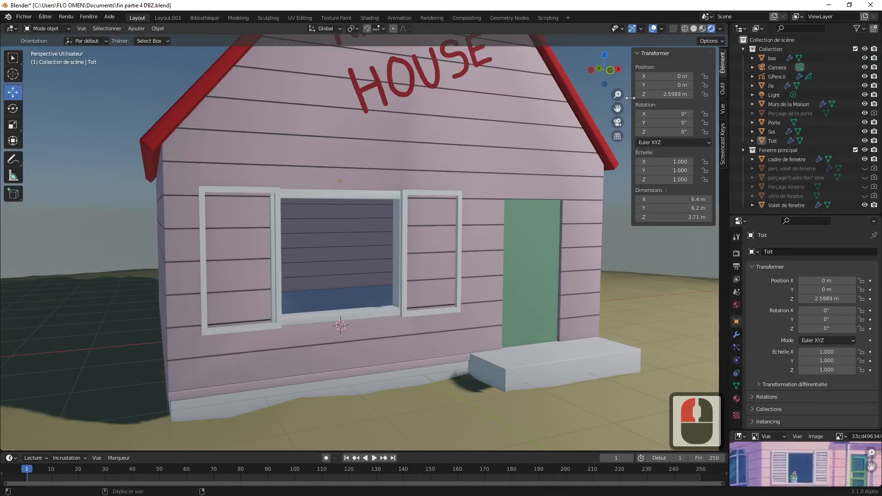
- Unhide perç volet de fenetre in the viewport and duplicate it in place
{"action": "left_click_drag", "start_coordinate": [617, 94], "coordinate": [699, 56]}
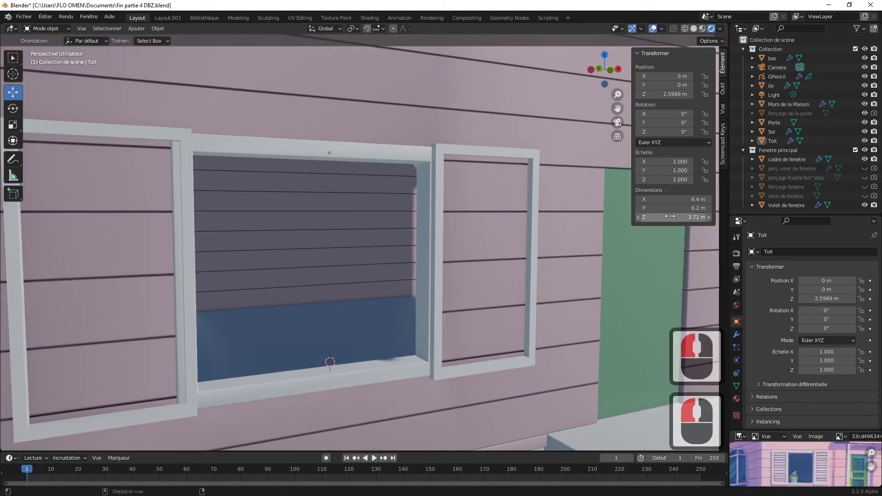
{"action": "left_click", "coordinate": [527, 220]}
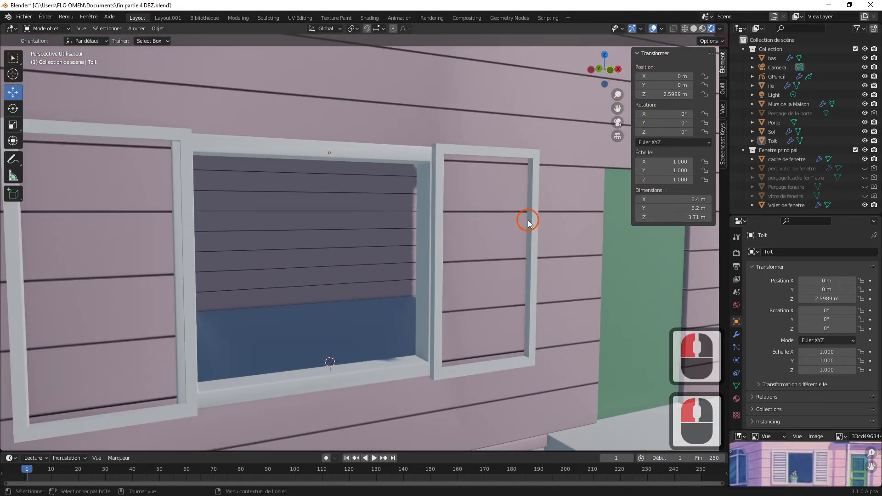
{"action": "left_click", "coordinate": [533, 223]}
{"action": "left_click", "coordinate": [532, 221]}
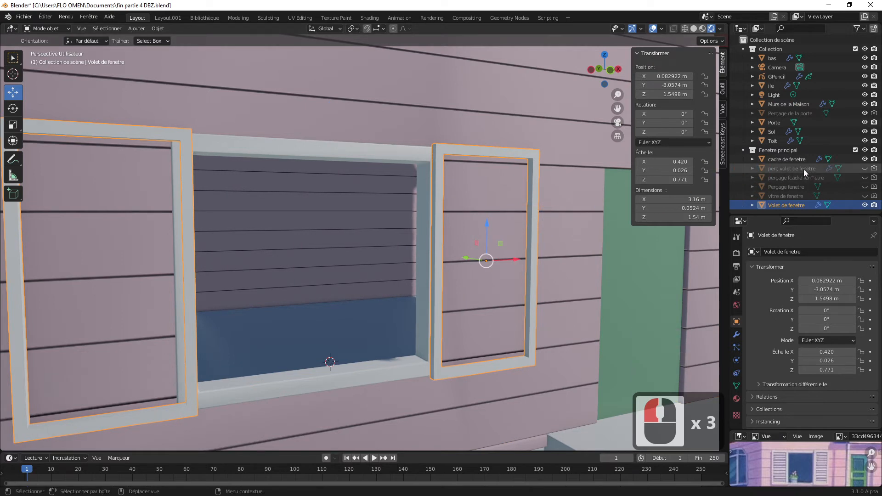
{"action": "left_click", "coordinate": [865, 169]}
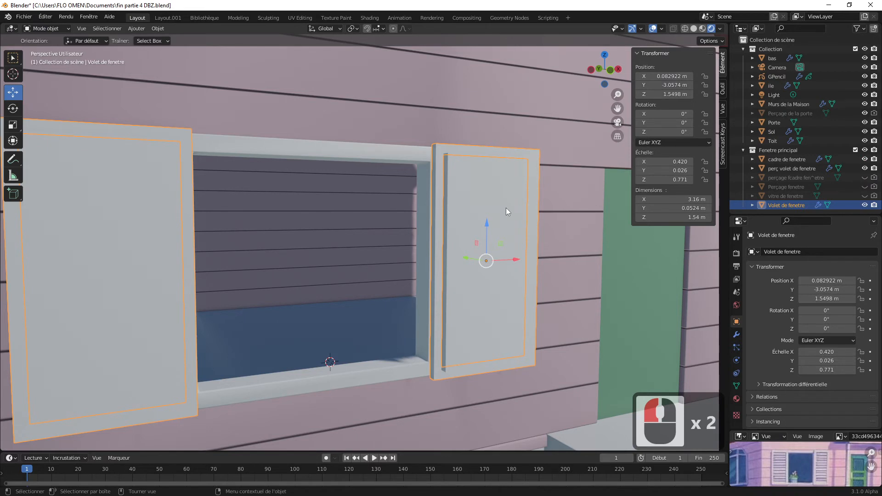
{"action": "left_click", "coordinate": [776, 169]}
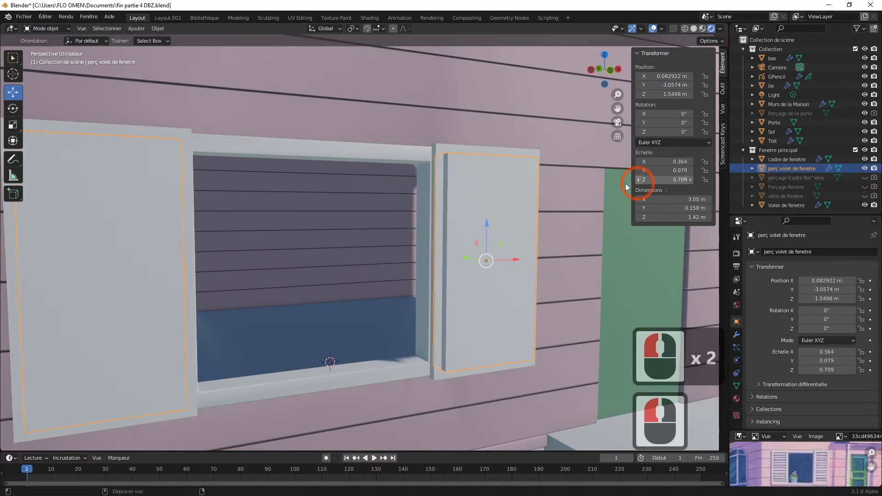
{"action": "key", "text": "shift+d"}
{"action": "left_click", "coordinate": [489, 184]}
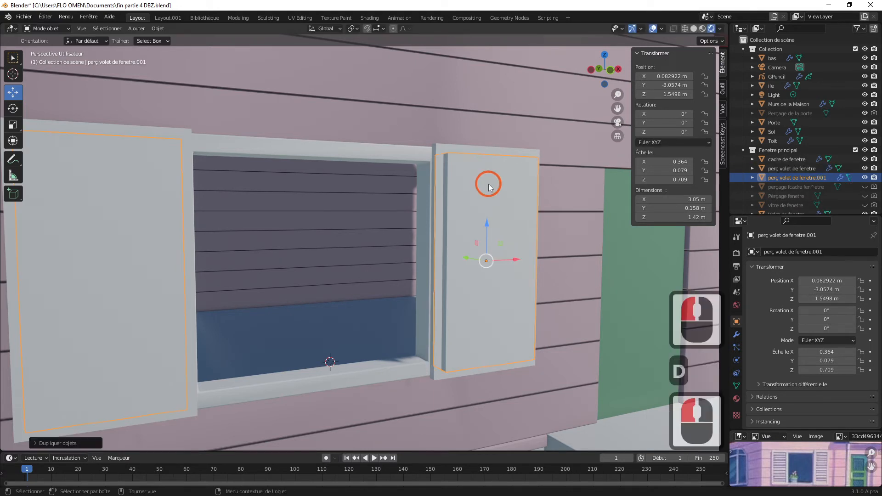
- Rename the duplicated cutter as latte store and hide the original perç volet de fenetre in the viewport
{"action": "double_click", "coordinate": [779, 177]}
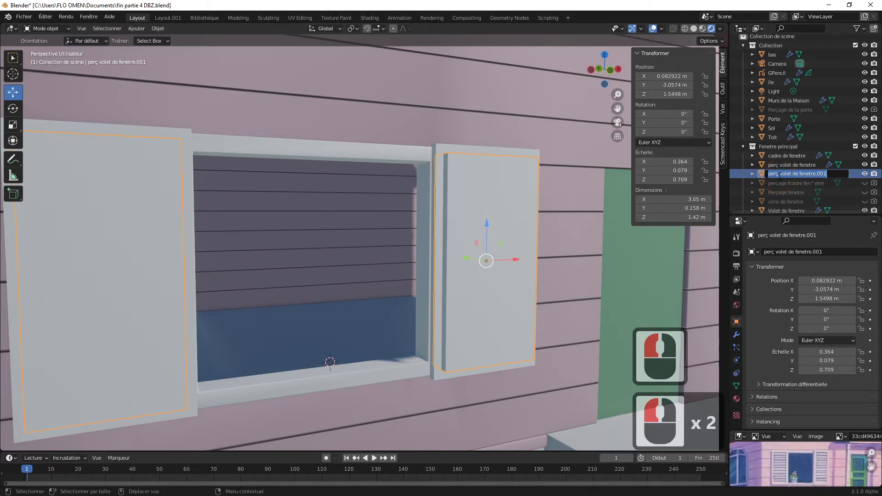
{"action": "type", "text": "latte store"}
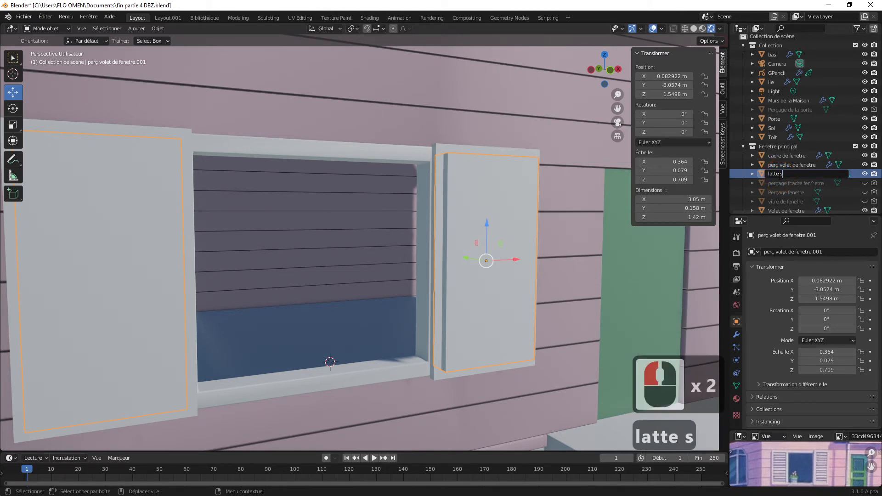
{"action": "left_click", "coordinate": [792, 180]}
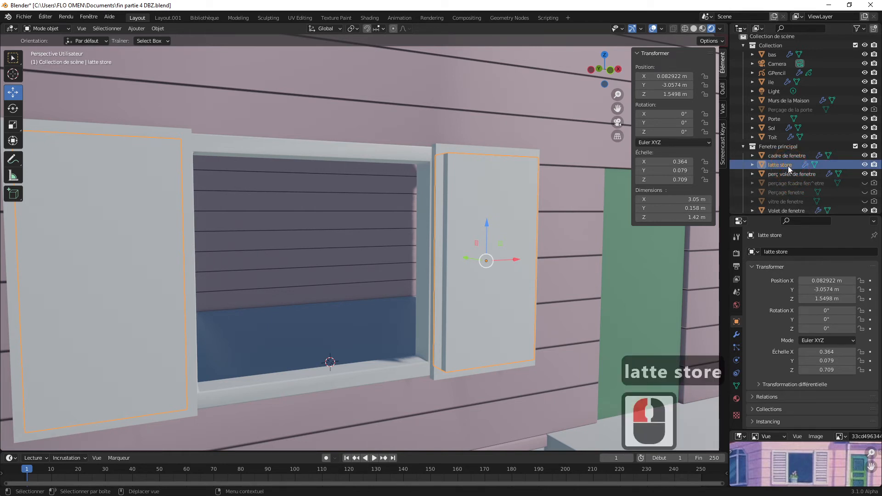
{"action": "left_click", "coordinate": [791, 174]}
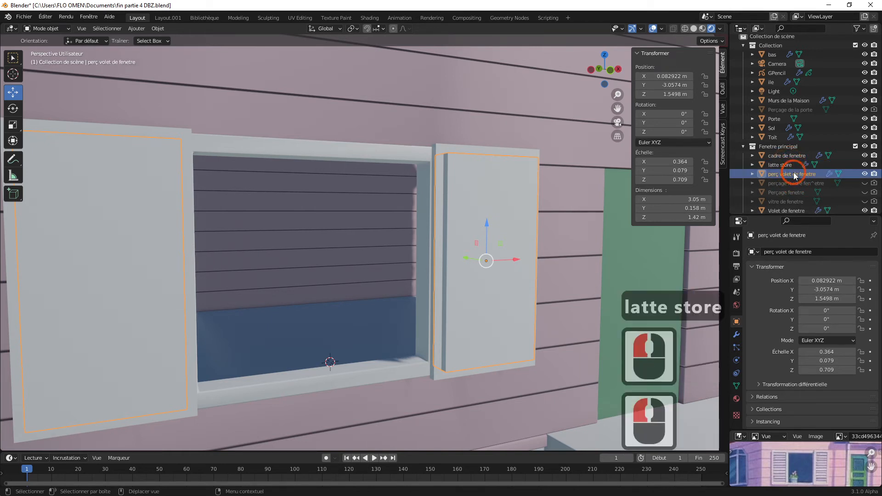
{"action": "left_click", "coordinate": [865, 174]}
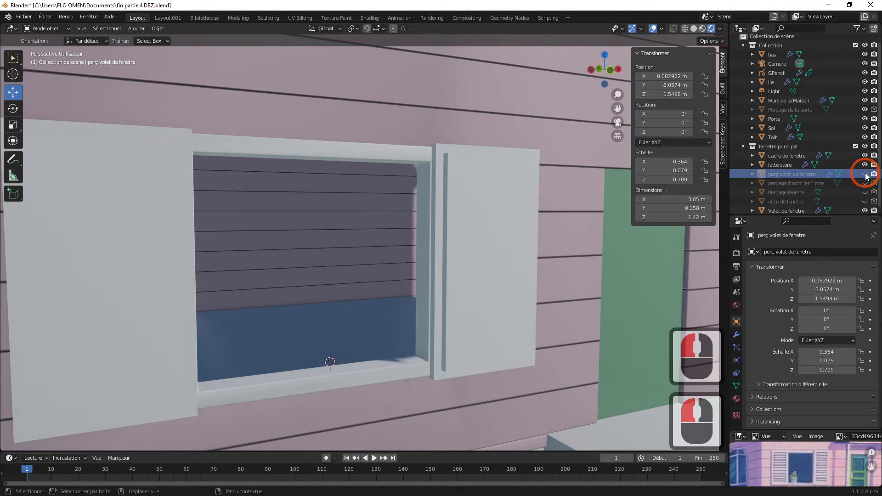
- Delete the four front corner vertices of latte store's mesh to reduce it to a flat plane, and return to Object Mode
{"action": "left_click", "coordinate": [784, 165]}
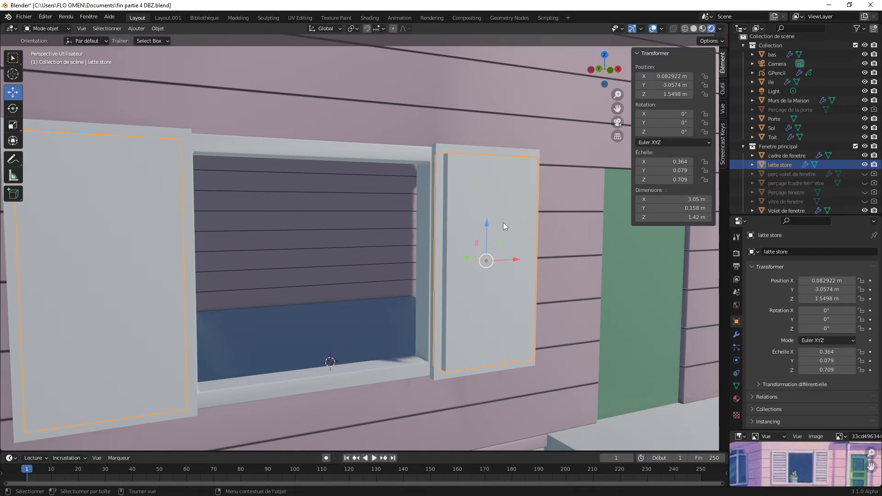
{"action": "left_click", "coordinate": [736, 334]}
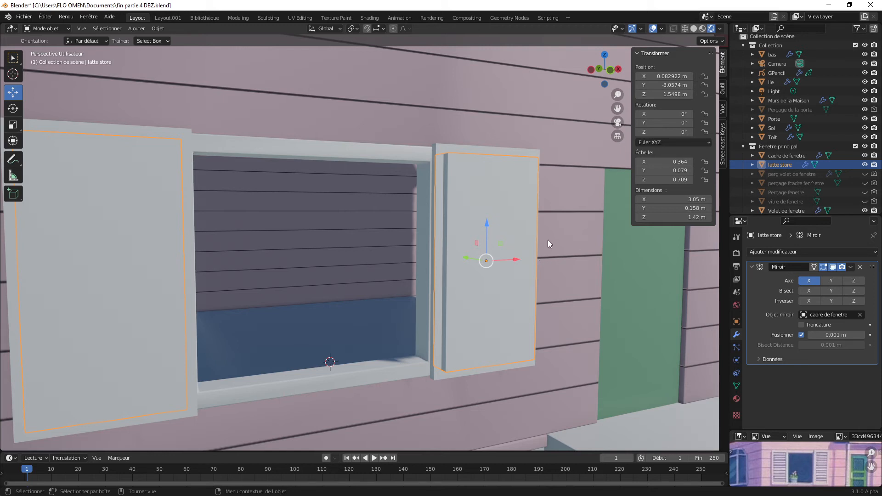
{"action": "key", "text": "Tab"}
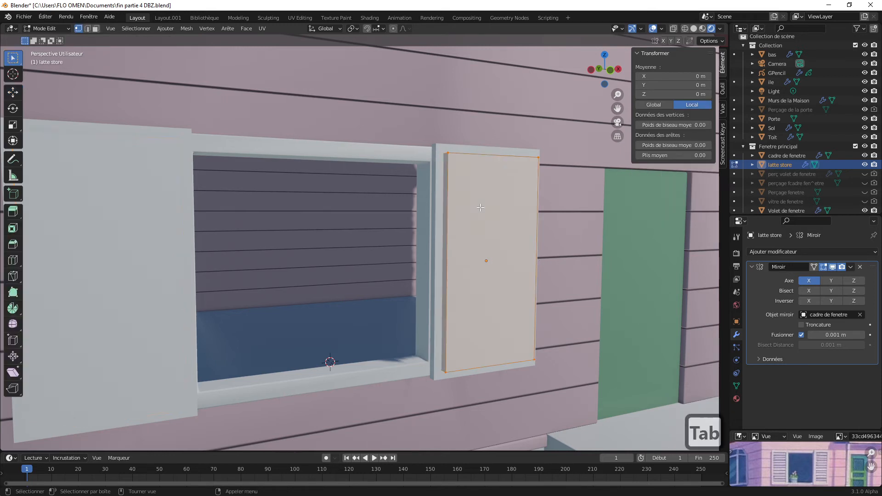
{"action": "left_click", "coordinate": [451, 157]}
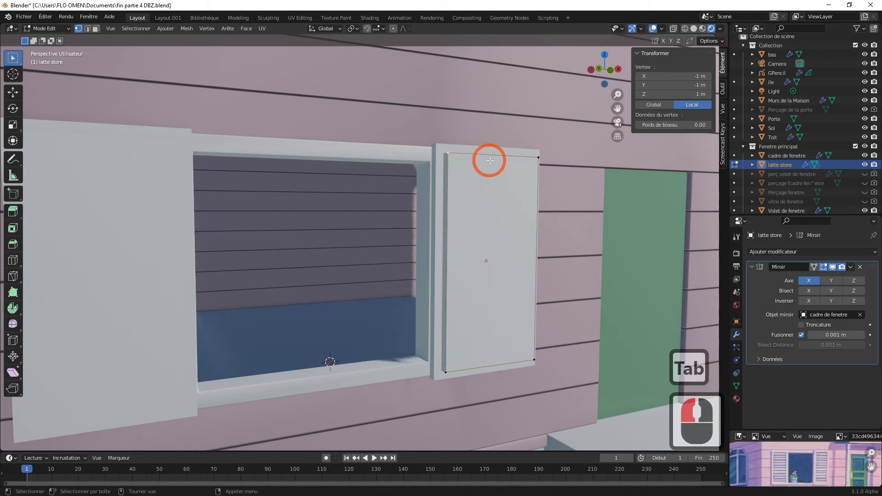
{"action": "left_click", "coordinate": [539, 158], "text": "shift"}
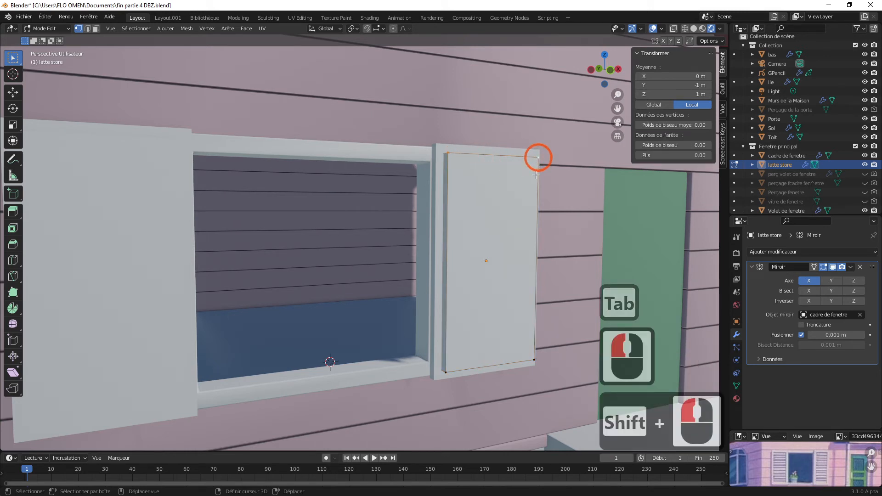
{"action": "left_click", "coordinate": [446, 374], "text": "shift"}
{"action": "left_click", "coordinate": [534, 360], "text": "shift"}
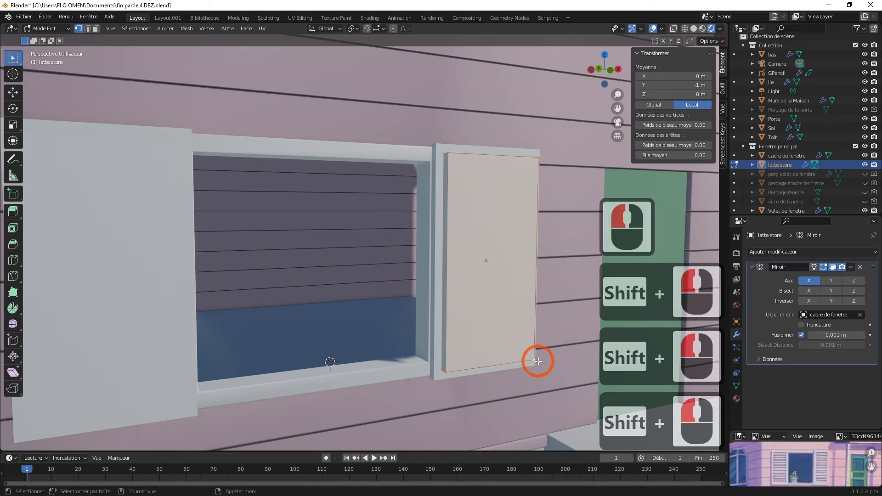
{"action": "key", "text": "Delete"}
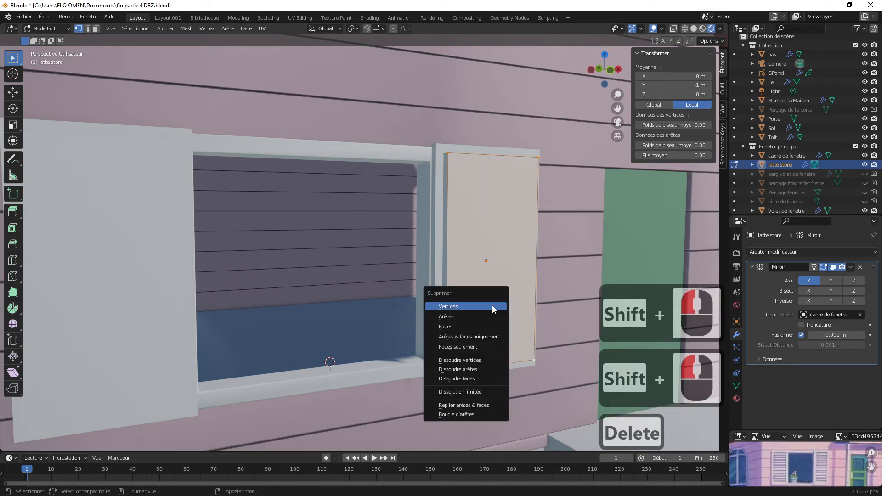
{"action": "left_click", "coordinate": [489, 306]}
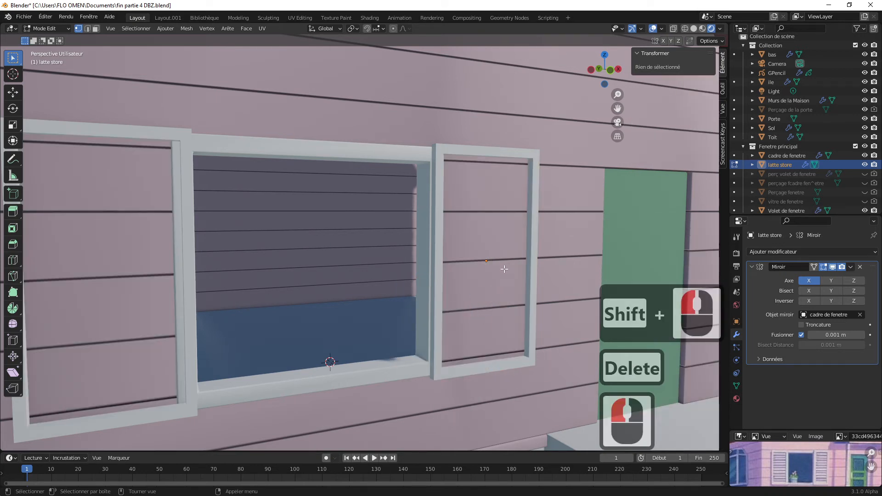
{"action": "left_click", "coordinate": [46, 29]}
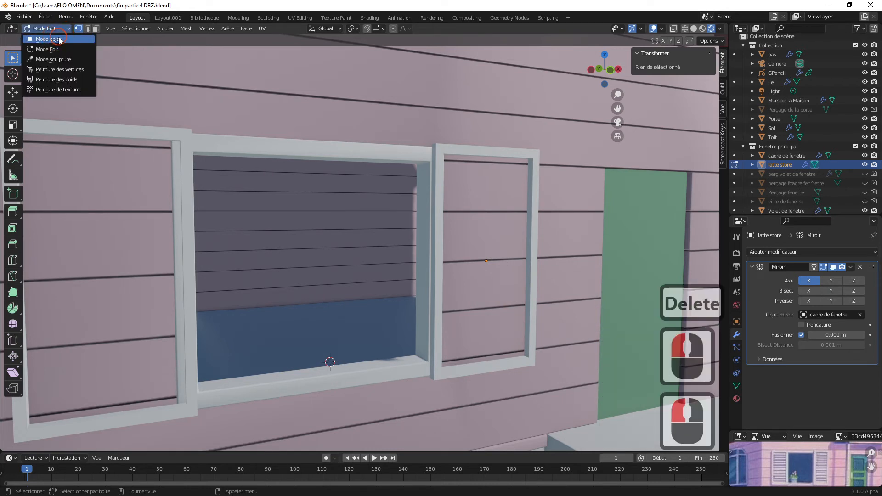
{"action": "left_click", "coordinate": [42, 36]}
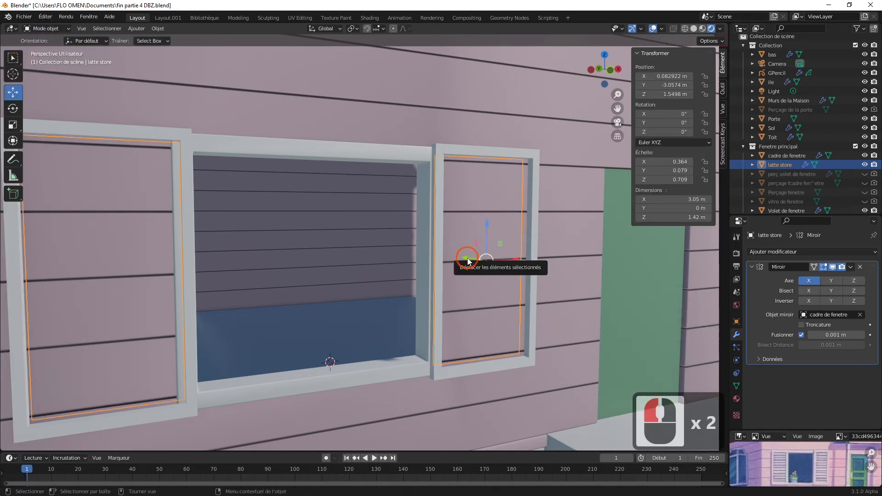
- Move the latte store plane forward to about Y -3.22 m and scale it along Z to about 0.33 m high
{"action": "mouse_move", "coordinate": [467, 260]}
{"action": "left_mouse_down"}
{"action": "mouse_move", "coordinate": [476, 256]}
{"action": "mouse_move", "coordinate": [484, 267]}
{"action": "left_mouse_up"}
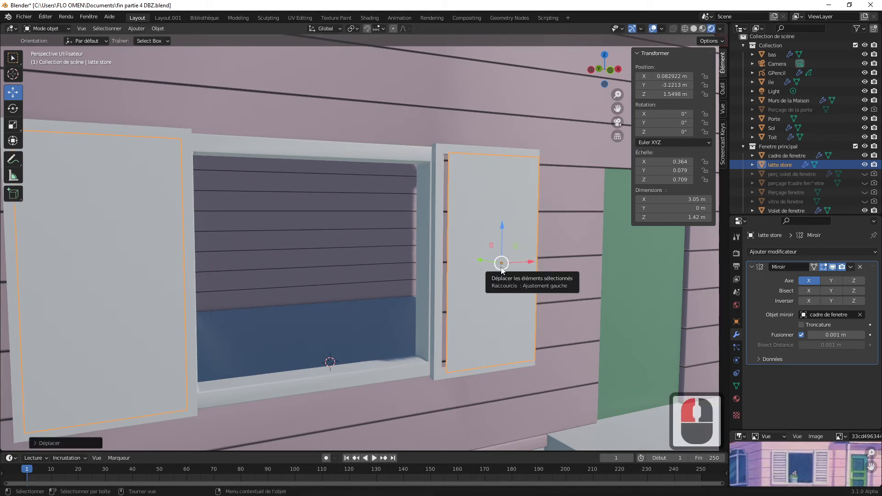
{"action": "key", "text": "s"}
{"action": "key", "text": "z"}
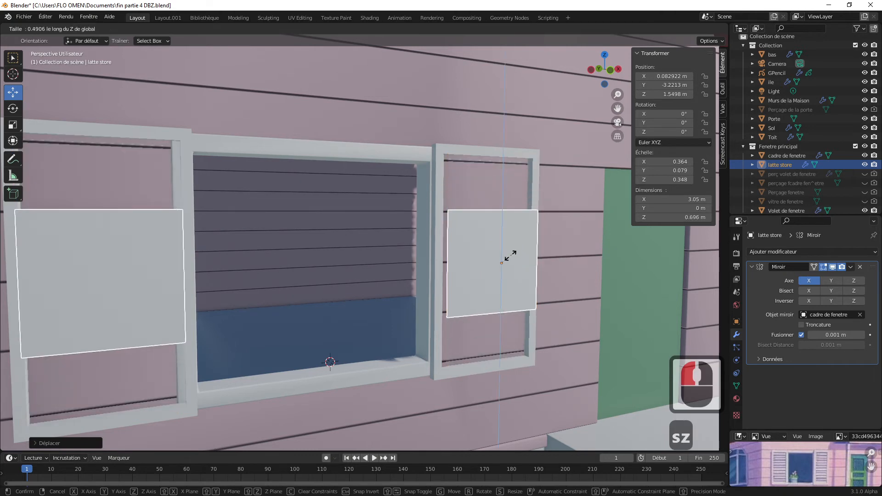
{"action": "left_click", "coordinate": [504, 267]}
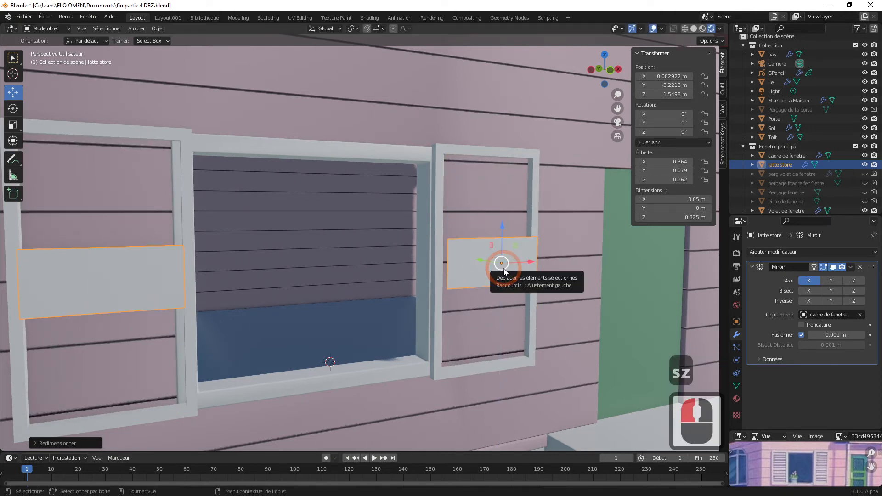
- From the front, shift latte store to about X 0.107 m, centred on the shutter frame, and scale its height to about 0.047 m
{"action": "key", "text": "KP_1"}
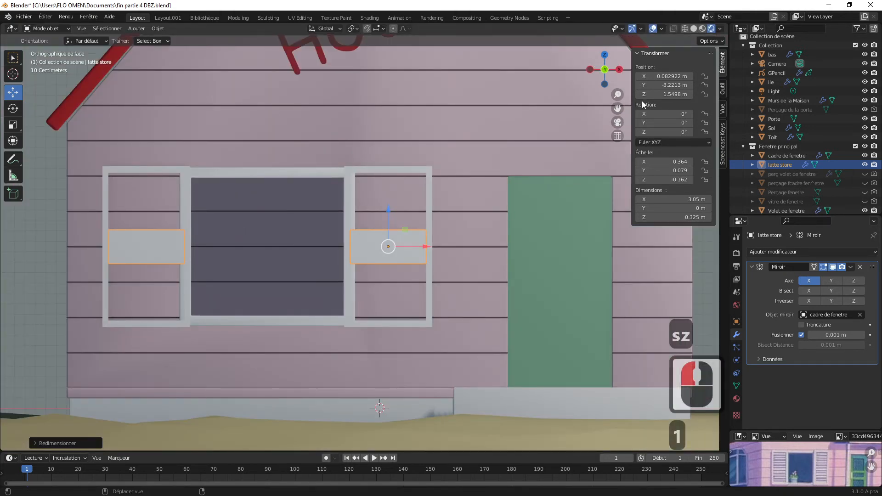
{"action": "left_click_drag", "start_coordinate": [618, 95], "coordinate": [620, 95]}
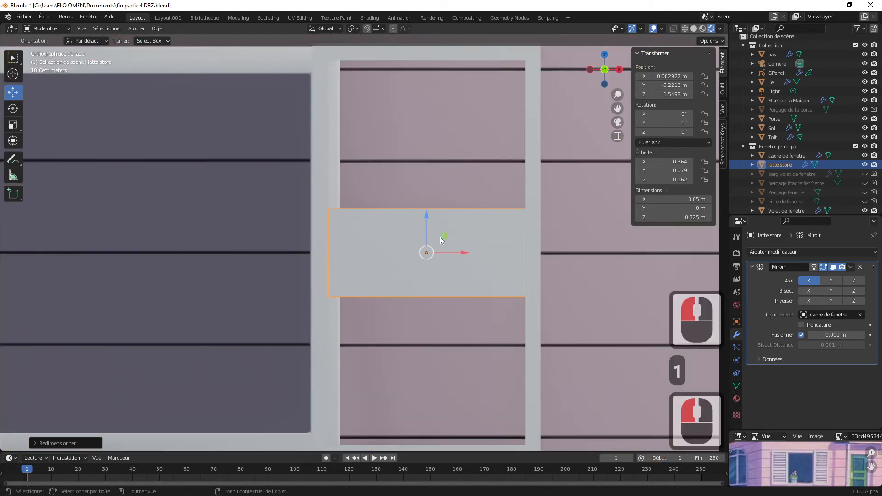
{"action": "left_click_drag", "start_coordinate": [462, 251], "coordinate": [472, 252]}
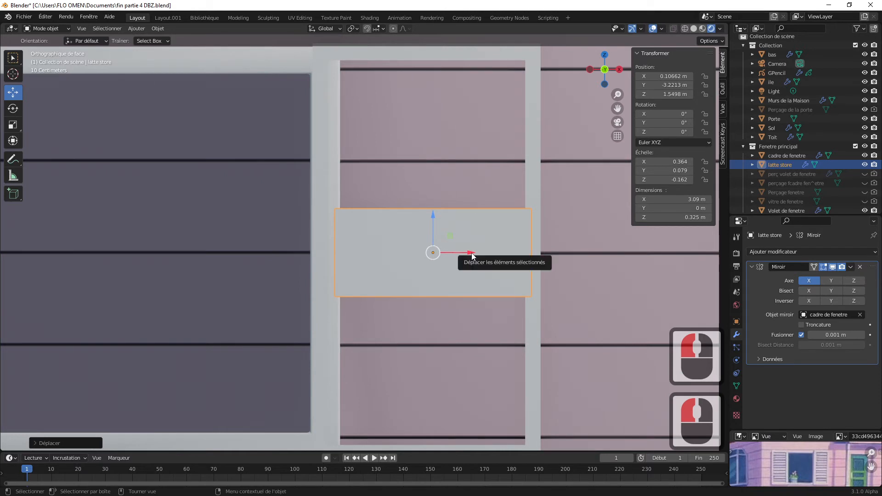
{"action": "key", "text": "s"}
{"action": "key", "text": "z"}
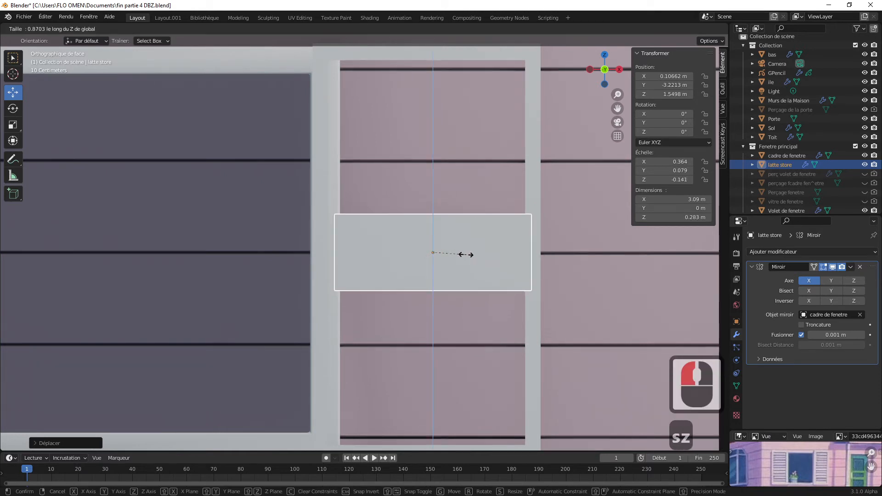
{"action": "mouse_move", "coordinate": [438, 253]}
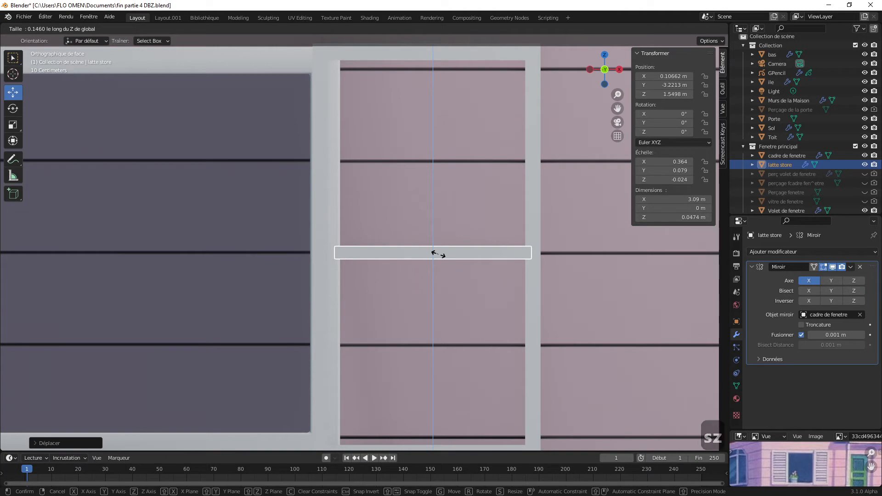
{"action": "left_click", "coordinate": [438, 254]}
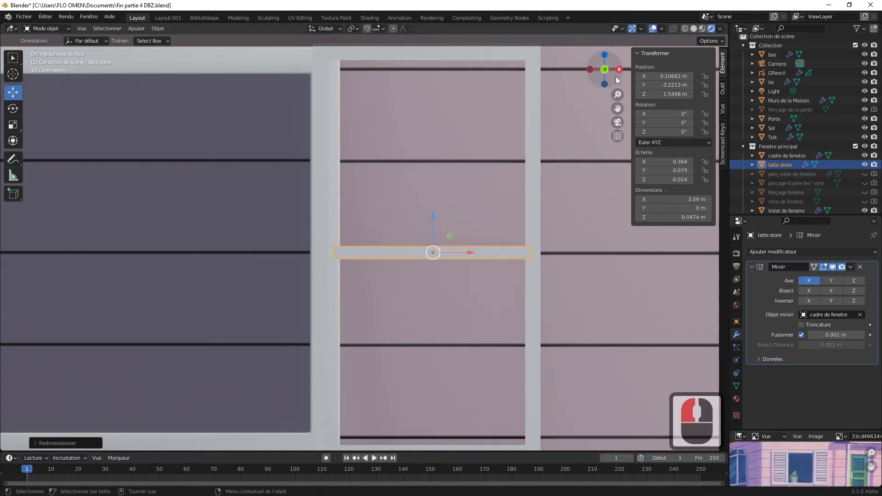
- Add a Solidify modifier to the latte store slat after its Mirror modifier
{"action": "left_click_drag", "start_coordinate": [614, 80], "coordinate": [614, 80]}
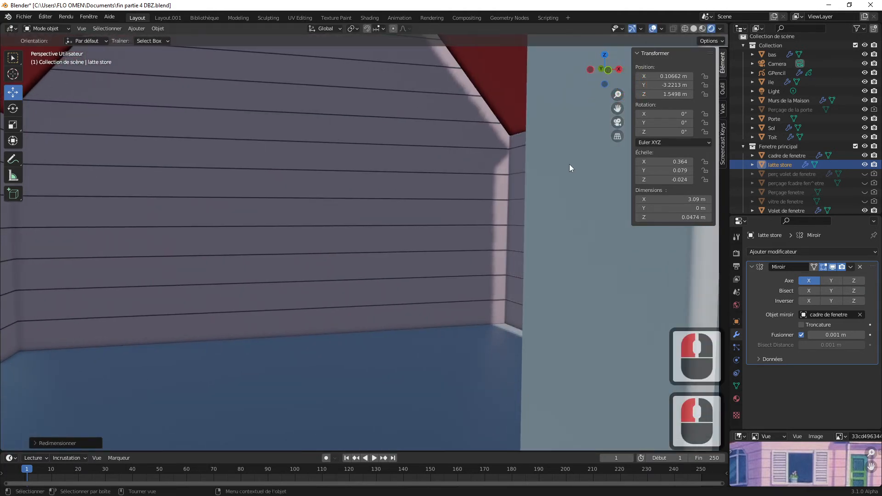
{"action": "scroll", "coordinate": [376, 174], "scroll_direction": "down", "scroll_amount": 6}
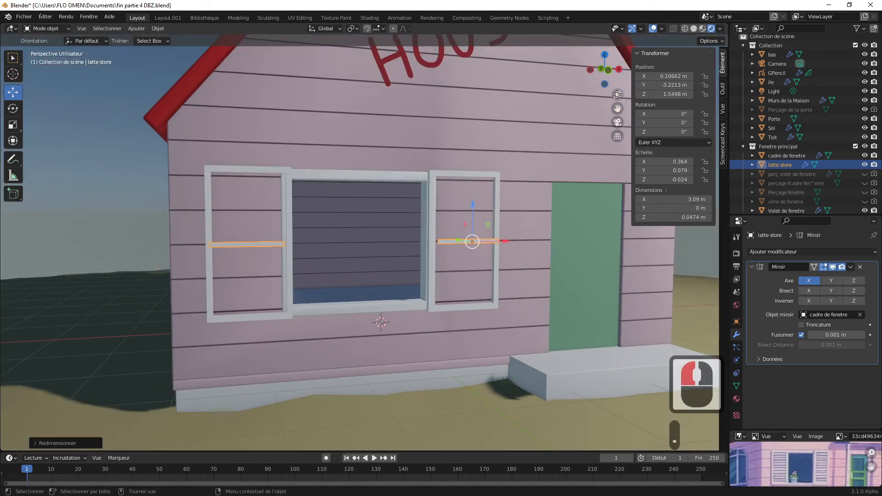
{"action": "left_click_drag", "start_coordinate": [617, 94], "coordinate": [294, 73]}
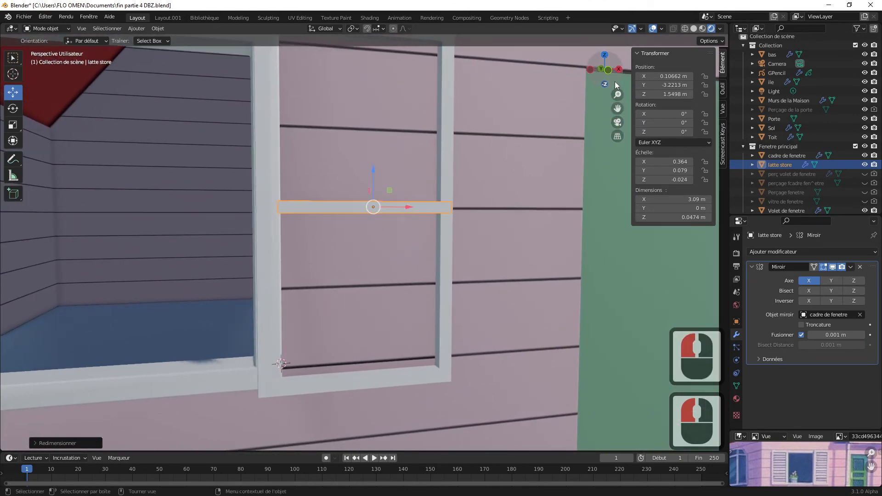
{"action": "left_click_drag", "start_coordinate": [615, 82], "coordinate": [667, 83]}
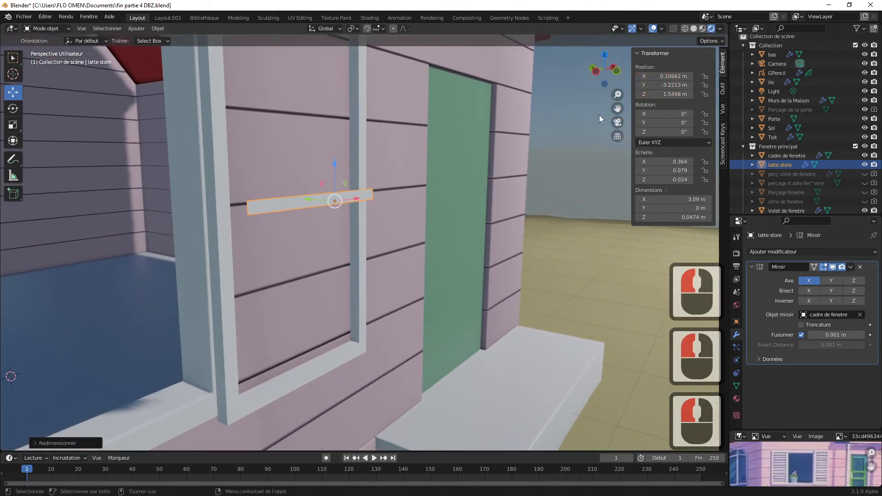
{"action": "left_click", "coordinate": [752, 267]}
{"action": "left_click", "coordinate": [763, 252]}
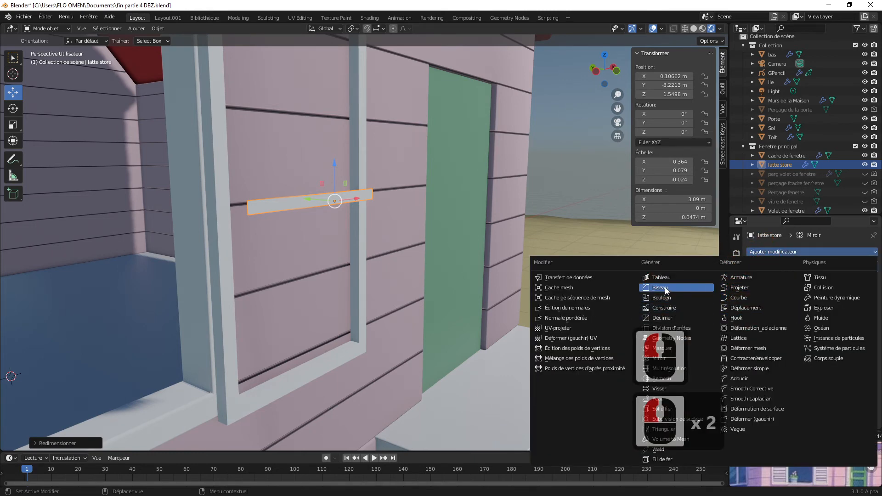
{"action": "left_click", "coordinate": [665, 409]}
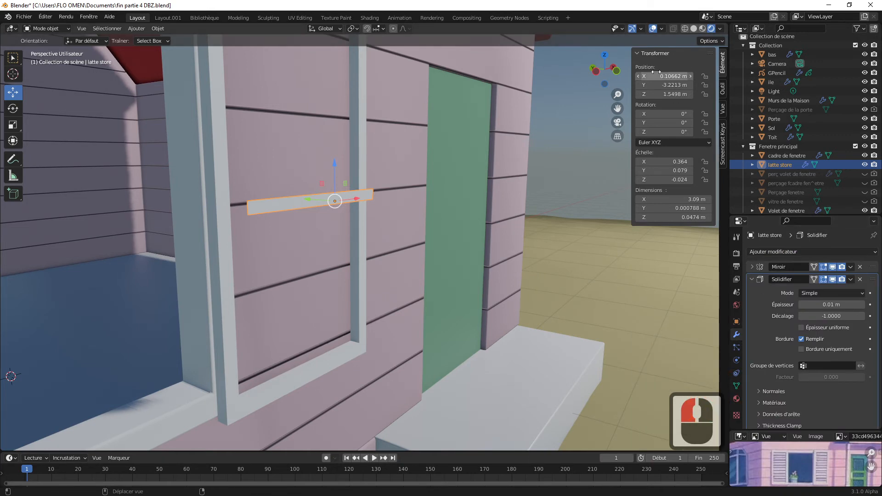
- Apply the scale of the latte store slat so the Solidify thickness takes its true size
{"action": "left_click_drag", "start_coordinate": [617, 94], "coordinate": [647, 43]}
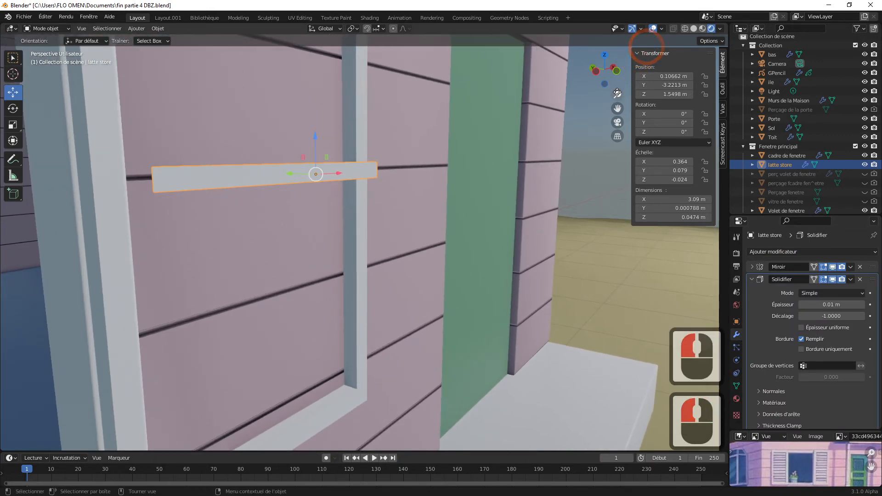
{"action": "left_click_drag", "start_coordinate": [608, 86], "coordinate": [645, 77]}
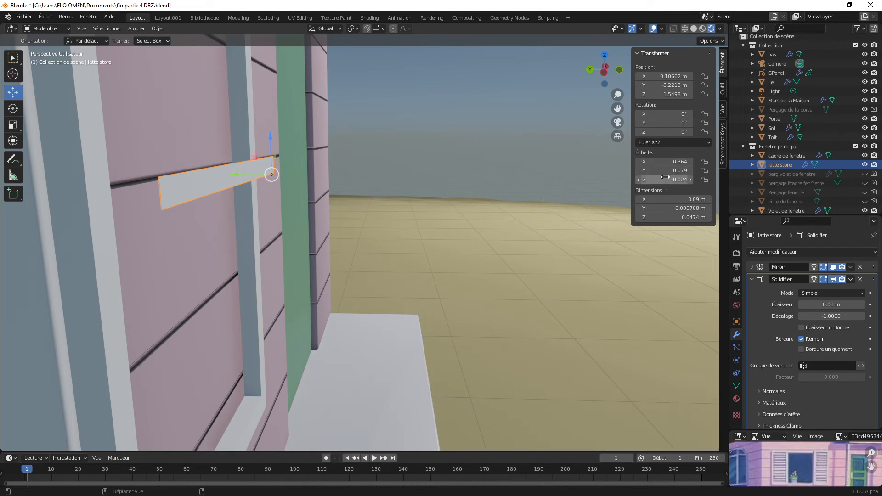
{"action": "key", "text": "ctrl+a"}
{"action": "left_click", "coordinate": [436, 205]}
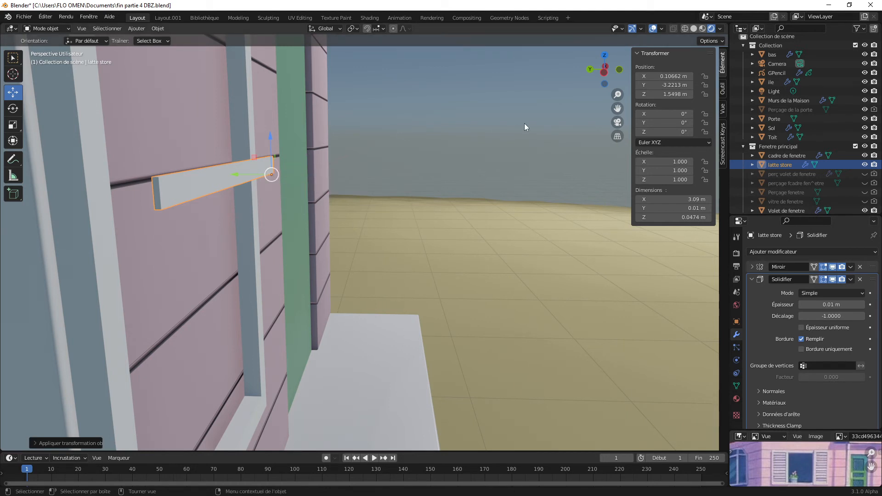
{"action": "left_click_drag", "start_coordinate": [618, 79], "coordinate": [313, 149]}
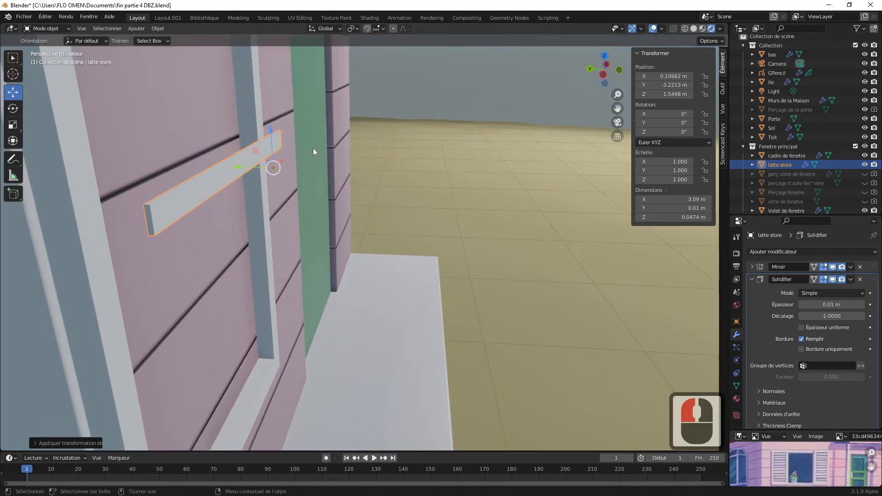
{"action": "right_click", "coordinate": [226, 182]}
{"action": "left_click_drag", "start_coordinate": [620, 92], "coordinate": [592, 150]}
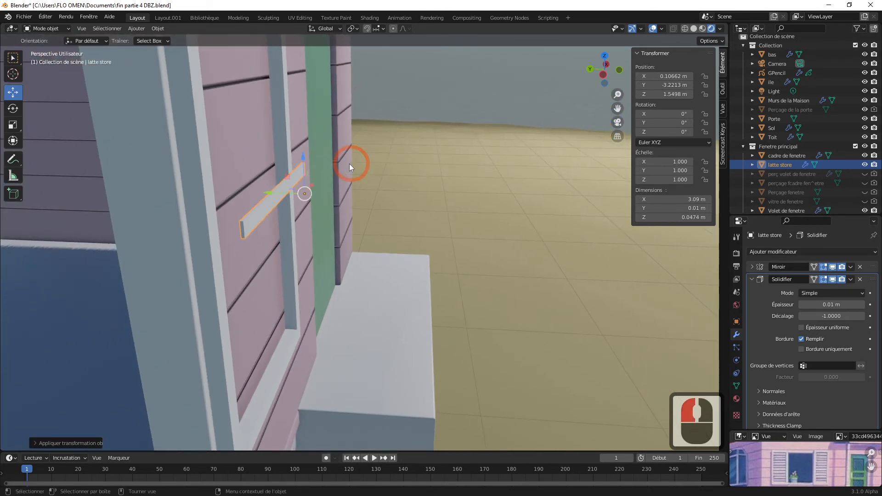
- Set the origin of the latte store slat to the centre of its geometry
{"action": "right_click", "coordinate": [310, 177]}
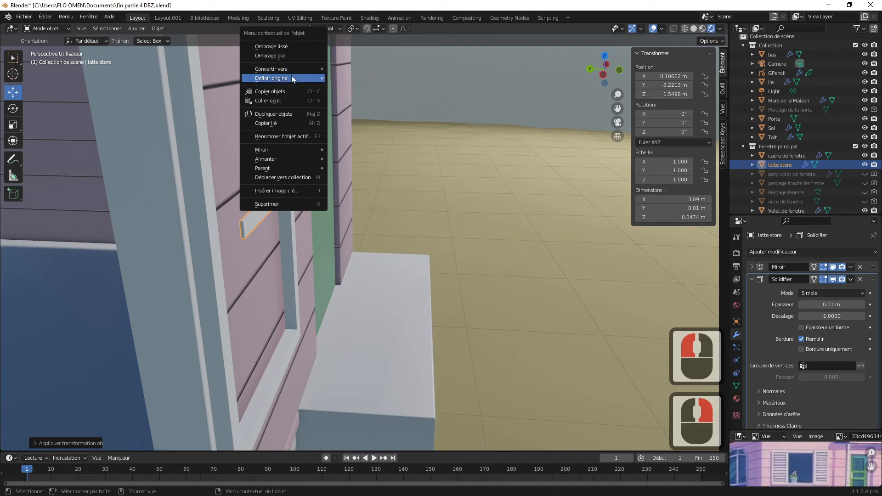
{"action": "mouse_move", "coordinate": [291, 78]}
{"action": "left_click", "coordinate": [370, 88]}
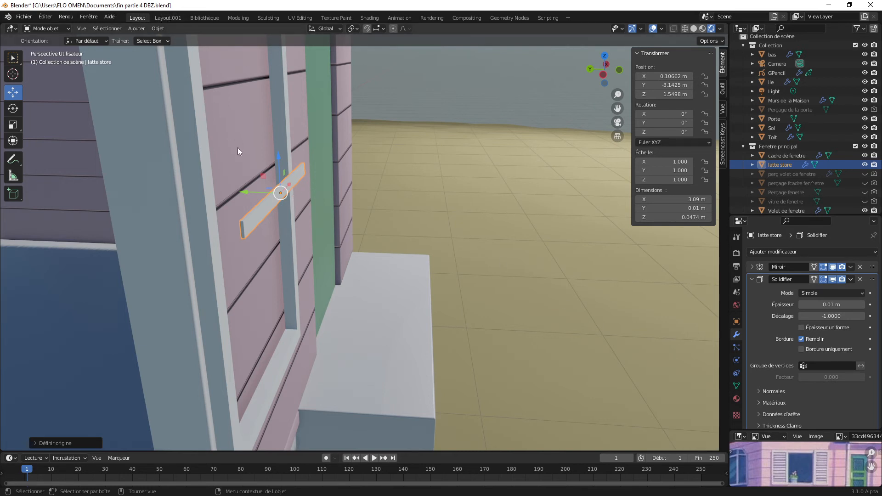
- Tilt the latte store slat about 15.7° around the global X axis
{"action": "left_click", "coordinate": [164, 18]}
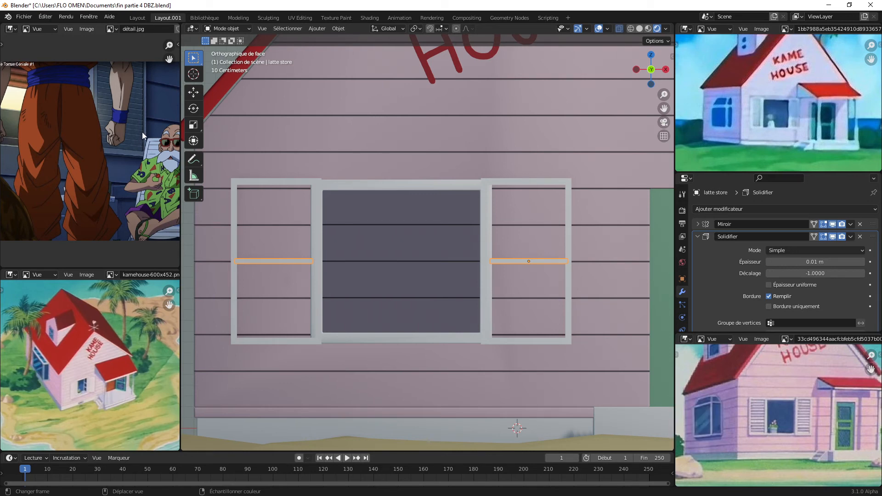
{"action": "left_click", "coordinate": [134, 17]}
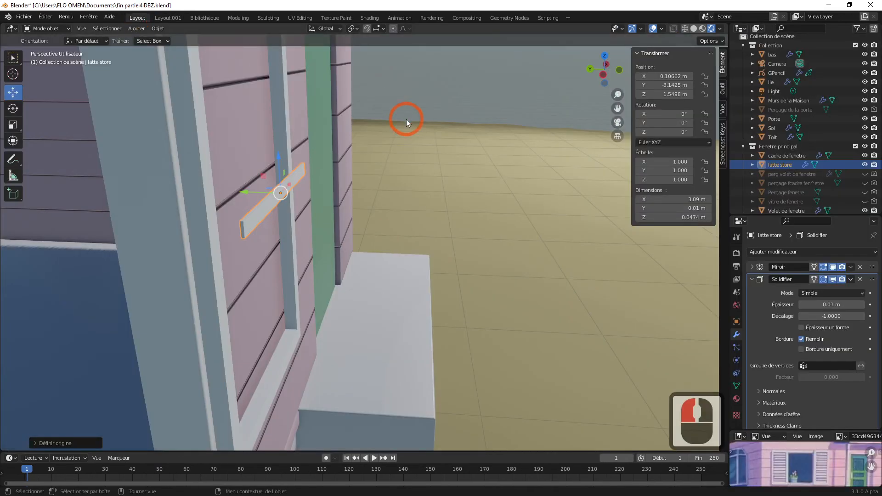
{"action": "key", "text": "r"}
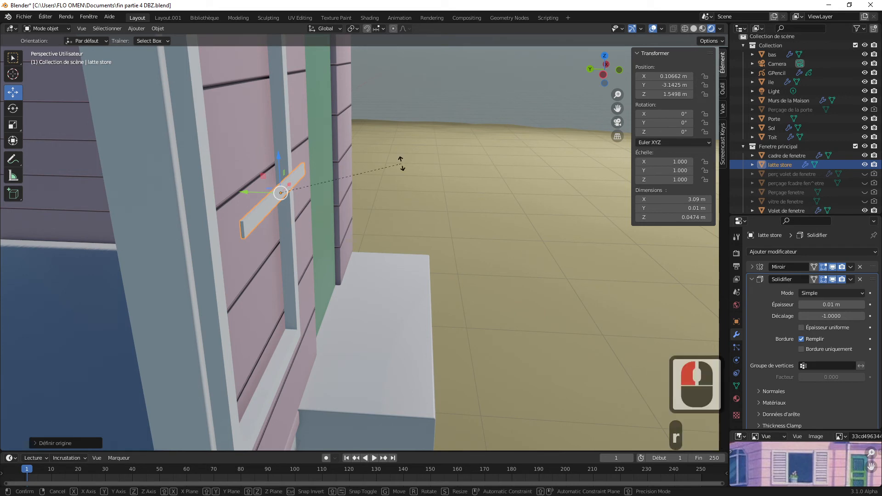
{"action": "key", "text": "x"}
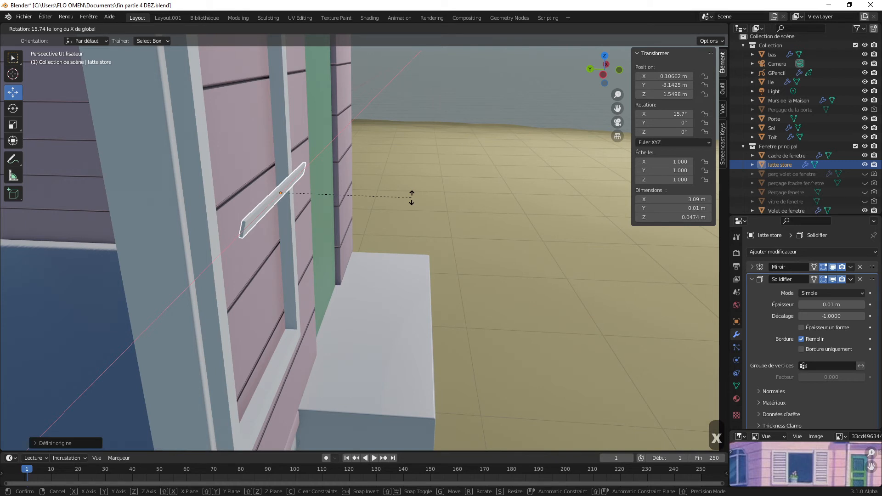
{"action": "left_click", "coordinate": [412, 198]}
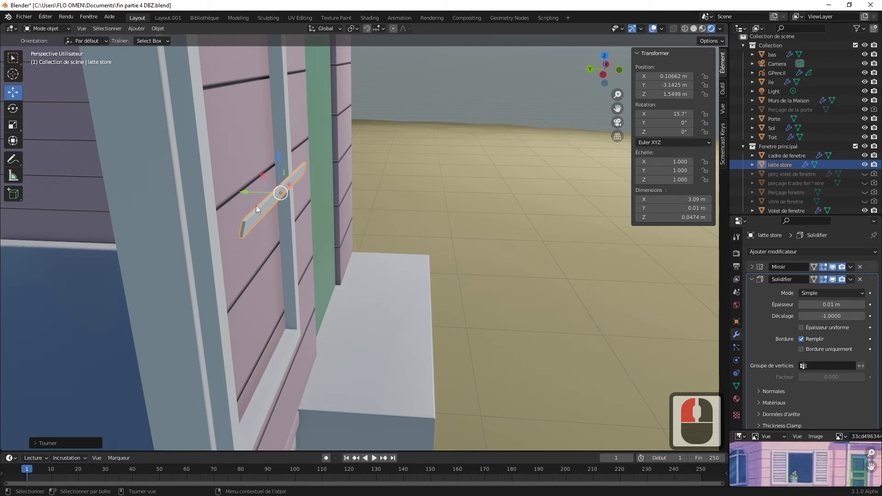
- Move the tilted slat back along Y to about -3.061 m so it sits within the shutter frame
{"action": "left_click_drag", "start_coordinate": [246, 193], "coordinate": [219, 189]}
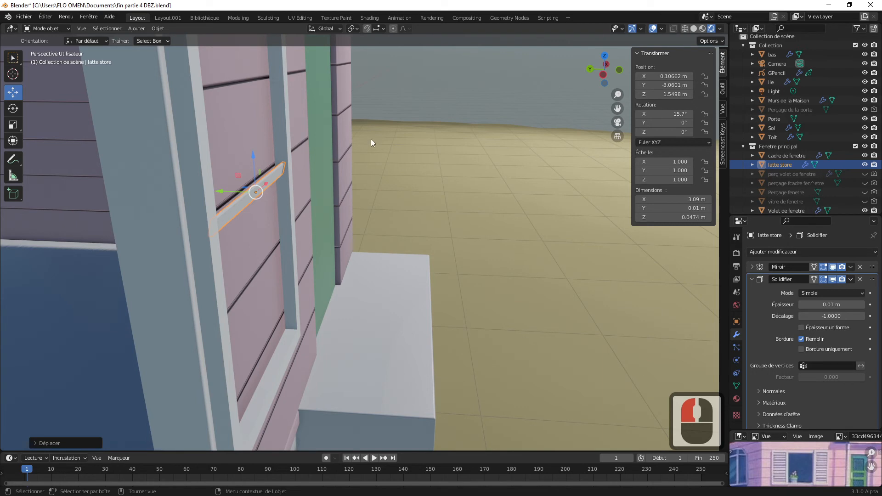
{"action": "key", "text": "KP_1"}
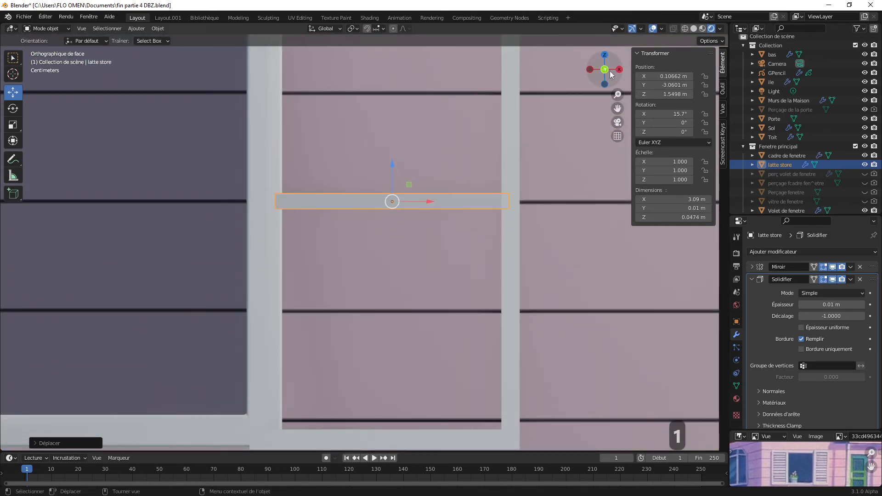
{"action": "left_click_drag", "start_coordinate": [615, 80], "coordinate": [666, 423]}
{"action": "left_click_drag", "start_coordinate": [619, 110], "coordinate": [310, 223]}
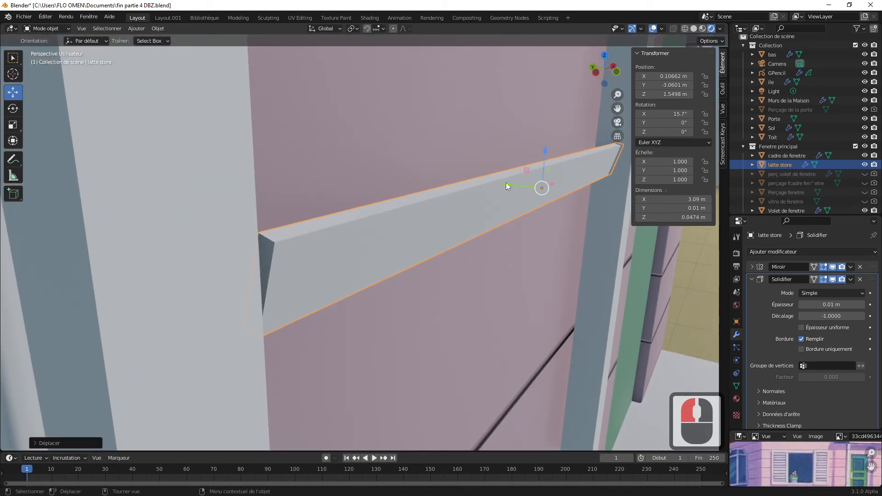
{"action": "mouse_move", "coordinate": [506, 183]}
{"action": "left_mouse_down"}
{"action": "mouse_move", "coordinate": [551, 179]}
{"action": "mouse_move", "coordinate": [494, 178]}
{"action": "mouse_move", "coordinate": [506, 178]}
{"action": "left_mouse_up"}
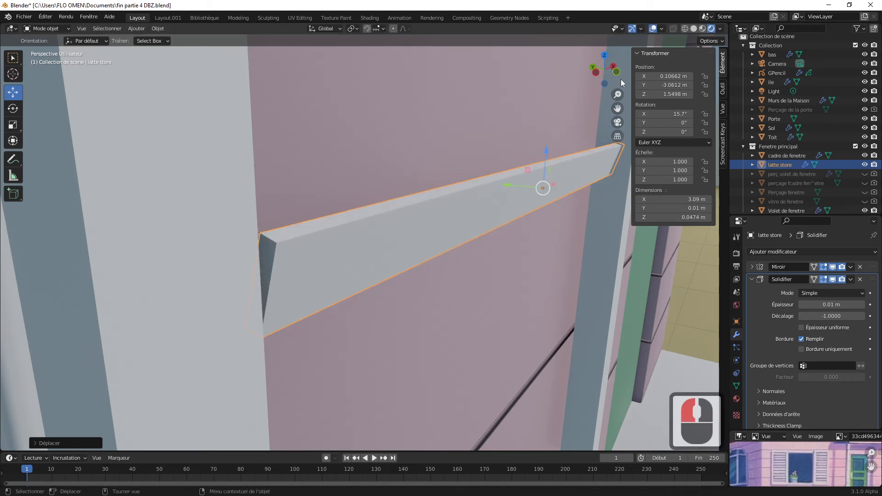
- Lengthen the slat by scaling it along X by about 1.088 so its ends reach further into the frame
{"action": "left_click_drag", "start_coordinate": [619, 77], "coordinate": [576, 74]}
{"action": "left_click_drag", "start_coordinate": [615, 96], "coordinate": [597, 155]}
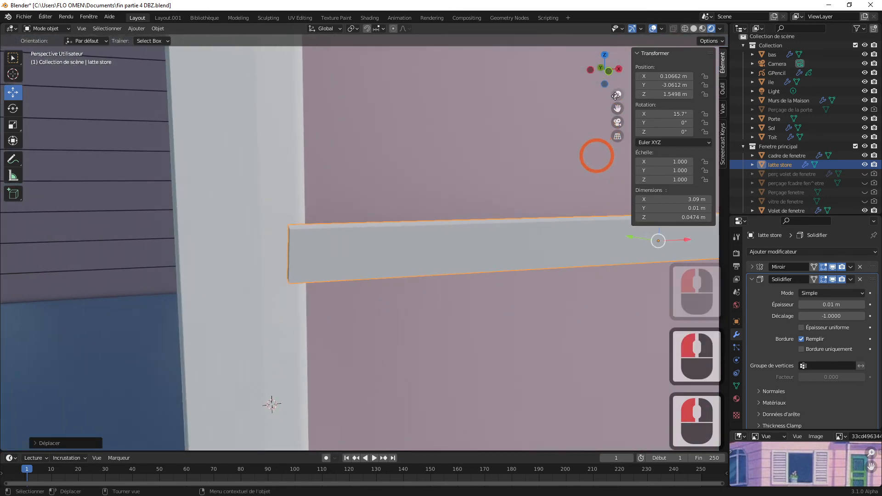
{"action": "left_click_drag", "start_coordinate": [618, 81], "coordinate": [588, 78]}
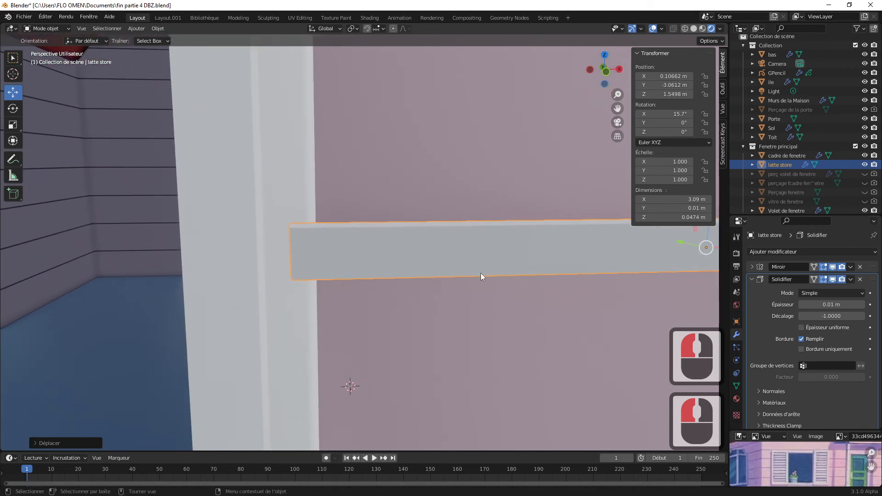
{"action": "key", "text": "s"}
{"action": "key", "text": "x"}
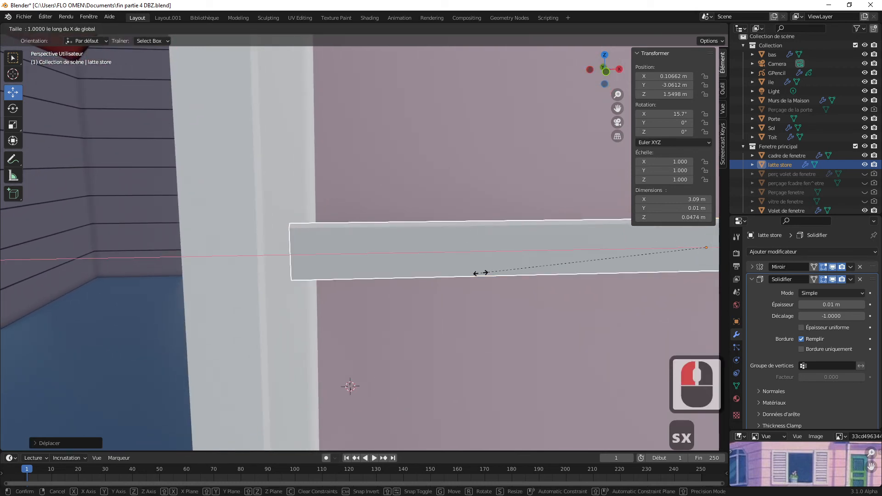
{"action": "left_click", "coordinate": [458, 270]}
- Shift the slat along X to about 0.085 m so both ends sit inside the shutter frame's uprights
{"action": "mouse_move", "coordinate": [610, 107]}
{"action": "left_mouse_down"}
{"action": "mouse_move", "coordinate": [133, 105]}
{"action": "mouse_move", "coordinate": [672, 104]}
{"action": "mouse_move", "coordinate": [225, 124]}
{"action": "mouse_move", "coordinate": [423, 113]}
{"action": "mouse_move", "coordinate": [637, 76]}
{"action": "mouse_move", "coordinate": [717, 79]}
{"action": "mouse_move", "coordinate": [615, 111]}
{"action": "left_mouse_up"}
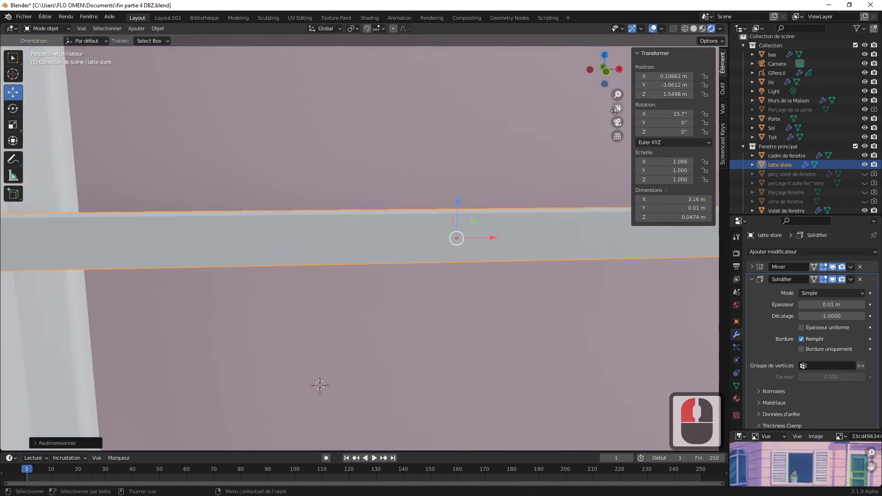
{"action": "left_click_drag", "start_coordinate": [493, 239], "coordinate": [488, 239]}
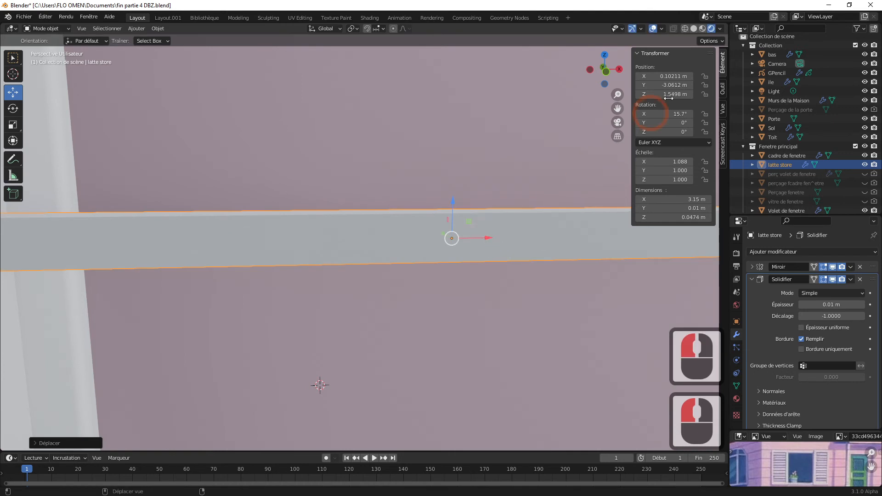
{"action": "mouse_move", "coordinate": [617, 108]}
{"action": "left_mouse_down"}
{"action": "mouse_move", "coordinate": [715, 87]}
{"action": "mouse_move", "coordinate": [49, 92]}
{"action": "mouse_move", "coordinate": [617, 109]}
{"action": "left_mouse_up"}
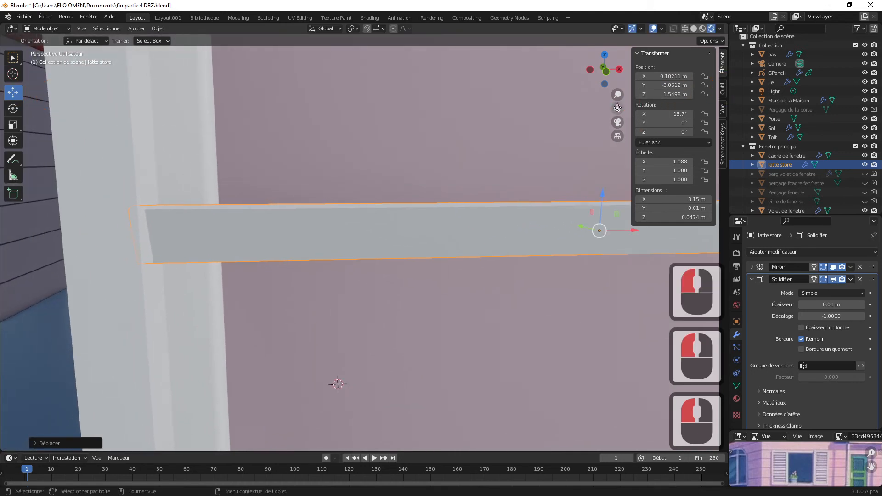
{"action": "left_click_drag", "start_coordinate": [634, 229], "coordinate": [613, 229]}
{"action": "left_click_drag", "start_coordinate": [618, 108], "coordinate": [410, 126]}
{"action": "left_click_drag", "start_coordinate": [619, 94], "coordinate": [587, 285]}
{"action": "left_click_drag", "start_coordinate": [618, 108], "coordinate": [185, 101]}
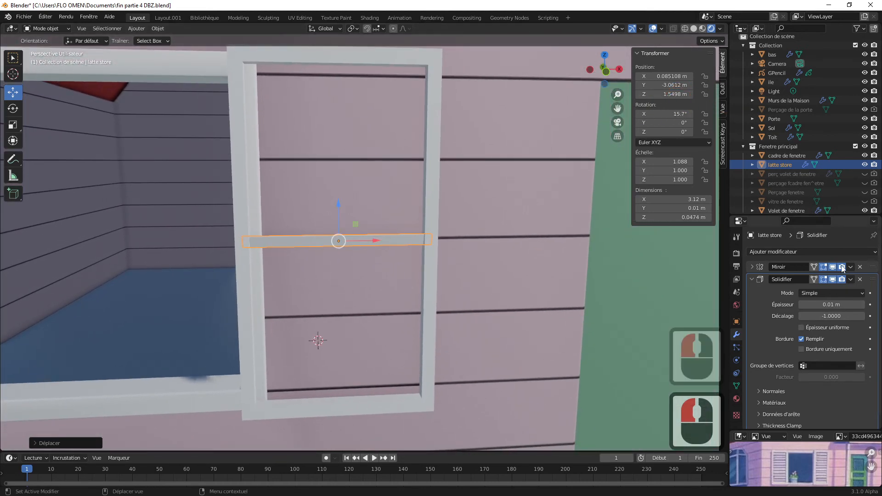
- Collapse the Solidify modifier's settings and apply the scale of the lengthened slat
{"action": "left_click", "coordinate": [752, 280]}
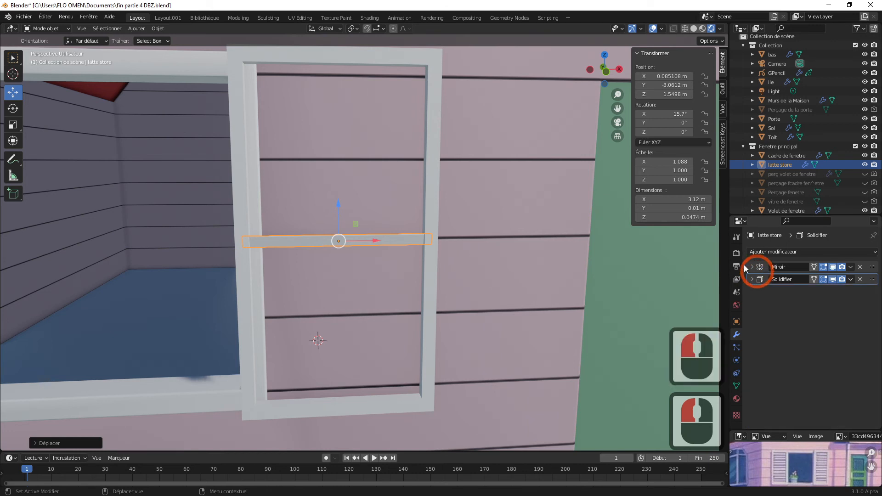
{"action": "left_click_drag", "start_coordinate": [616, 79], "coordinate": [670, 442]}
{"action": "left_click_drag", "start_coordinate": [619, 108], "coordinate": [728, 100]}
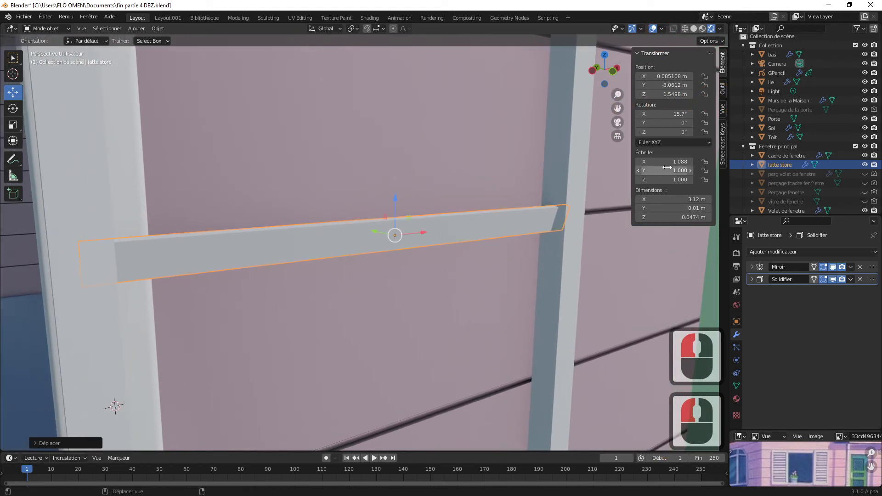
{"action": "key", "text": "ctrl+a"}
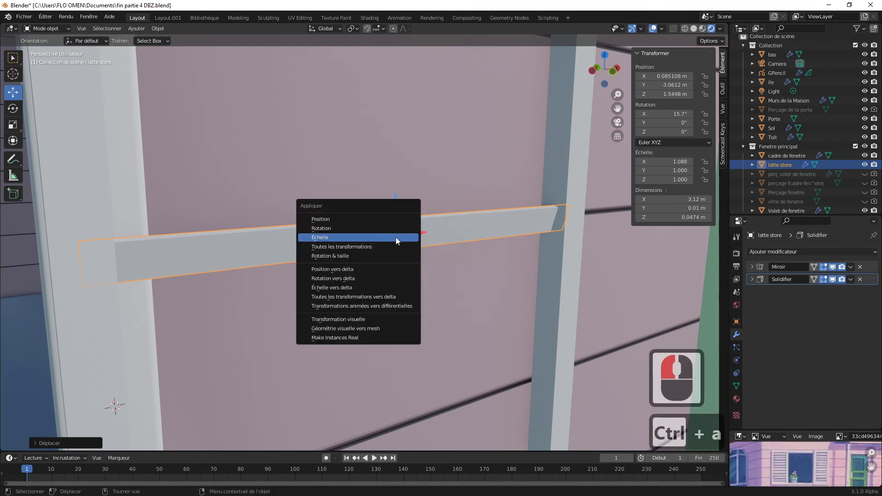
{"action": "left_click", "coordinate": [393, 237]}
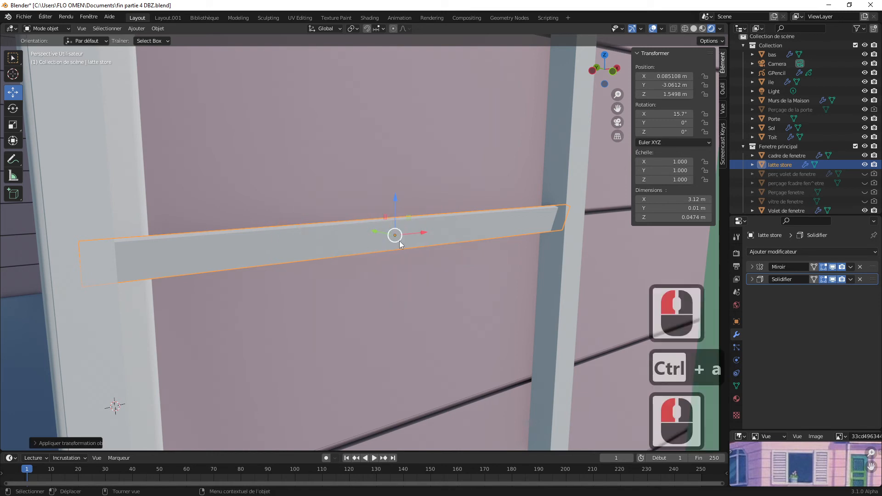
- Add a Bevel modifier to the slat and reduce its amount to 0.01 m
{"action": "left_click", "coordinate": [770, 253]}
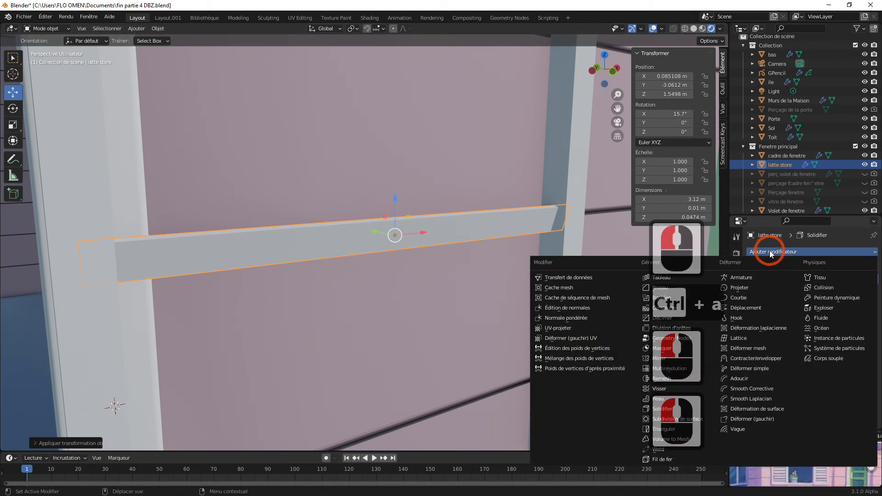
{"action": "left_click", "coordinate": [662, 287]}
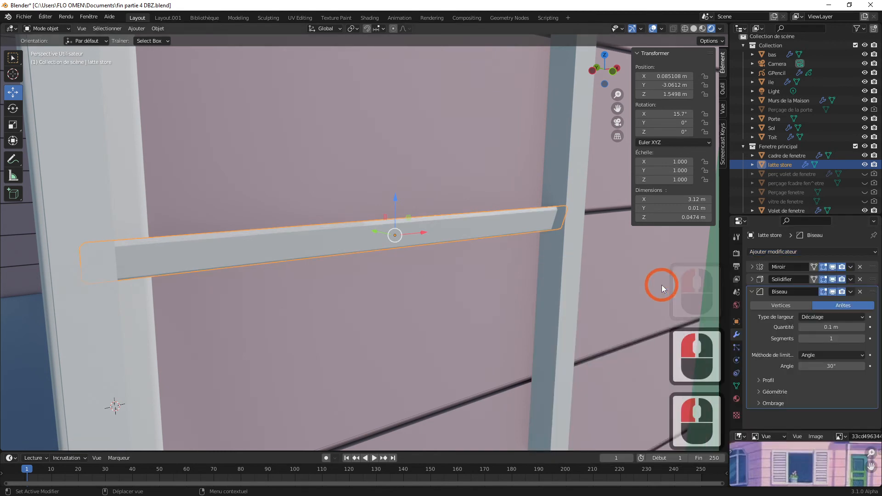
{"action": "left_click", "coordinate": [844, 327]}
{"action": "left_click", "coordinate": [847, 327]}
{"action": "type", "text": "/5"}
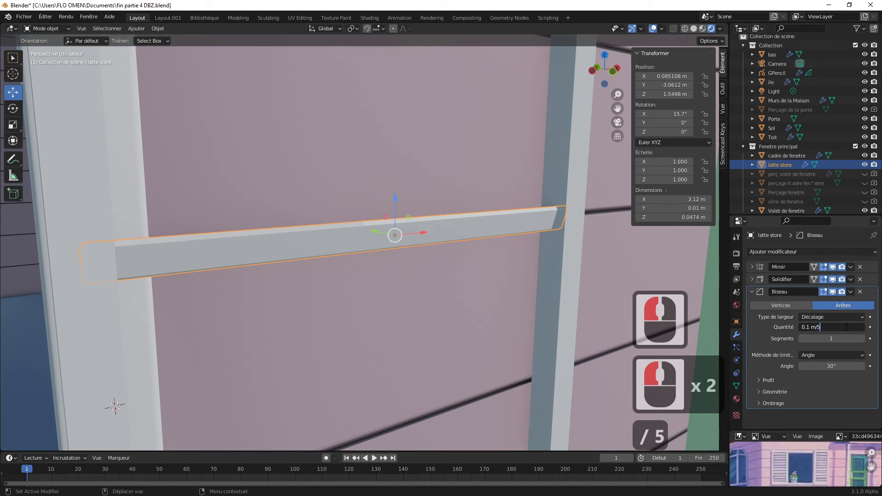
{"action": "key", "text": "Return"}
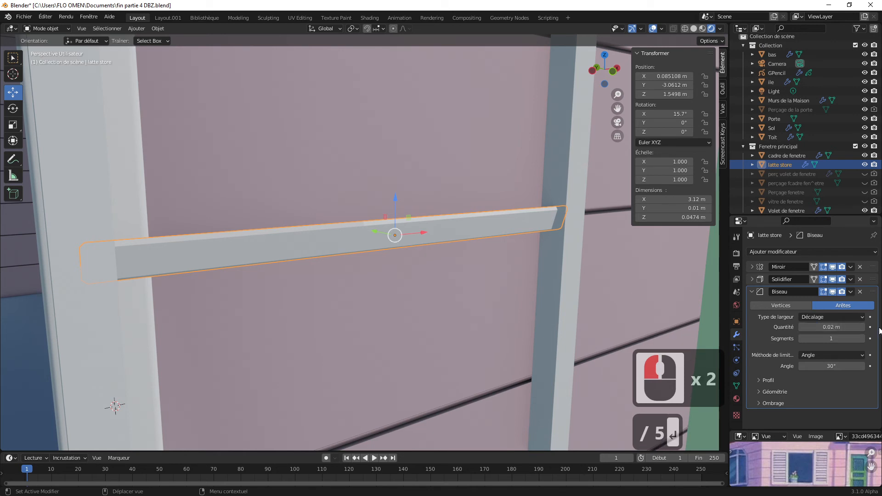
{"action": "double_click", "coordinate": [845, 327]}
{"action": "type", "text": "/2"}
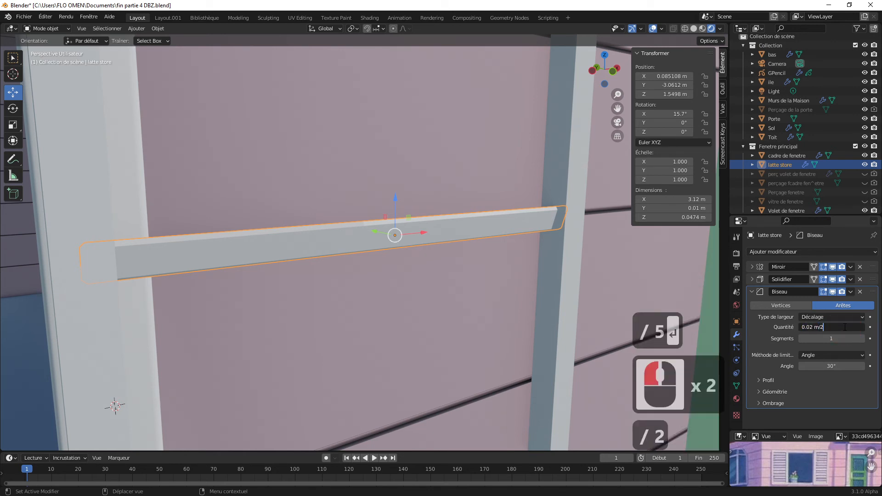
{"action": "key", "text": "Return"}
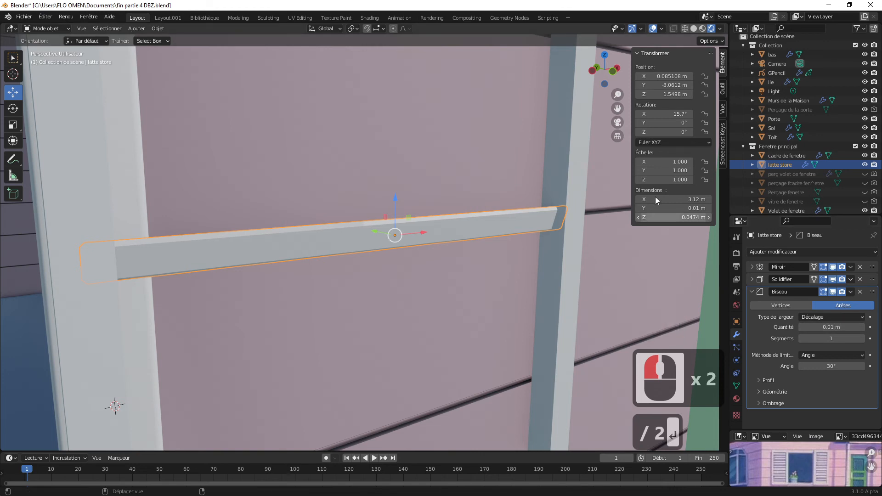
- Try other bevel amounts while viewing the slat's edge up close, and settle on 0.001 m
{"action": "left_click_drag", "start_coordinate": [620, 94], "coordinate": [646, 55]}
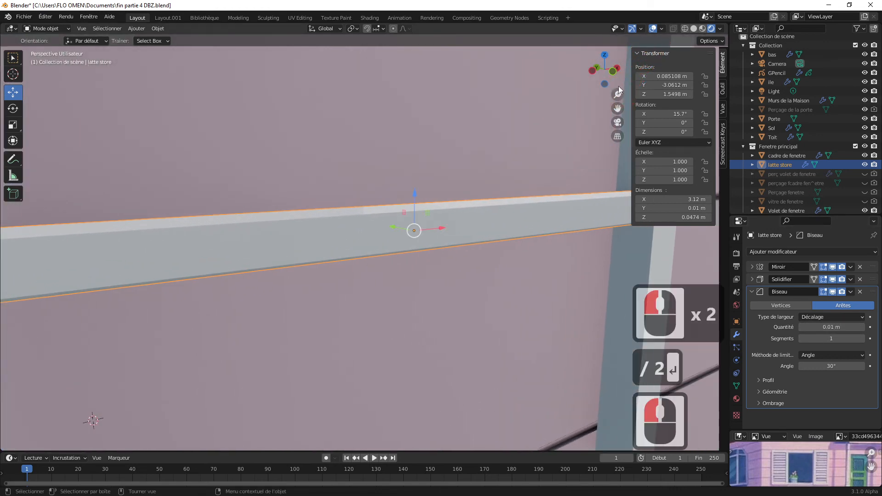
{"action": "left_click_drag", "start_coordinate": [615, 81], "coordinate": [662, 85]}
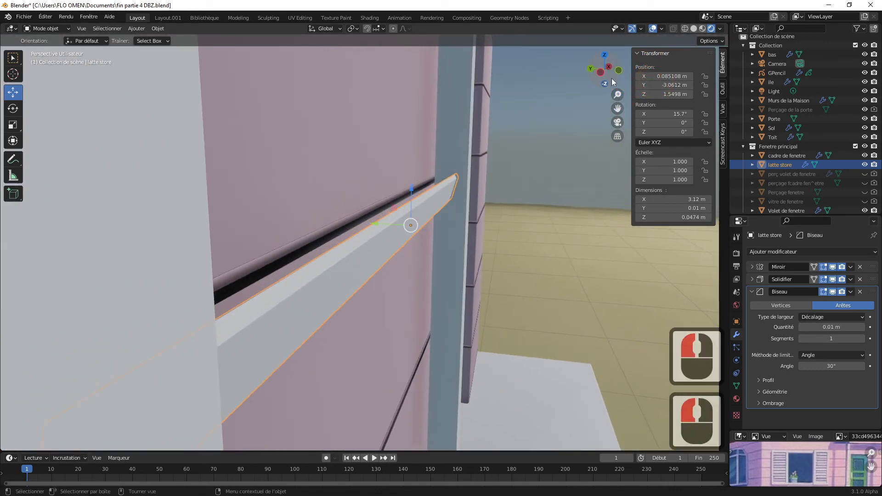
{"action": "left_click_drag", "start_coordinate": [837, 327], "coordinate": [842, 327]}
{"action": "left_click_drag", "start_coordinate": [831, 327], "coordinate": [793, 327]}
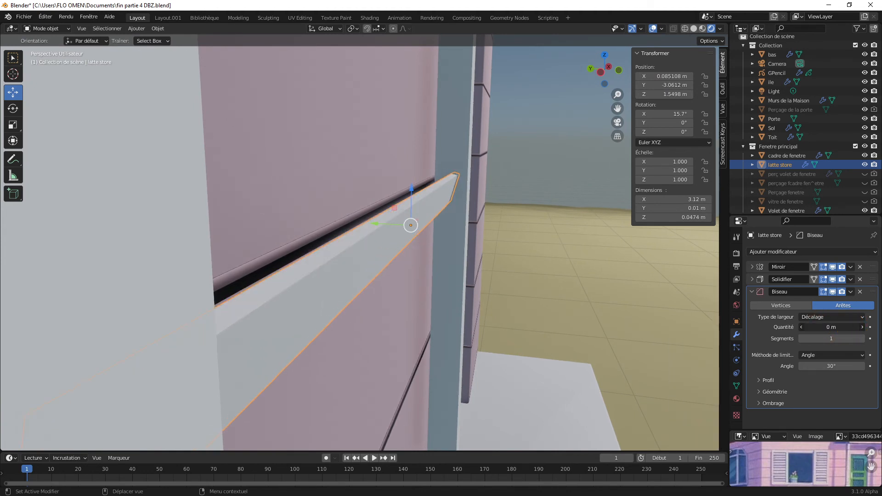
{"action": "double_click", "coordinate": [839, 327]}
{"action": "type", "text": "0.01"}
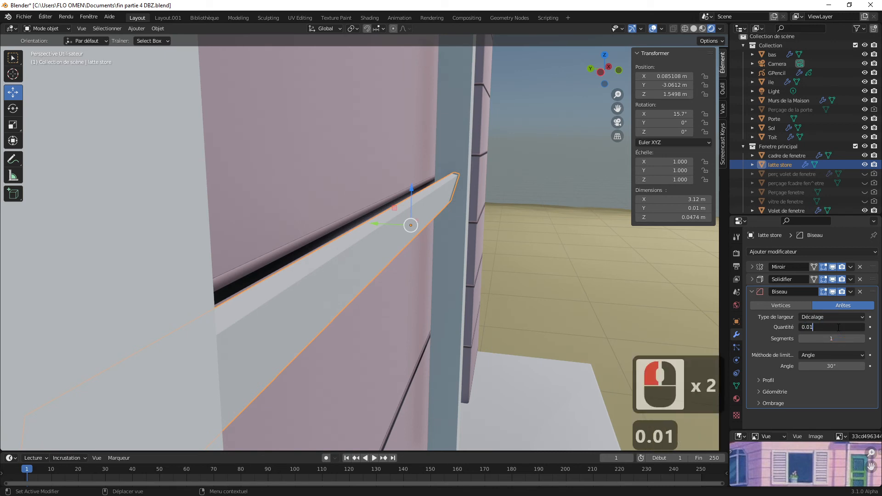
{"action": "key", "text": "Return"}
{"action": "double_click", "coordinate": [839, 327]}
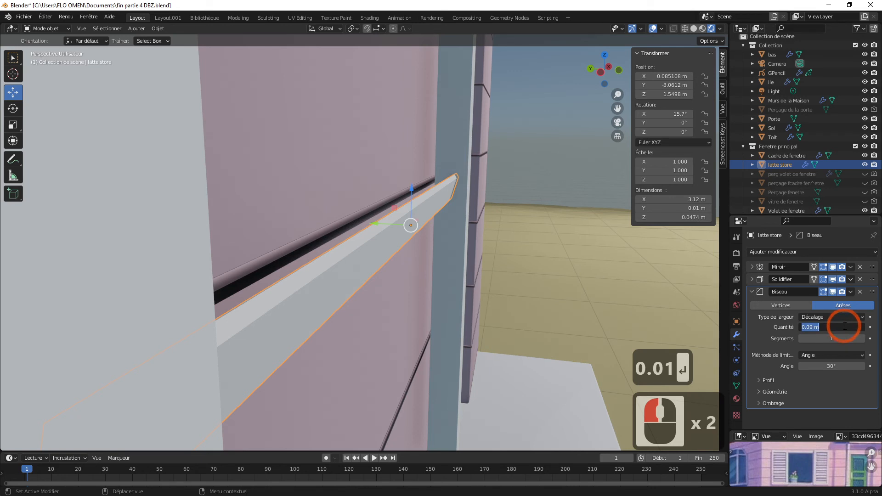
{"action": "type", "text": "0.001"}
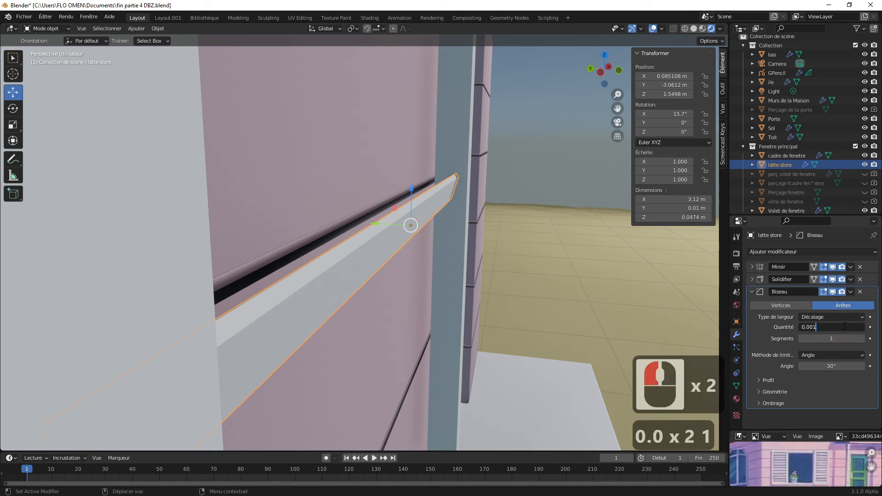
{"action": "left_click", "coordinate": [831, 399]}
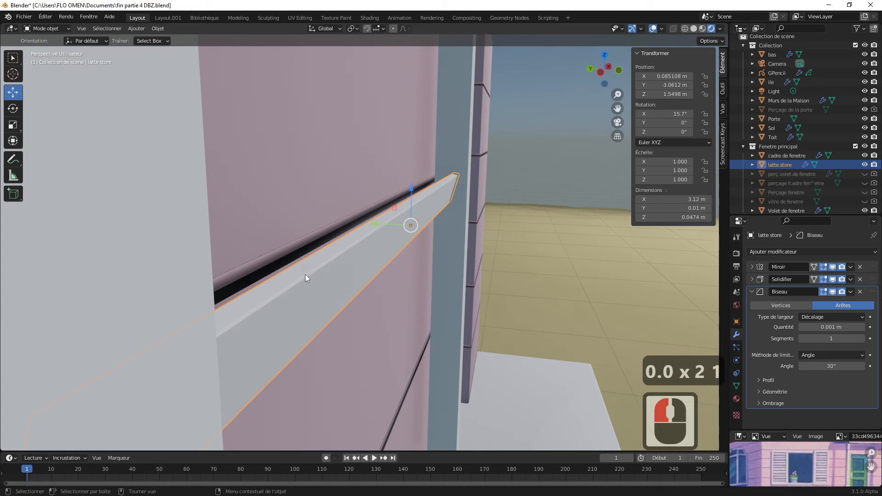
- Try a larger bevel amount of 0.005 m on the slat
{"action": "double_click", "coordinate": [830, 327]}
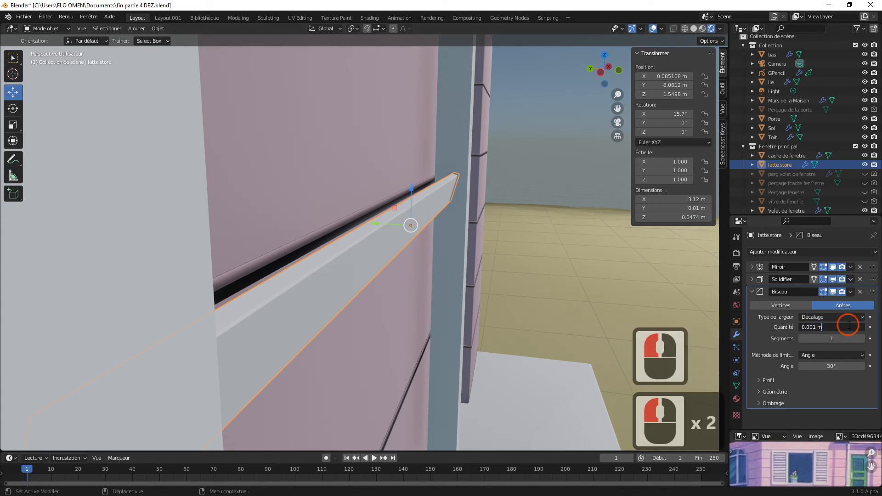
{"action": "double_click", "coordinate": [823, 327]}
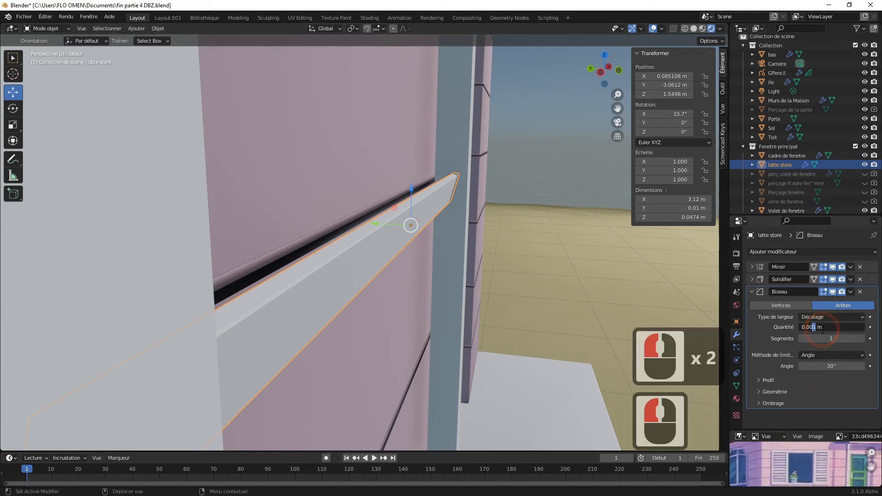
{"action": "type", "text": "5"}
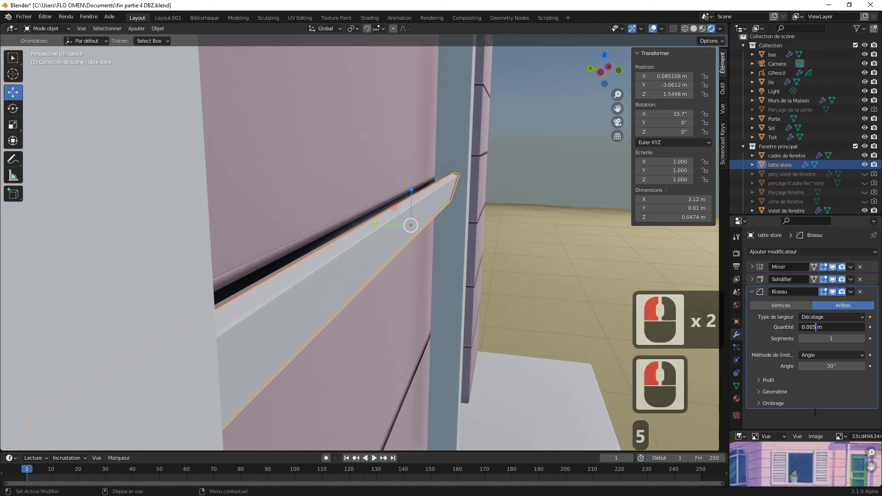
{"action": "left_click", "coordinate": [815, 418]}
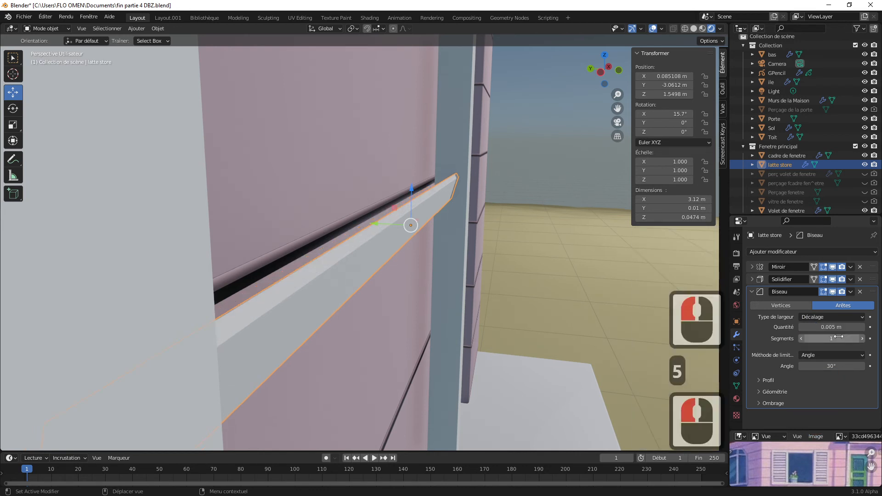
- Set the slat's Bevel modifier to an amount of 0.002 m with 2 segments
{"action": "double_click", "coordinate": [814, 327]}
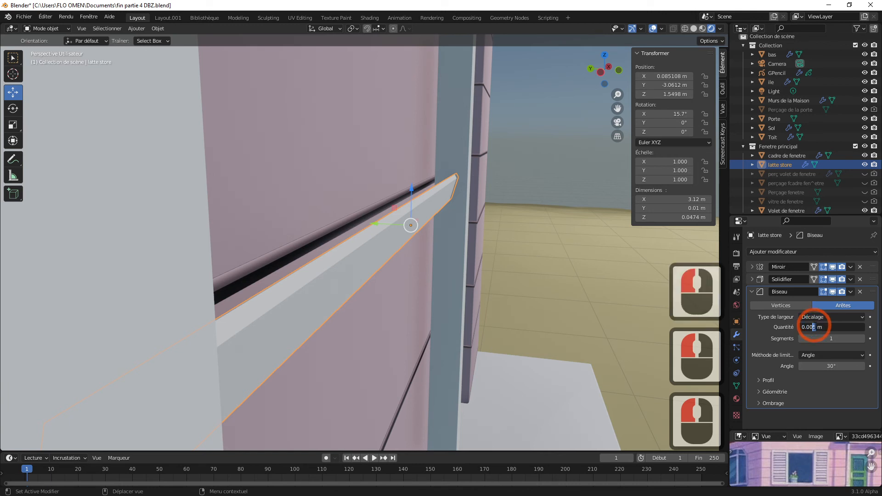
{"action": "type", "text": "2"}
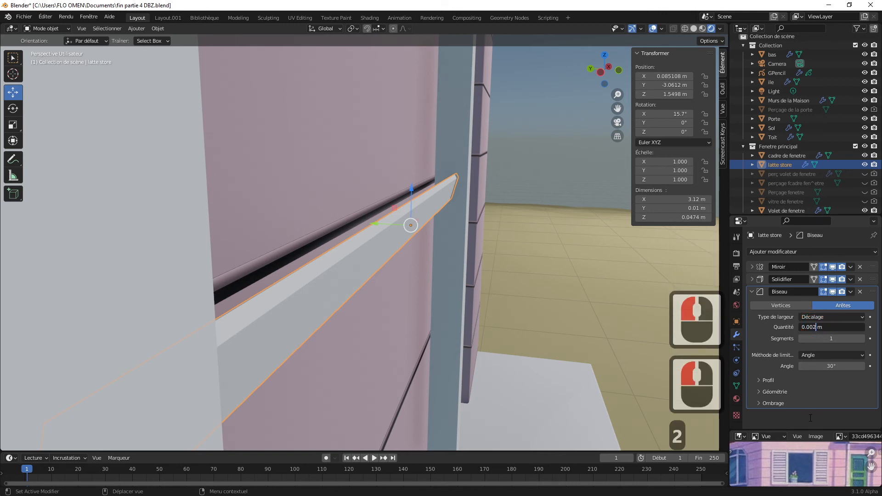
{"action": "left_click", "coordinate": [810, 418]}
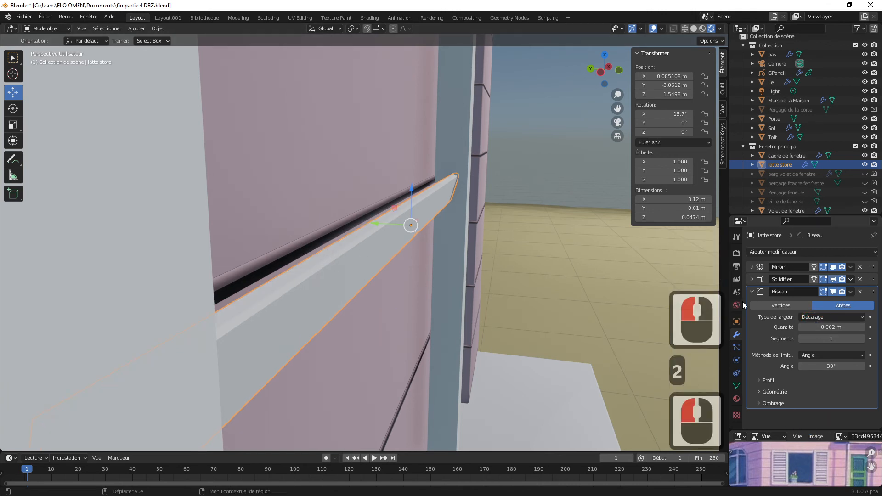
{"action": "left_click", "coordinate": [863, 339]}
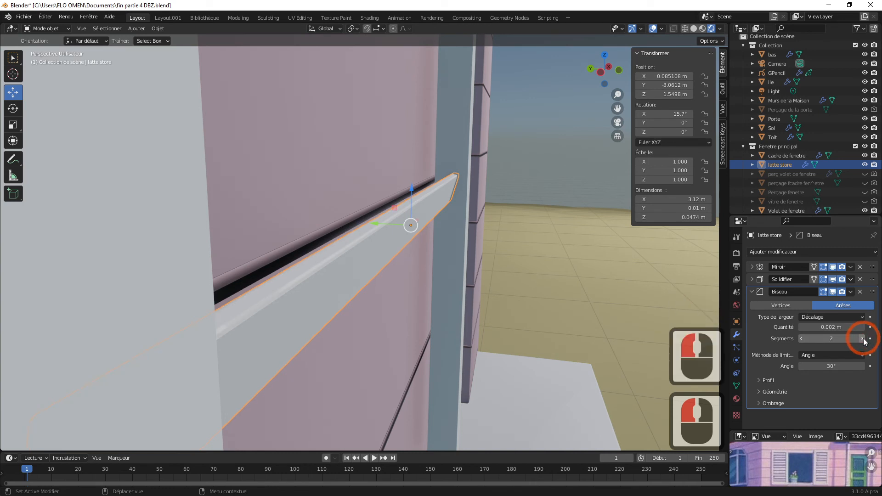
- Apply smooth shading to the slat and collapse the Bevel modifier's settings
{"action": "right_click", "coordinate": [366, 237]}
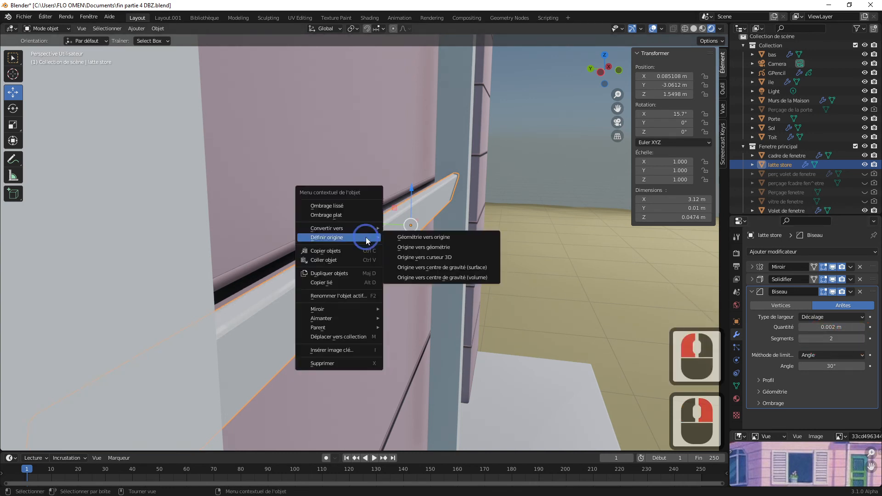
{"action": "left_click", "coordinate": [349, 208]}
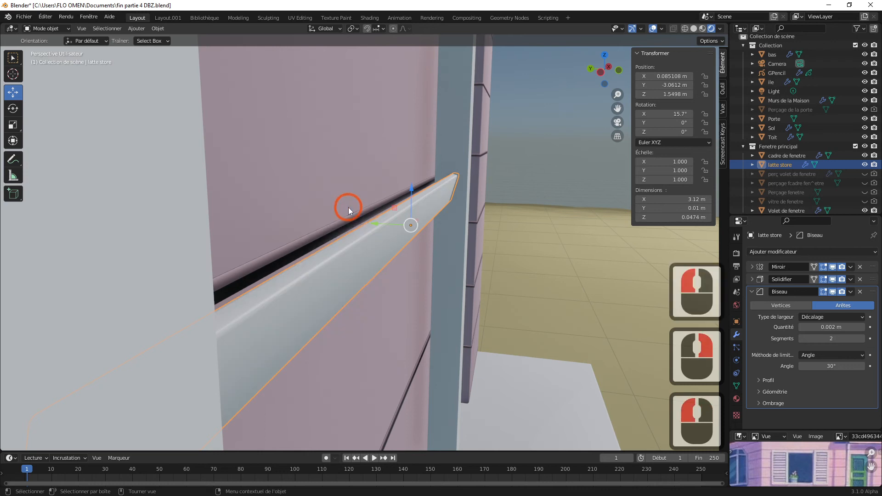
{"action": "left_click", "coordinate": [825, 389]}
{"action": "left_click", "coordinate": [753, 292]}
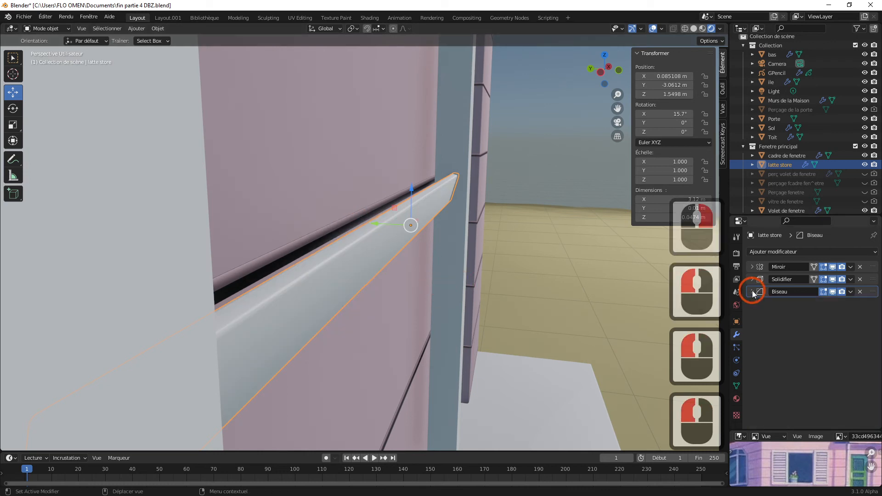
- Compare the slat's shading with the Bevel modifier's viewport display off and on, leaving it enabled
{"action": "left_click", "coordinate": [810, 298]}
{"action": "left_click", "coordinate": [833, 292]}
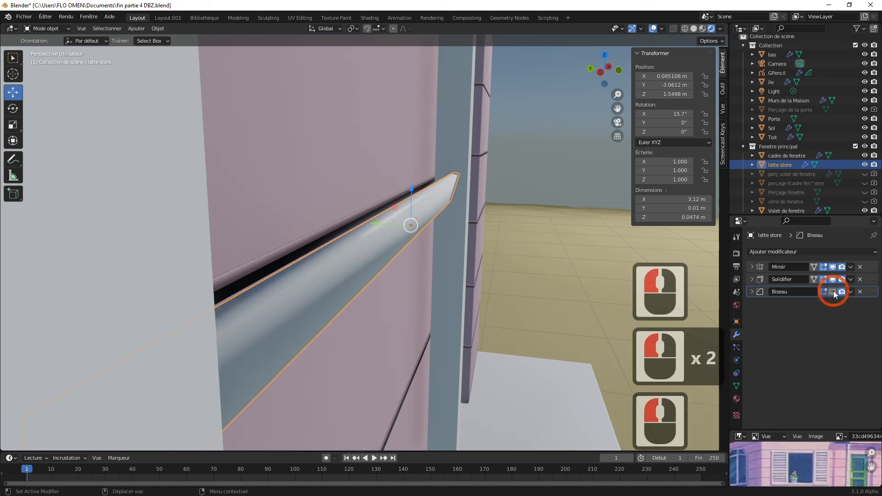
{"action": "left_click", "coordinate": [834, 292]}
{"action": "left_click", "coordinate": [834, 292]}
{"action": "left_click", "coordinate": [833, 292]}
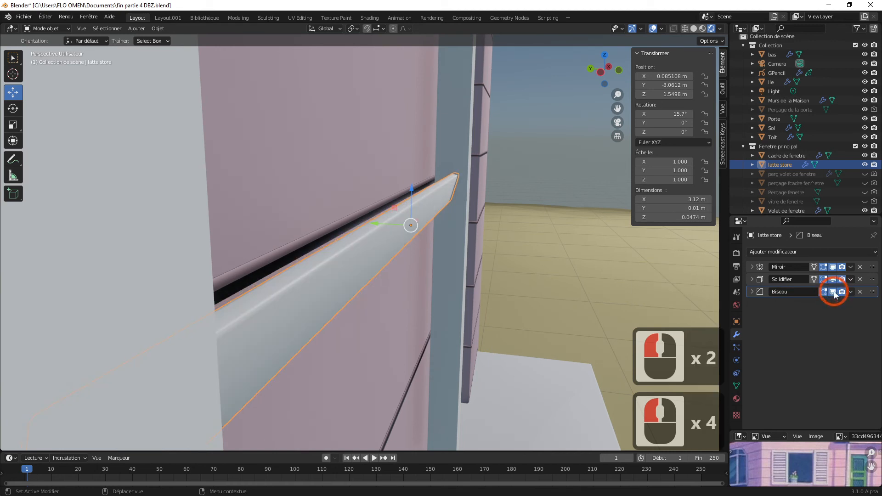
{"action": "left_click", "coordinate": [833, 292]}
{"action": "left_click", "coordinate": [833, 292]}
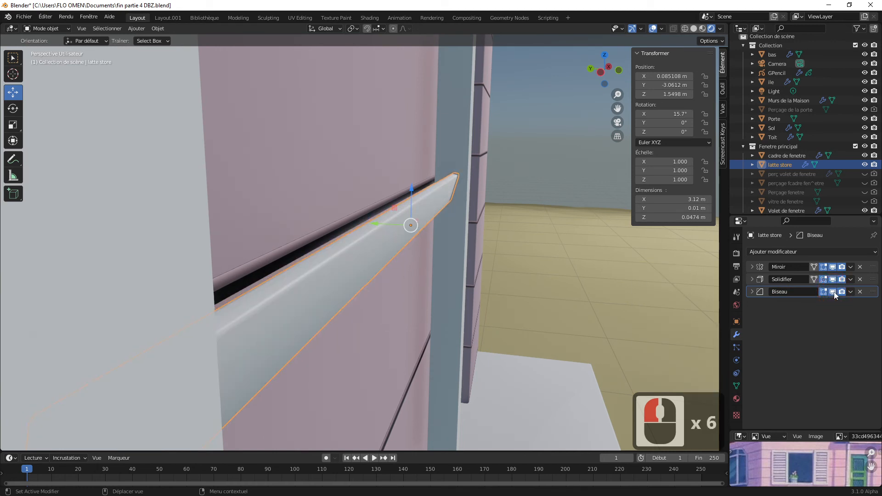
{"action": "left_click", "coordinate": [810, 315]}
- Check the slat within the shutter frame and add an Array modifier to it
{"action": "left_click_drag", "start_coordinate": [618, 89], "coordinate": [10, 203]}
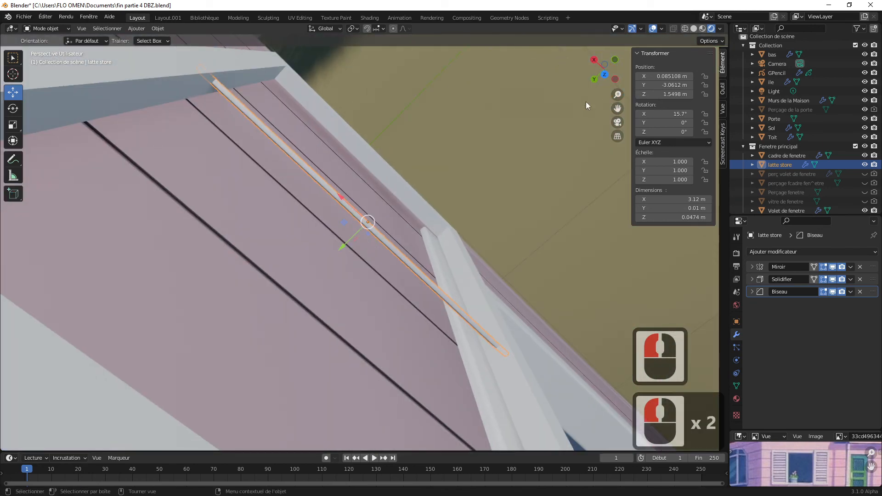
{"action": "left_click_drag", "start_coordinate": [608, 81], "coordinate": [274, 1]}
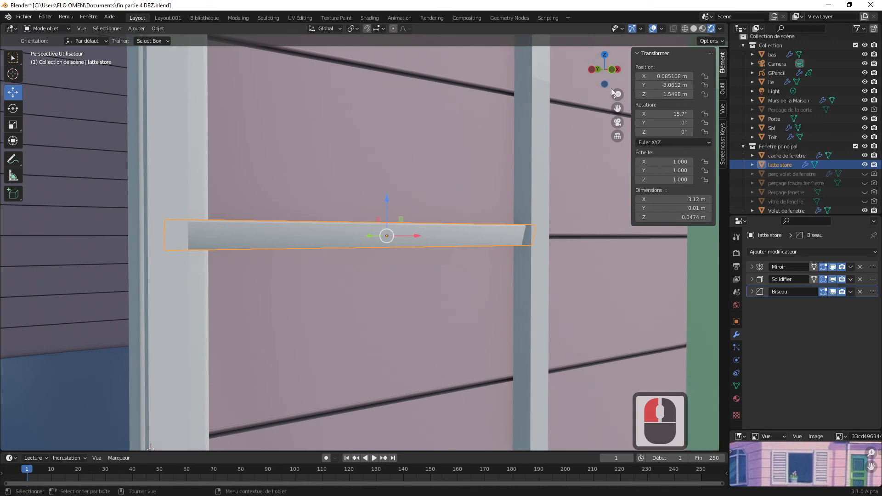
{"action": "left_click_drag", "start_coordinate": [619, 94], "coordinate": [597, 323]}
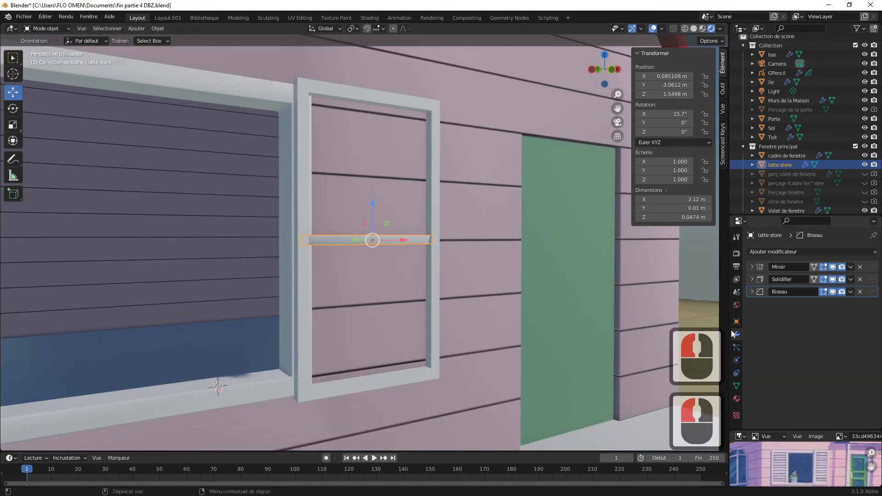
{"action": "left_click", "coordinate": [779, 252]}
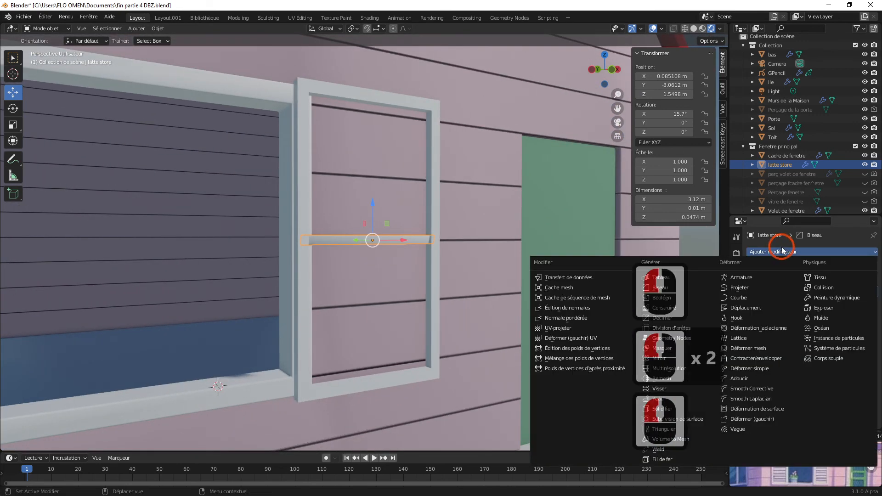
{"action": "left_click", "coordinate": [663, 277]}
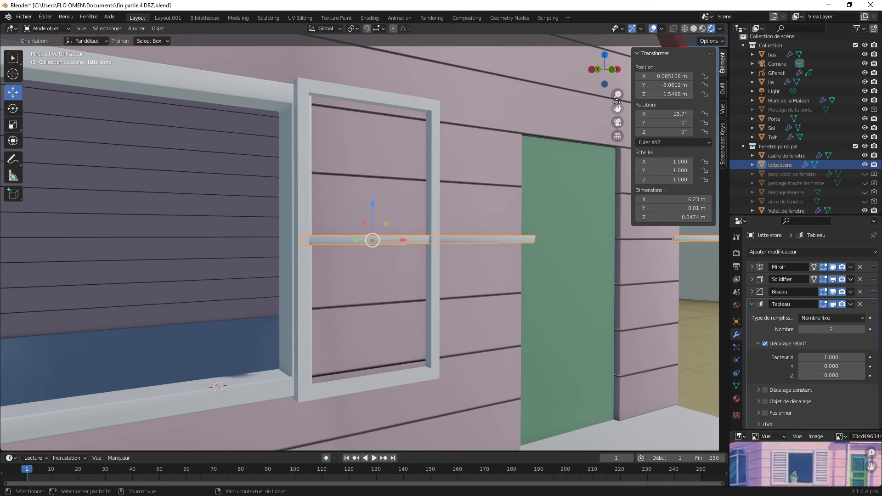
- Stack the array copies vertically by setting the relative offset factors to X 0 and Z 1
{"action": "left_click_drag", "start_coordinate": [618, 95], "coordinate": [563, 230]}
{"action": "left_click", "coordinate": [370, 249]}
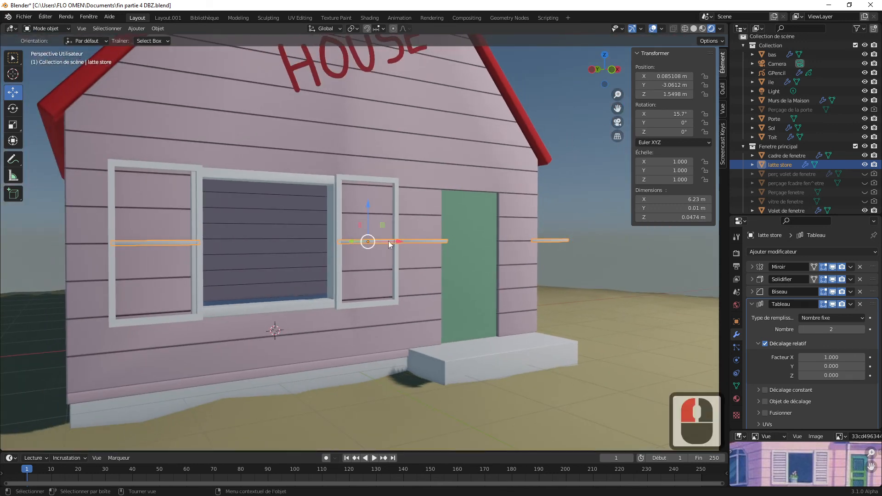
{"action": "left_click_drag", "start_coordinate": [615, 81], "coordinate": [584, 86]}
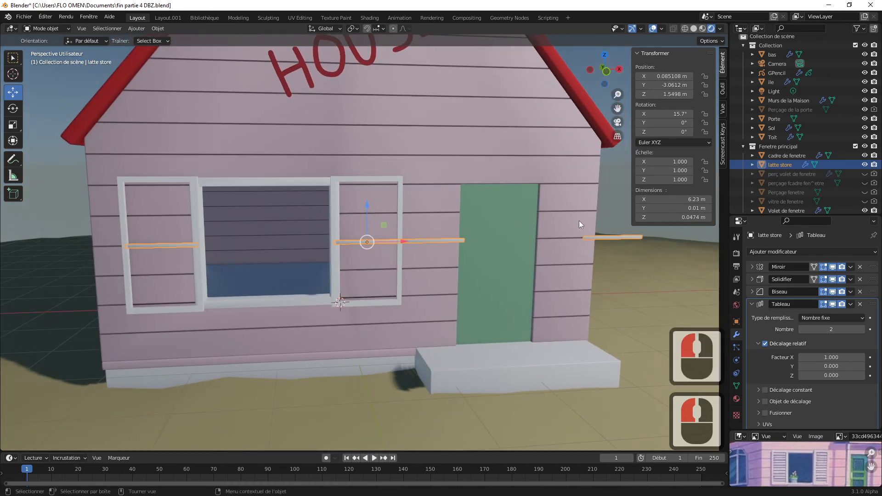
{"action": "left_click", "coordinate": [825, 376]}
{"action": "type", "text": "1"}
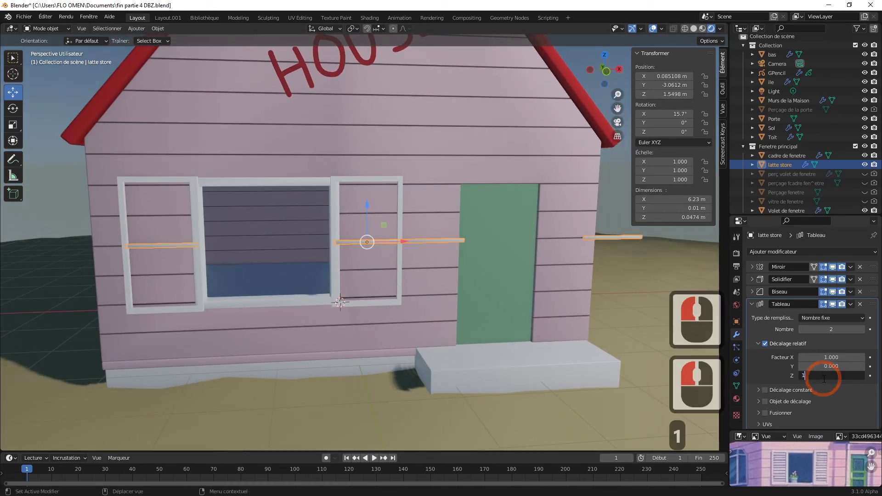
{"action": "left_click", "coordinate": [837, 356]}
{"action": "left_click", "coordinate": [833, 357]}
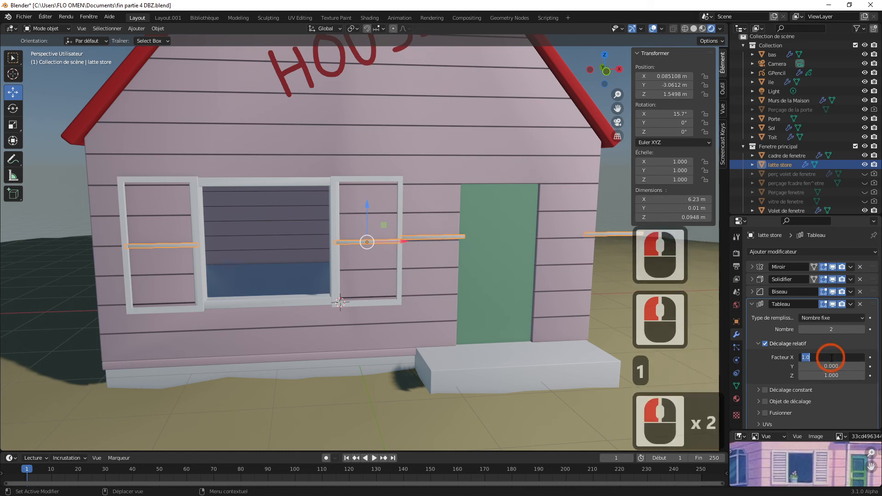
{"action": "type", "text": "0"}
{"action": "key", "text": "Return"}
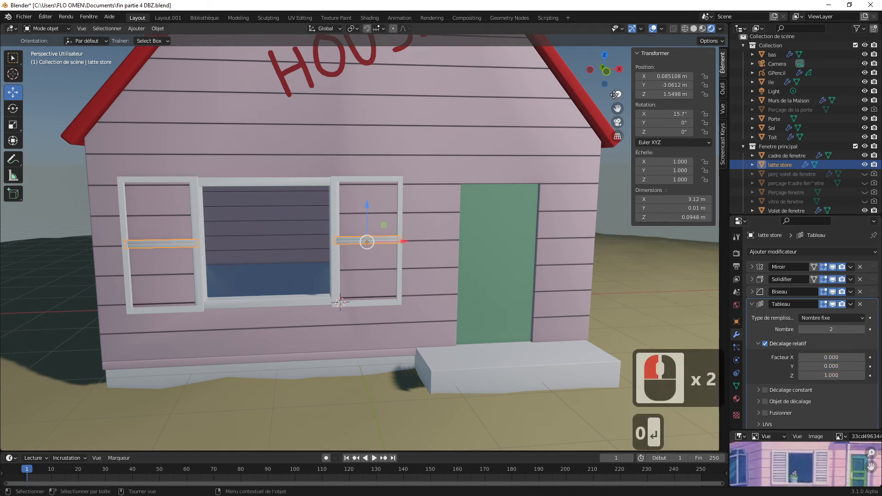
- Raise the array's relative Z offset factor to 1.1 to leave a thin gap between the slats
{"action": "left_click_drag", "start_coordinate": [617, 95], "coordinate": [703, 428]}
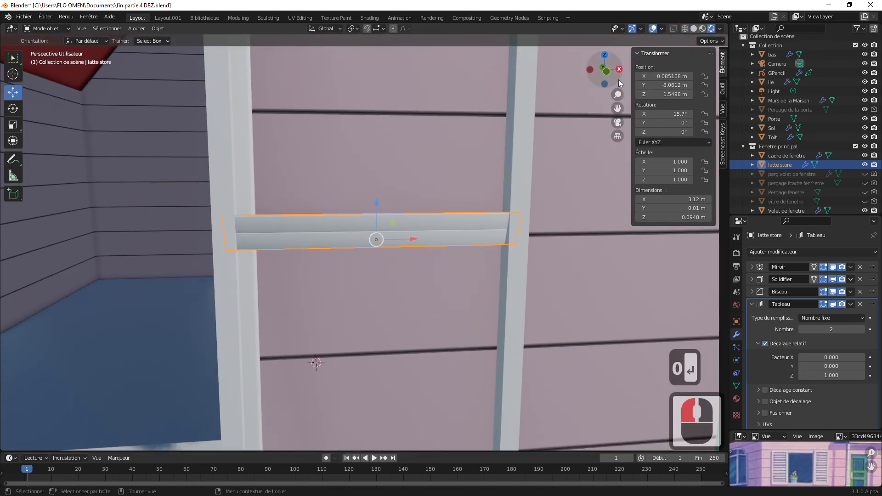
{"action": "left_click_drag", "start_coordinate": [619, 79], "coordinate": [664, 74]}
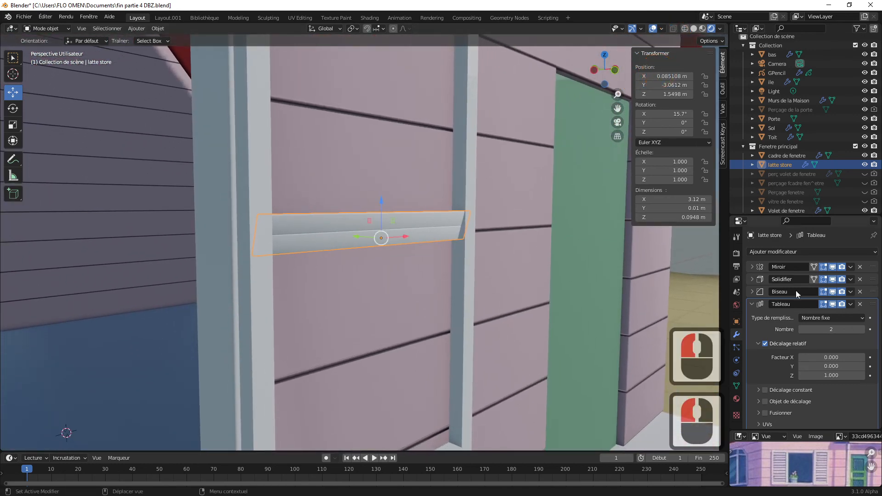
{"action": "left_click", "coordinate": [863, 375]}
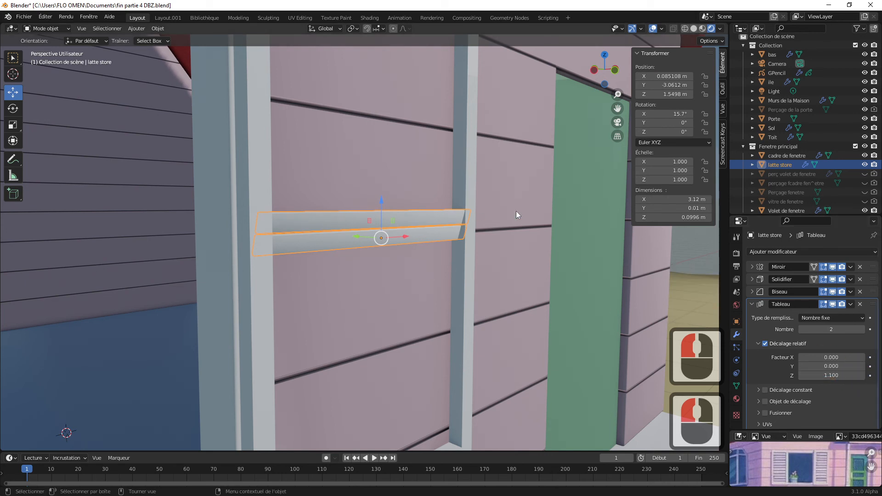
- Increase the slat array's count to 11
{"action": "mouse_move", "coordinate": [615, 83]}
{"action": "left_mouse_down"}
{"action": "mouse_move", "coordinate": [617, 69]}
{"action": "mouse_move", "coordinate": [616, 82]}
{"action": "left_mouse_up"}
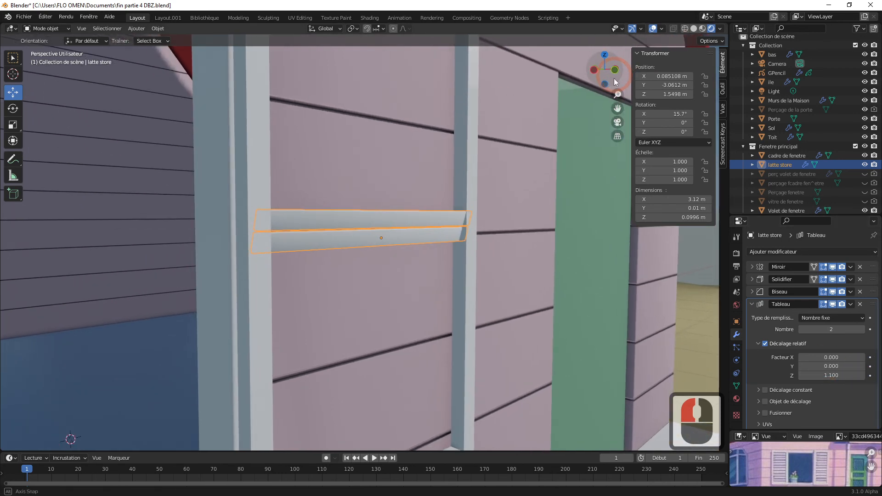
{"action": "left_click", "coordinate": [862, 330]}
{"action": "left_click", "coordinate": [862, 329]}
{"action": "left_click", "coordinate": [863, 329]}
{"action": "left_click", "coordinate": [863, 330]}
{"action": "left_click", "coordinate": [863, 330]}
{"action": "left_click", "coordinate": [862, 330]}
{"action": "left_click", "coordinate": [862, 329]}
{"action": "left_click", "coordinate": [862, 330]}
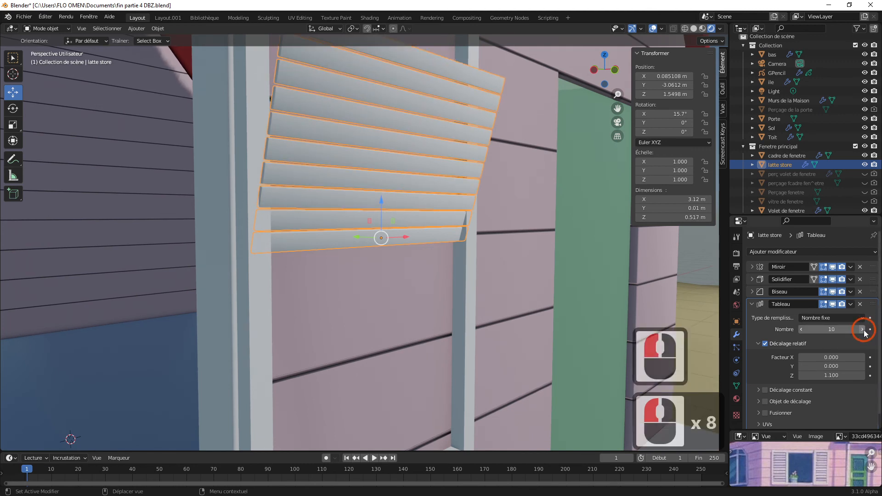
{"action": "left_click", "coordinate": [862, 330]}
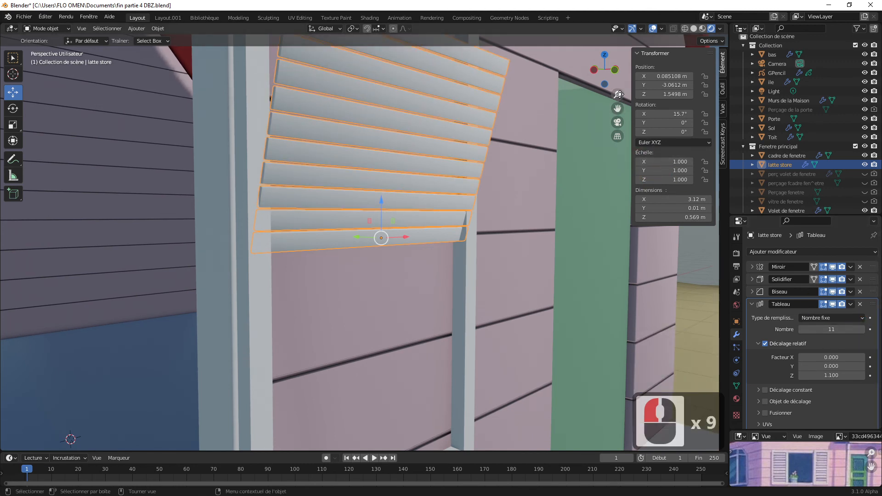
- In right side view, rotate the slat stack upright to about -0.6° on X and lower it to about Z 0.84 m within the frame
{"action": "left_click_drag", "start_coordinate": [618, 95], "coordinate": [607, 177]}
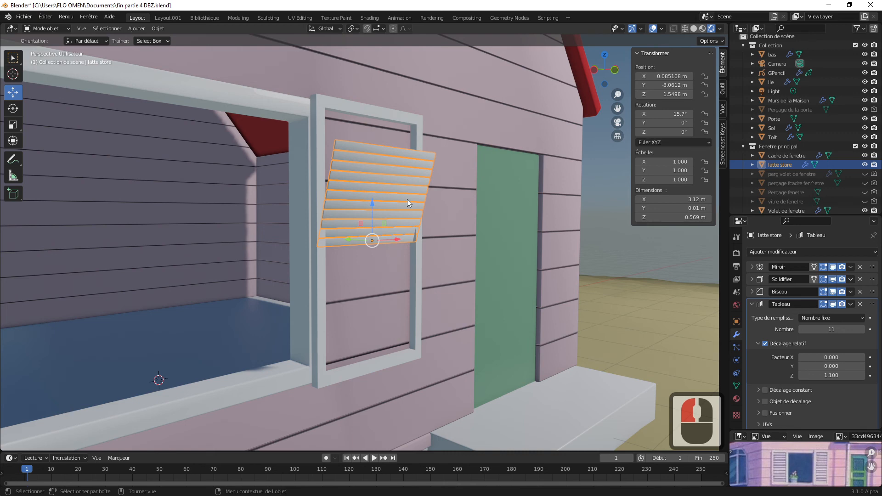
{"action": "key", "text": "KP_1"}
{"action": "key", "text": "KP_3"}
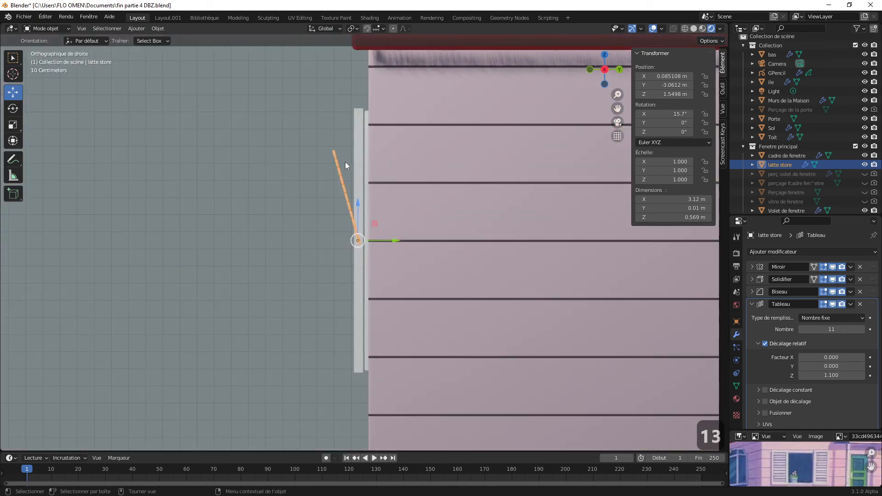
{"action": "key", "text": "r"}
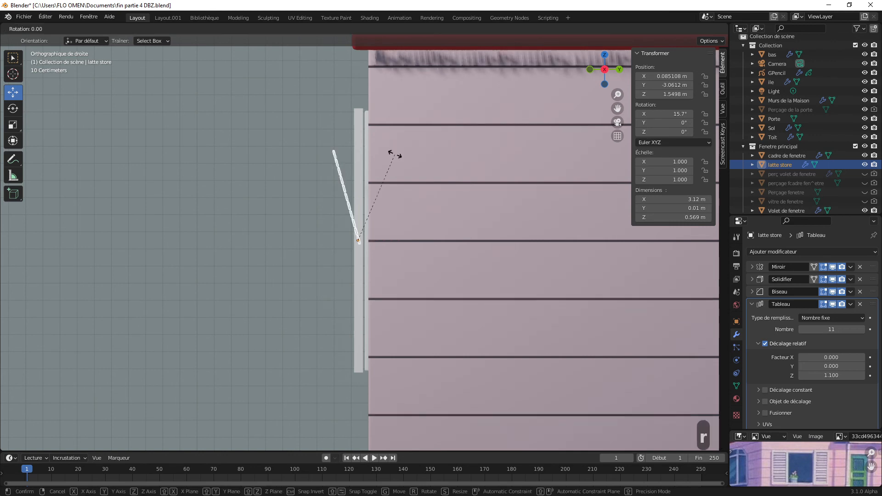
{"action": "left_click", "coordinate": [420, 166]}
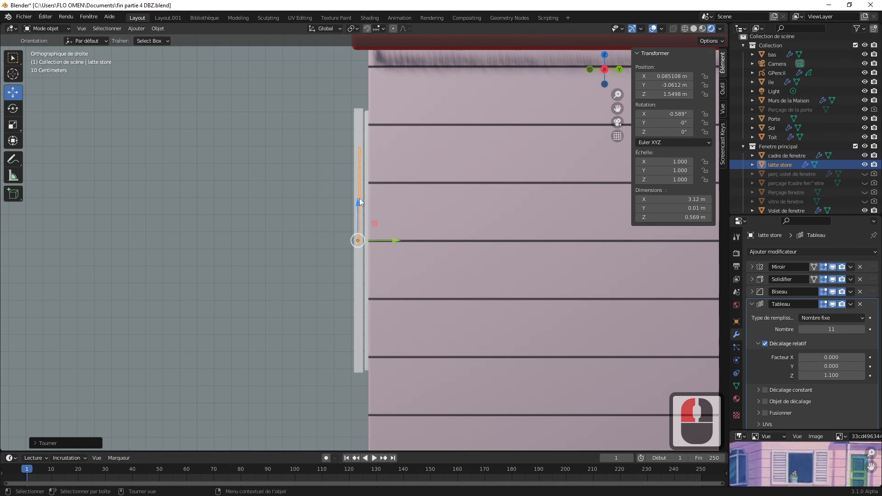
{"action": "left_click_drag", "start_coordinate": [359, 201], "coordinate": [358, 326]}
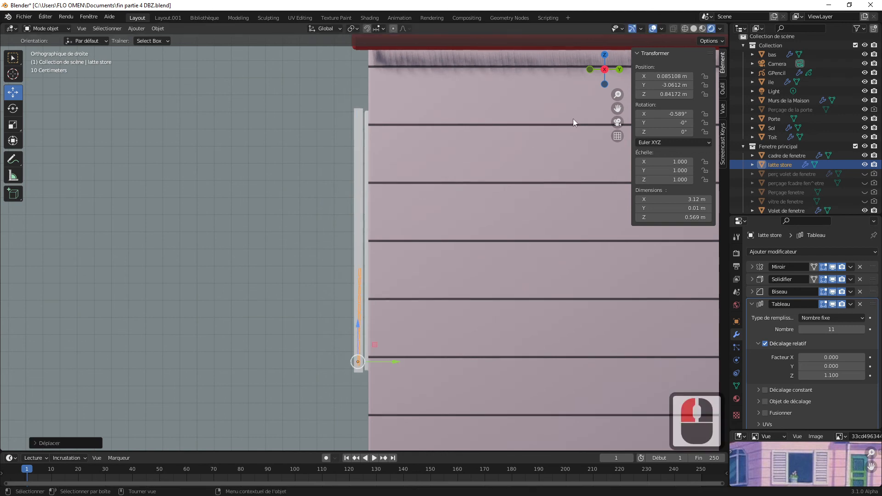
- Raise the slat stack to about Z 0.87 m, above the bottom rail of the shutter frame
{"action": "left_click_drag", "start_coordinate": [614, 78], "coordinate": [604, 370]}
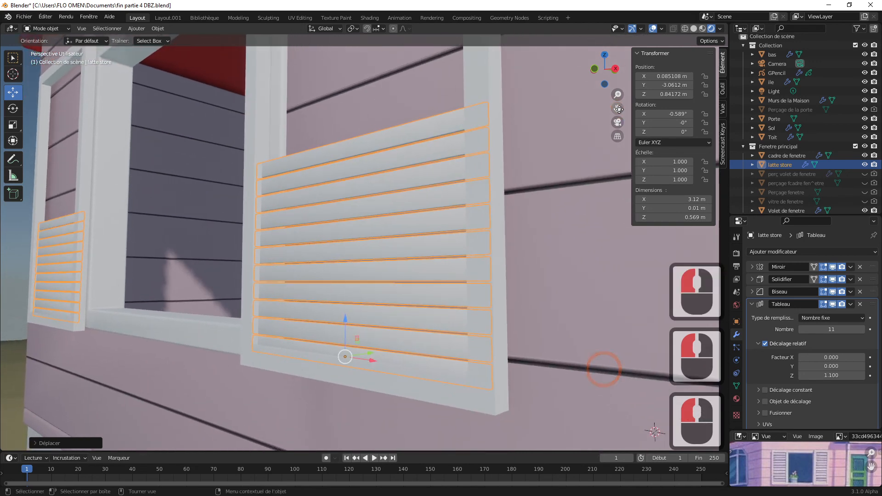
{"action": "mouse_move", "coordinate": [348, 322]}
{"action": "left_mouse_down"}
{"action": "mouse_move", "coordinate": [349, 300]}
{"action": "mouse_move", "coordinate": [350, 311]}
{"action": "left_mouse_up"}
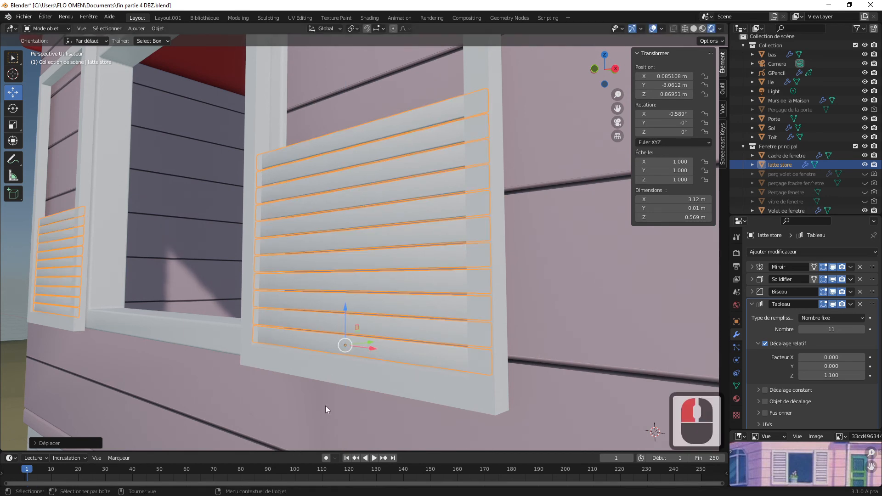
- Increase the slat array's count to 27 to fill the shutter frame up to its top rail
{"action": "left_click", "coordinate": [862, 329]}
{"action": "left_click", "coordinate": [863, 330]}
{"action": "left_click_drag", "start_coordinate": [617, 95], "coordinate": [611, 184]}
{"action": "left_click_drag", "start_coordinate": [617, 109], "coordinate": [623, 160]}
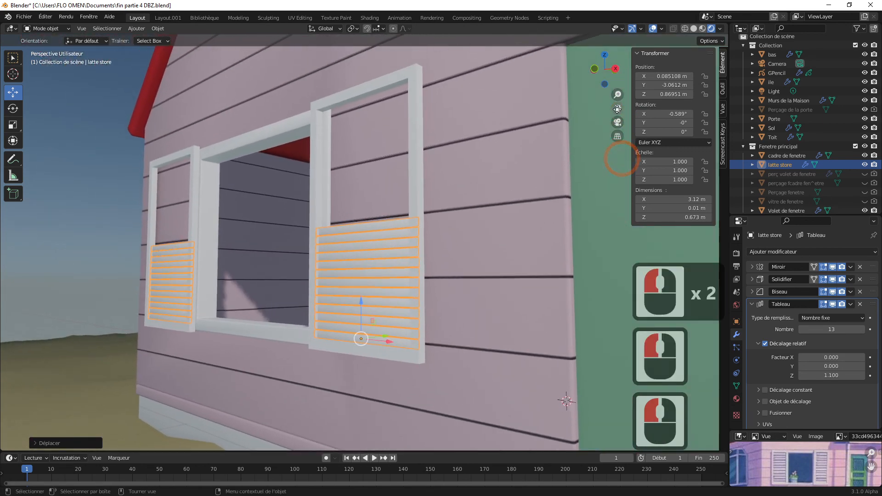
{"action": "left_click", "coordinate": [862, 329]}
{"action": "left_click", "coordinate": [862, 329]}
{"action": "left_click", "coordinate": [862, 329]}
{"action": "left_click", "coordinate": [862, 330]}
{"action": "left_click", "coordinate": [862, 329]}
{"action": "left_click", "coordinate": [862, 330]}
{"action": "left_click", "coordinate": [863, 330]}
{"action": "left_click", "coordinate": [862, 329]}
{"action": "left_click", "coordinate": [862, 330]}
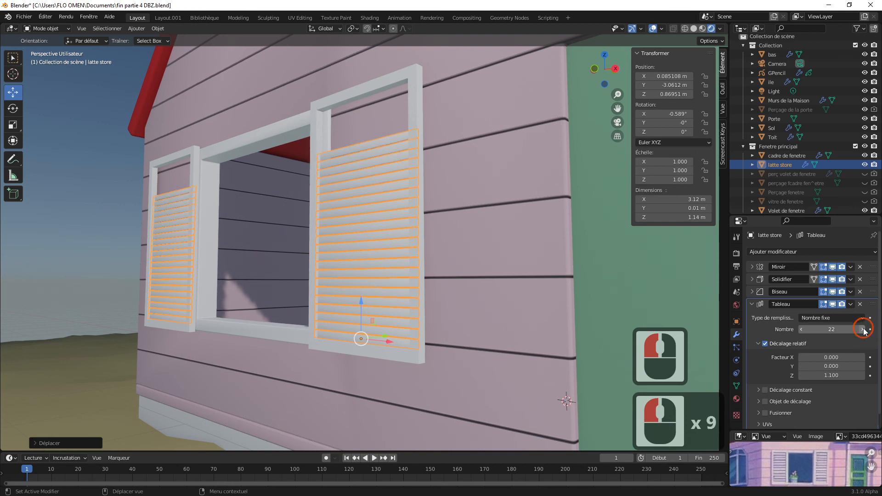
{"action": "left_click", "coordinate": [862, 329]}
{"action": "left_click", "coordinate": [862, 330]}
{"action": "left_click", "coordinate": [862, 330]}
{"action": "left_click", "coordinate": [863, 330]}
{"action": "left_click", "coordinate": [862, 330]}
{"action": "left_click", "coordinate": [862, 330]}
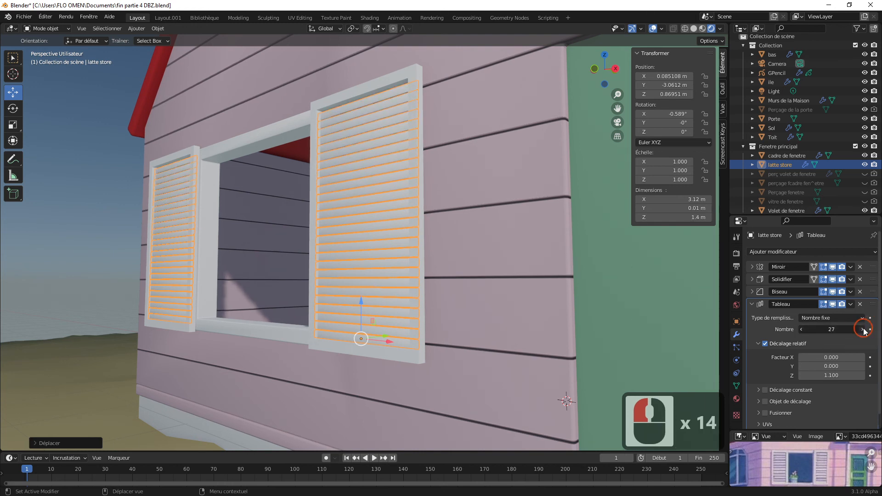
{"action": "left_click", "coordinate": [801, 330]}
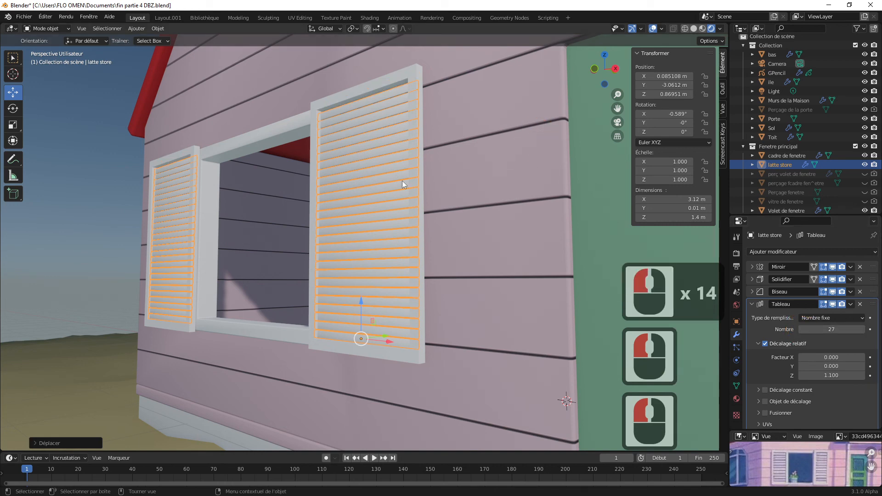
- In front view, nudge the slat stack up to about Z 0.872 m to center it vertically in the frame
{"action": "key", "text": "KP_1"}
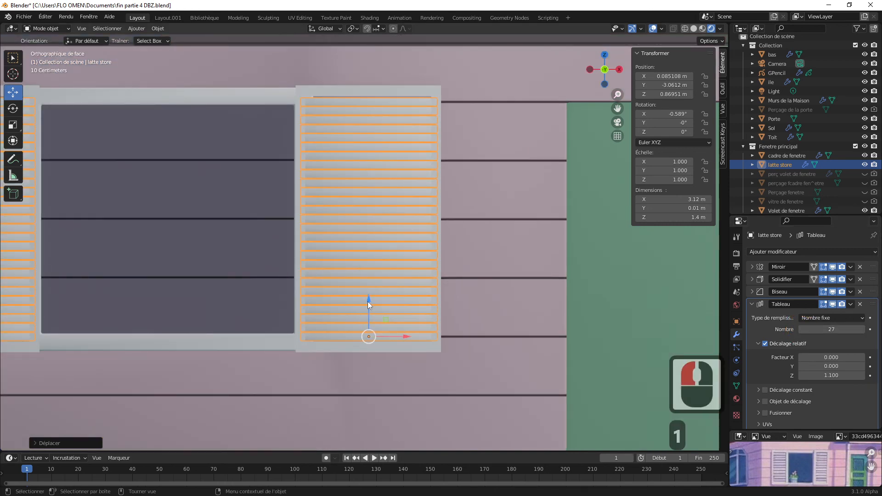
{"action": "left_click_drag", "start_coordinate": [367, 300], "coordinate": [368, 297]}
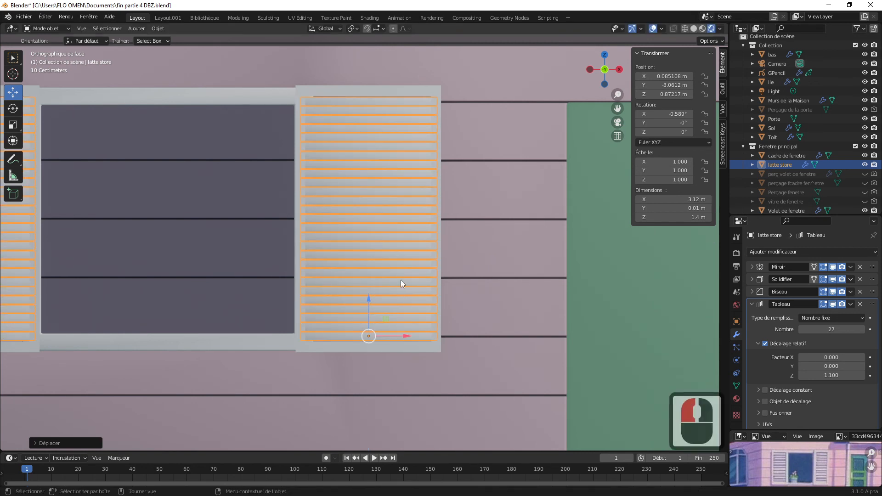
- Enter Edit Mode on the latte store and select the base slat's entire mesh
{"action": "left_click_drag", "start_coordinate": [612, 81], "coordinate": [513, 91]}
{"action": "left_click_drag", "start_coordinate": [619, 107], "coordinate": [489, 249]}
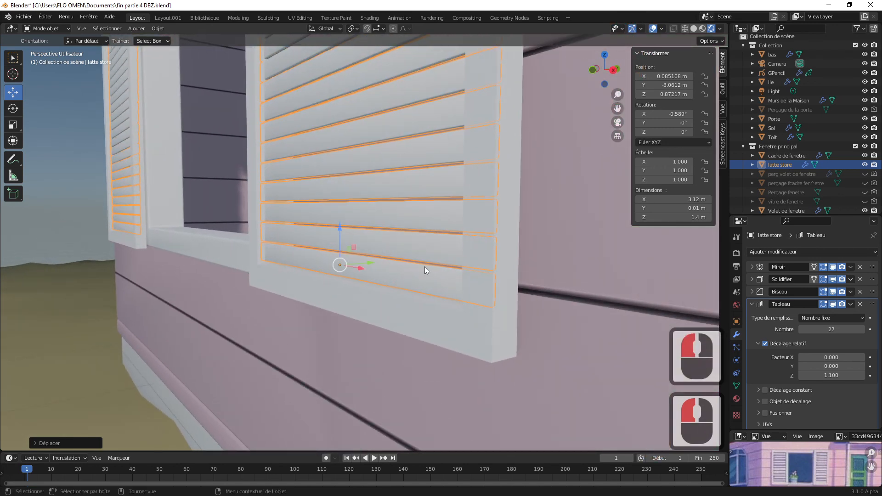
{"action": "key", "text": "Tab"}
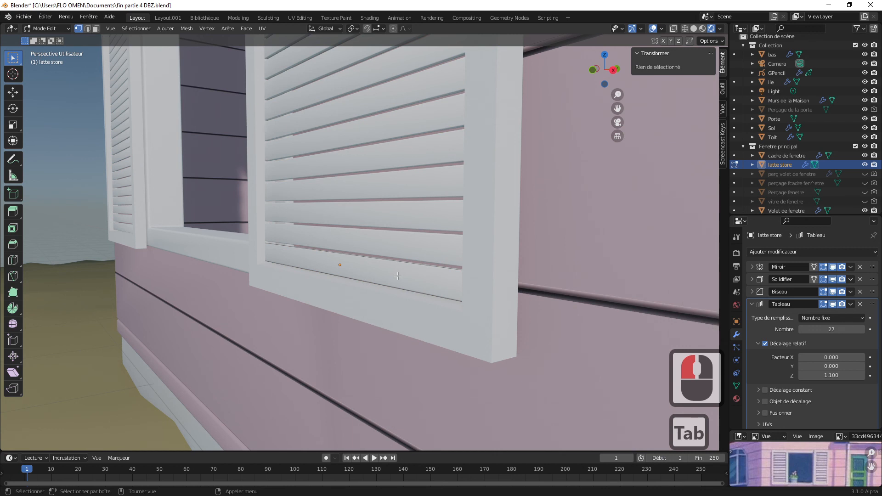
{"action": "key", "text": "a"}
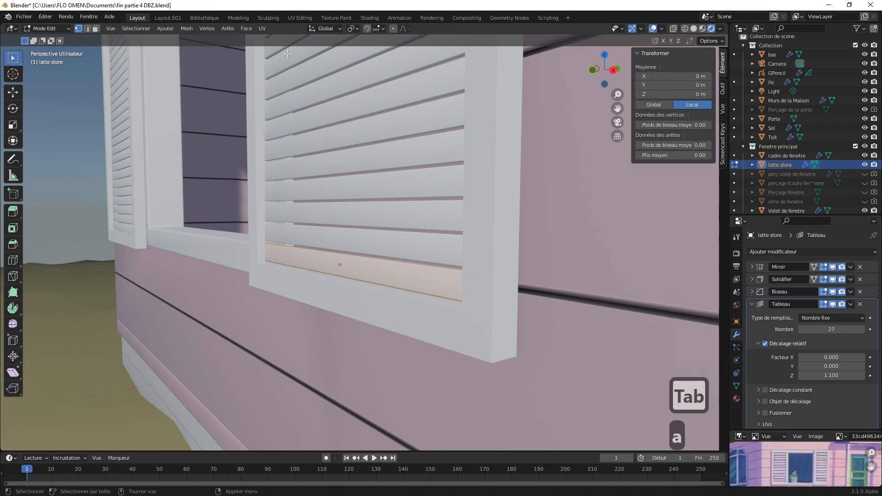
{"action": "left_click_drag", "start_coordinate": [616, 78], "coordinate": [554, 142]}
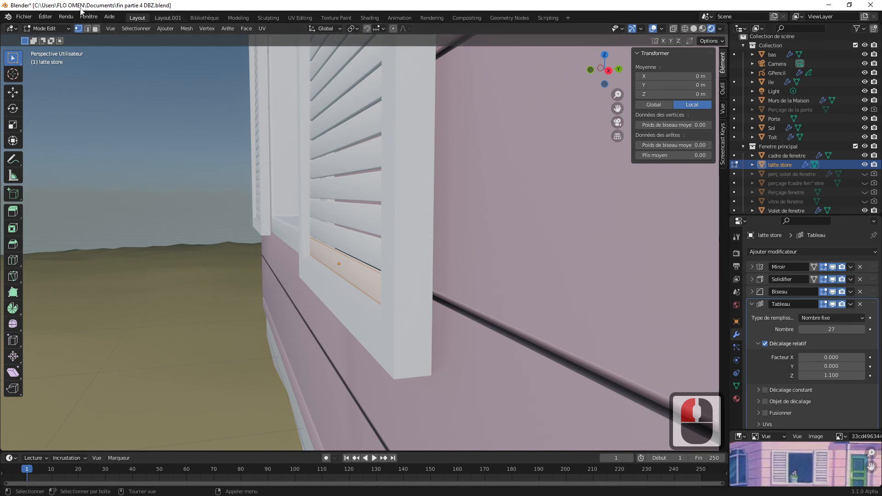
- Try to tilt the selected base slat by about 9° around the global X axis
{"action": "left_click", "coordinate": [163, 18]}
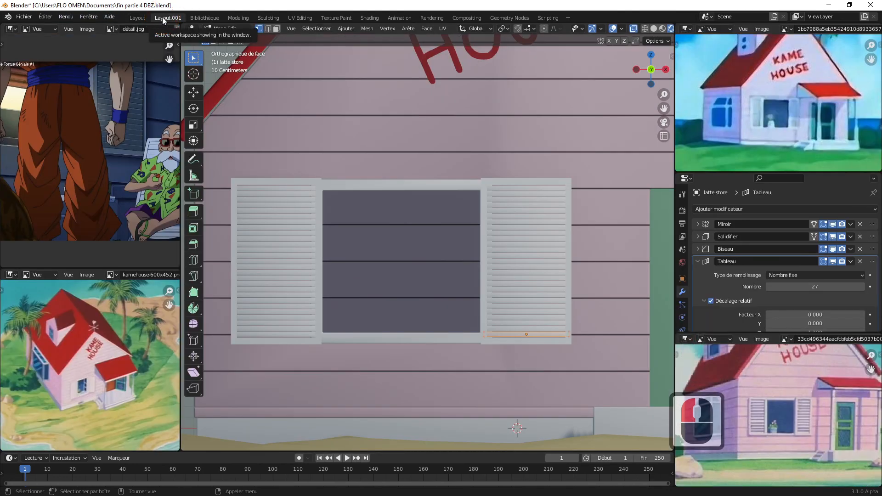
{"action": "left_click", "coordinate": [138, 18]}
{"action": "left_click", "coordinate": [321, 242]}
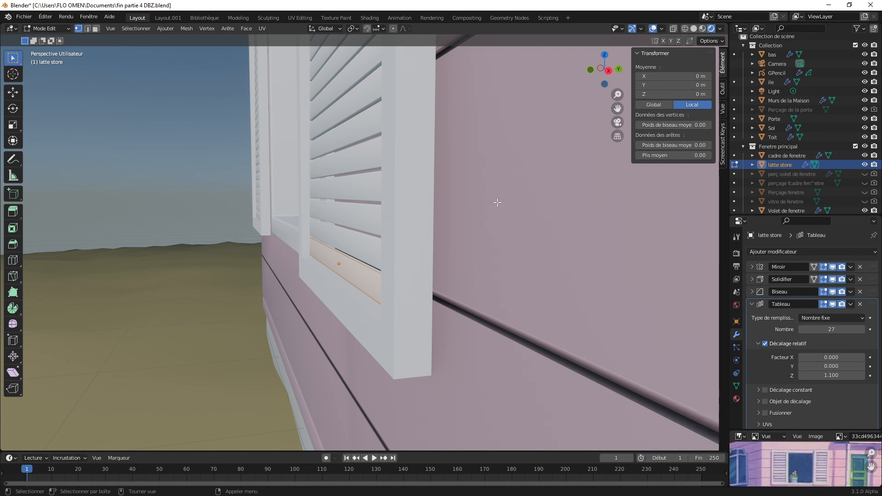
{"action": "key", "text": "r"}
{"action": "key", "text": "x"}
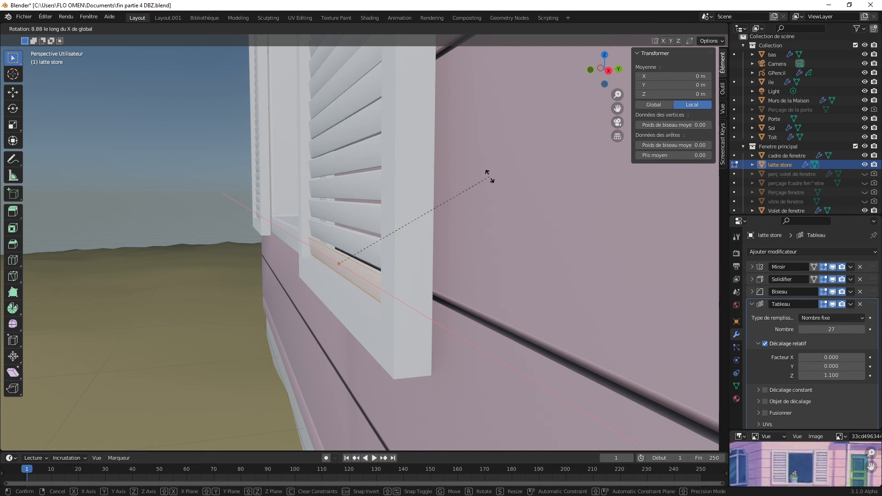
{"action": "left_click", "coordinate": [489, 176]}
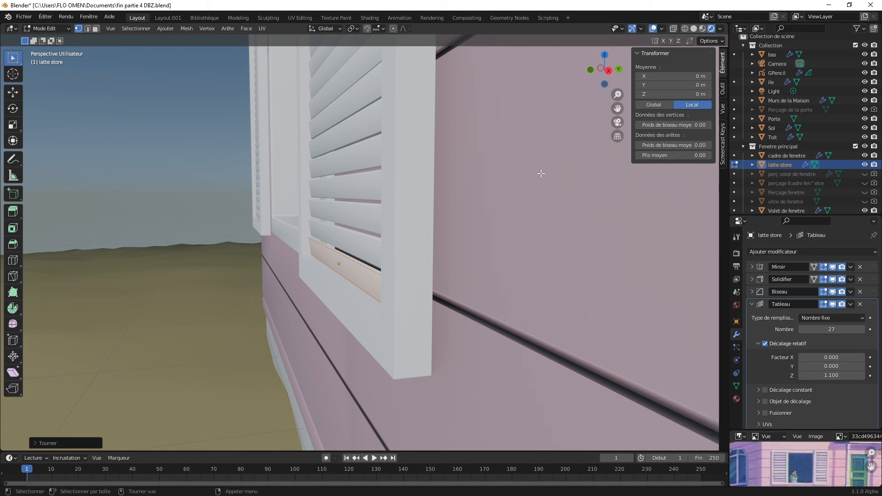
{"action": "key", "text": "ctrl+z"}
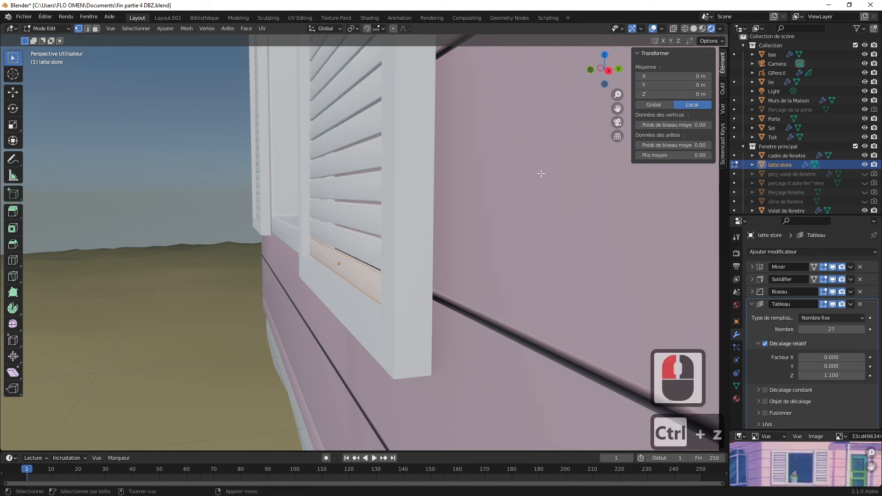
- In Object Mode, add a base shape key and a second shape key named ouvertes to the latte store
{"action": "left_click", "coordinate": [49, 31]}
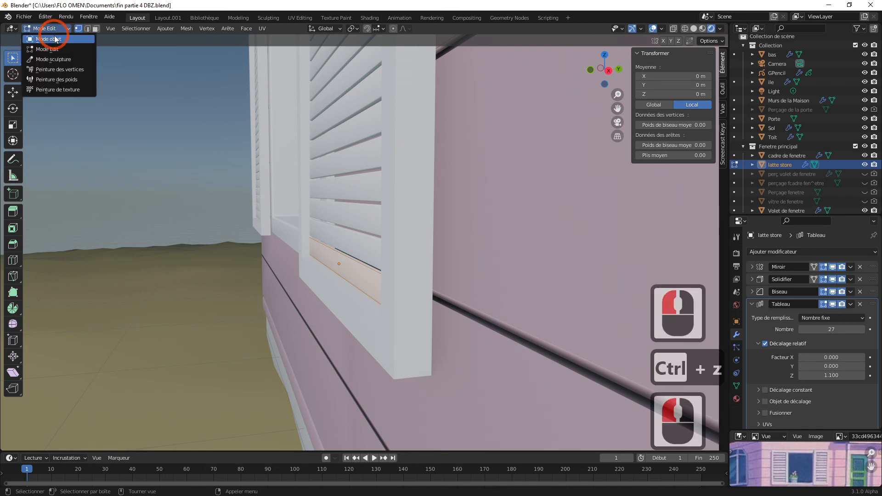
{"action": "left_click", "coordinate": [46, 39]}
{"action": "left_click", "coordinate": [737, 387]}
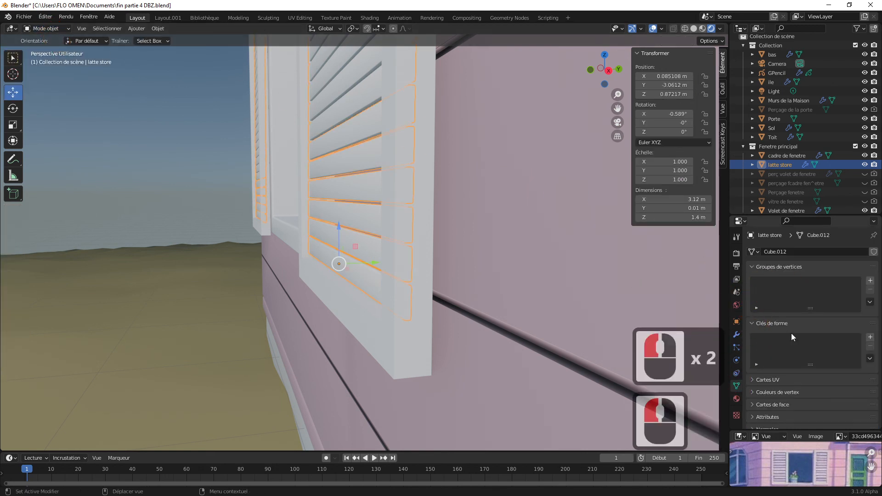
{"action": "left_click", "coordinate": [870, 337]}
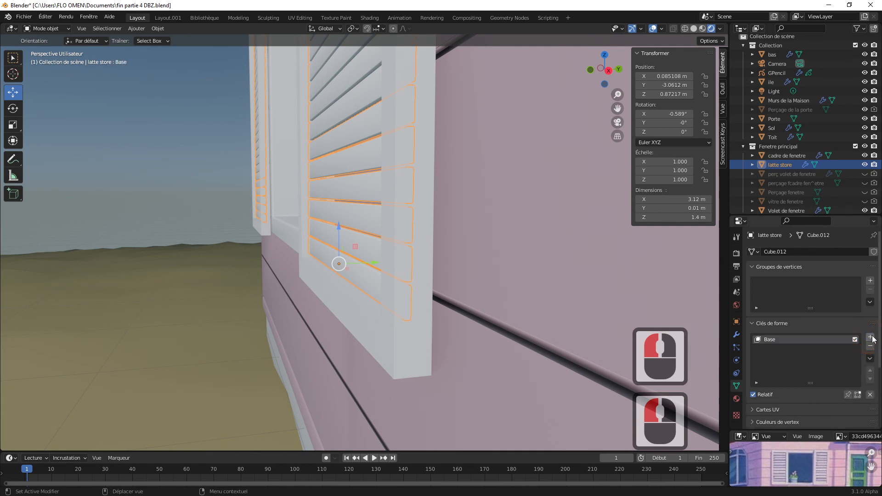
{"action": "left_click", "coordinate": [871, 338]}
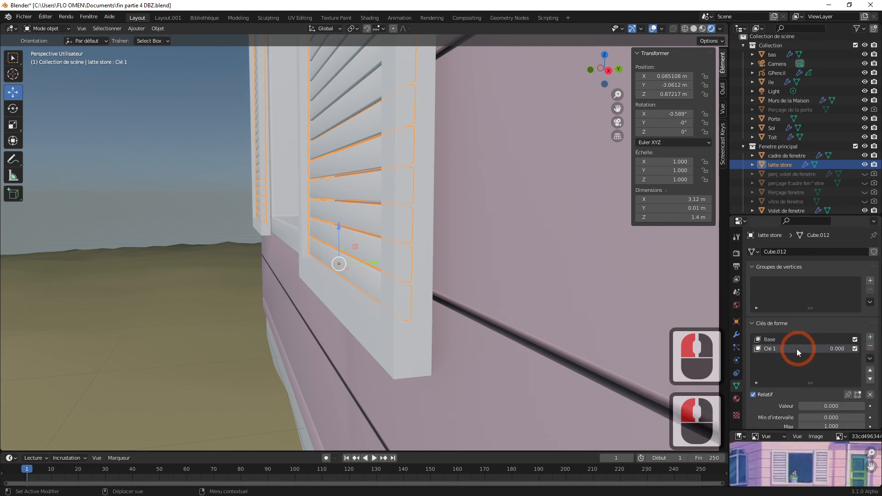
{"action": "double_click", "coordinate": [772, 349]}
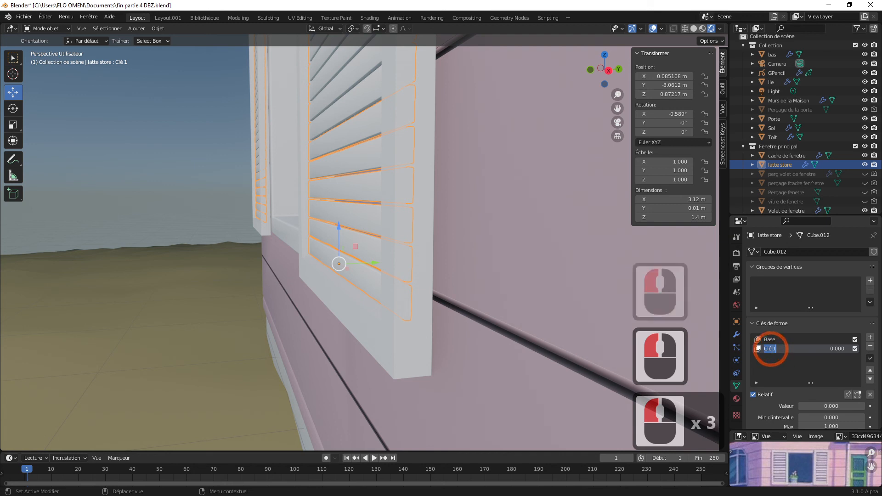
{"action": "type", "text": "ouvertes"}
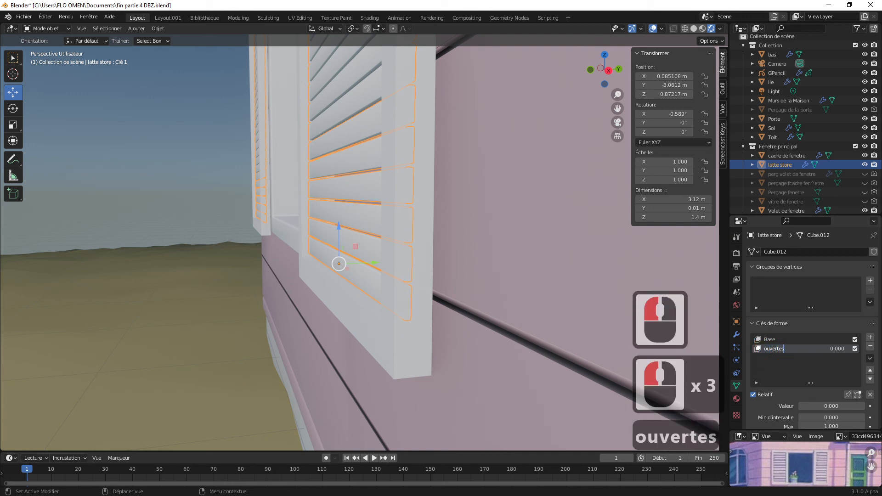
{"action": "left_click", "coordinate": [784, 361]}
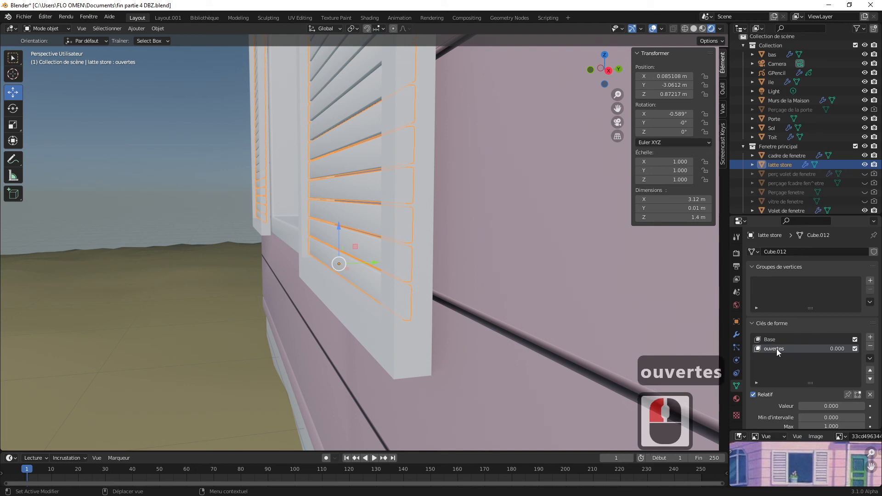
- With the ouvertes shape key active, rotate the slat mesh slightly around the global X axis in Edit Mode
{"action": "left_click", "coordinate": [777, 352]}
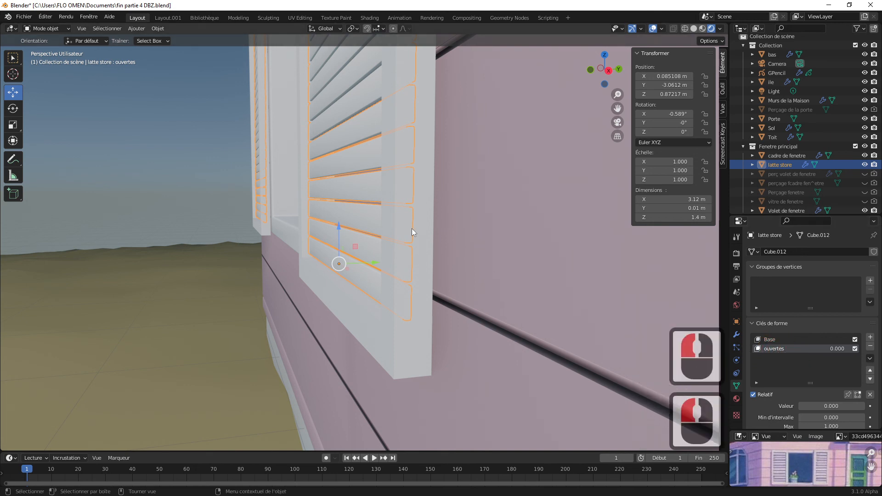
{"action": "left_click", "coordinate": [54, 30]}
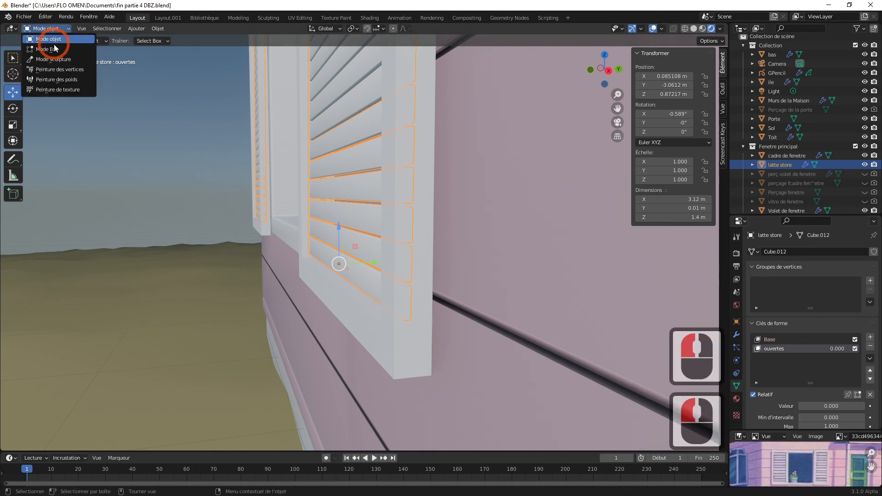
{"action": "left_click", "coordinate": [46, 41]}
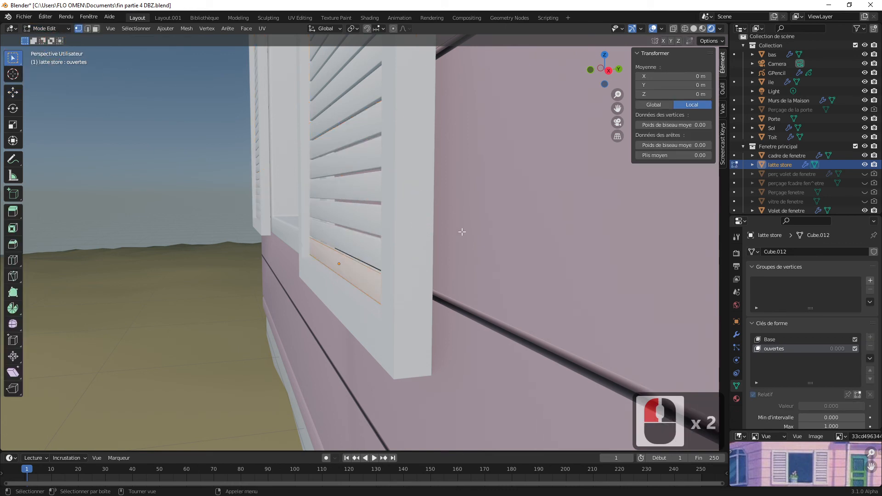
{"action": "key", "text": "r"}
{"action": "key", "text": "x"}
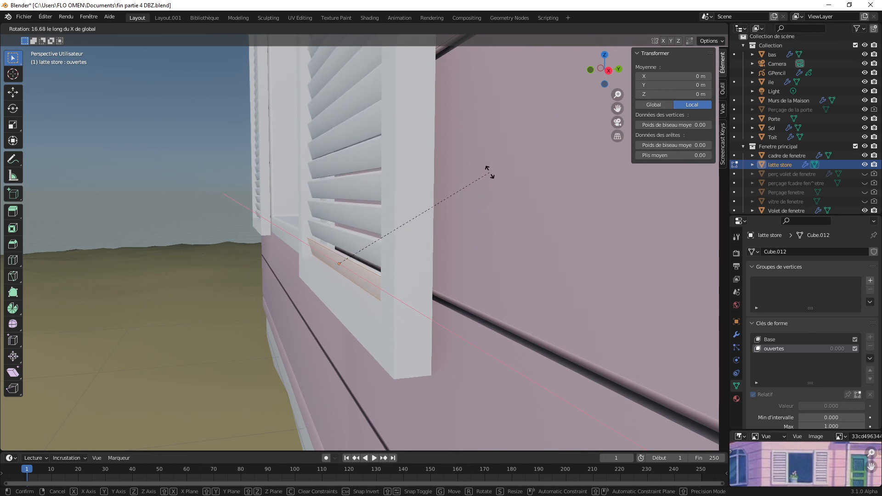
{"action": "left_click", "coordinate": [538, 170]}
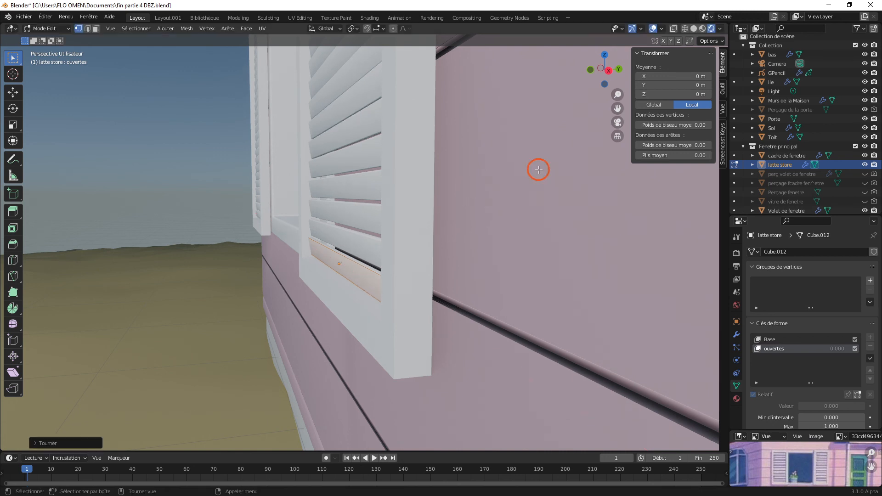
- Inspect the tilted slats, return to Object Mode and go back to the ouvertes shape key
{"action": "left_click_drag", "start_coordinate": [618, 95], "coordinate": [598, 225]}
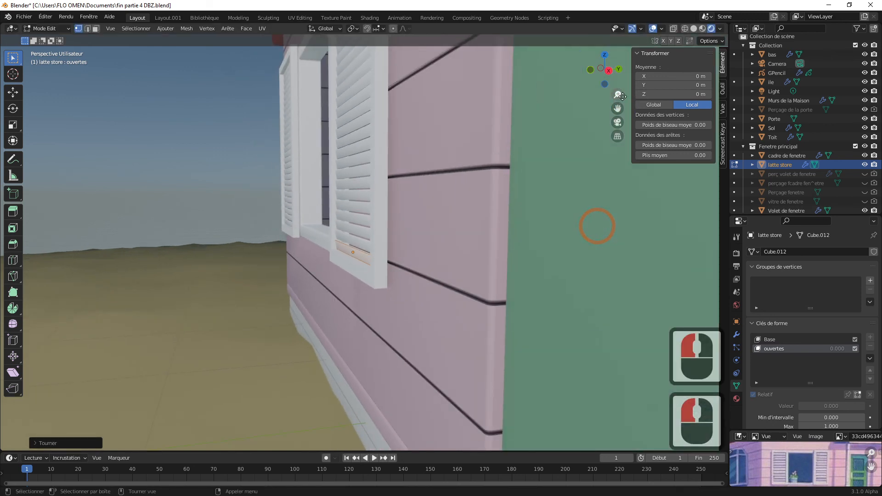
{"action": "mouse_move", "coordinate": [615, 84]}
{"action": "left_mouse_down"}
{"action": "mouse_move", "coordinate": [662, 89]}
{"action": "mouse_move", "coordinate": [604, 74]}
{"action": "left_mouse_up"}
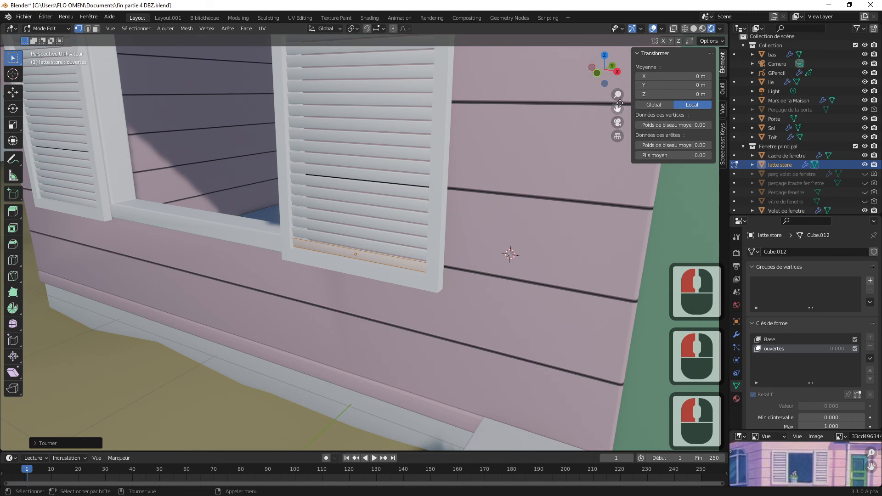
{"action": "left_click_drag", "start_coordinate": [618, 109], "coordinate": [609, 181]}
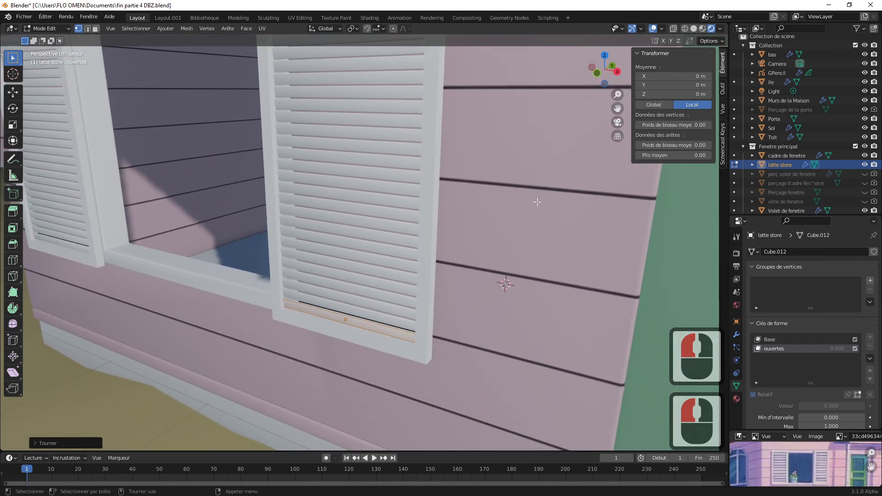
{"action": "left_click", "coordinate": [54, 30]}
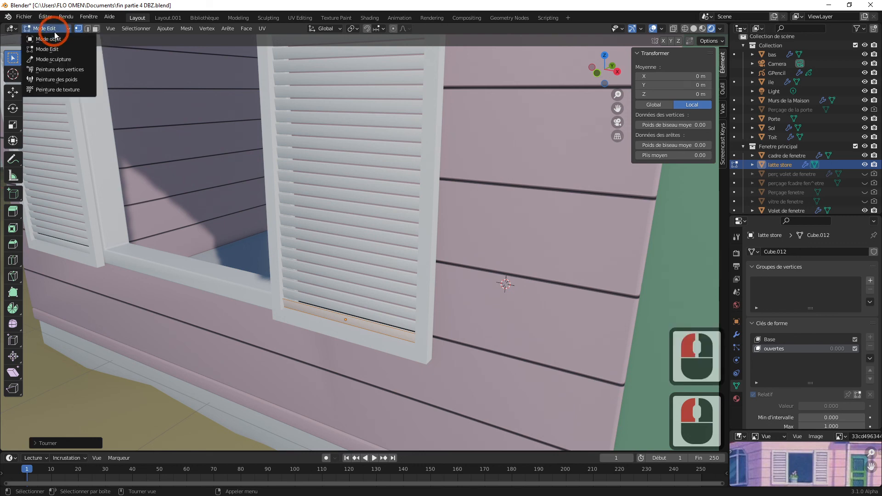
{"action": "left_click", "coordinate": [46, 36]}
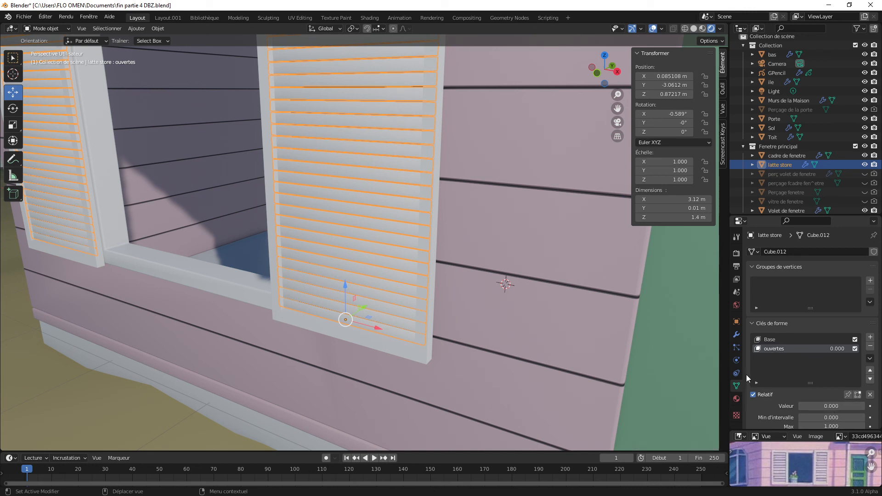
{"action": "left_click", "coordinate": [737, 389]}
{"action": "left_click", "coordinate": [763, 357]}
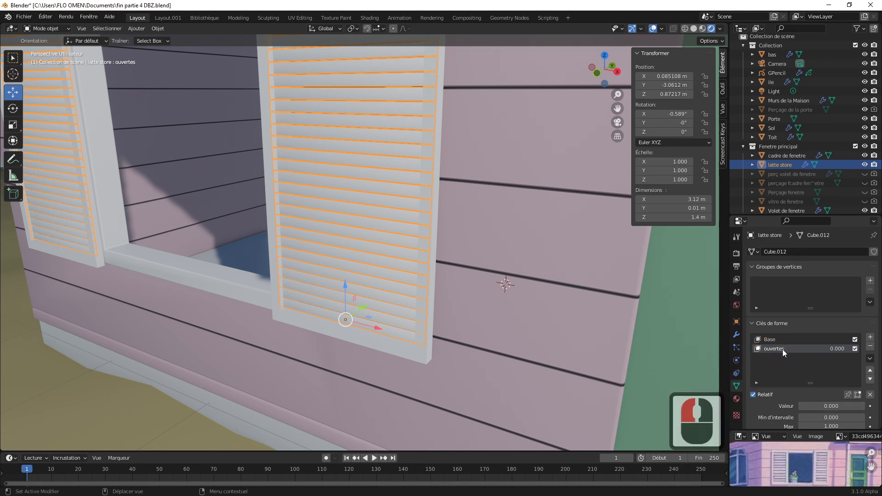
- Set the value of the latte store's ouvertes shape key to 1.000 and take the selection off the slats
{"action": "left_click_drag", "start_coordinate": [820, 406], "coordinate": [864, 406]}
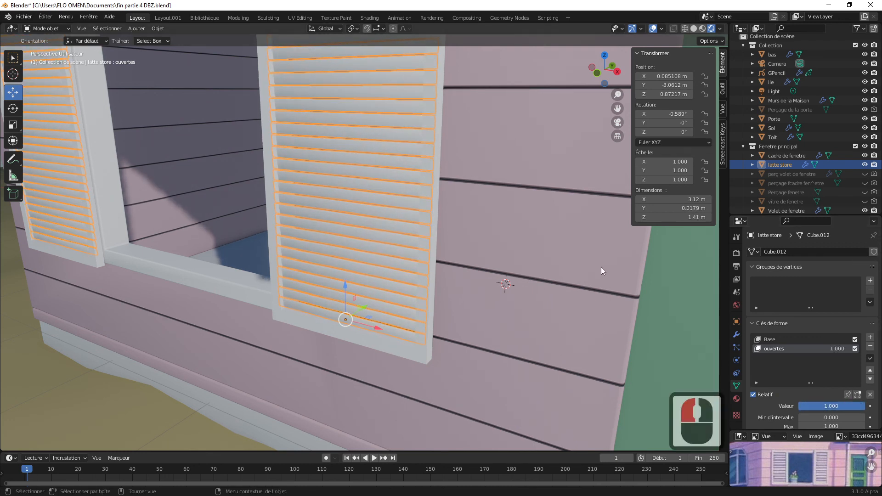
{"action": "left_click", "coordinate": [595, 253]}
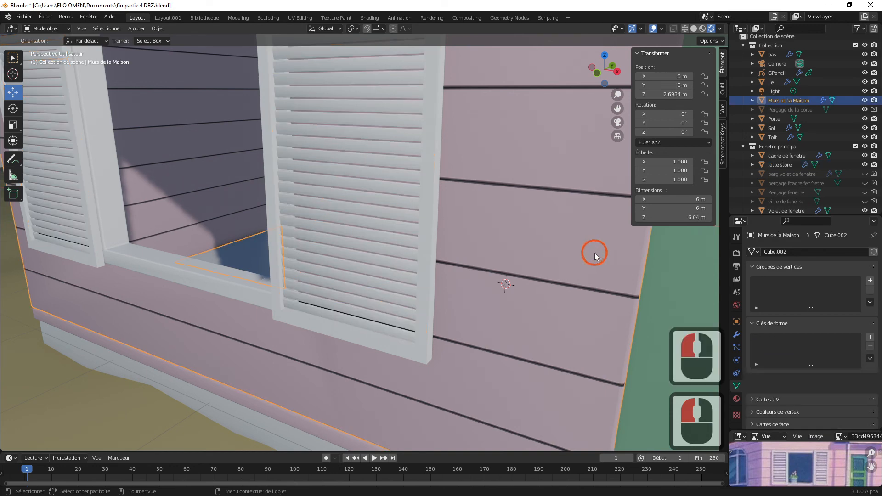
{"action": "left_click", "coordinate": [214, 224]}
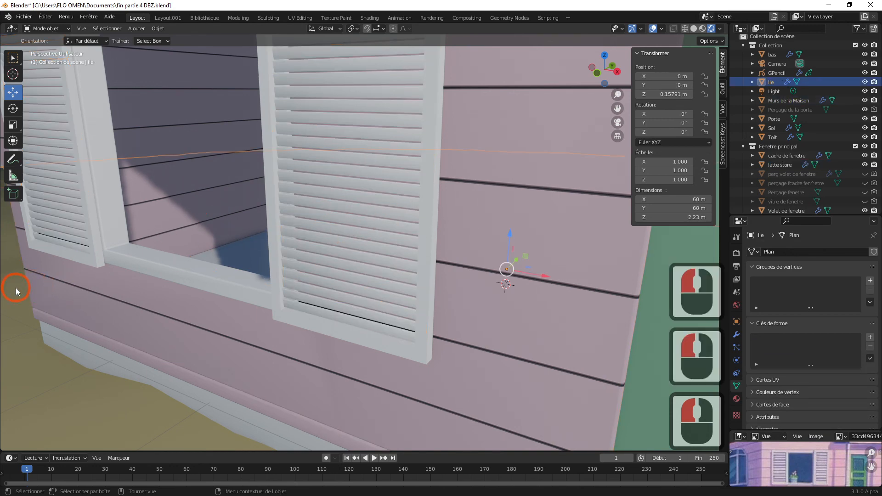
- Examine the tilted shutter slats from several angles, up close and with the whole house front in view, and clear the selection
{"action": "left_click_drag", "start_coordinate": [606, 70], "coordinate": [676, 54]}
{"action": "left_click_drag", "start_coordinate": [618, 109], "coordinate": [55, 190]}
{"action": "left_click_drag", "start_coordinate": [618, 95], "coordinate": [613, 140]}
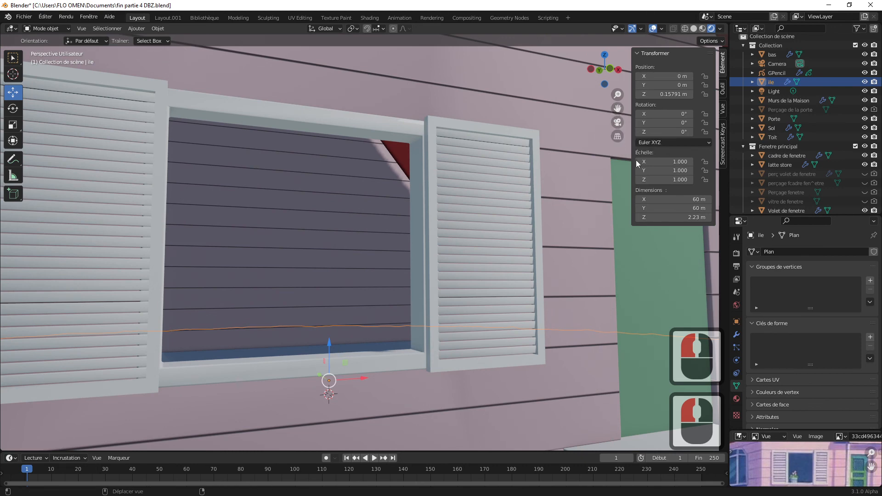
{"action": "left_click_drag", "start_coordinate": [620, 112], "coordinate": [596, 128]}
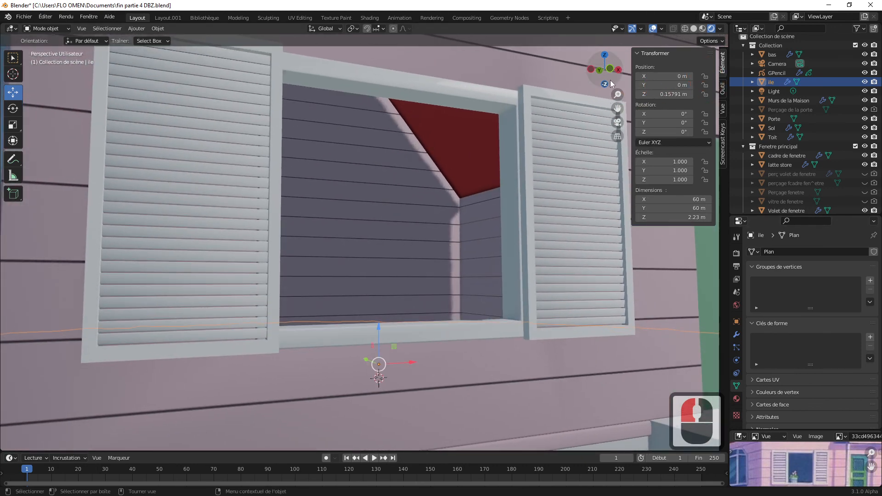
{"action": "left_click_drag", "start_coordinate": [605, 69], "coordinate": [579, 94]}
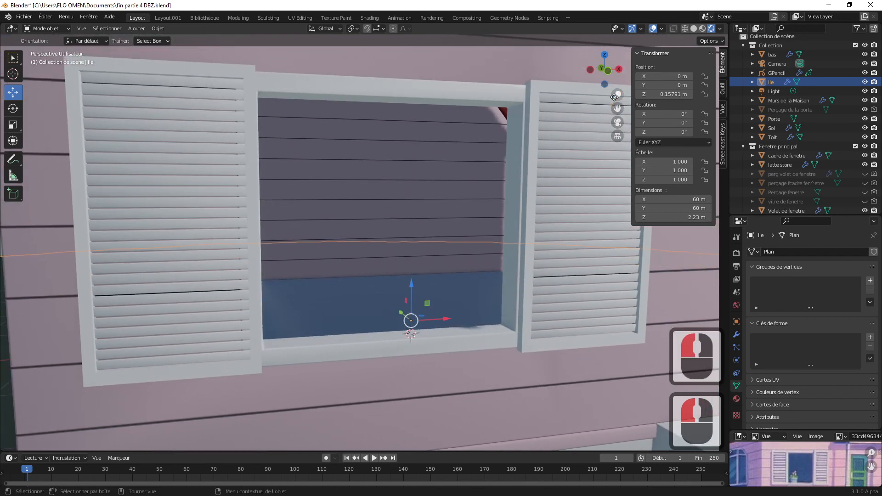
{"action": "left_click_drag", "start_coordinate": [632, 118], "coordinate": [716, 120]}
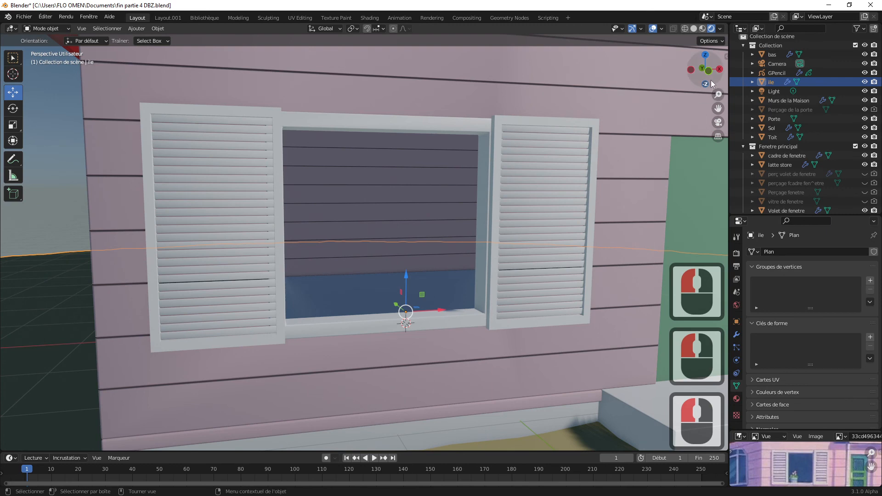
{"action": "left_click_drag", "start_coordinate": [710, 74], "coordinate": [720, 88]}
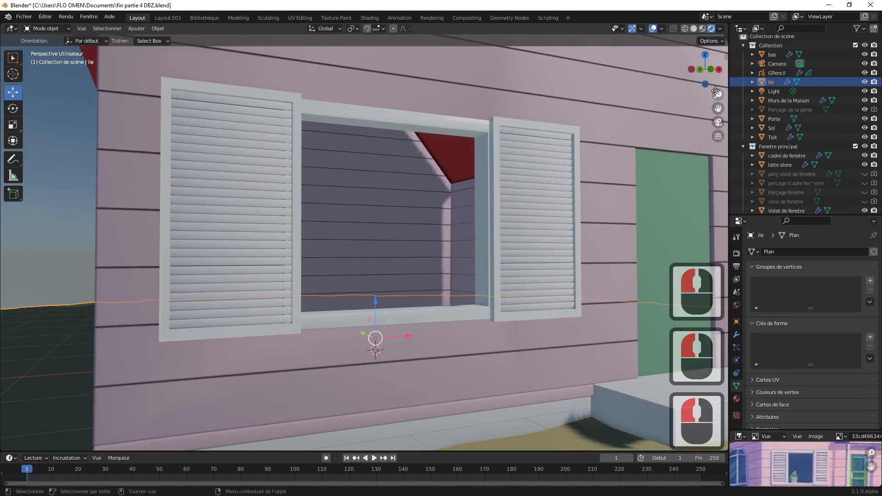
{"action": "left_click", "coordinate": [716, 136]}
{"action": "left_click_drag", "start_coordinate": [711, 135], "coordinate": [702, 155]}
{"action": "mouse_move", "coordinate": [719, 96]}
{"action": "left_mouse_down"}
{"action": "mouse_move", "coordinate": [719, 137]}
{"action": "mouse_move", "coordinate": [718, 109]}
{"action": "mouse_move", "coordinate": [742, 156]}
{"action": "mouse_move", "coordinate": [754, 154]}
{"action": "mouse_move", "coordinate": [745, 122]}
{"action": "mouse_move", "coordinate": [718, 109]}
{"action": "left_mouse_up"}
{"action": "left_click", "coordinate": [696, 210]}
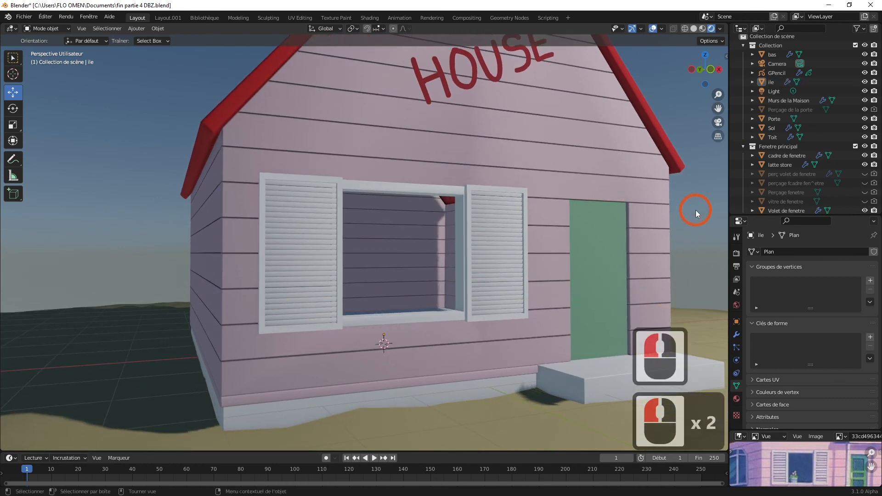